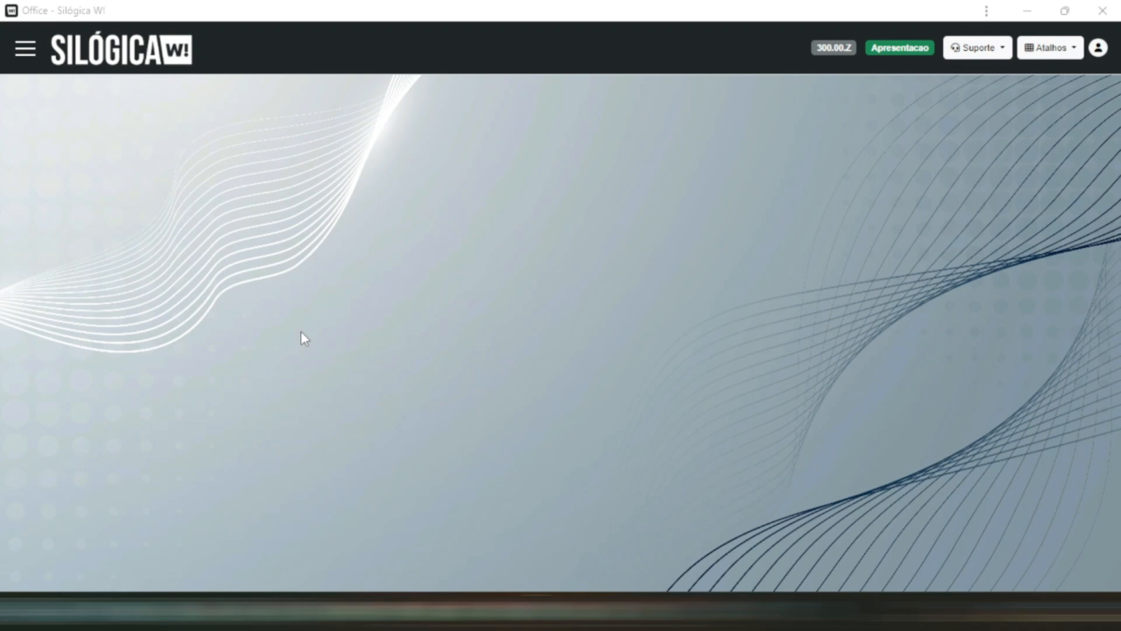
# - Start a new manufactured item (Fabricados) from the Itens register under Cadastros
pyautogui.click(26, 52)
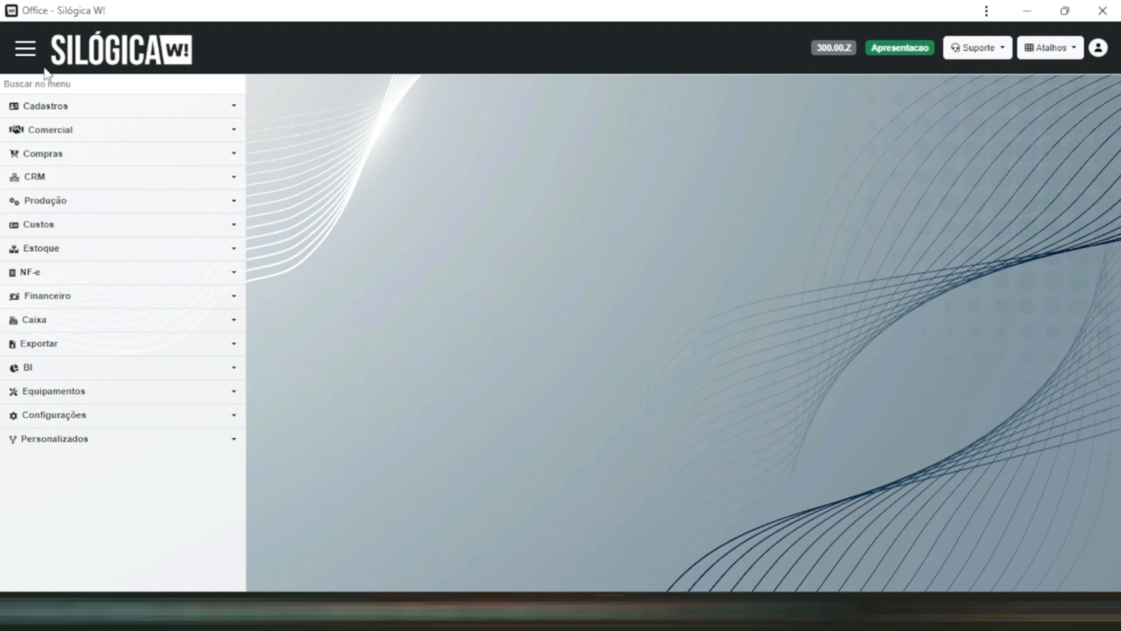
pyautogui.click(128, 113)
pyautogui.click(108, 185)
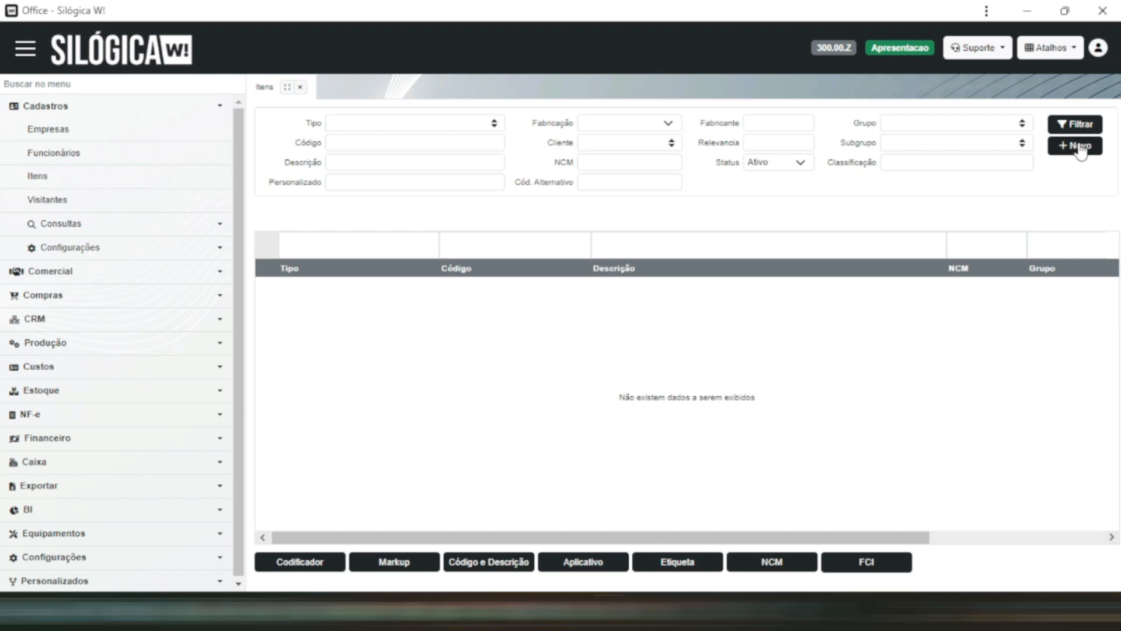
pyautogui.click(1077, 149)
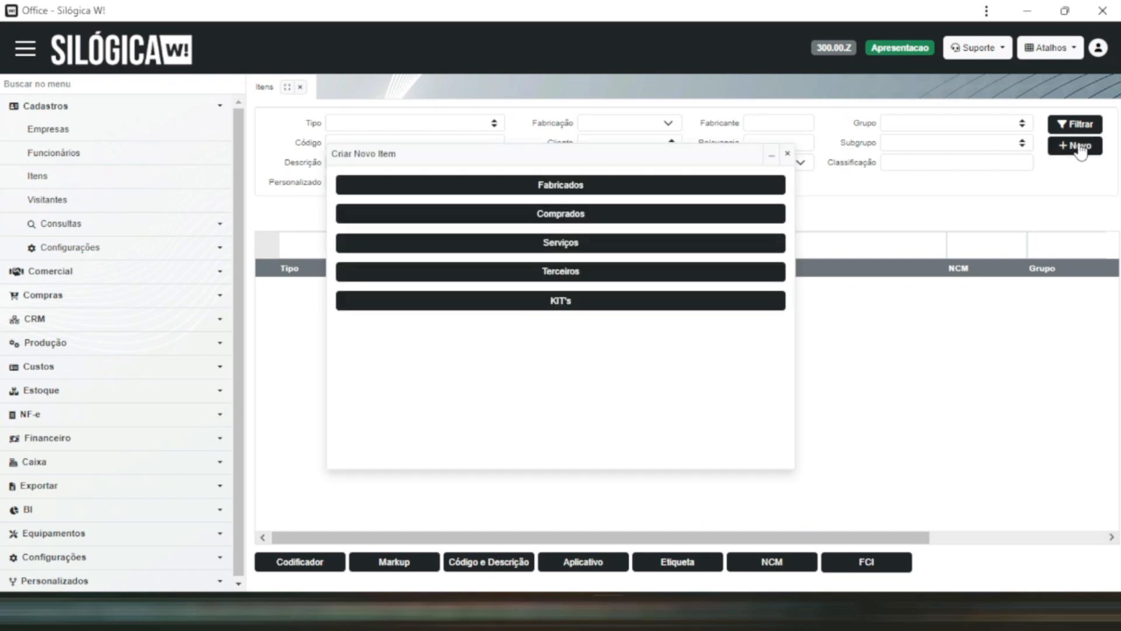
pyautogui.click(607, 188)
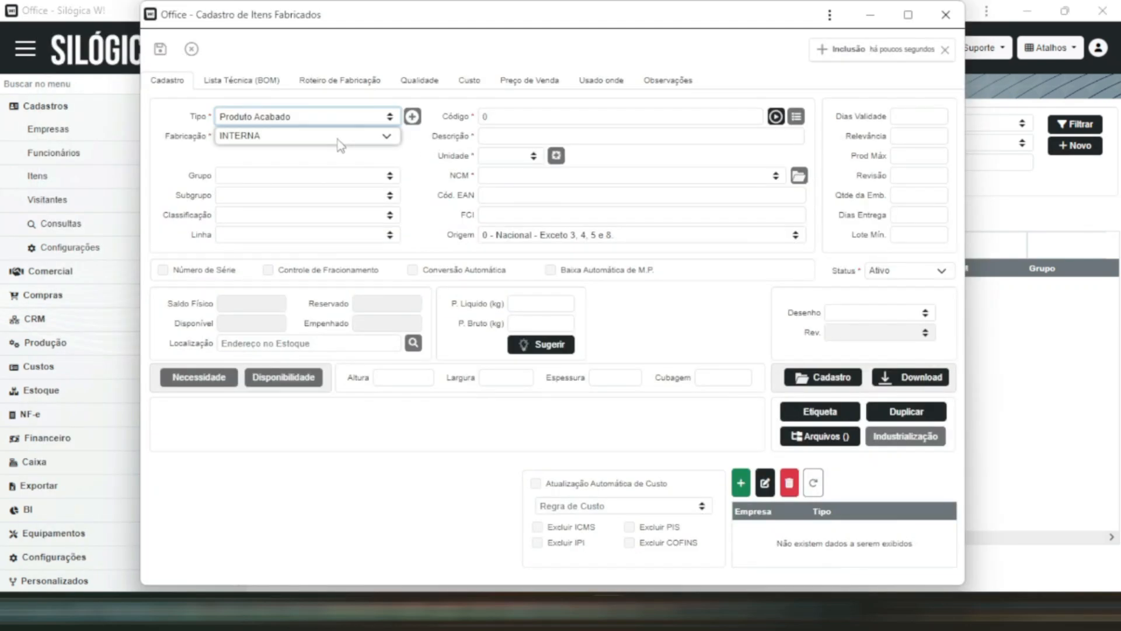
# - Choose Produto Acabado as the item's type and look through the Fabricação options, leaving INTERNA selected
pyautogui.click(390, 116)
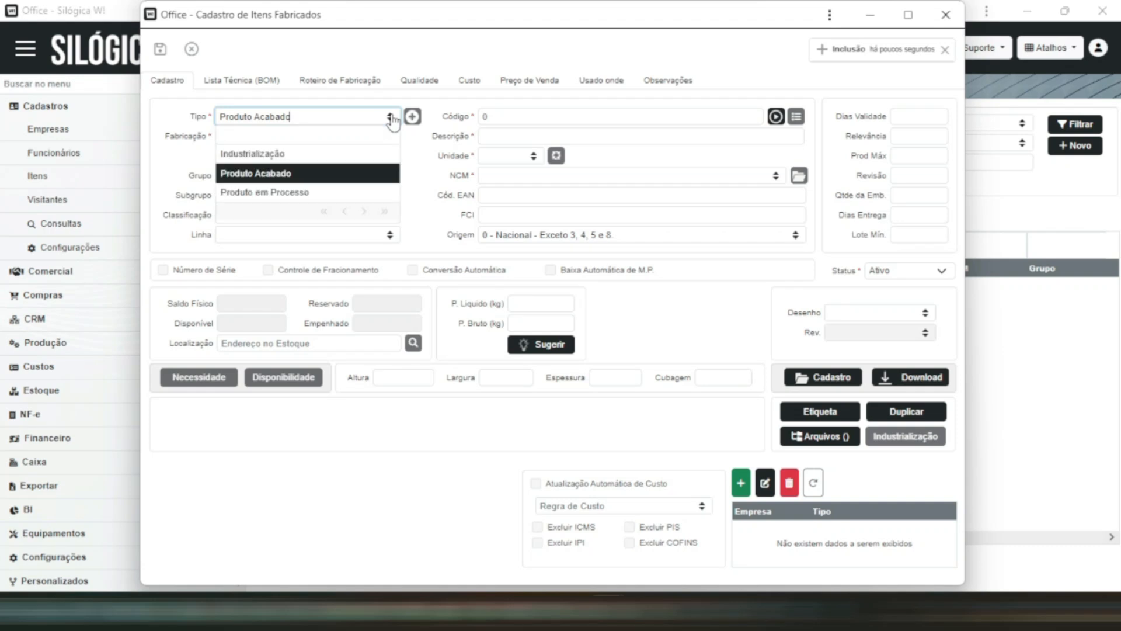
pyautogui.click(354, 173)
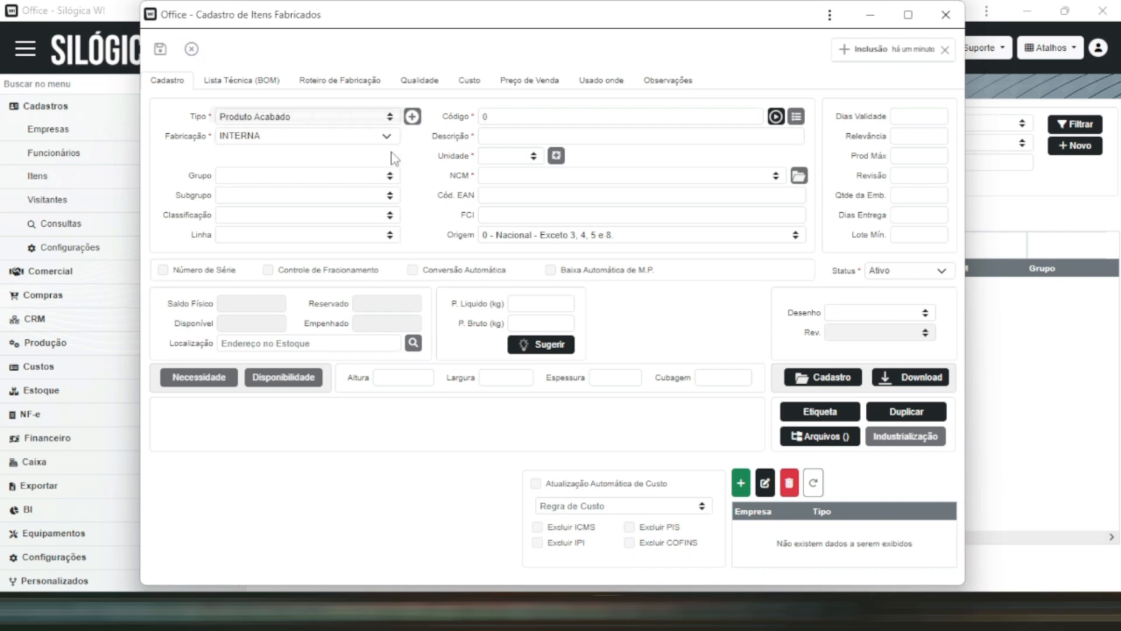
pyautogui.click(375, 139)
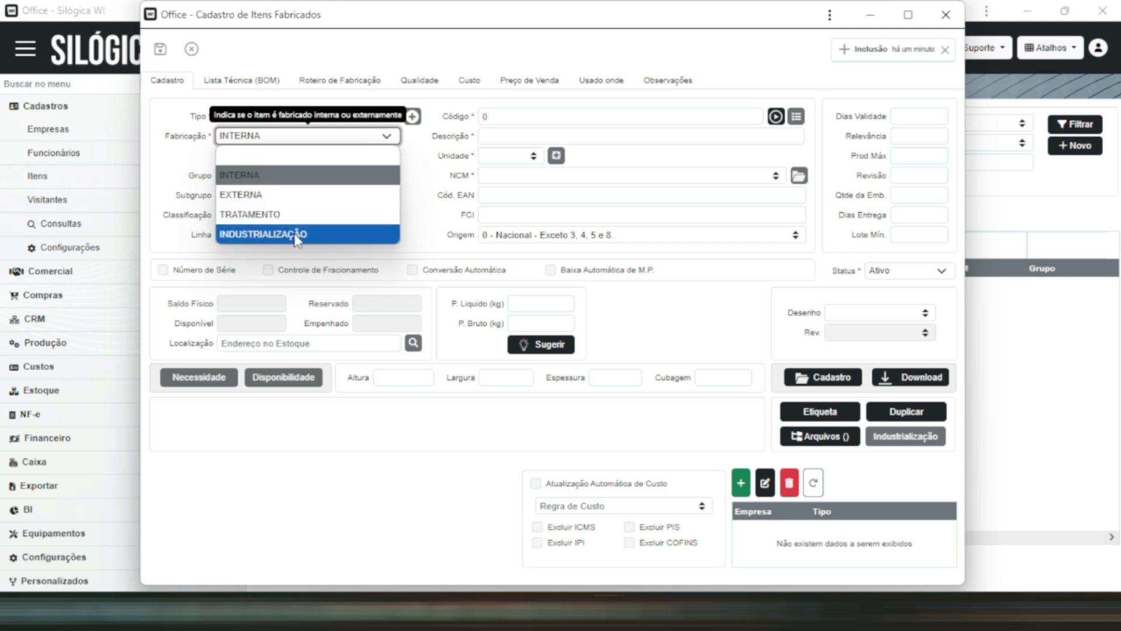
pyautogui.click(432, 288)
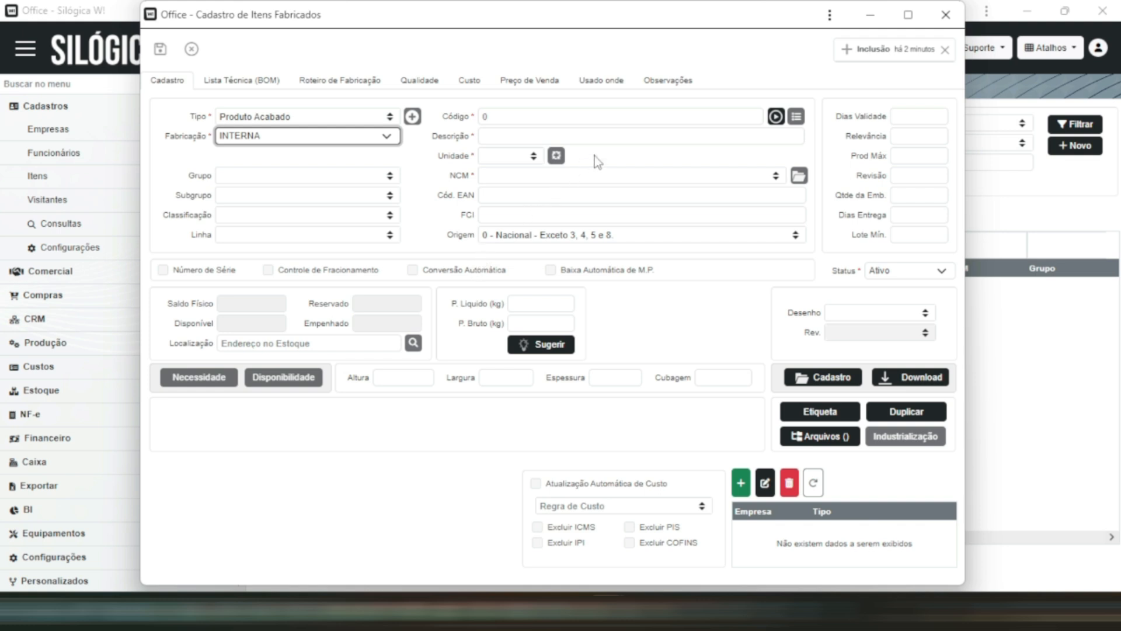
# - Give the finished product the code ABC PA 10 and the description PA 10
pyautogui.click(578, 116)
pyautogui.write('ABC PA 10')
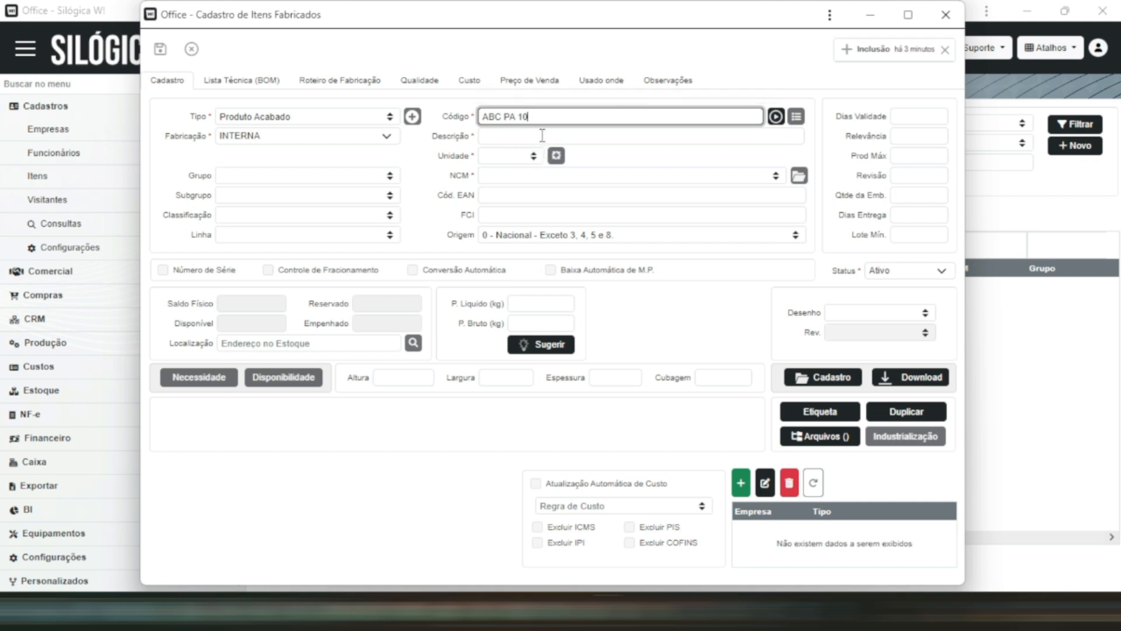
pyautogui.click(542, 136)
pyautogui.write('P')
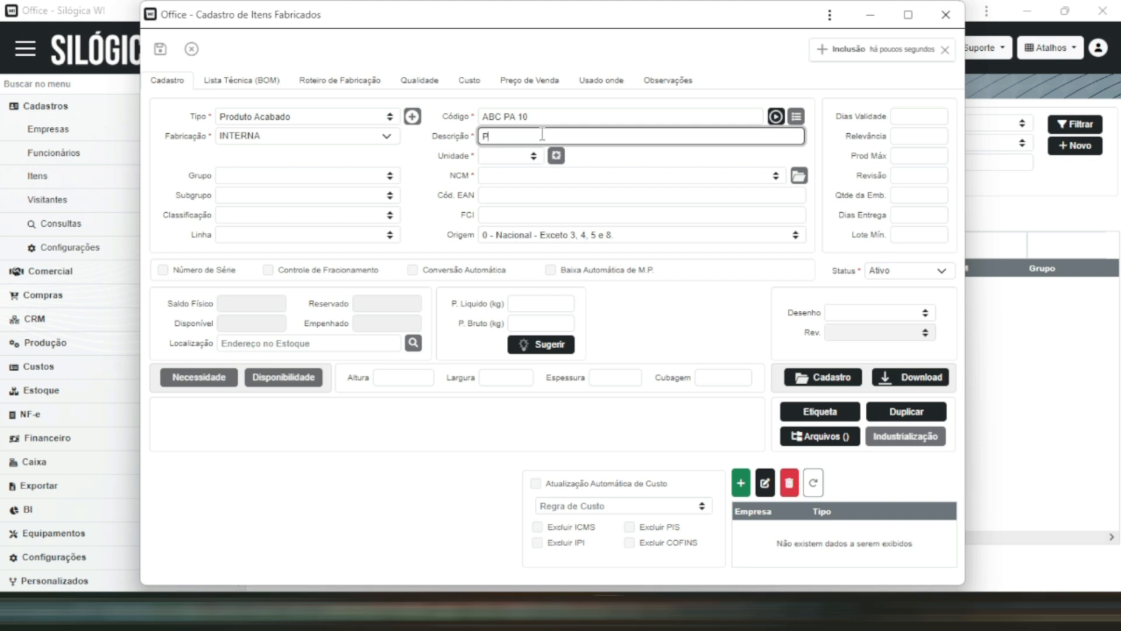
pyautogui.write('A')
pyautogui.press('BackSpace')
pyautogui.write('A 10')
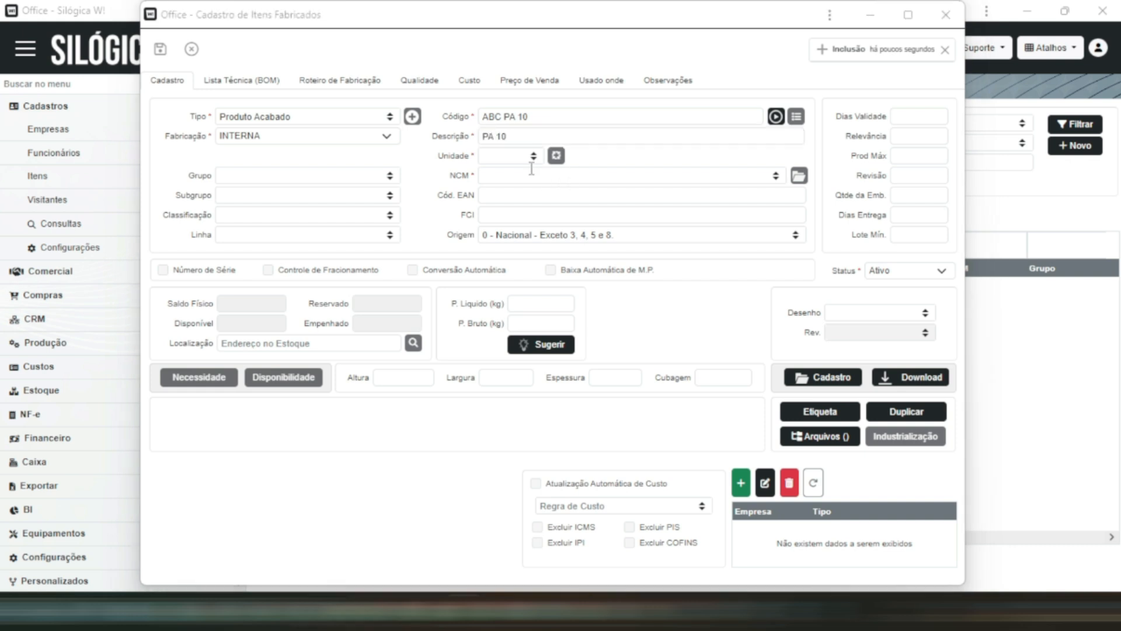
# - Set the finished product's unit to PC and NCM to 15021090 - OUTROS, and save the record and close it
pyautogui.click(535, 156)
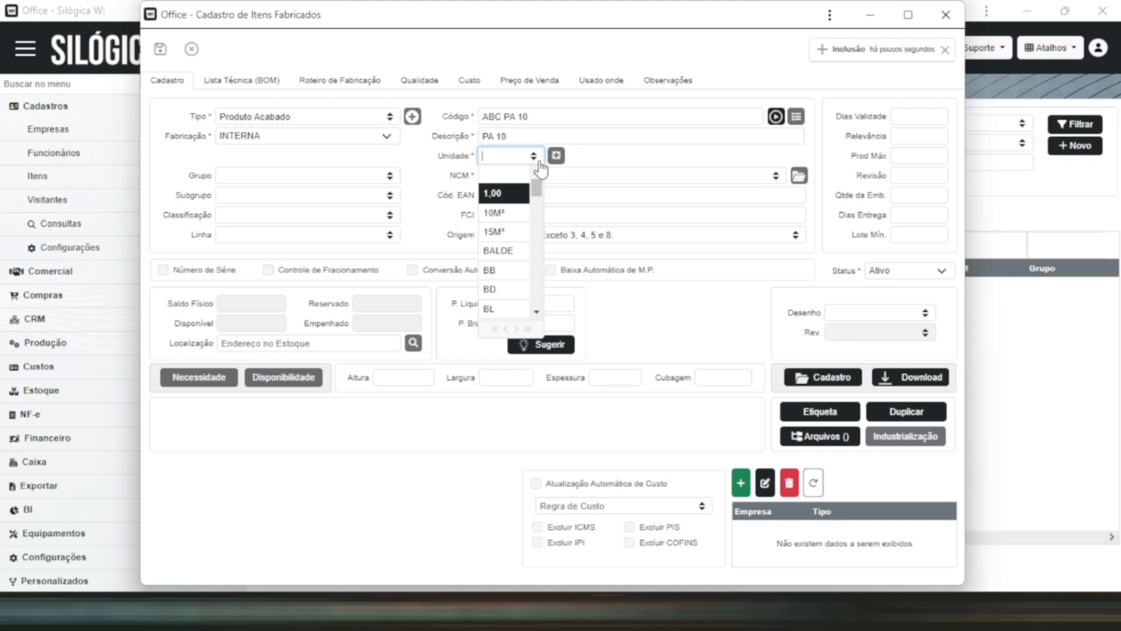
pyautogui.write('pc')
pyautogui.press('Return')
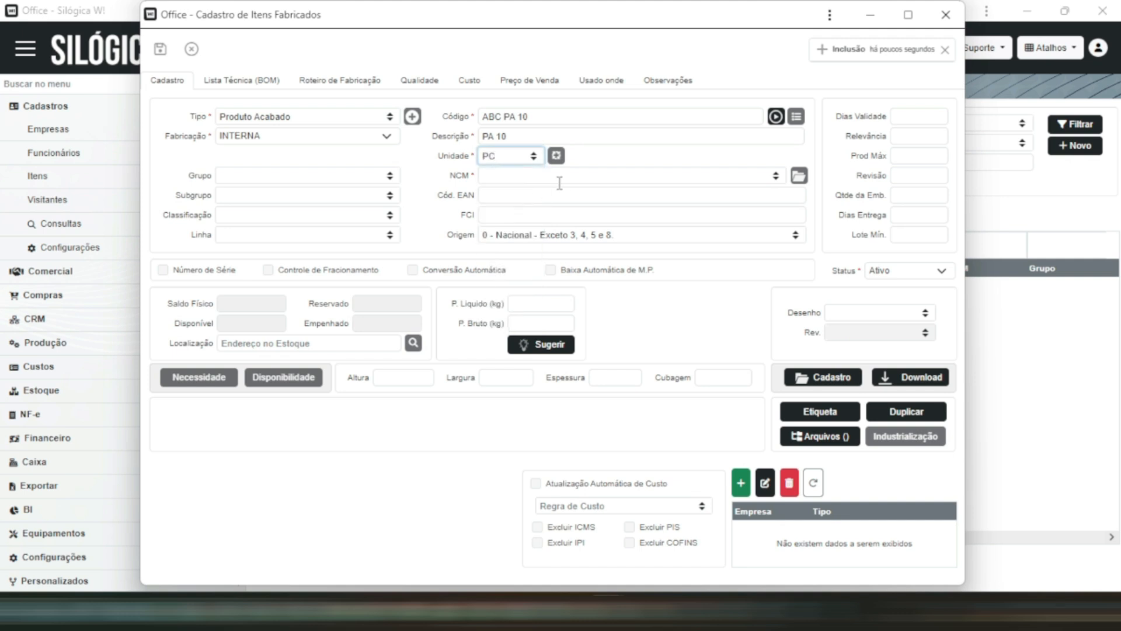
pyautogui.click(776, 177)
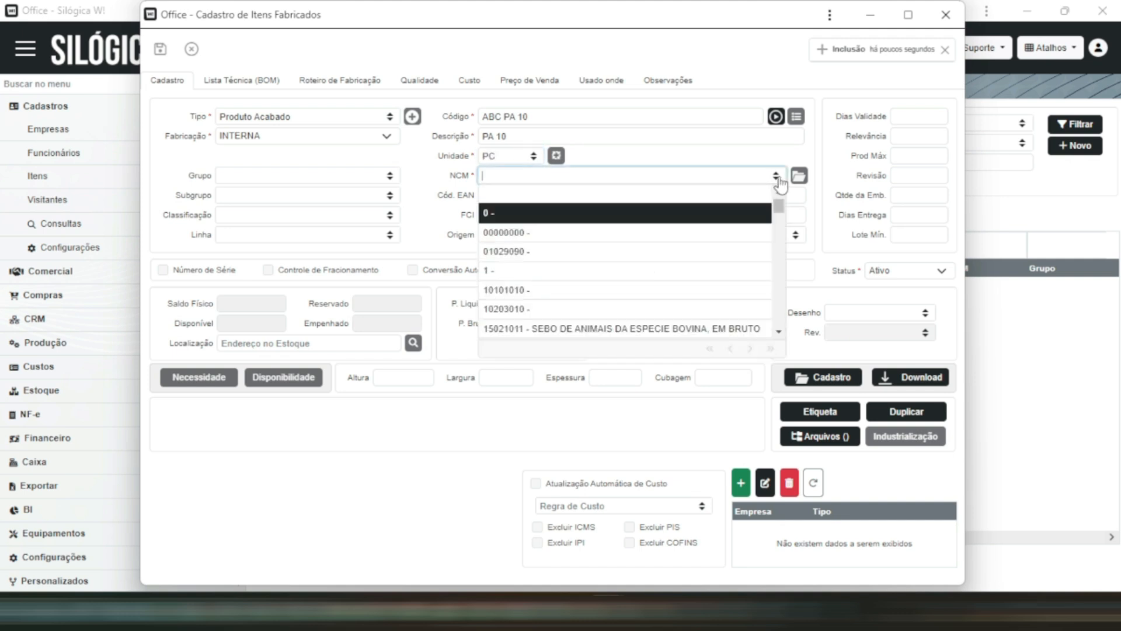
pyautogui.scroll(-2, 622, 270)
pyautogui.click(621, 270)
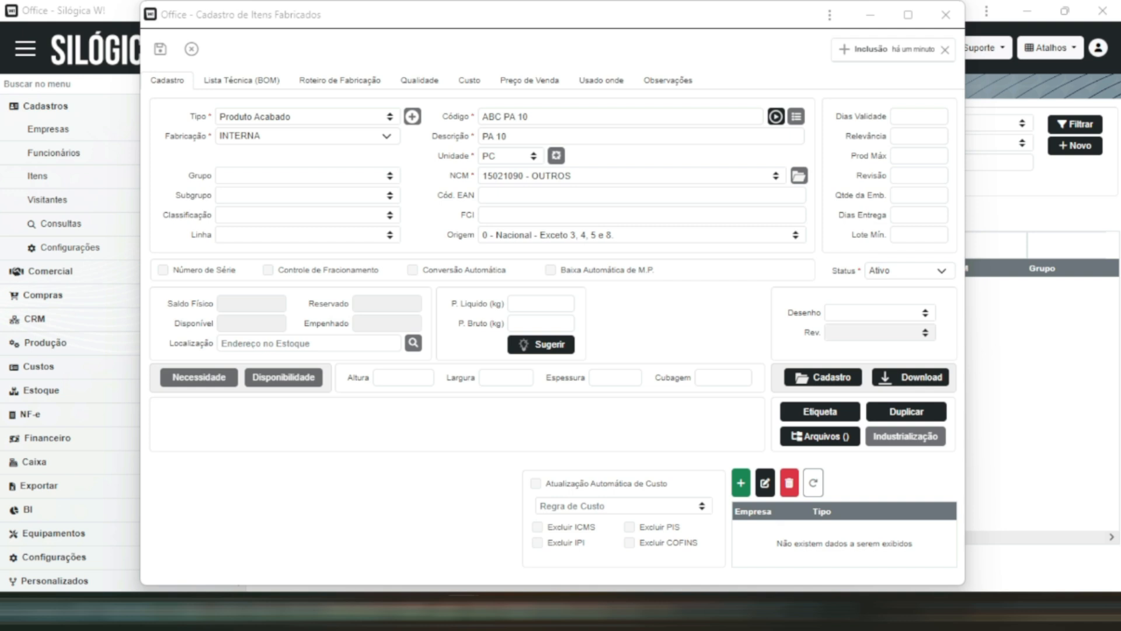
pyautogui.click(160, 49)
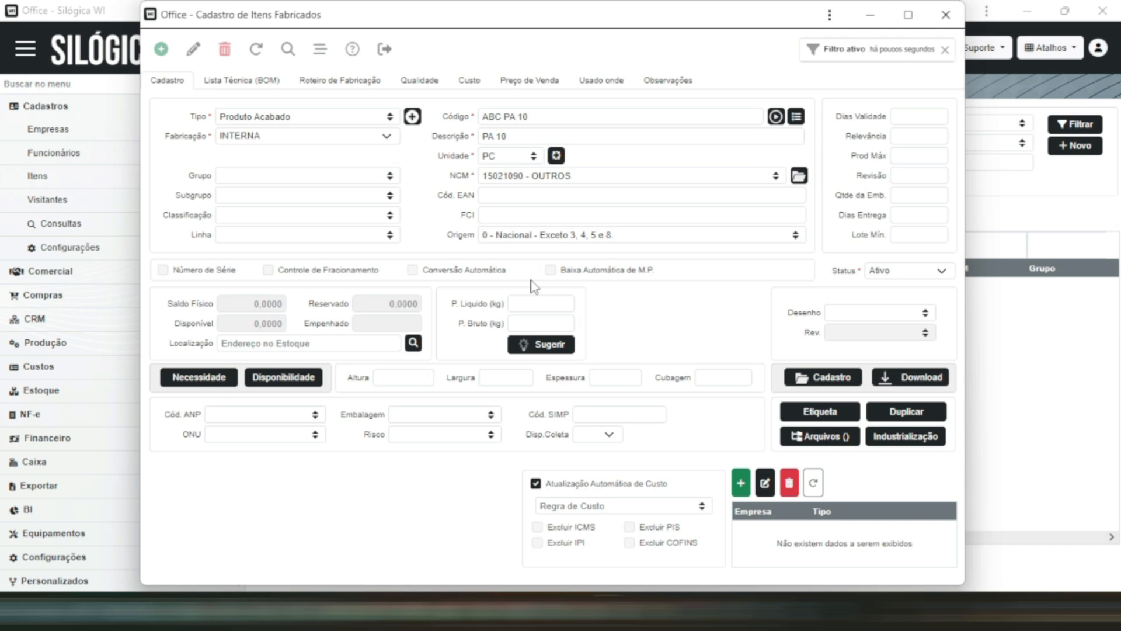
pyautogui.click(946, 14)
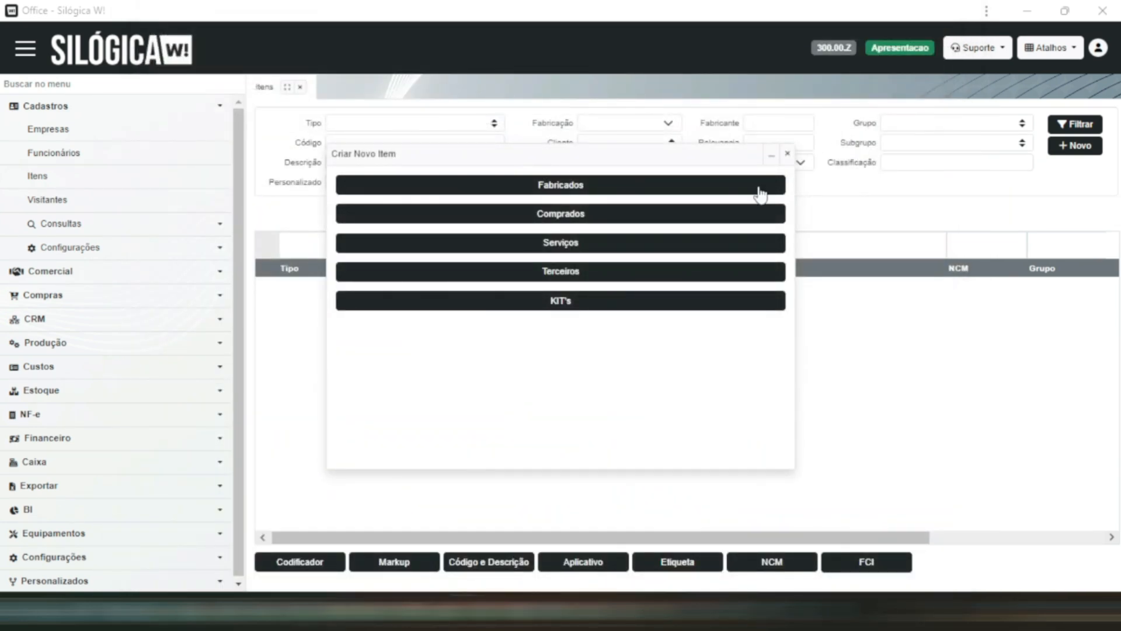
# - Start a new purchased item (Comprados) and set its type to Matéria-Prima
pyautogui.click(564, 215)
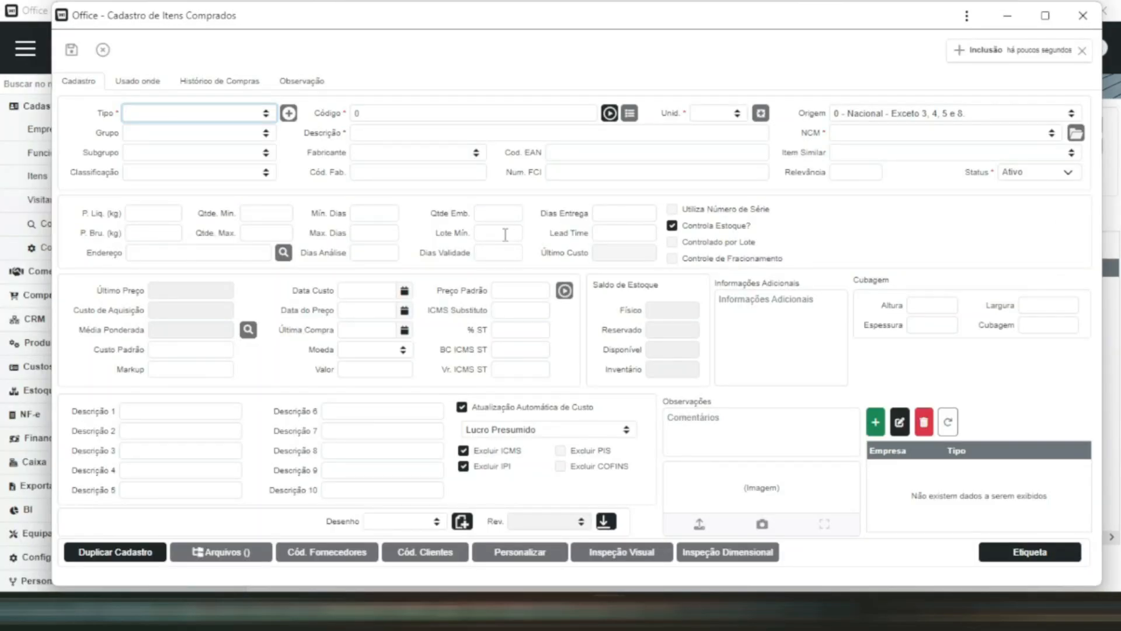
pyautogui.click(264, 114)
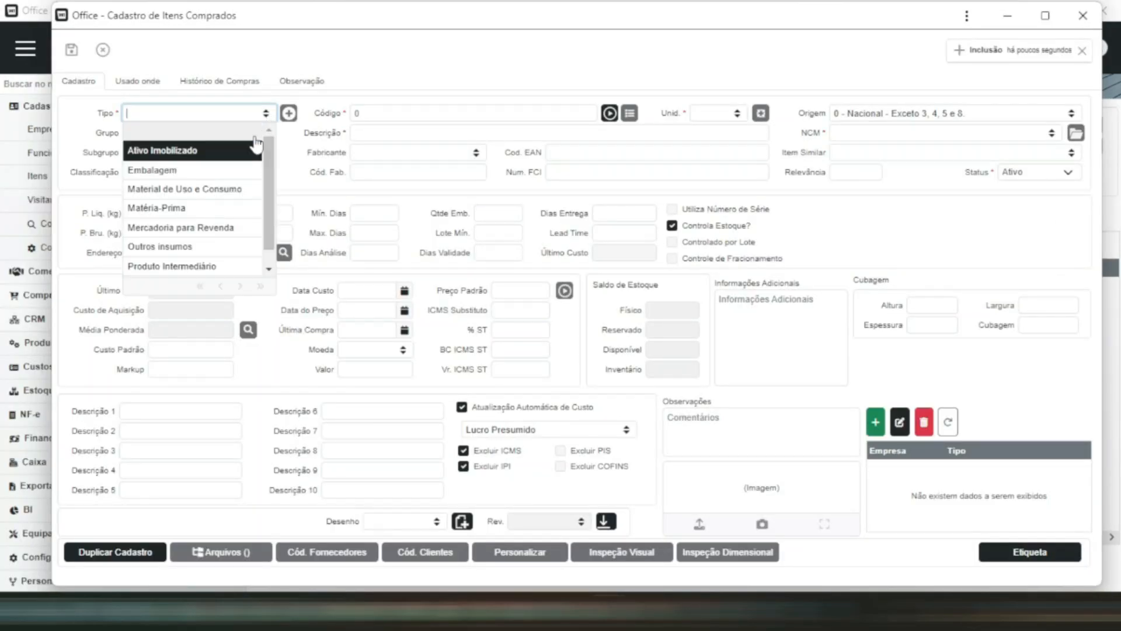
pyautogui.click(214, 208)
pyautogui.click(444, 126)
# - Give the raw material the code ABC MP 10 and the description MP 10
pyautogui.click(422, 114)
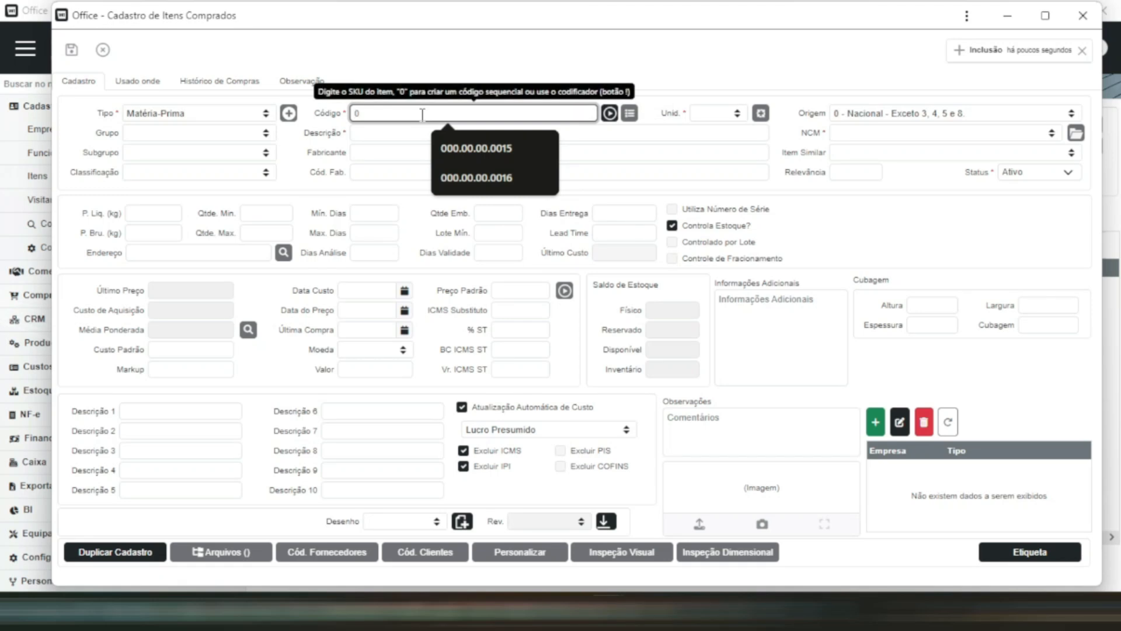
pyautogui.write('ABC')
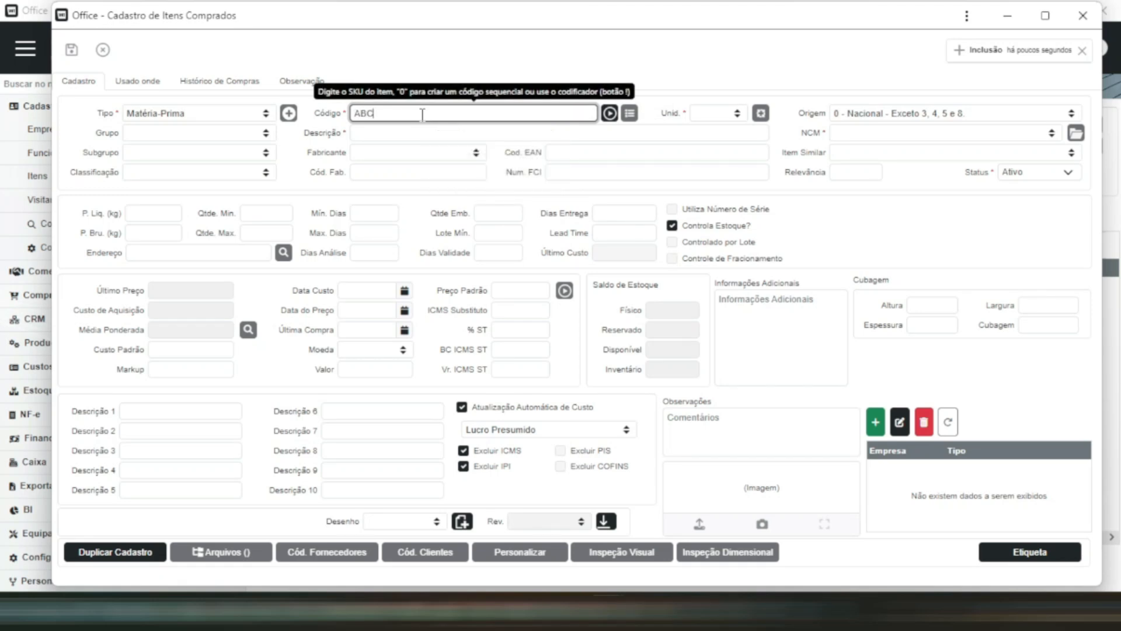
pyautogui.write(' MP 10')
pyautogui.click(416, 133)
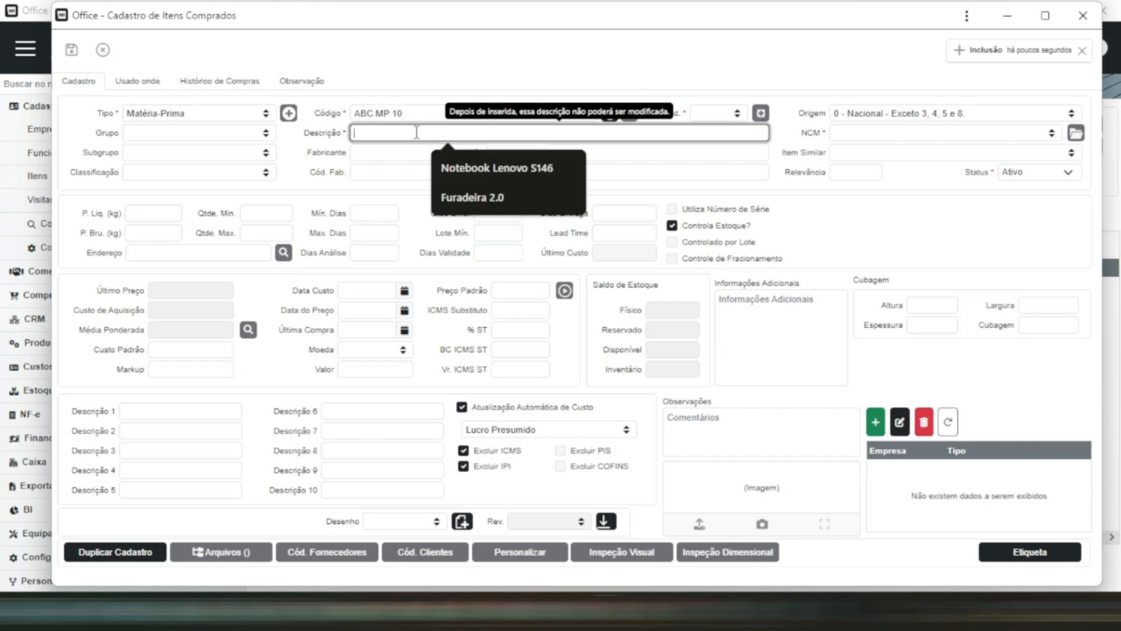
pyautogui.write('MP')
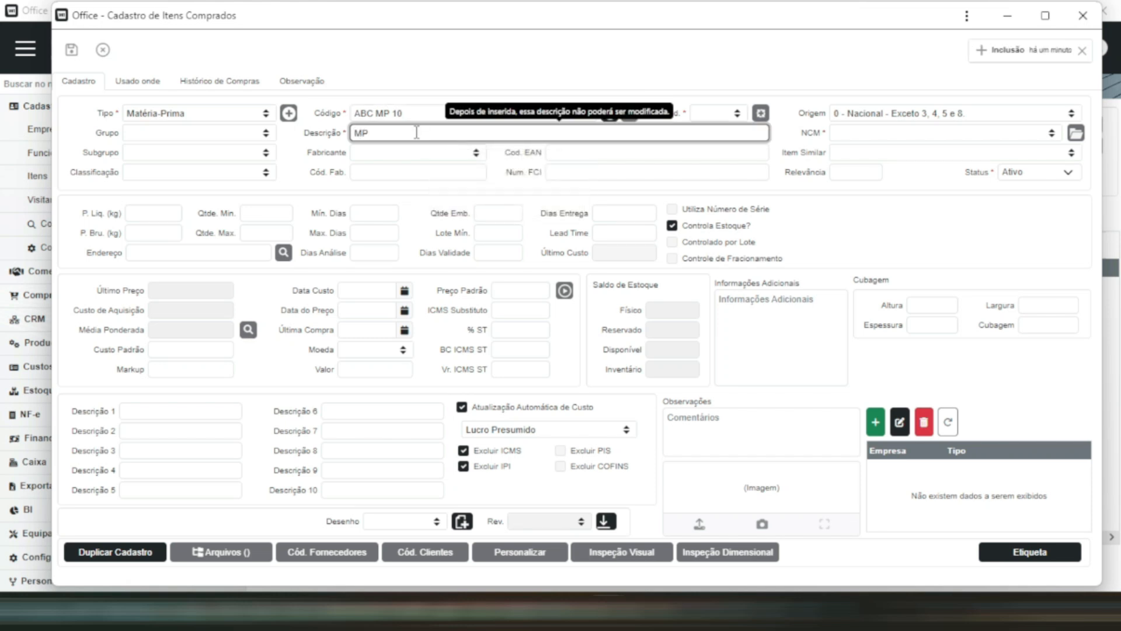
pyautogui.write(' 10')
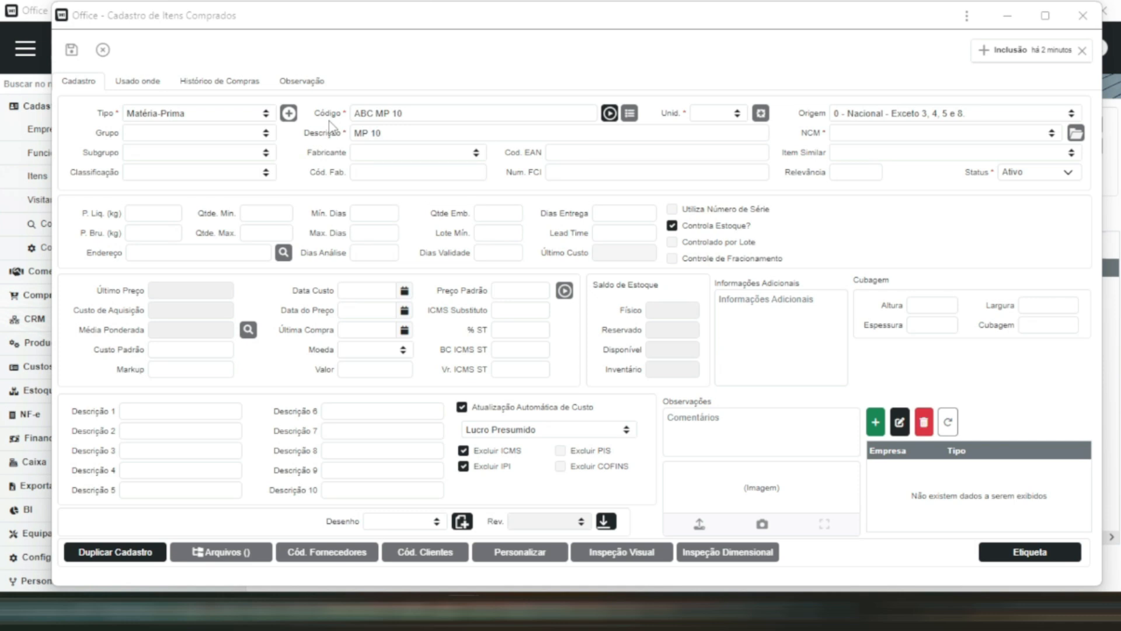
# - Set the raw material's unit to PC and NCM to 15021090 - OUTROS, and save the record and leave its window
pyautogui.click(738, 114)
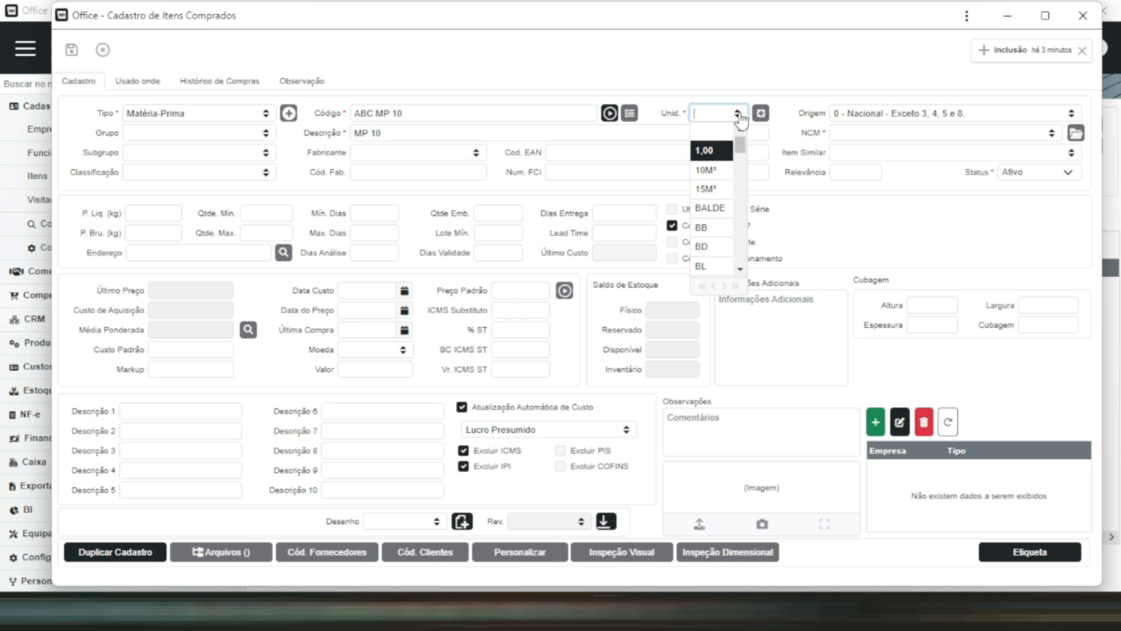
pyautogui.write('pc')
pyautogui.press('Tab')
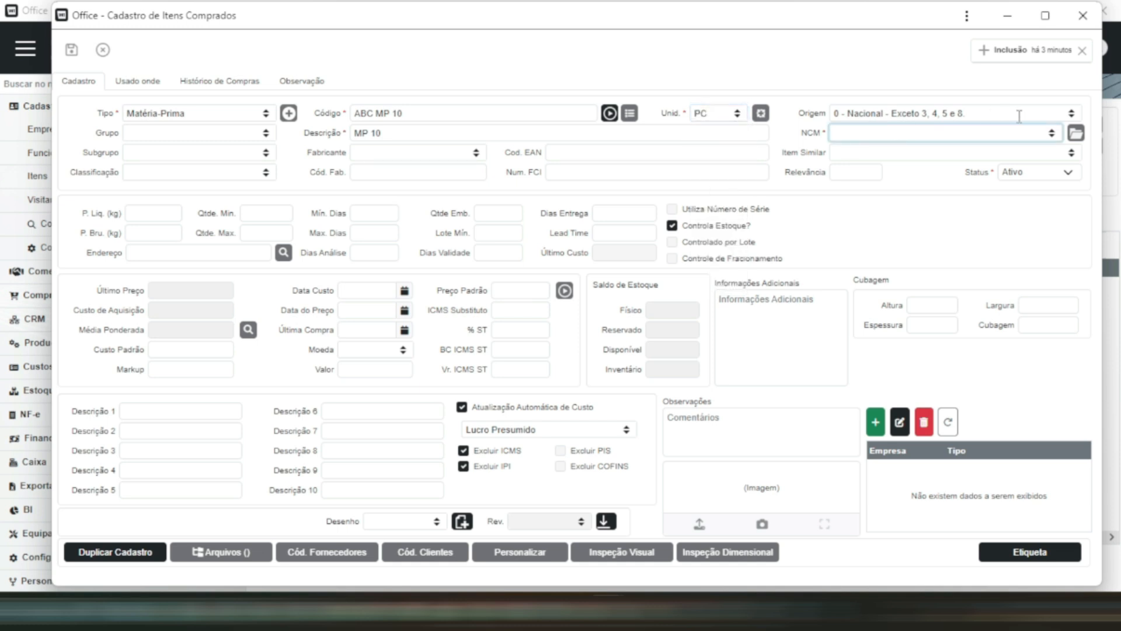
pyautogui.click(1051, 135)
pyautogui.click(936, 239)
pyautogui.click(72, 49)
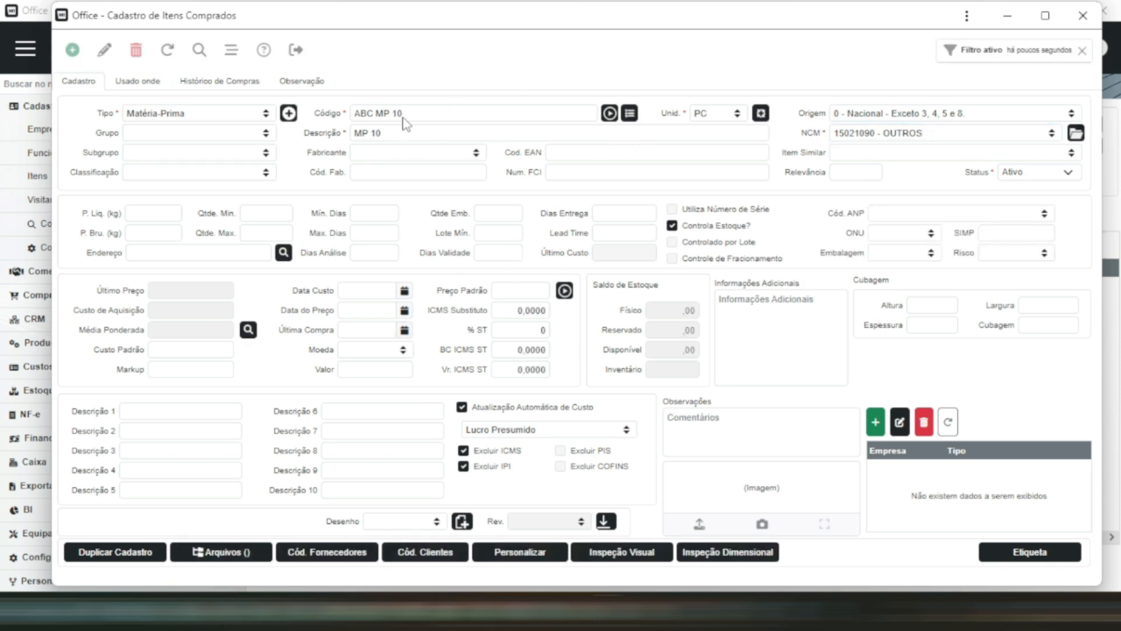
pyautogui.click(1011, 19)
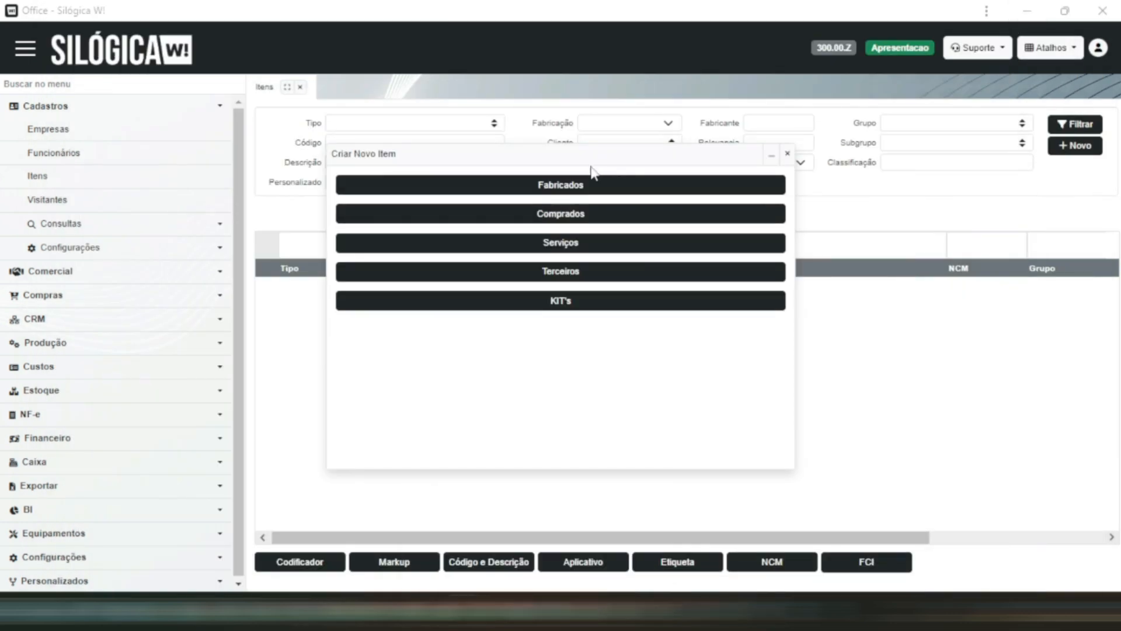
# - Start another purchased item of type Matéria-Prima
pyautogui.click(565, 210)
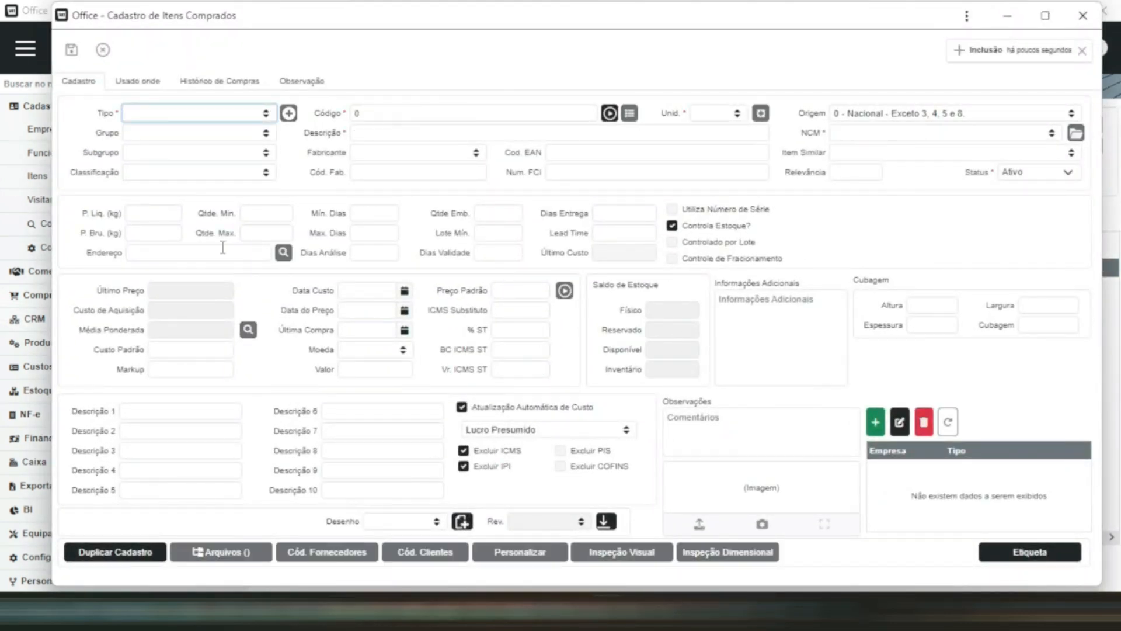
pyautogui.click(220, 110)
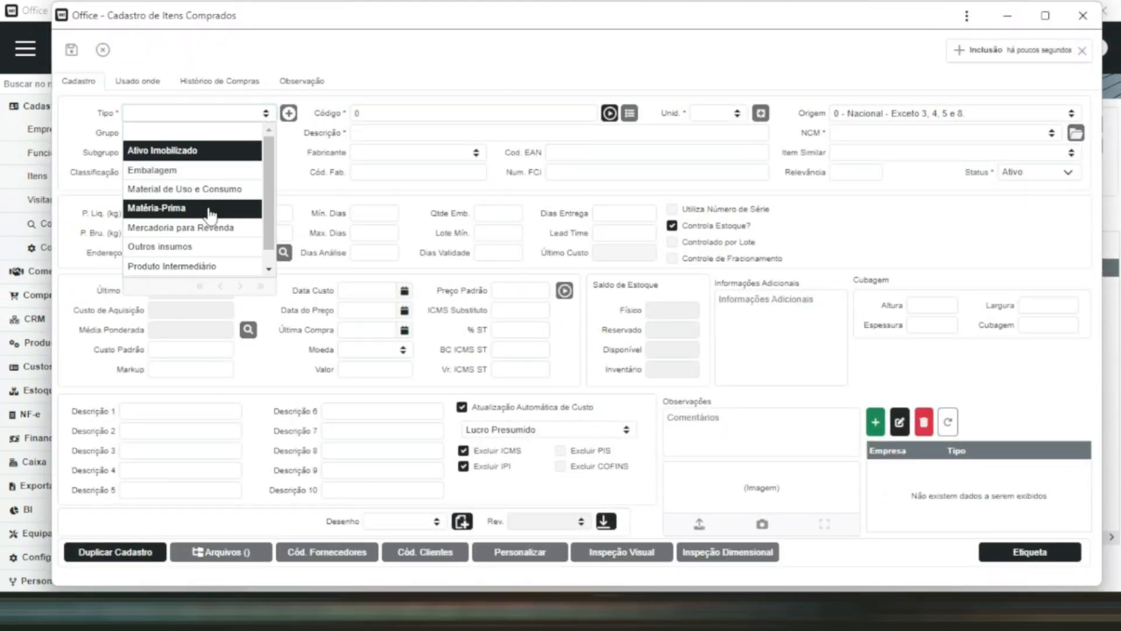
pyautogui.click(199, 208)
# - Give the new raw material the code ABC MP 20 and the description MP 20
pyautogui.click(414, 113)
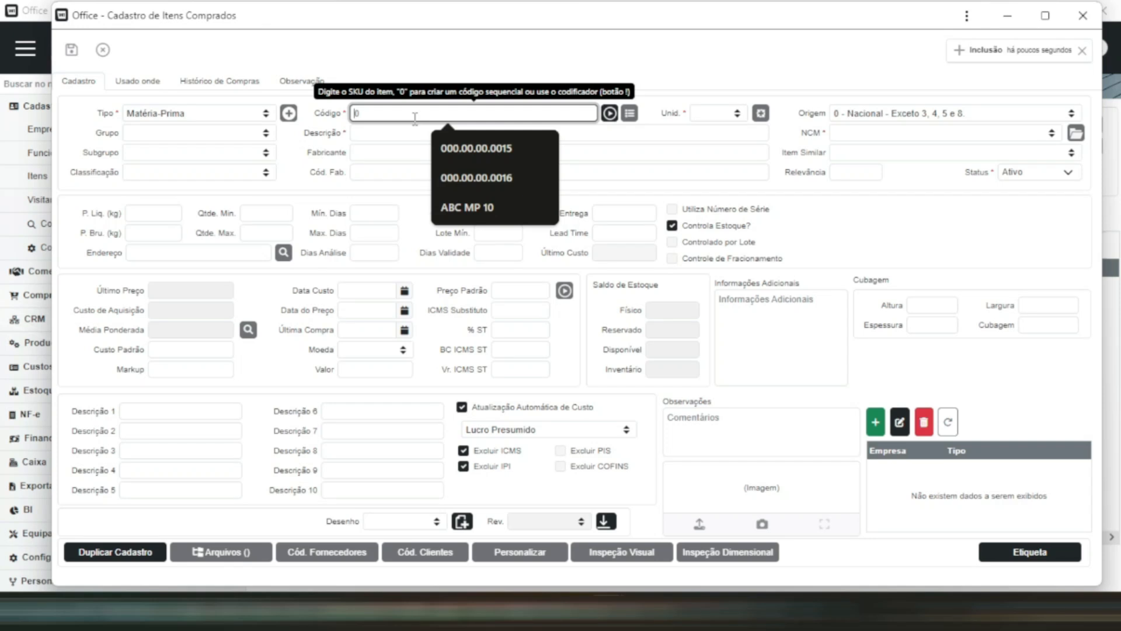
pyautogui.write('ABC M')
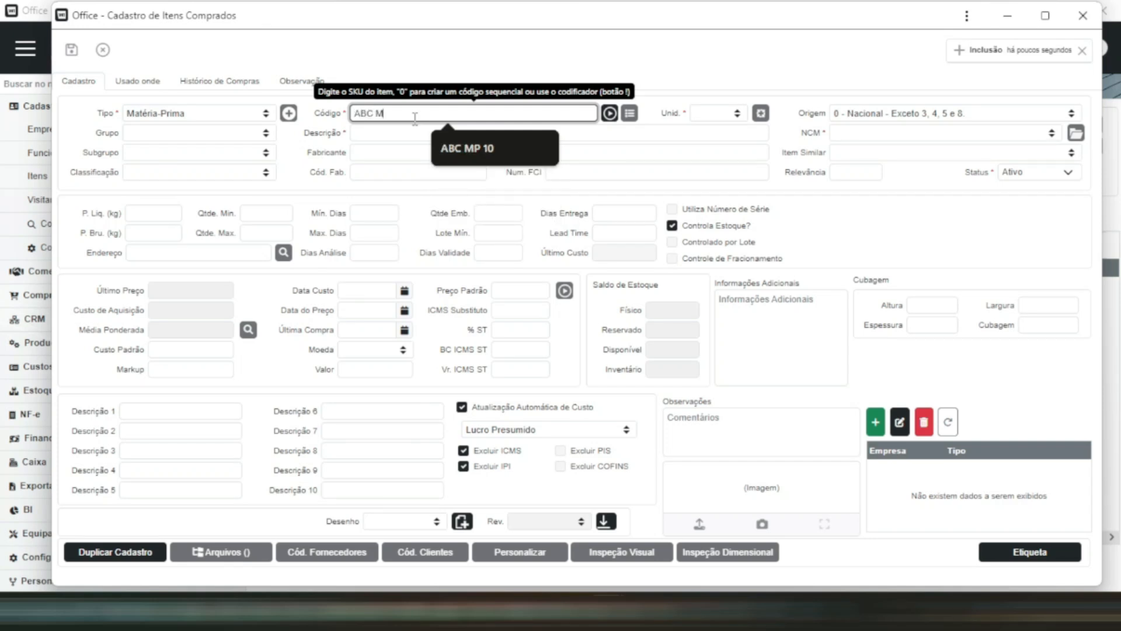
pyautogui.write('P 20')
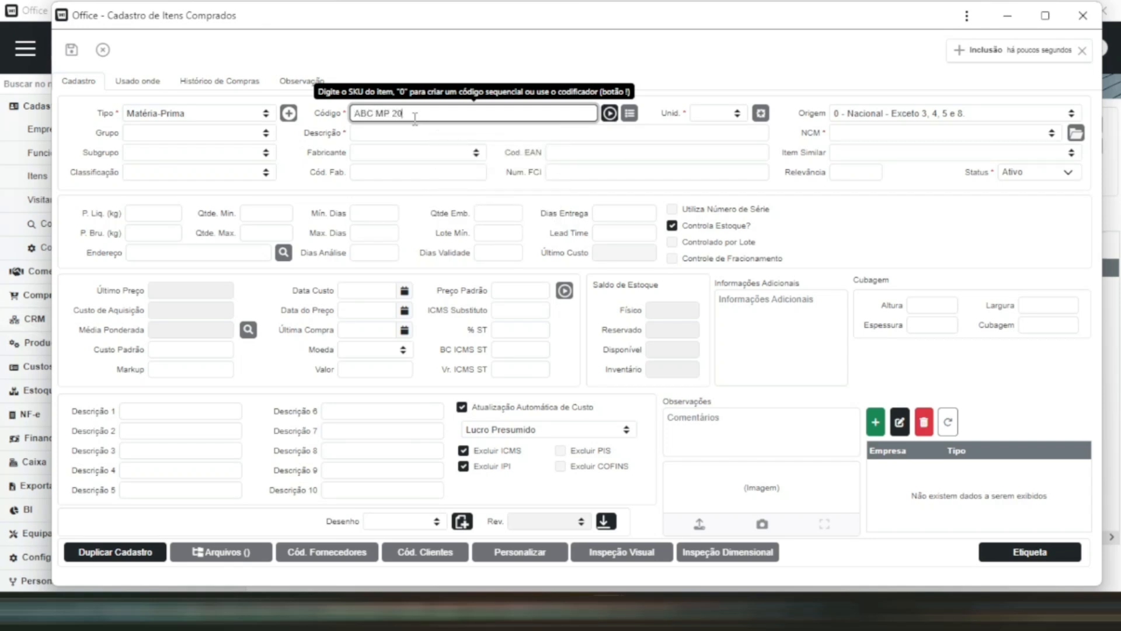
pyautogui.click(455, 133)
pyautogui.write('MP')
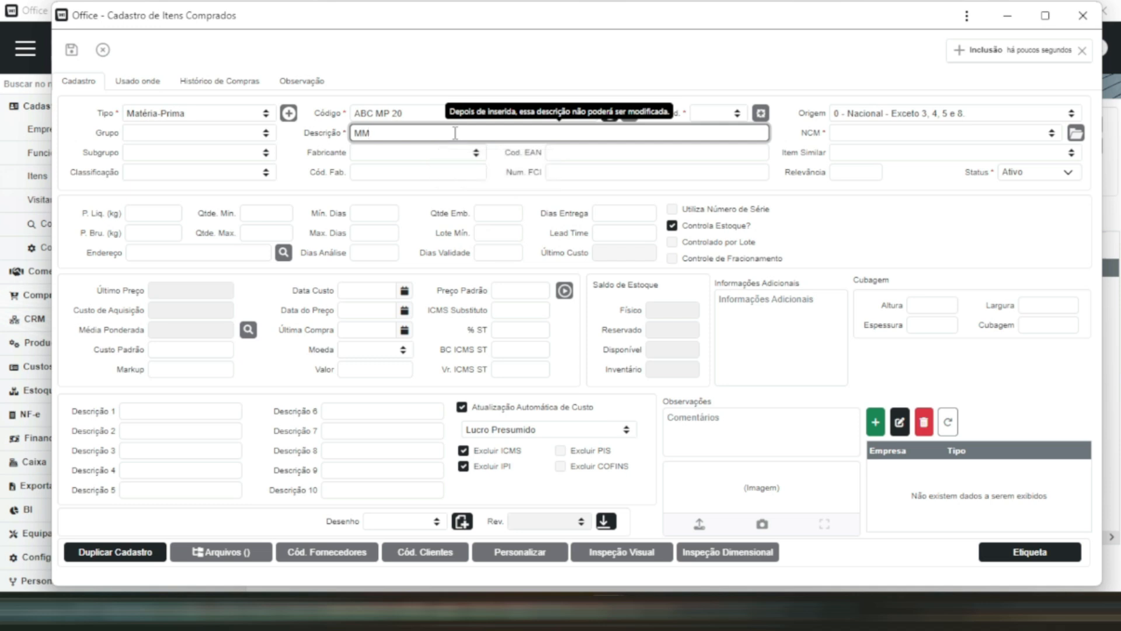
pyautogui.press('BackSpace')
pyautogui.press('BackSpace')
pyautogui.write('MP')
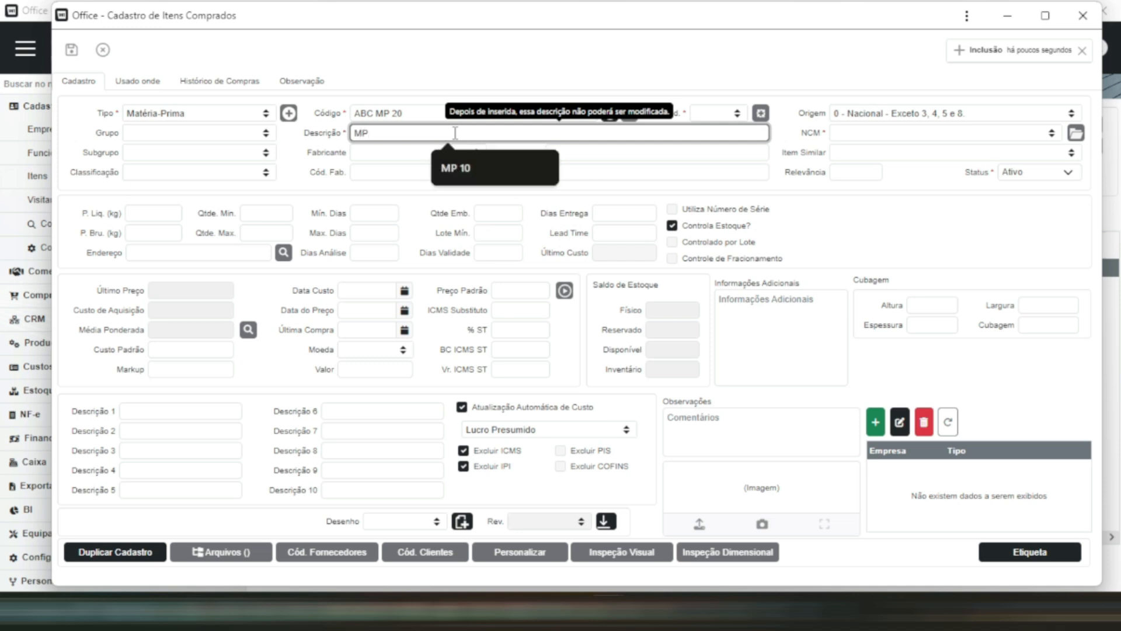
pyautogui.write(' 20')
# - Set the ABC MP 20 item's unit to PC and NCM to 15021090 - OUTROS, and save the record and close its window
pyautogui.click(736, 113)
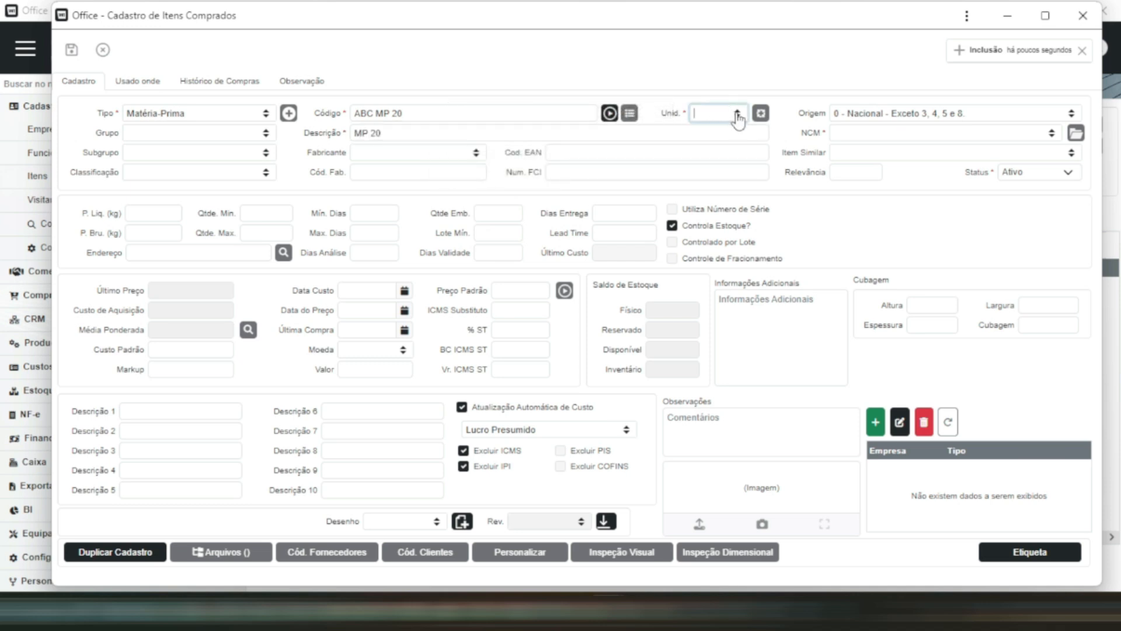
pyautogui.write('pd')
pyautogui.press('Return')
pyautogui.click(1052, 134)
pyautogui.scroll(-2, 952, 212)
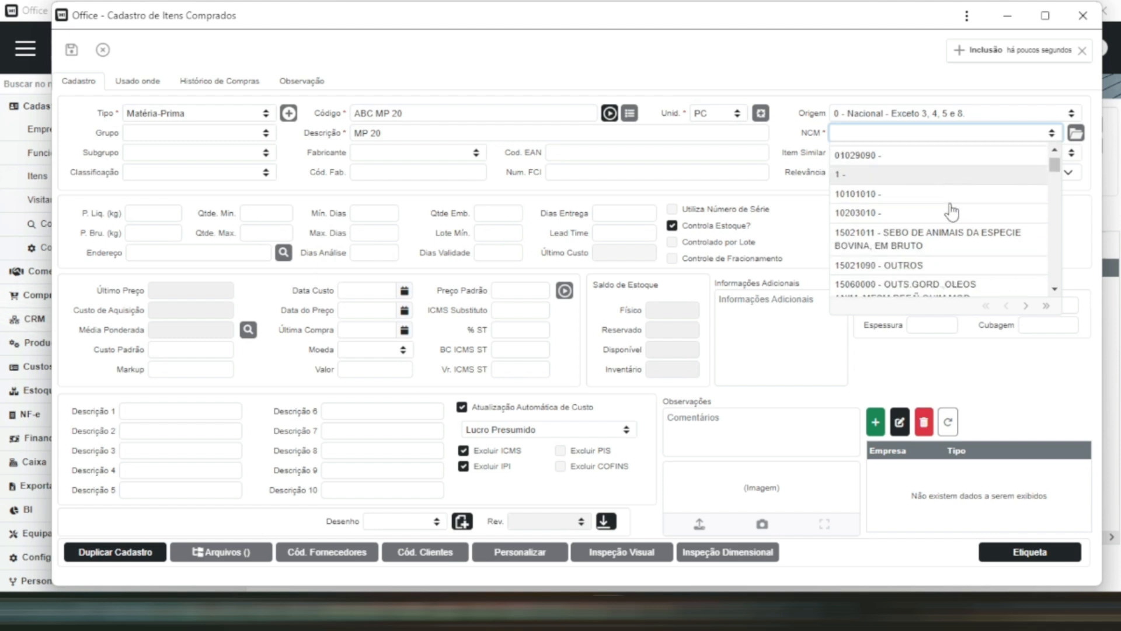
pyautogui.click(952, 226)
pyautogui.click(71, 50)
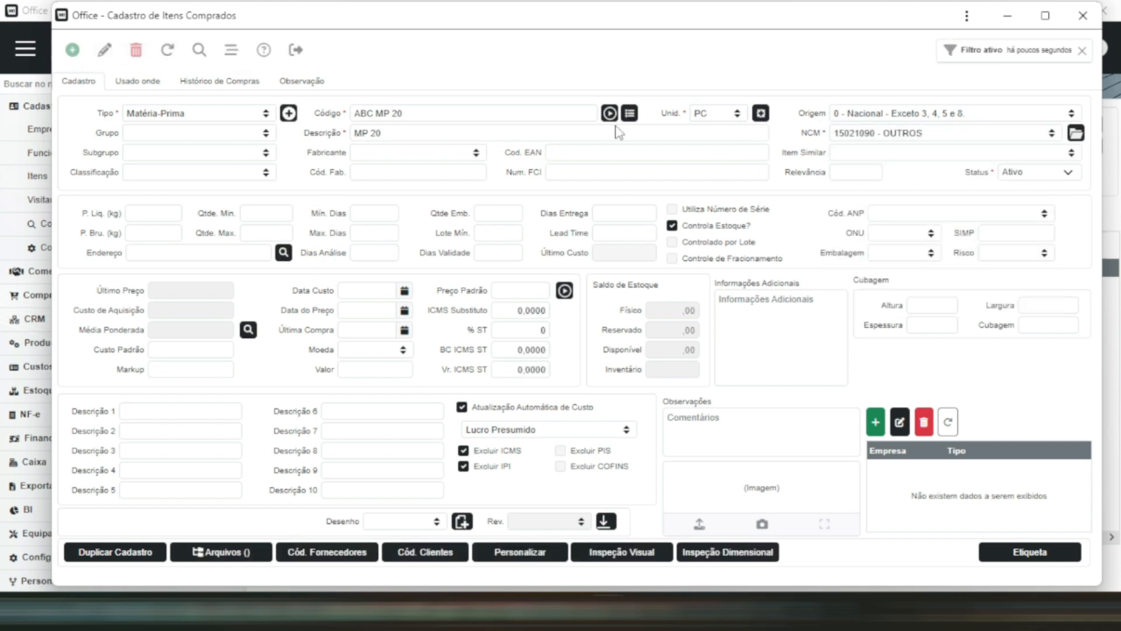
pyautogui.click(1083, 16)
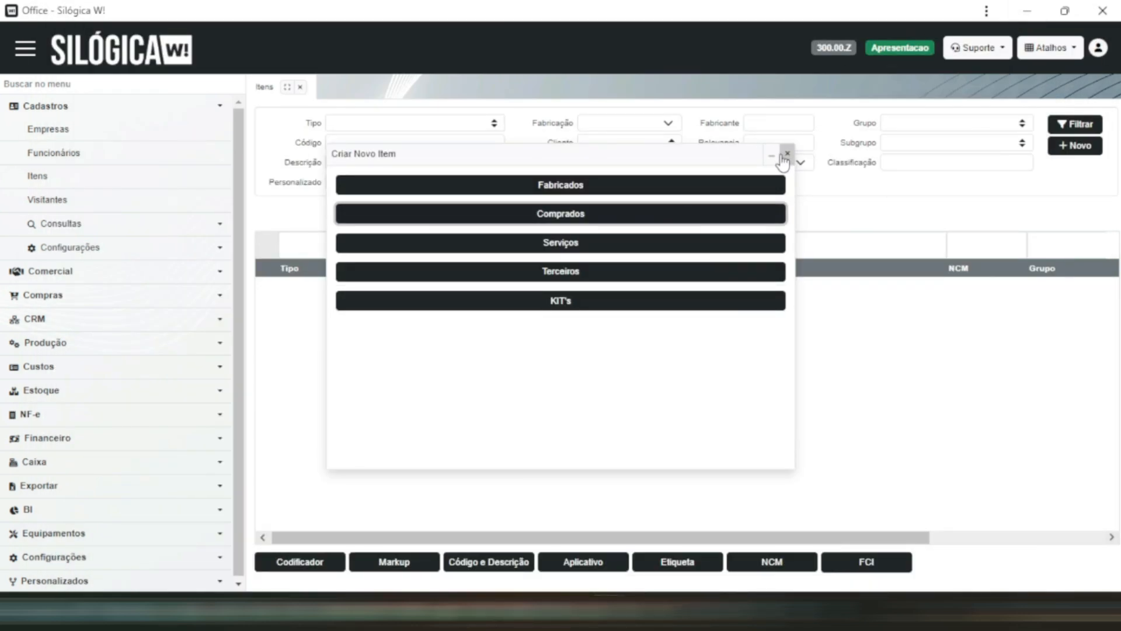
# - Minimise the new-item chooser and open the manual stock movements (Movimentações Manuais) in the Estoque module
pyautogui.click(773, 155)
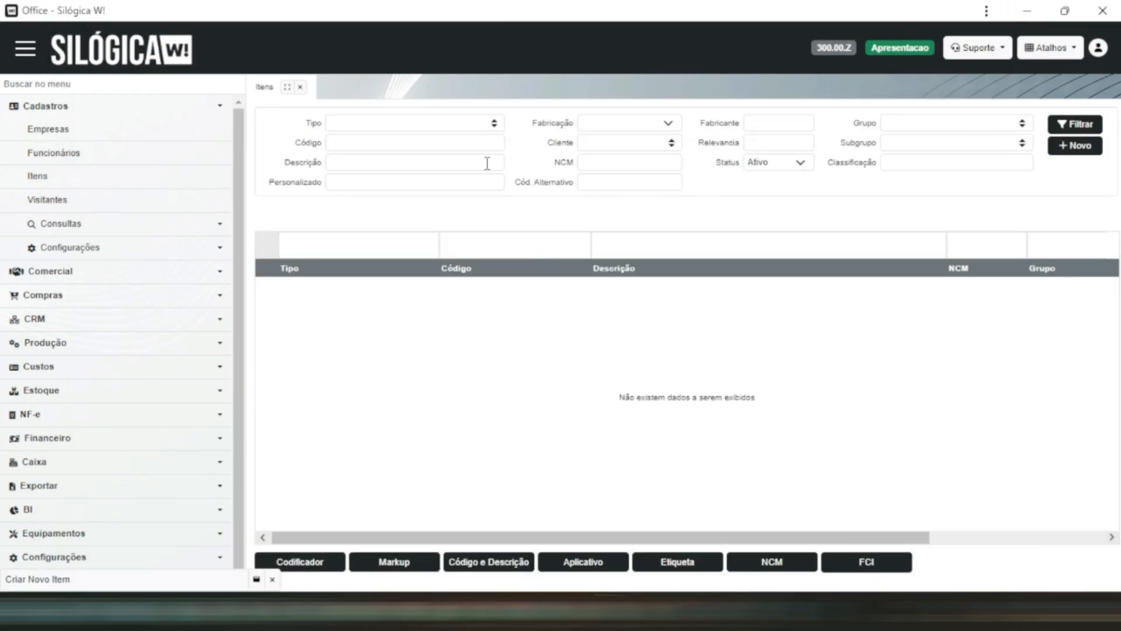
pyautogui.click(182, 390)
pyautogui.scroll(-2, 191, 387)
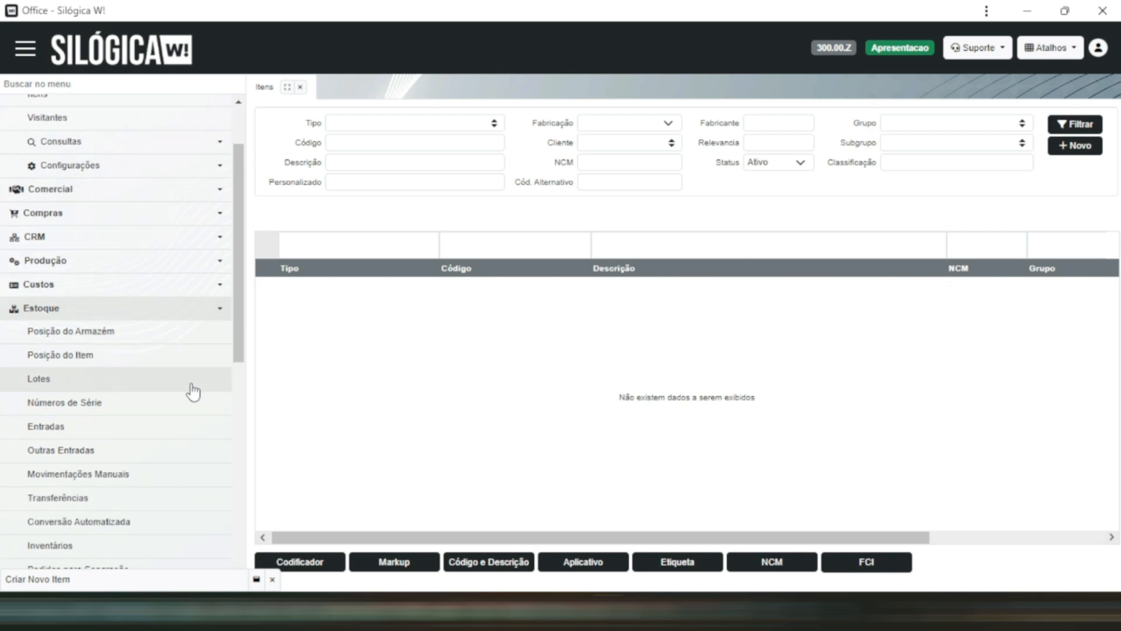
pyautogui.click(169, 308)
pyautogui.click(150, 392)
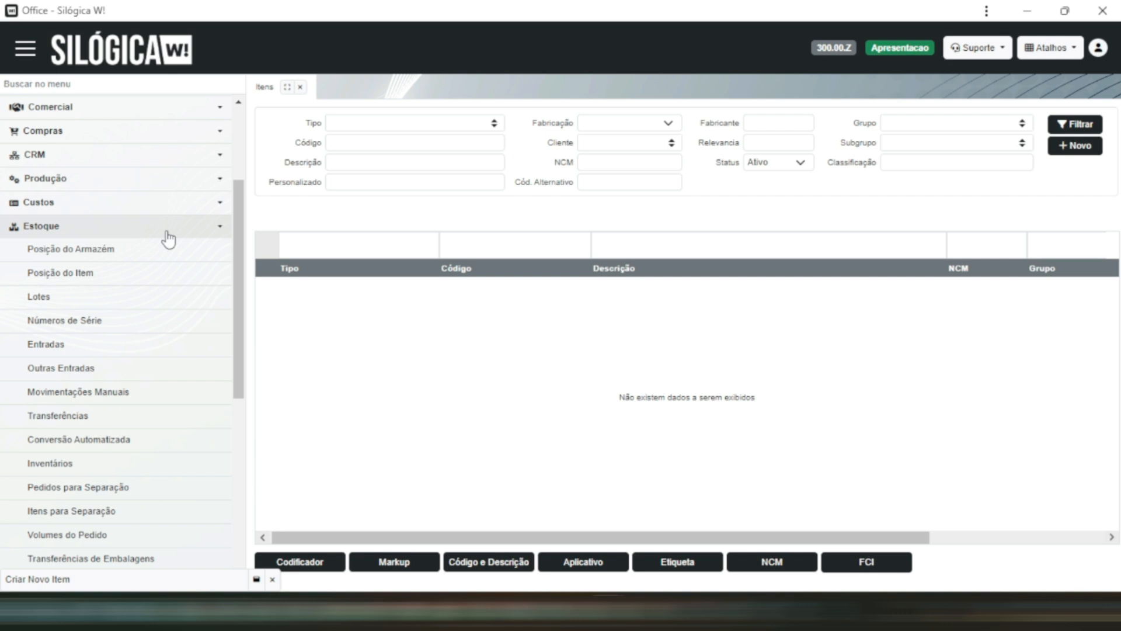
pyautogui.click(117, 397)
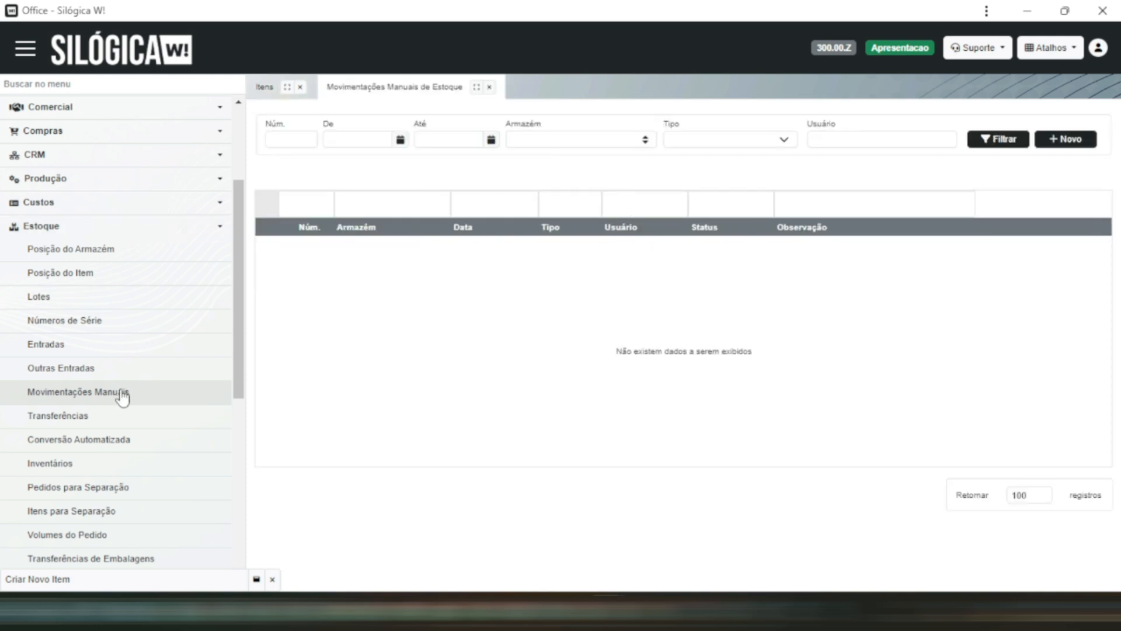
# - Create and save a new manual stock movement of type ENTRADA for the MATRIZ warehouse
pyautogui.click(1048, 143)
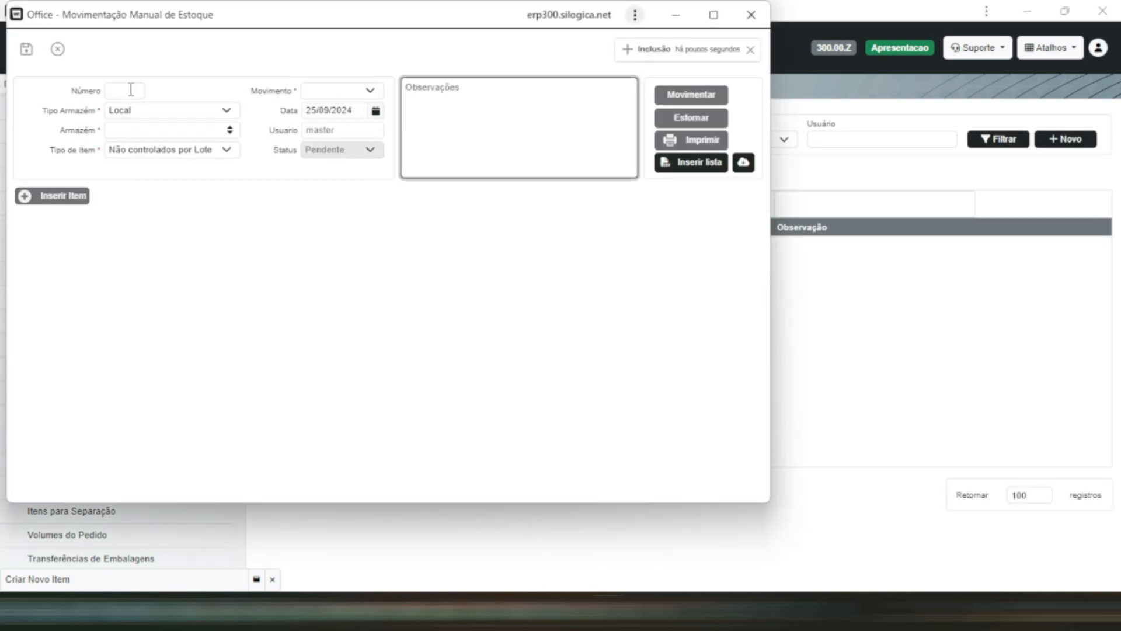
pyautogui.click(231, 130)
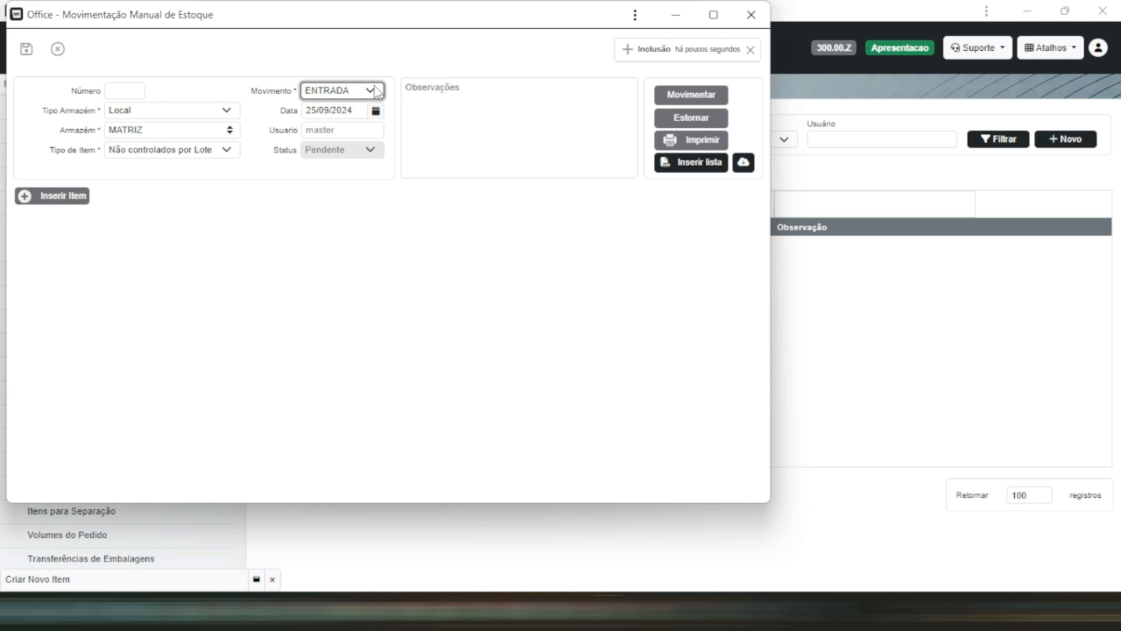
pyautogui.click(28, 50)
# - Insert item ABC MP 10 into the stock movement with a quantity of 1000 PC
pyautogui.click(458, 198)
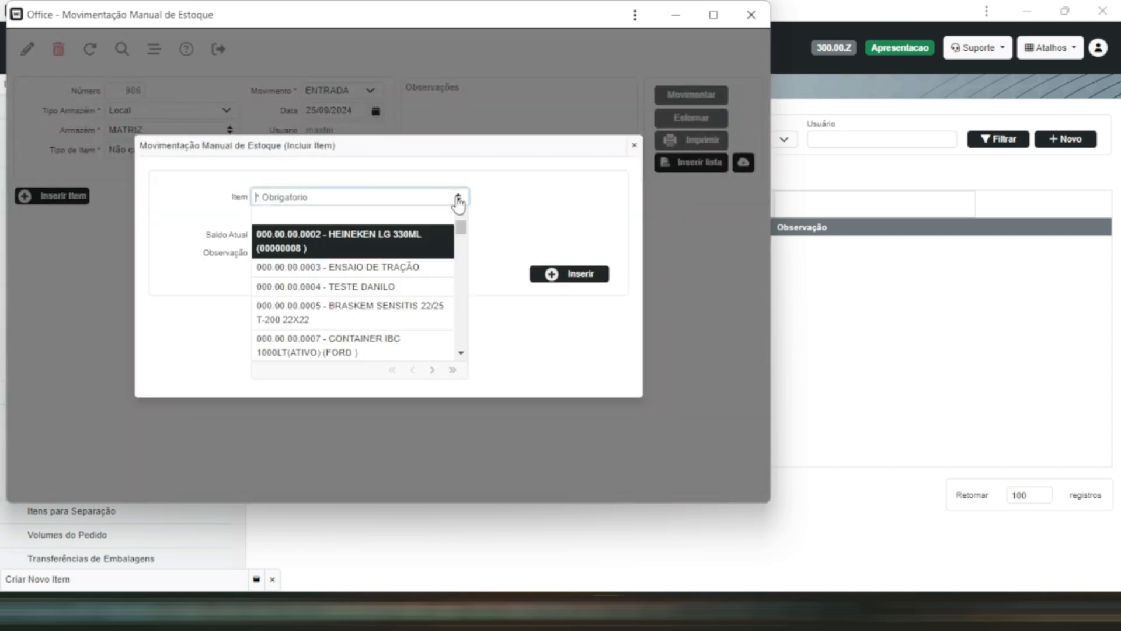
pyautogui.write('mp 10')
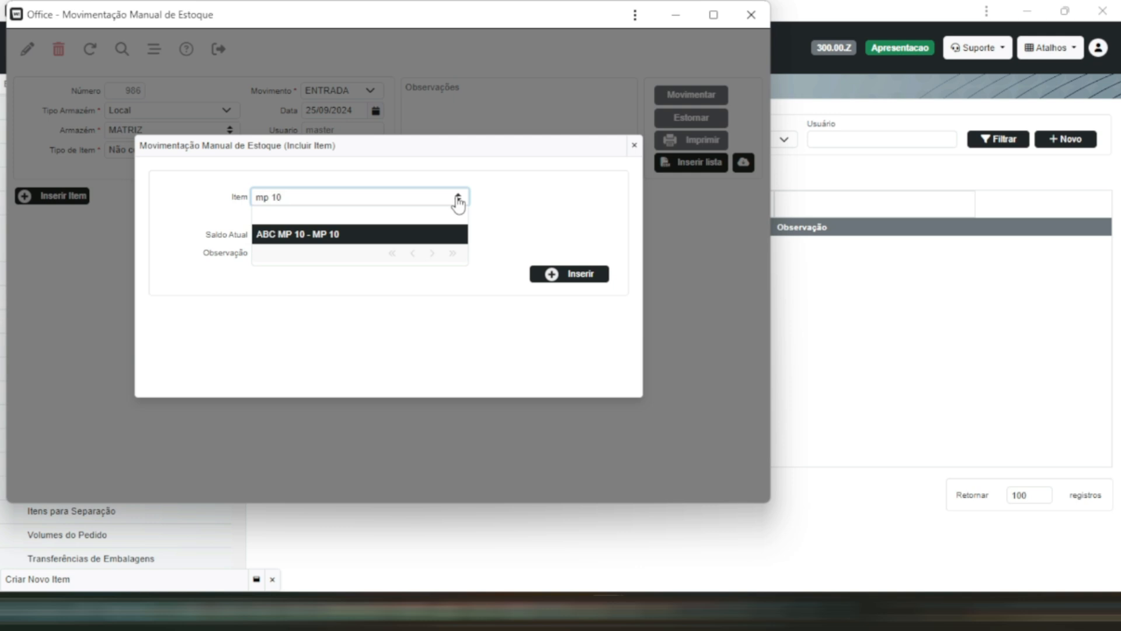
pyautogui.click(387, 240)
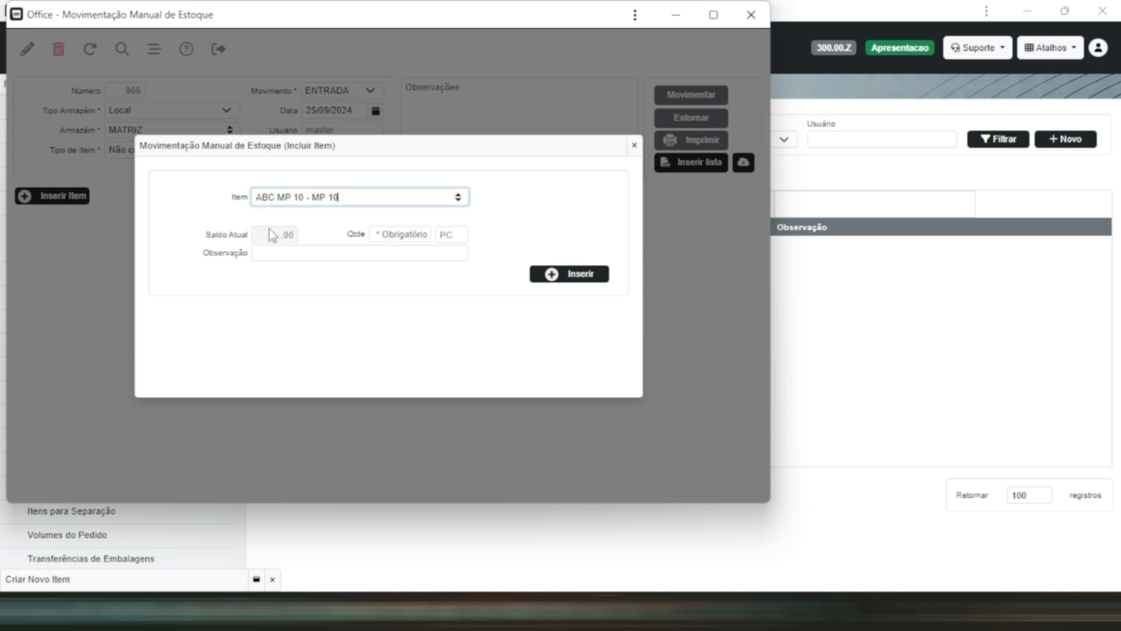
pyautogui.click(413, 236)
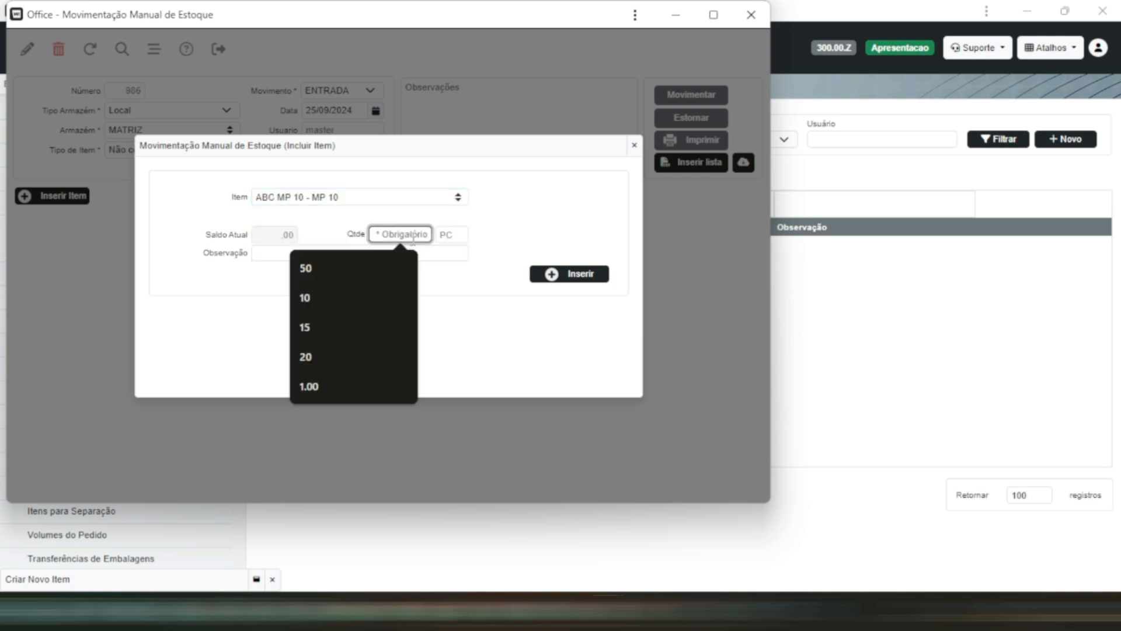
pyautogui.write('100')
pyautogui.click(552, 274)
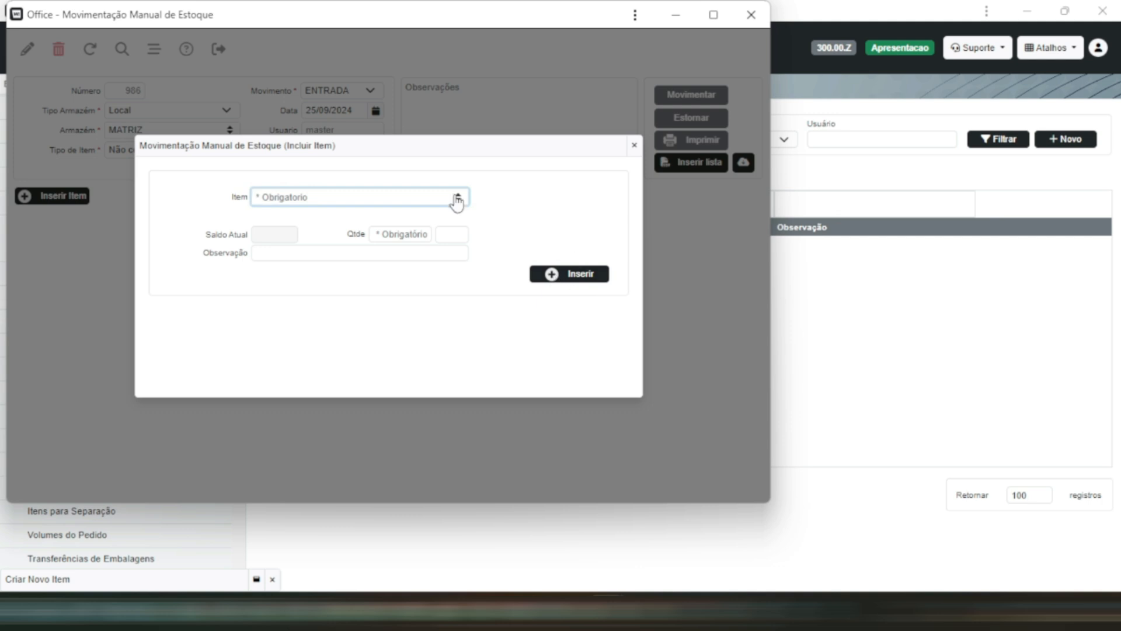
# - Insert item ABC MP 20 into the stock movement with a quantity of 10000 PC
pyautogui.write('mp 20')
pyautogui.click(425, 235)
pyautogui.click(422, 237)
pyautogui.write('1000')
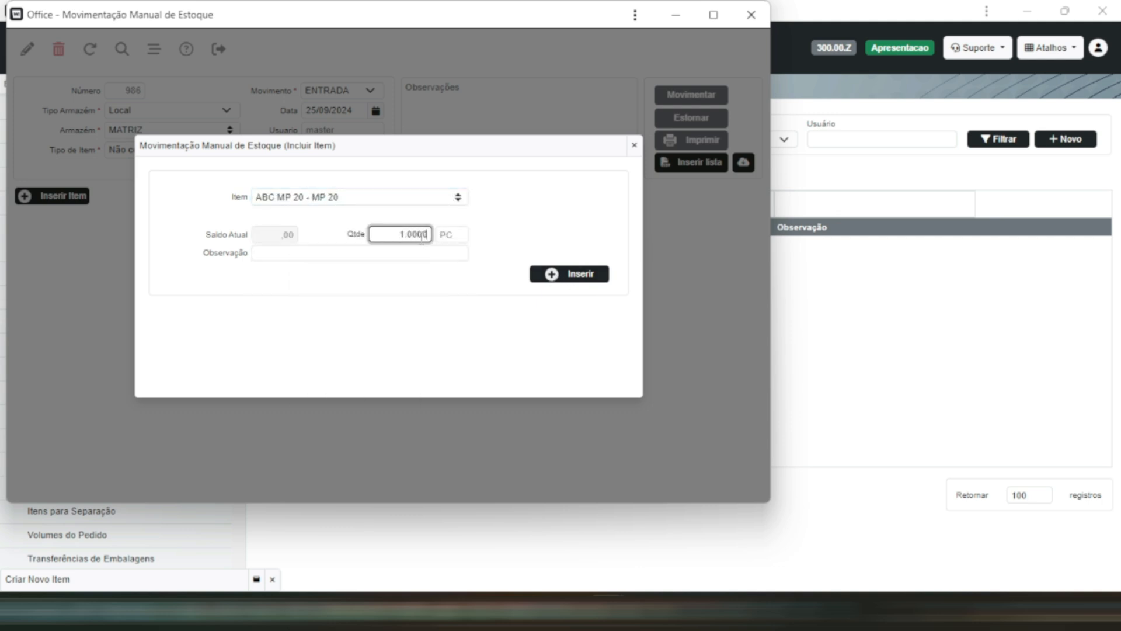
pyautogui.write('0')
pyautogui.click(569, 275)
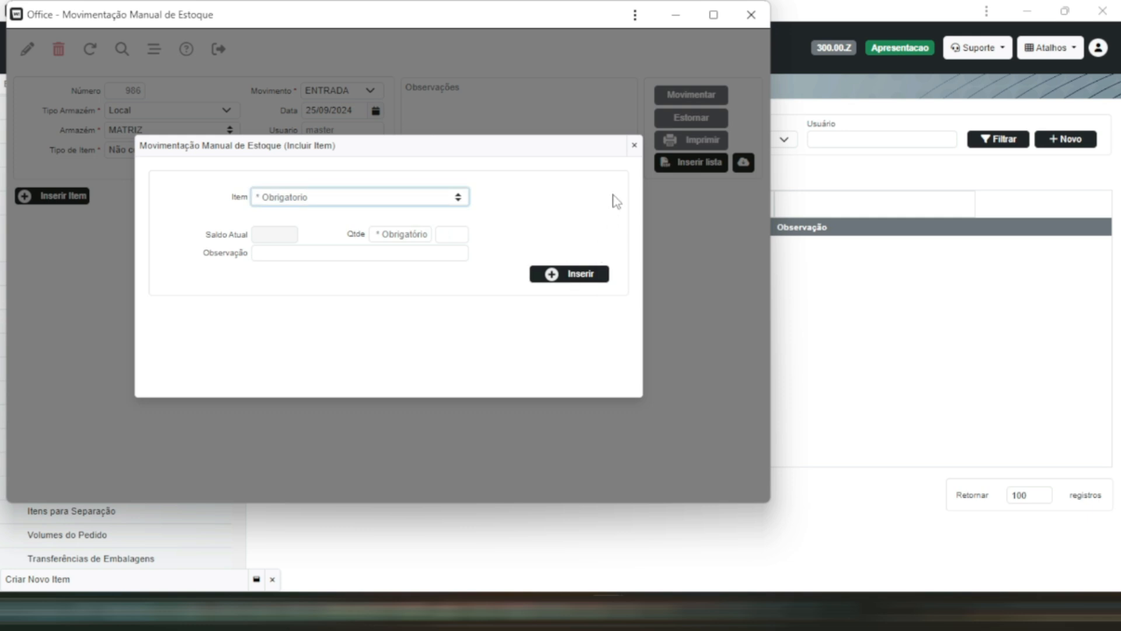
# - Close the item insertion dialog, execute the stock entry with confirmation, and minimise the movement window
pyautogui.click(633, 148)
pyautogui.click(717, 95)
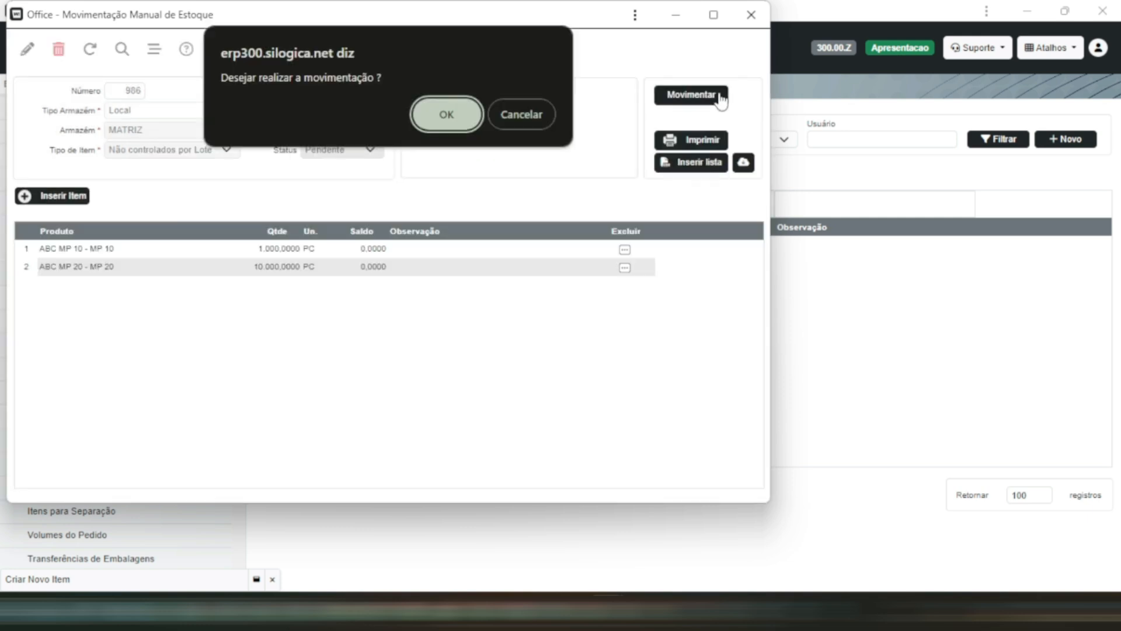
pyautogui.click(462, 116)
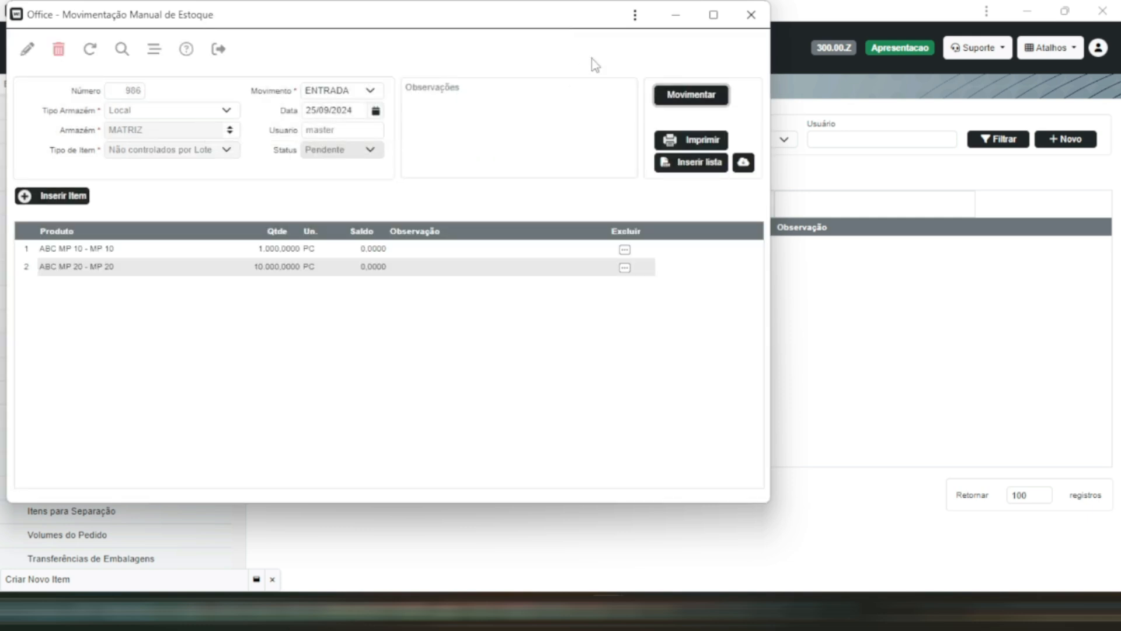
pyautogui.click(675, 14)
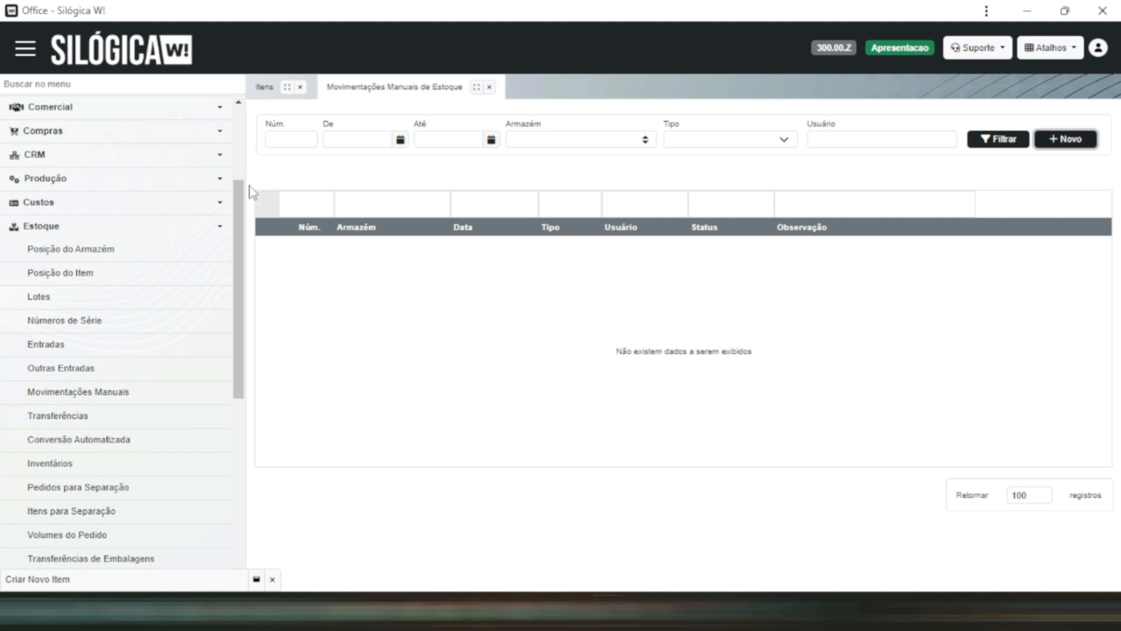
# - Return to the item register (Itens) and filter the items by the code abc
pyautogui.moveTo(239, 194); pyautogui.dragTo(238, 106)
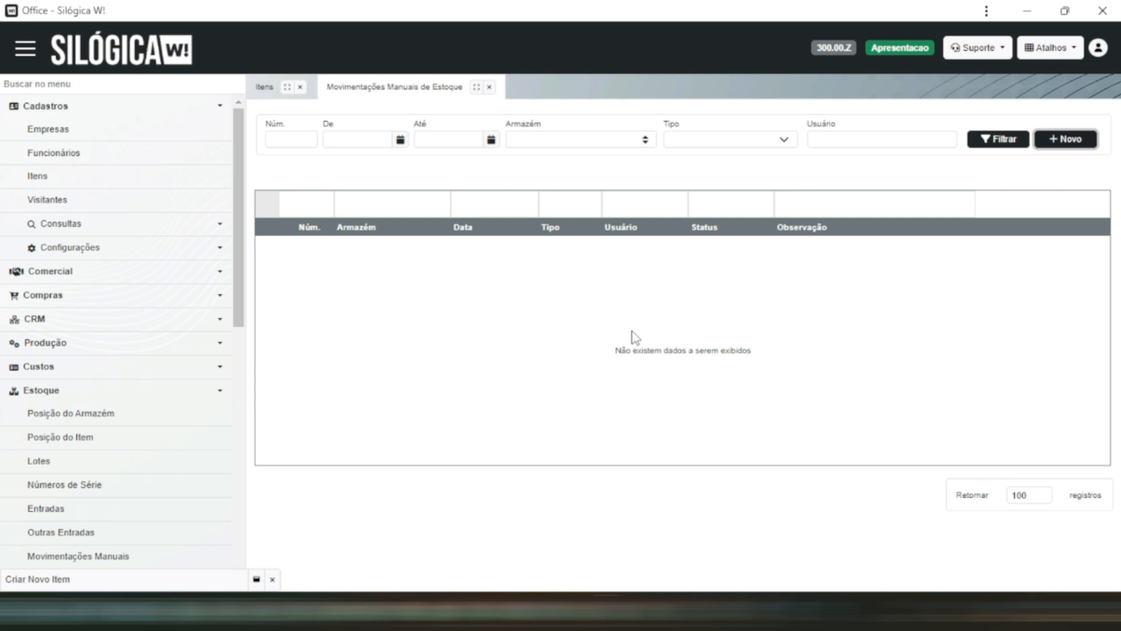
pyautogui.click(464, 610)
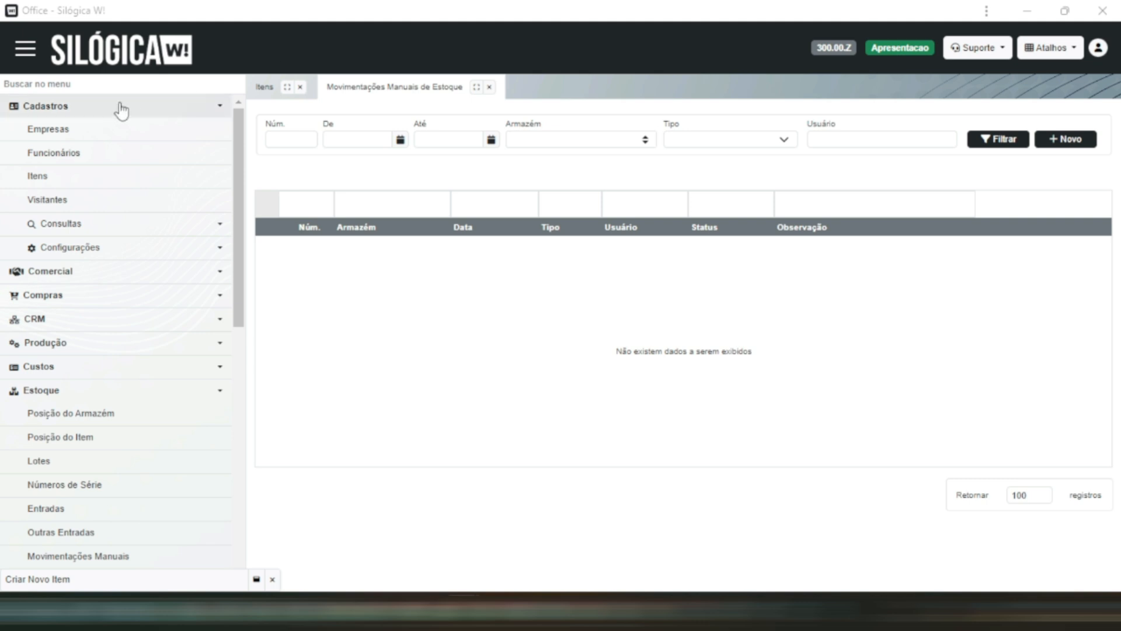
pyautogui.click(78, 177)
pyautogui.click(461, 147)
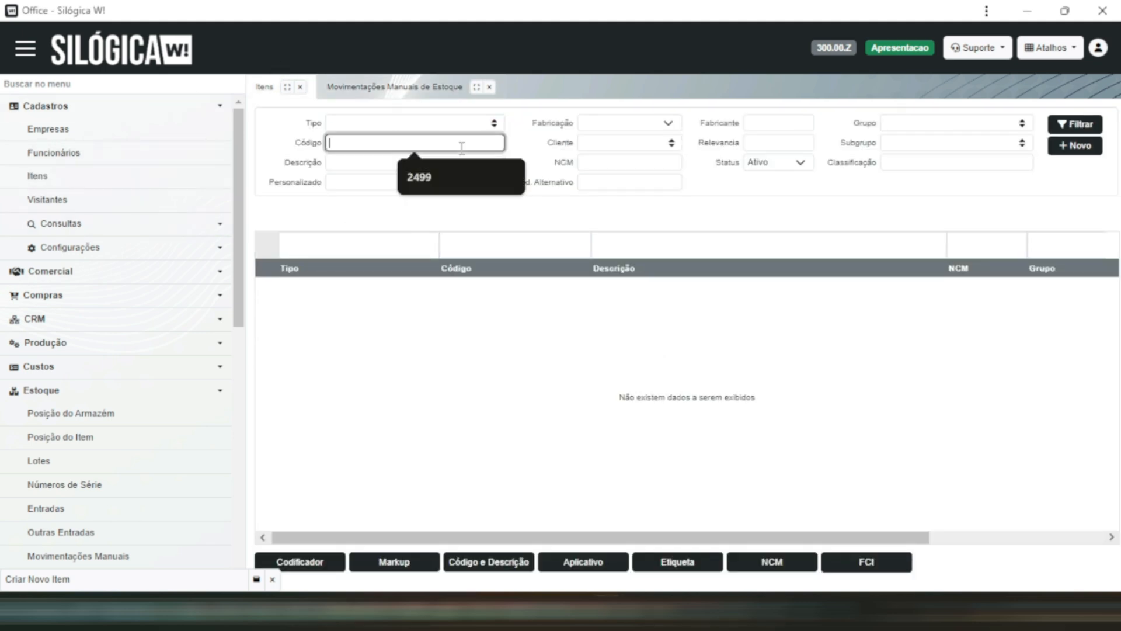
pyautogui.write('abc')
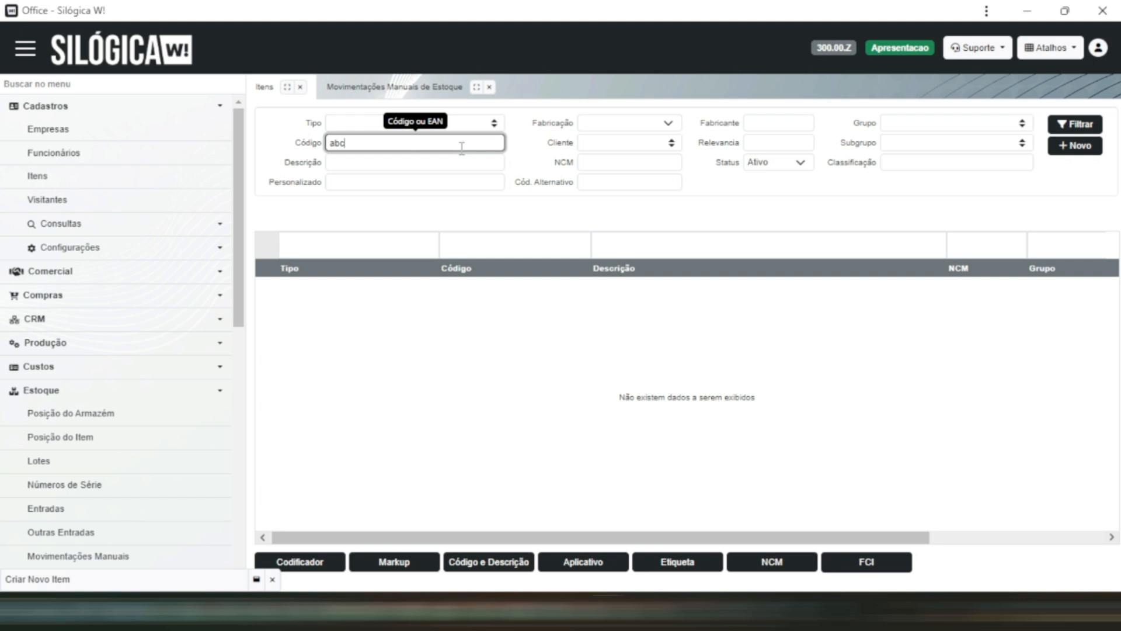
pyautogui.click(1077, 124)
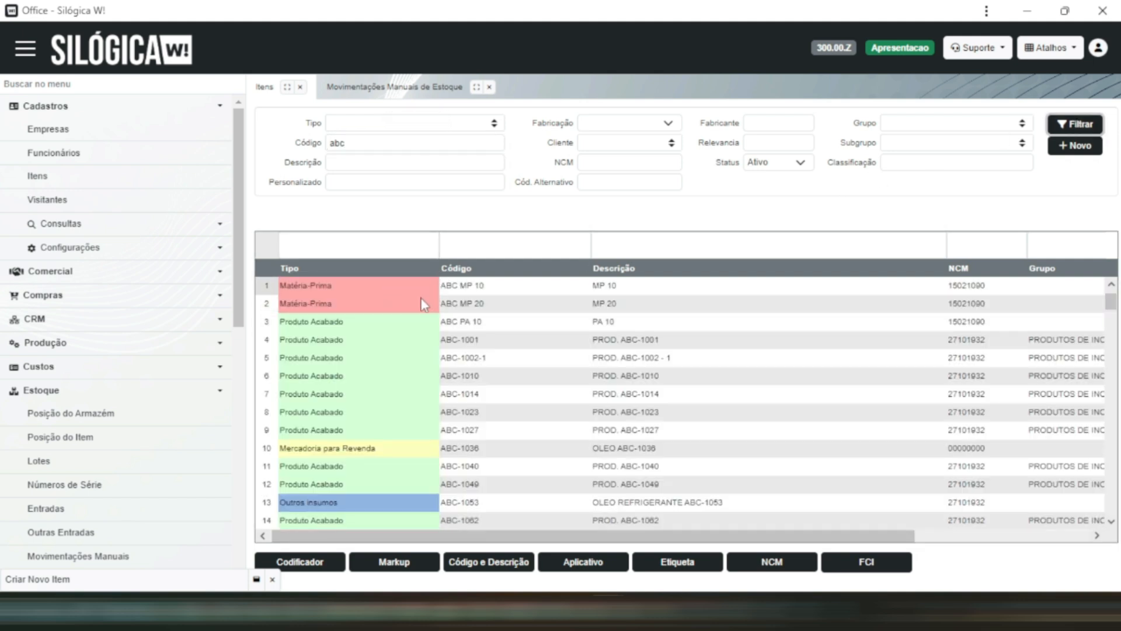
# - Open the finished product ABC PA 10 and display its bill of materials (Lista Técnica)
pyautogui.click(368, 322)
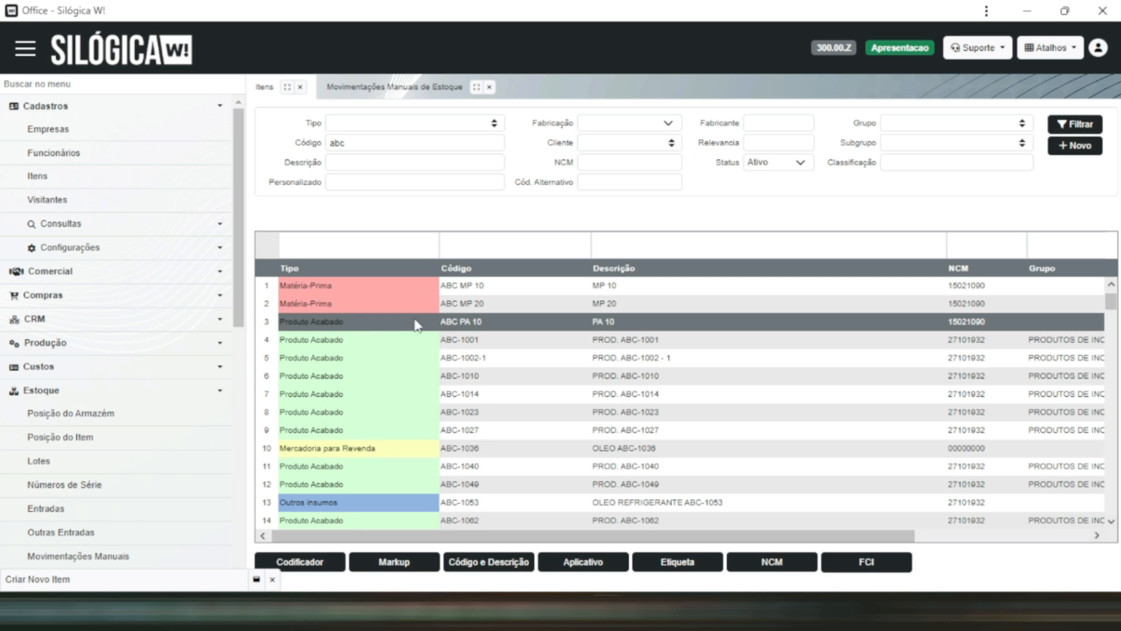
pyautogui.doubleClick(500, 326)
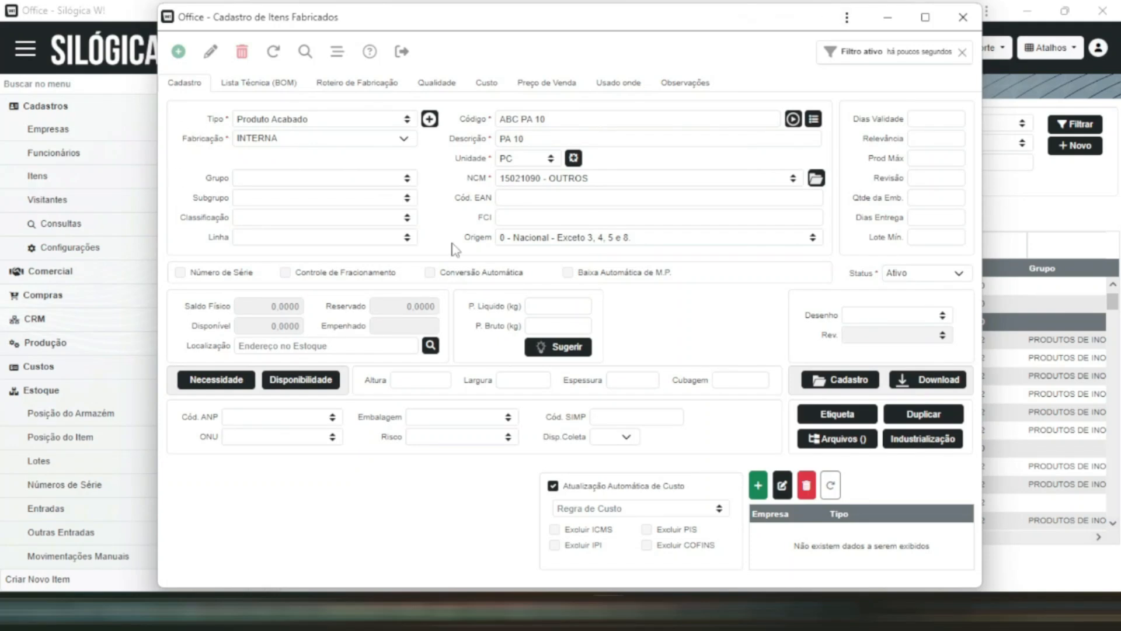
pyautogui.click(258, 86)
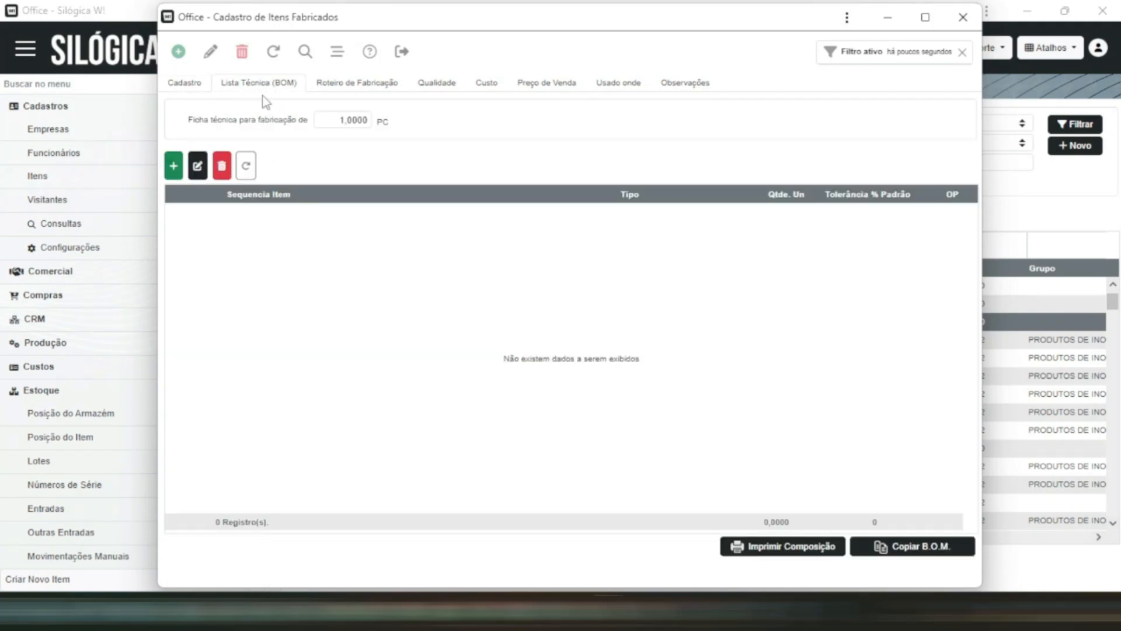
# - Add raw material ABC MP 10 to the product's bill of materials with a quantity of 1 and save the line
pyautogui.click(174, 167)
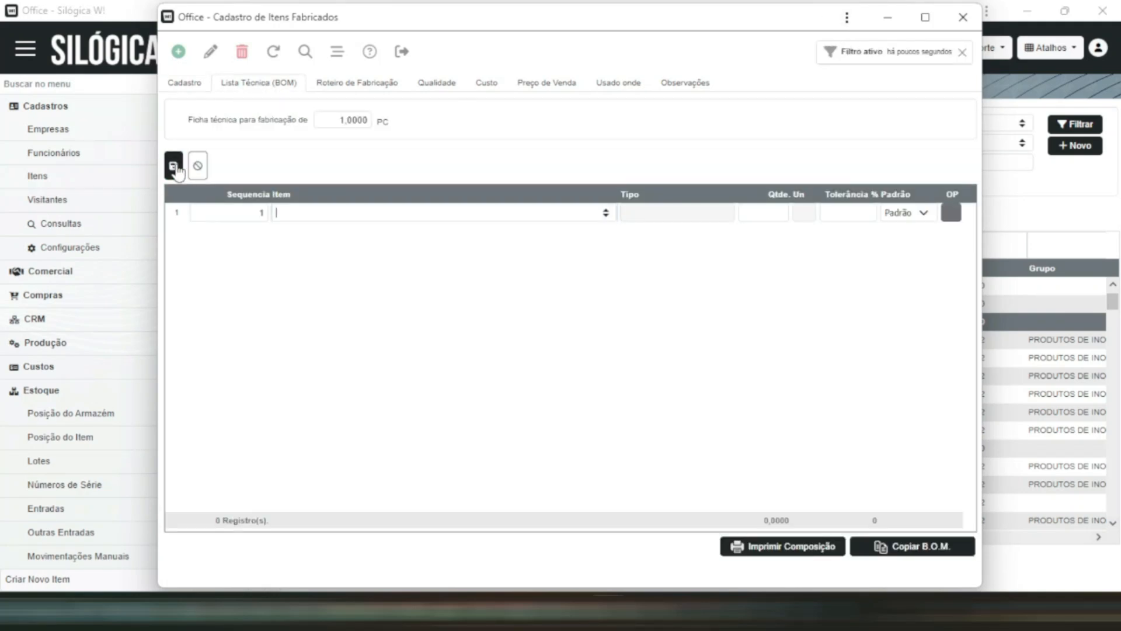
pyautogui.write('m')
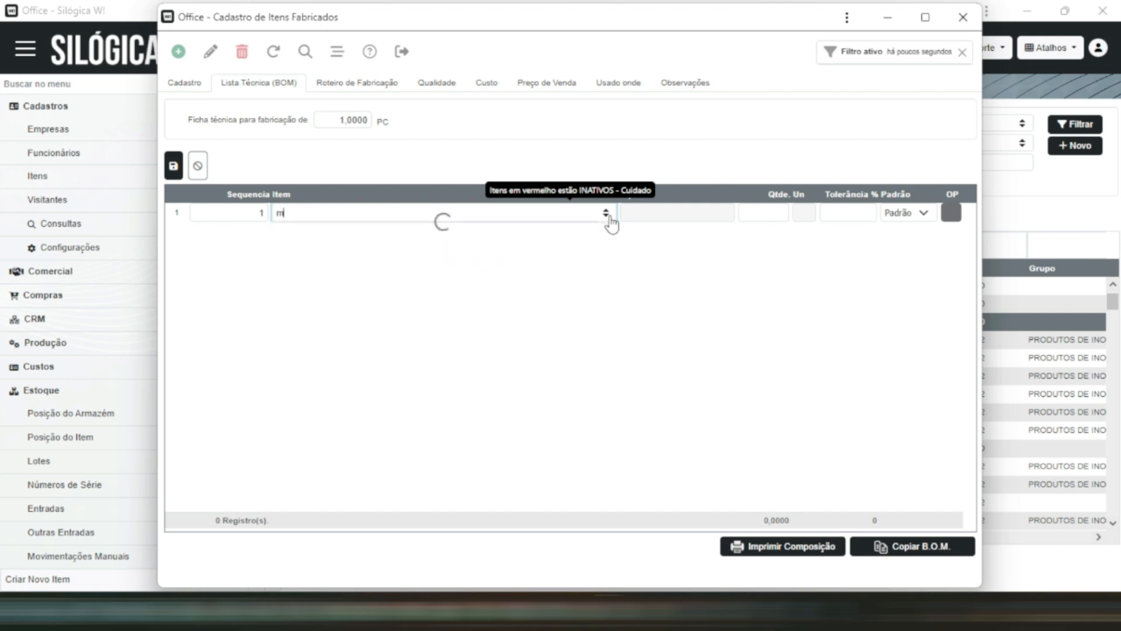
pyautogui.write('p 10')
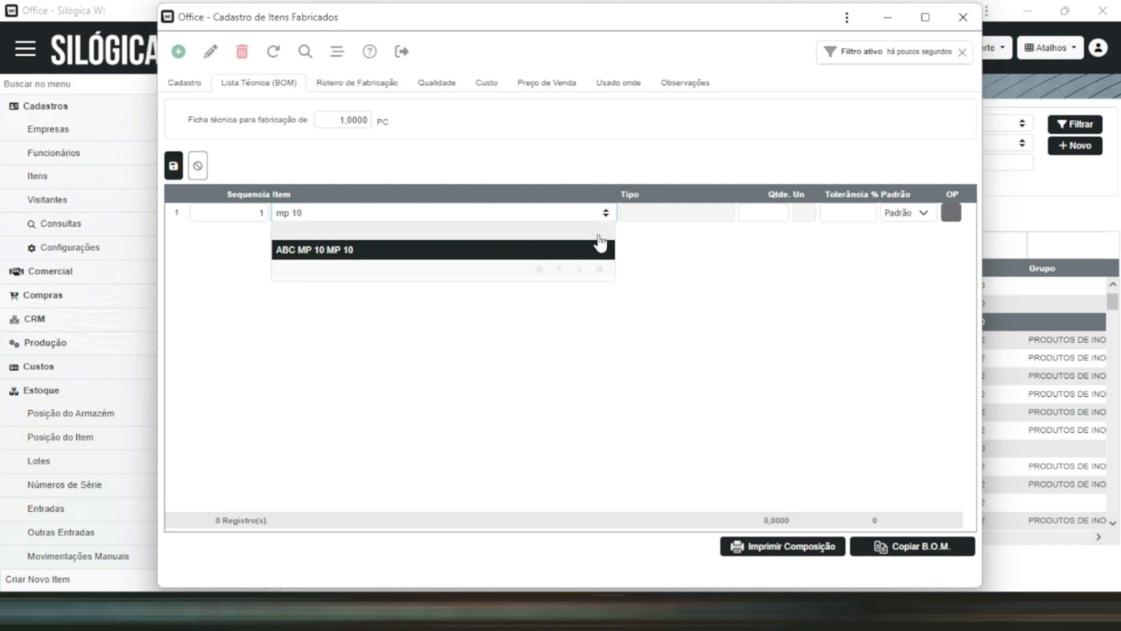
pyautogui.click(599, 248)
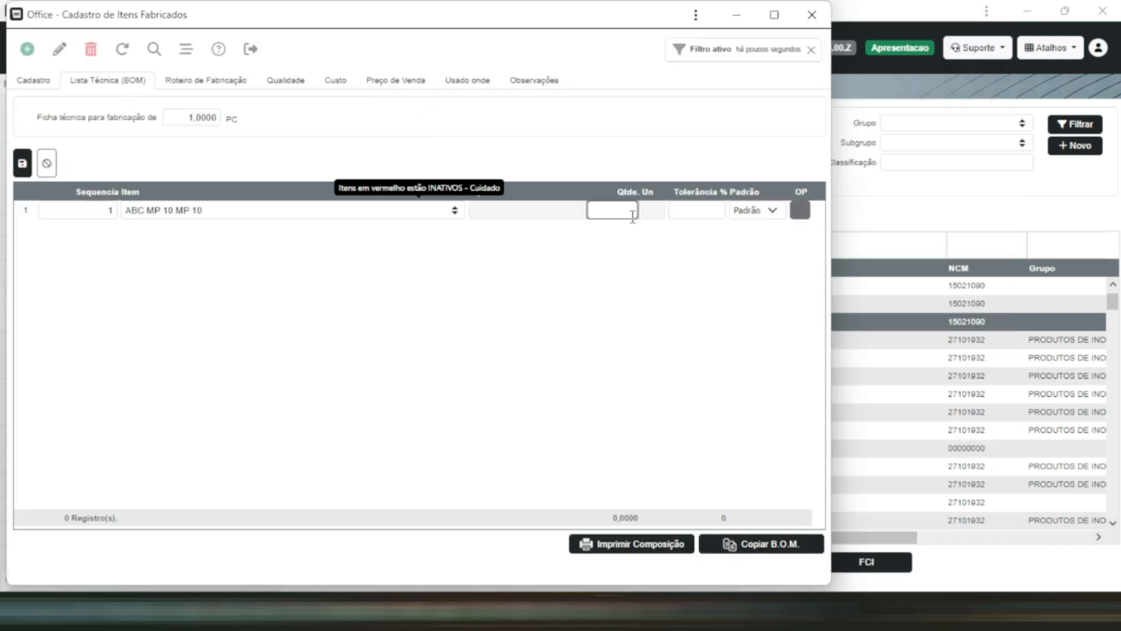
pyautogui.click(22, 163)
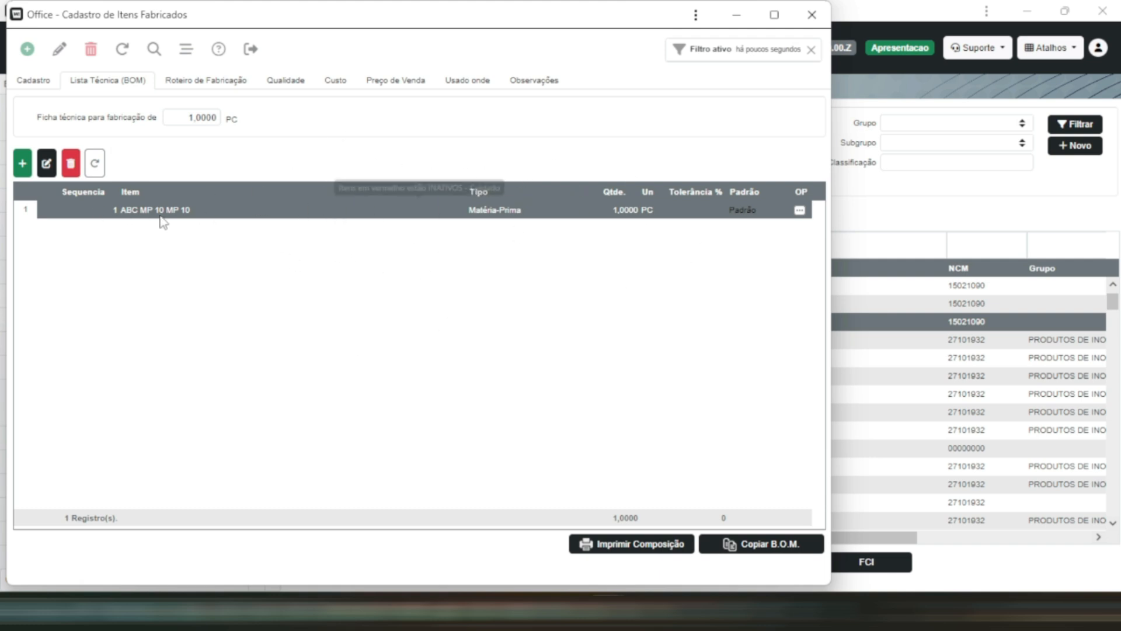
# - Add raw material ABC MP 20 as the second bill of materials line with a quantity of 4 and save it
pyautogui.click(23, 164)
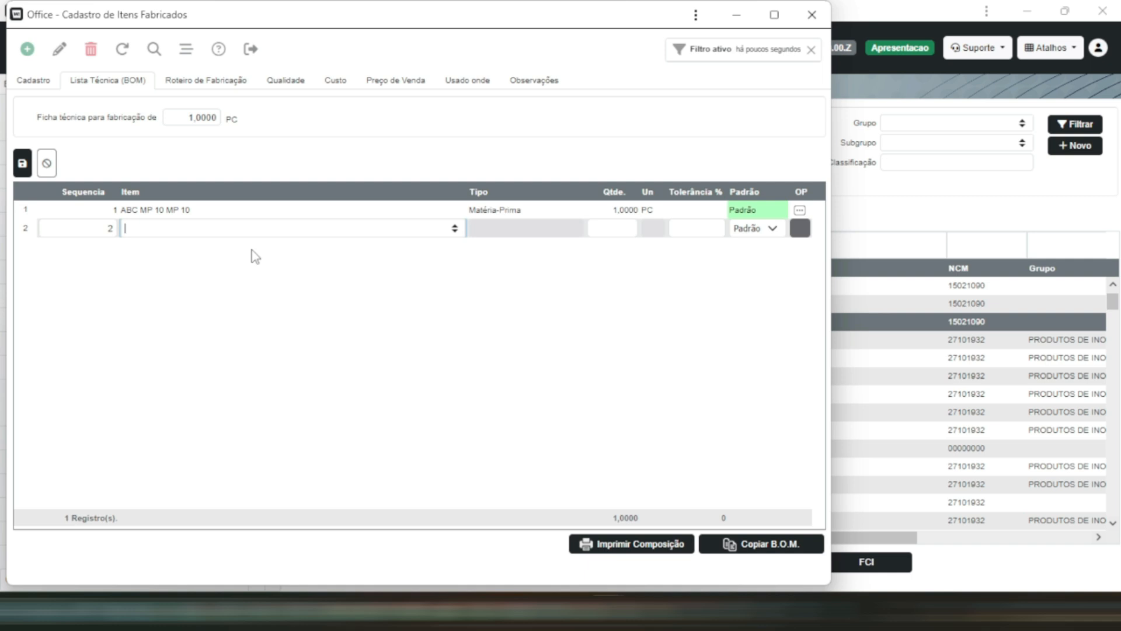
pyautogui.click(454, 228)
pyautogui.write('mp 20')
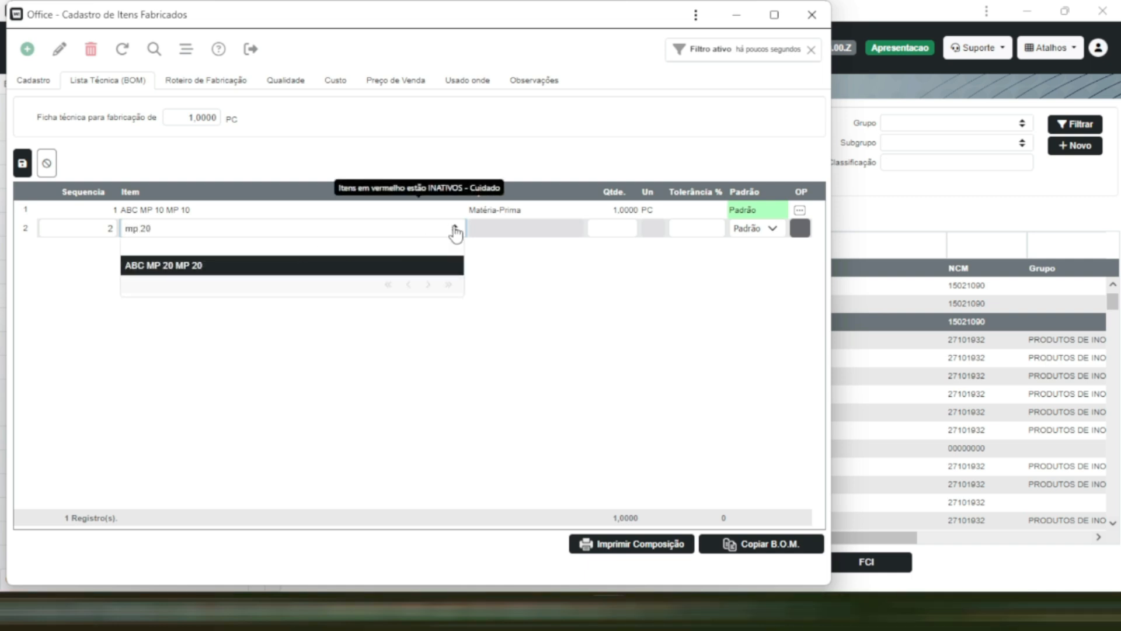
pyautogui.press('Return')
pyautogui.click(622, 231)
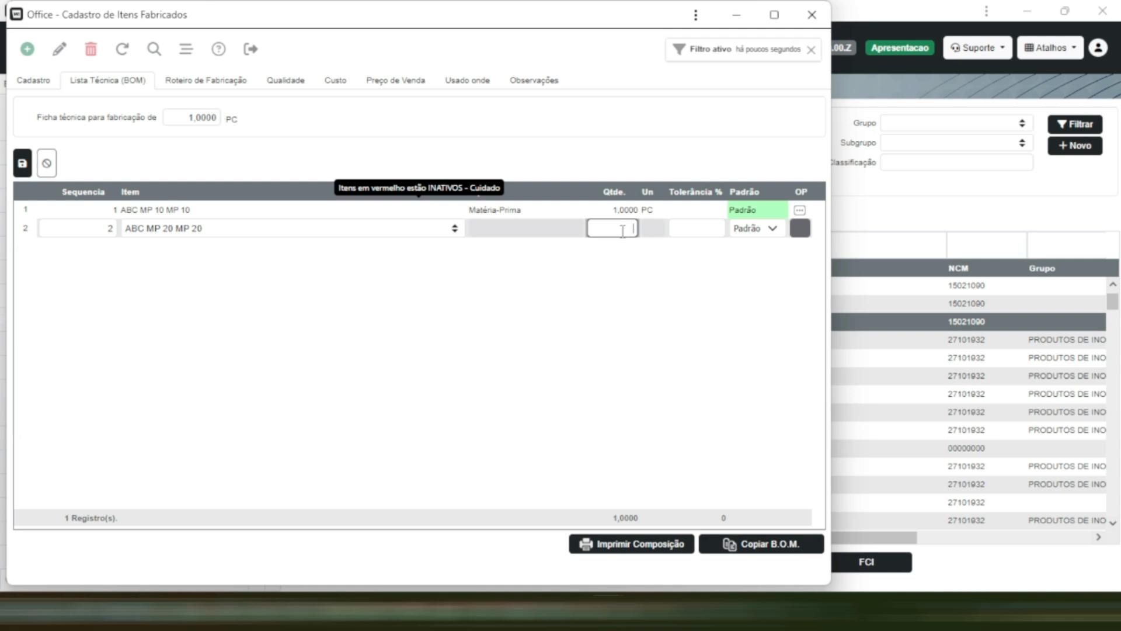
pyautogui.write('4')
pyautogui.click(21, 165)
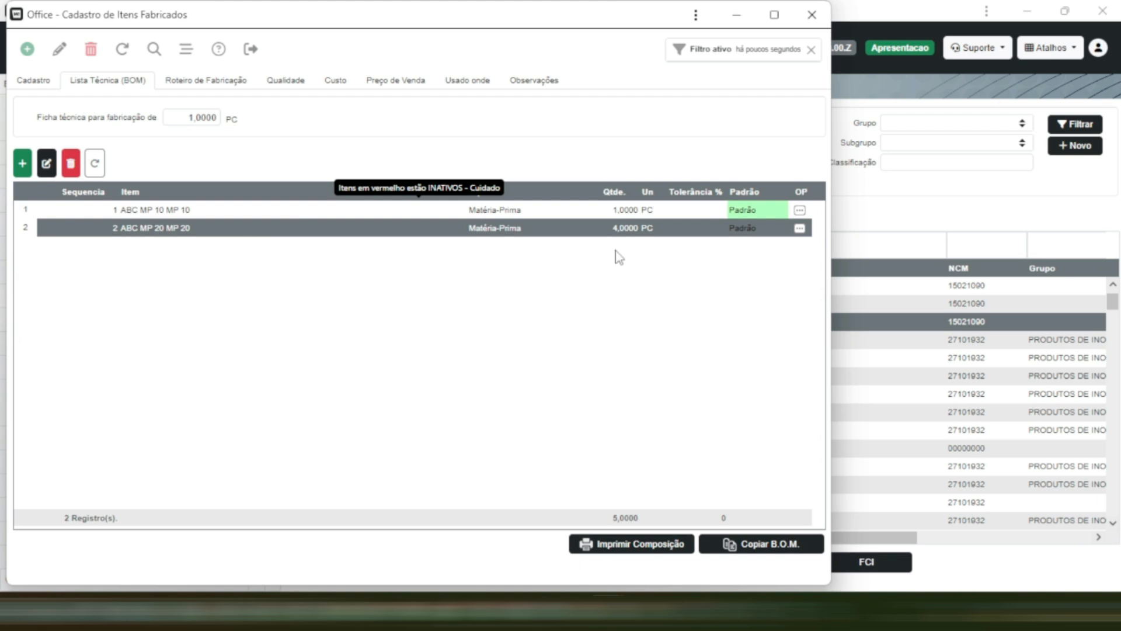
# - Create a manufacturing routing (Roteiro de Fabricação) named ROTEIRO 01 for the finished product and save it
pyautogui.click(53, 79)
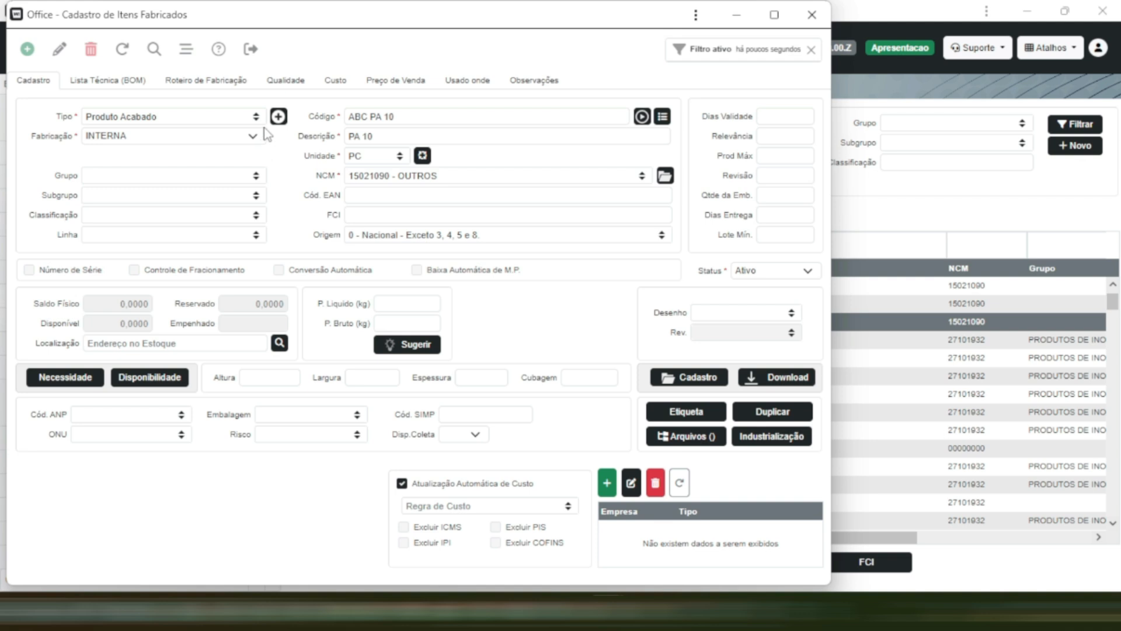
pyautogui.click(201, 83)
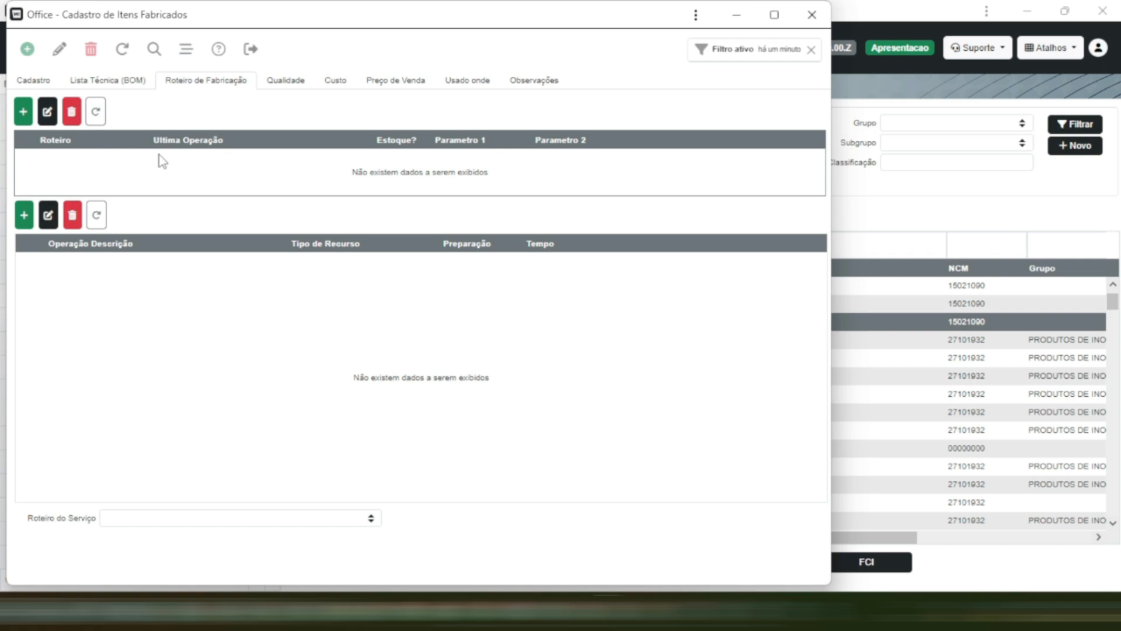
pyautogui.click(23, 110)
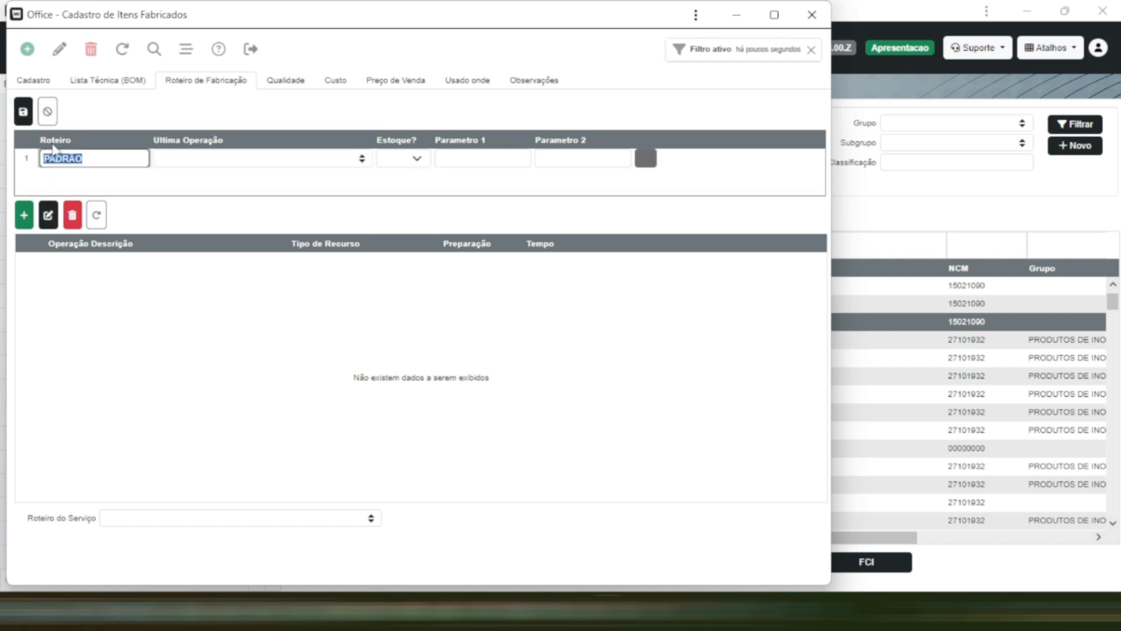
pyautogui.click(99, 160)
pyautogui.moveTo(94, 161); pyautogui.dragTo(32, 161)
pyautogui.press('BackSpace')
pyautogui.write('ROTEIRO 01')
pyautogui.click(23, 111)
# - Add a second manufacturing routing named ROTEIRO 02 and save it
pyautogui.click(23, 111)
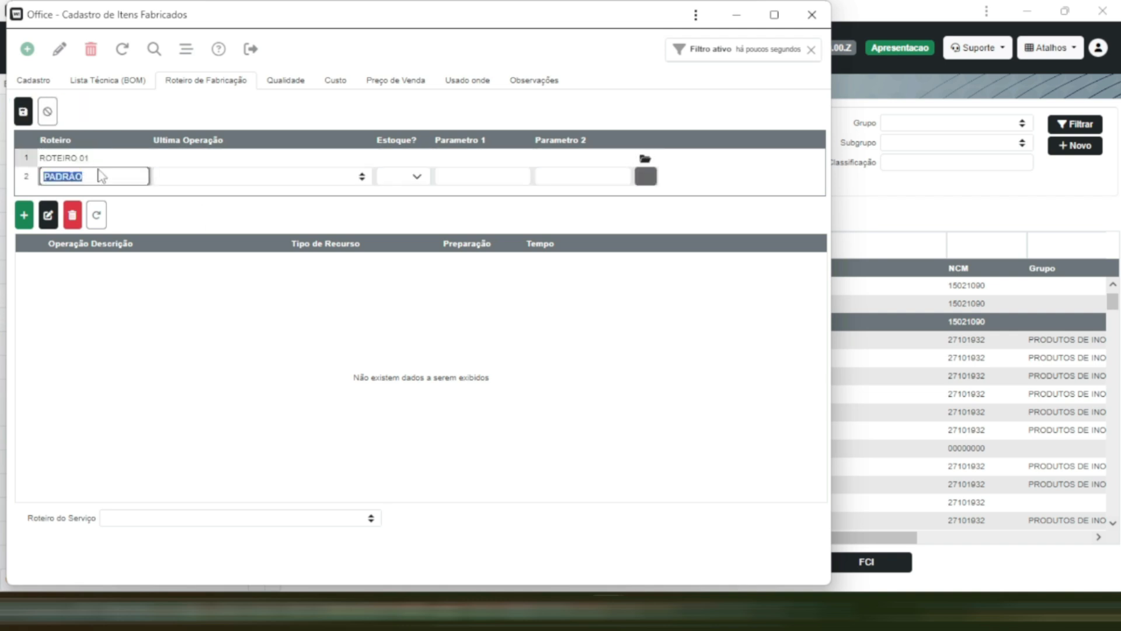
pyautogui.write('ROTEIRO 02')
pyautogui.click(24, 111)
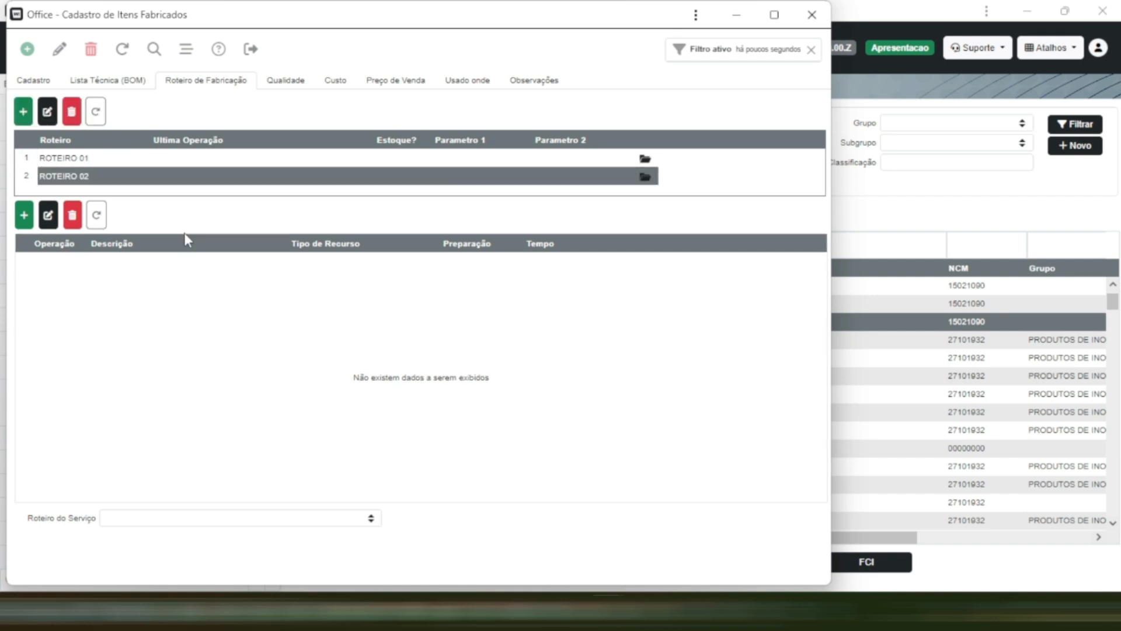
# - Add operation 1 with the description CORTE A LASER to routing ROTEIRO 01
pyautogui.click(175, 158)
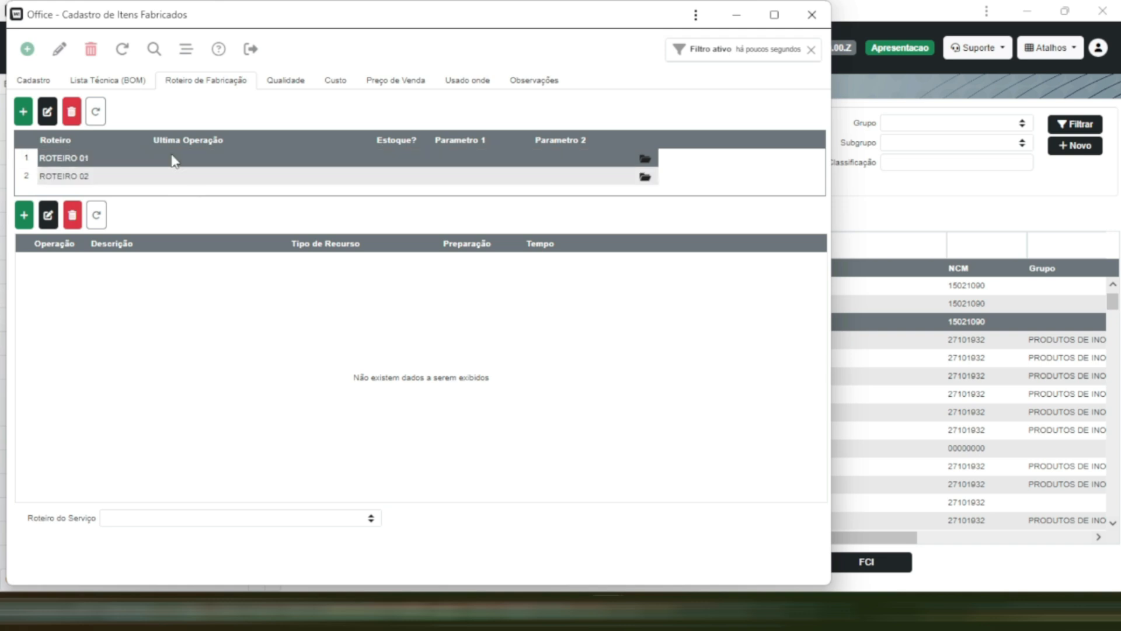
pyautogui.click(24, 215)
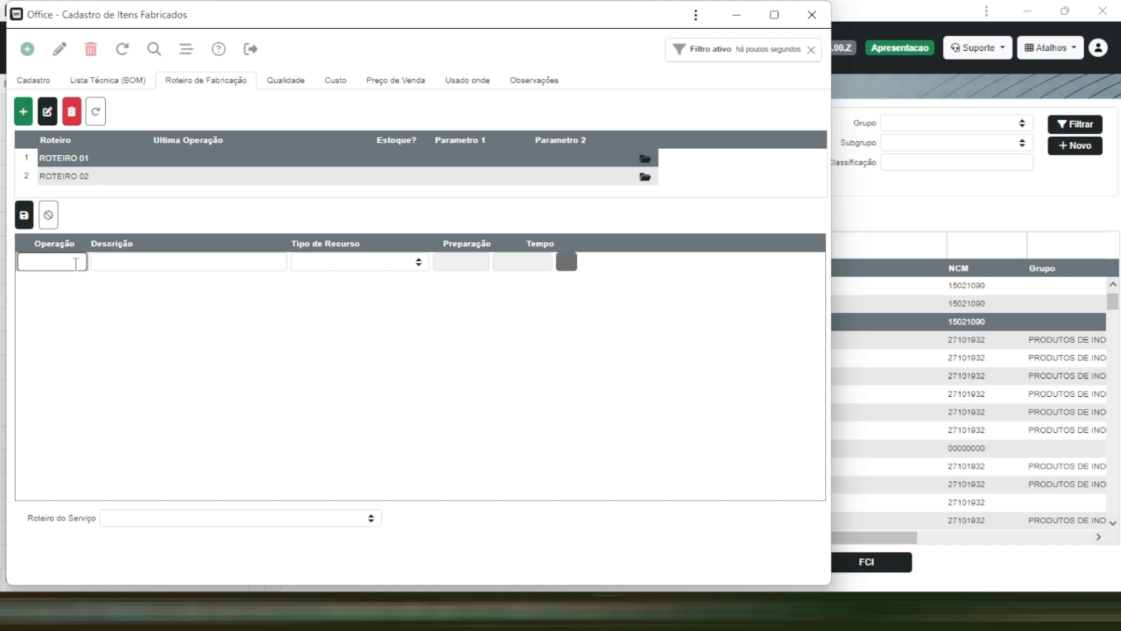
pyautogui.click(166, 262)
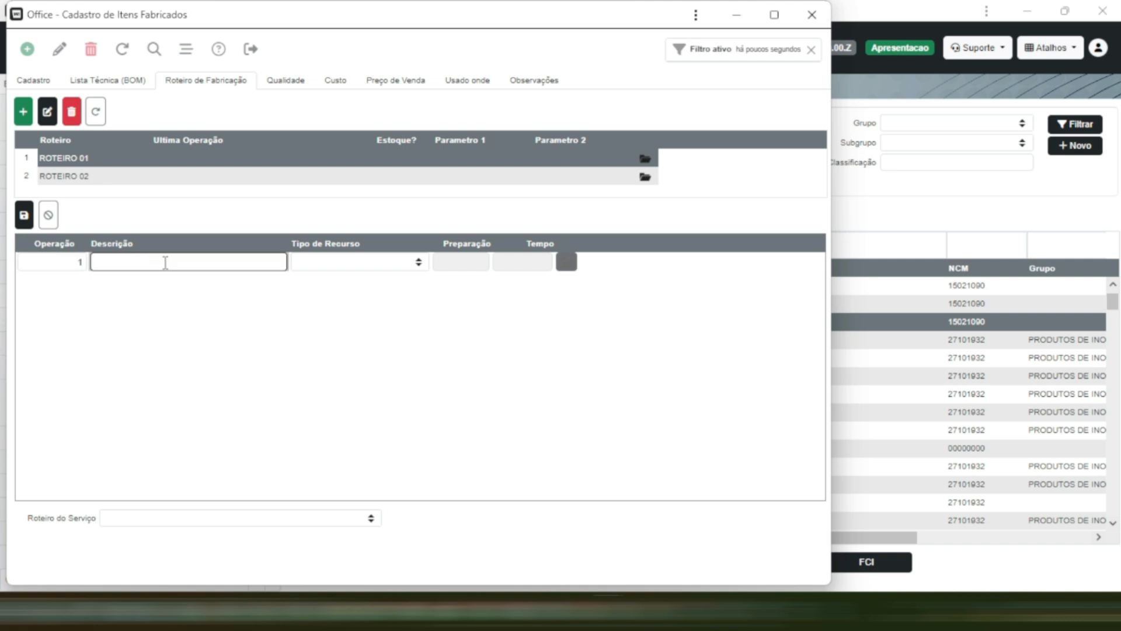
pyautogui.write('CORTE A LASER')
pyautogui.press('Return')
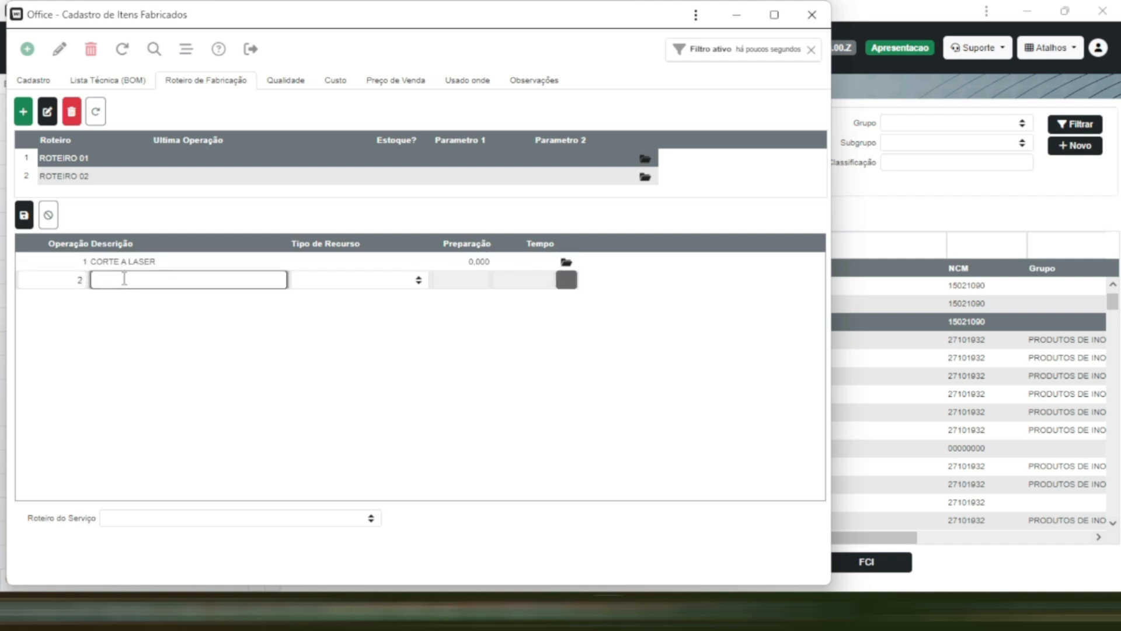
# - Add operation 2, SOLDAGEM, and operation 3, POLIMENTO, to routing ROTEIRO 01 and save them
pyautogui.write('SOLDAGEM')
pyautogui.click(24, 214)
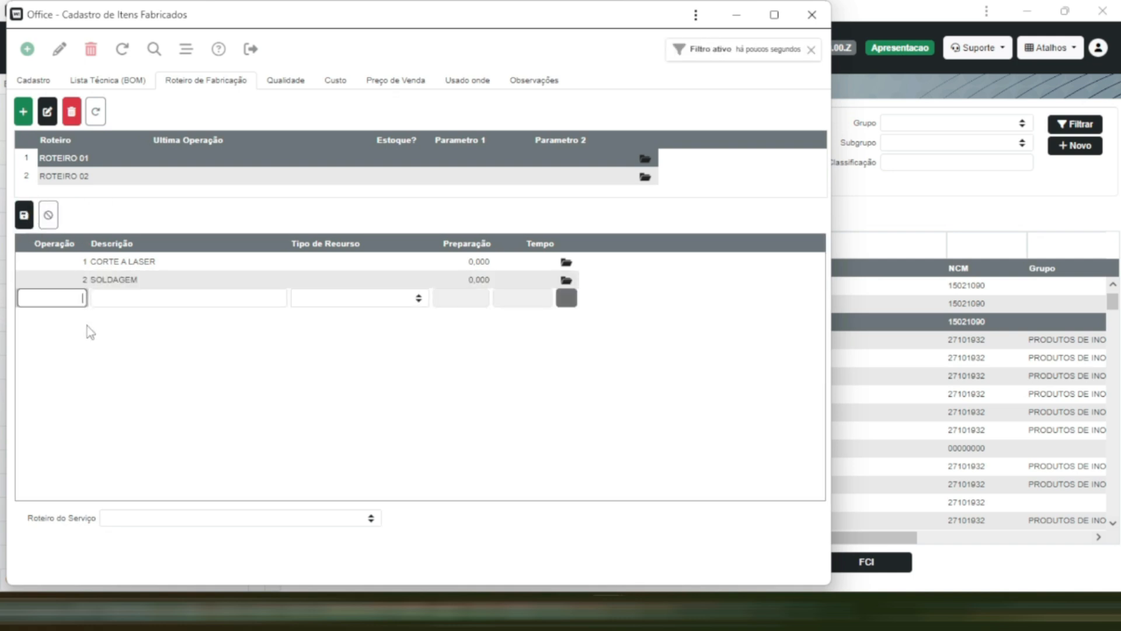
pyautogui.click(179, 299)
pyautogui.write('POLI')
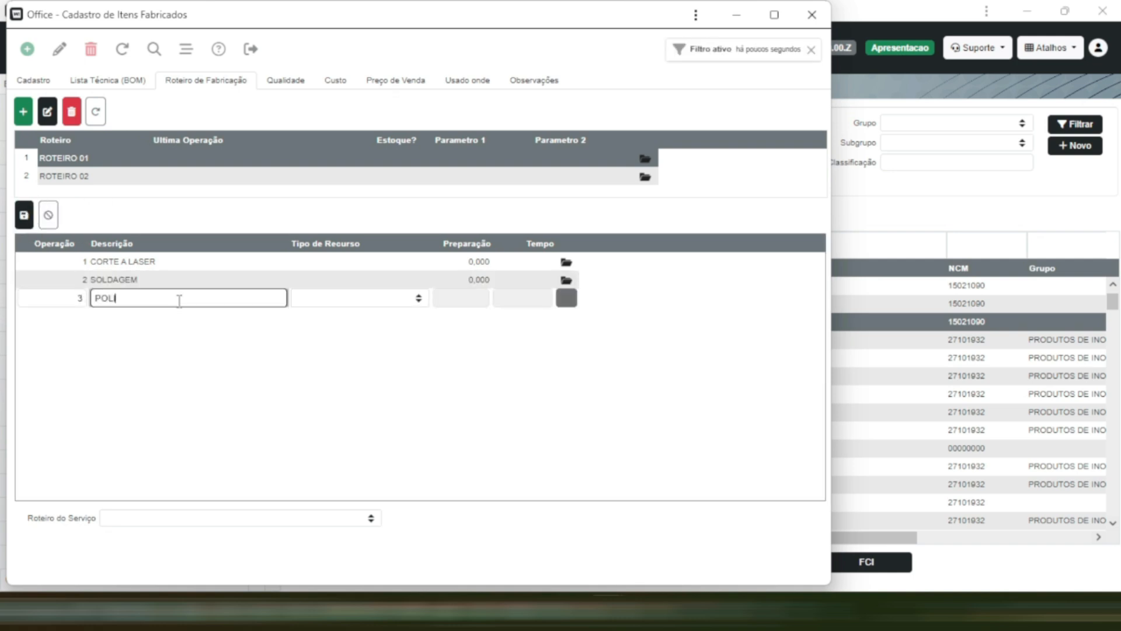
pyautogui.write('MENTO')
pyautogui.click(24, 215)
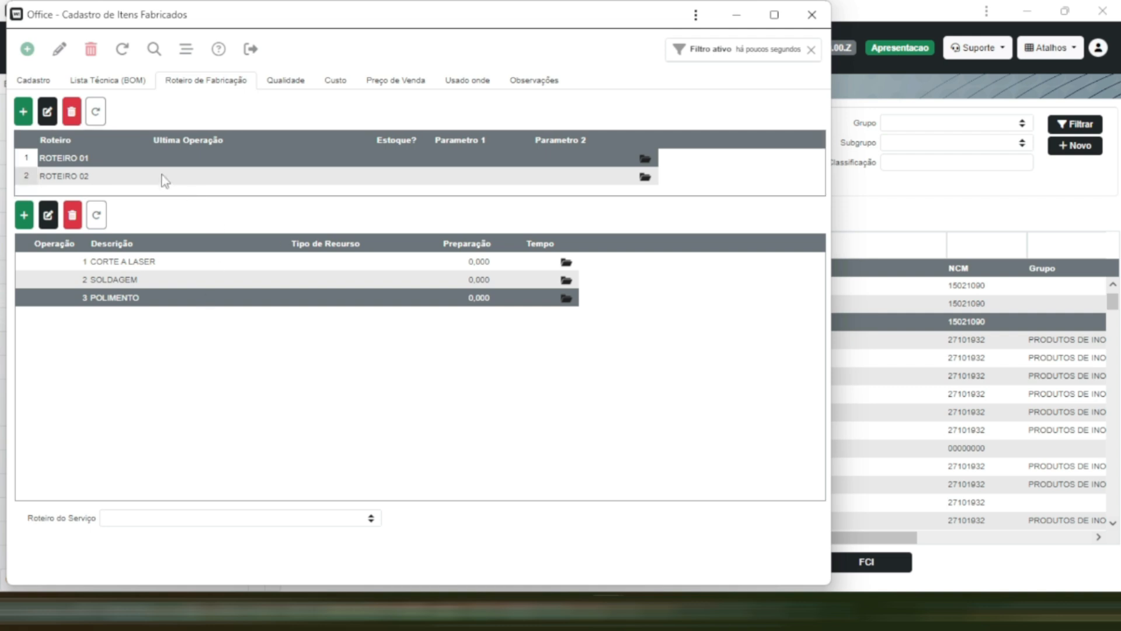
pyautogui.click(187, 175)
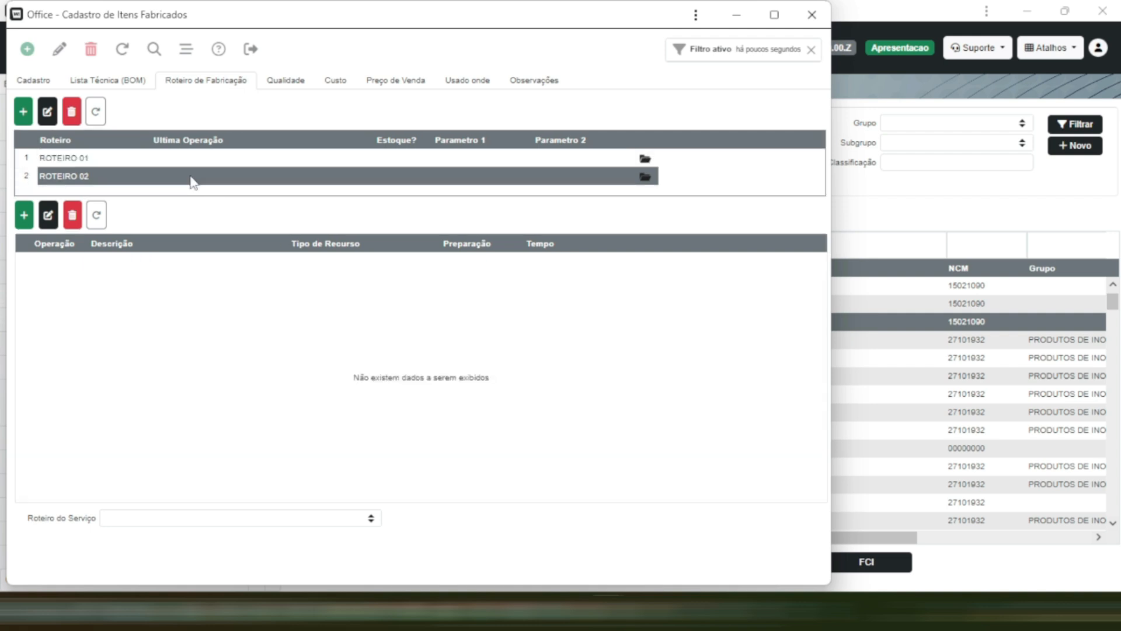
pyautogui.click(24, 215)
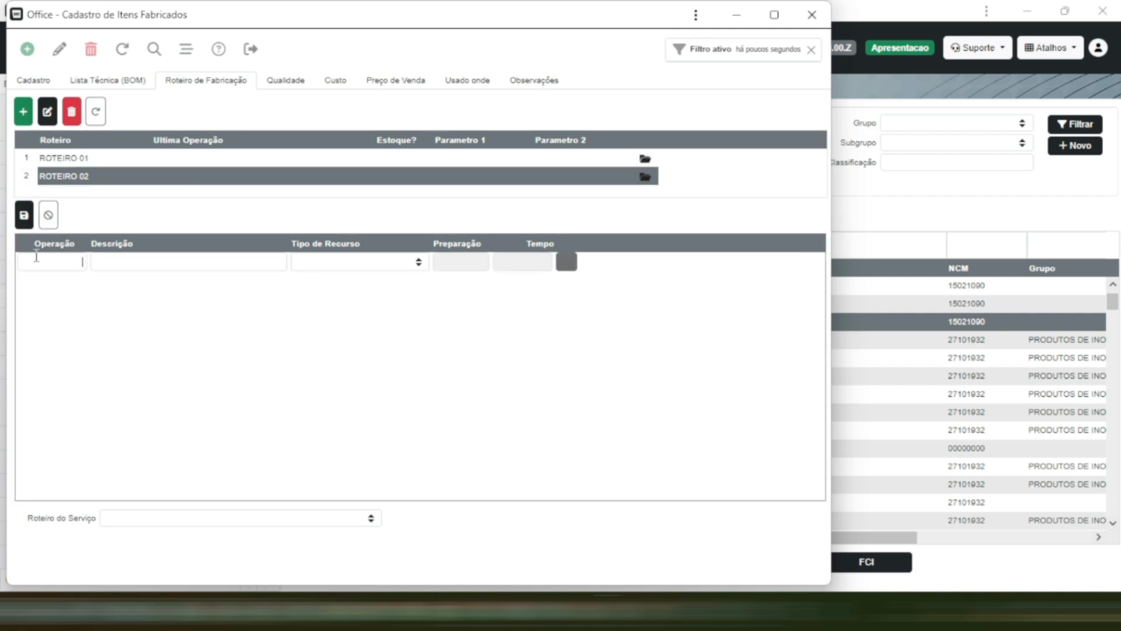
pyautogui.click(48, 215)
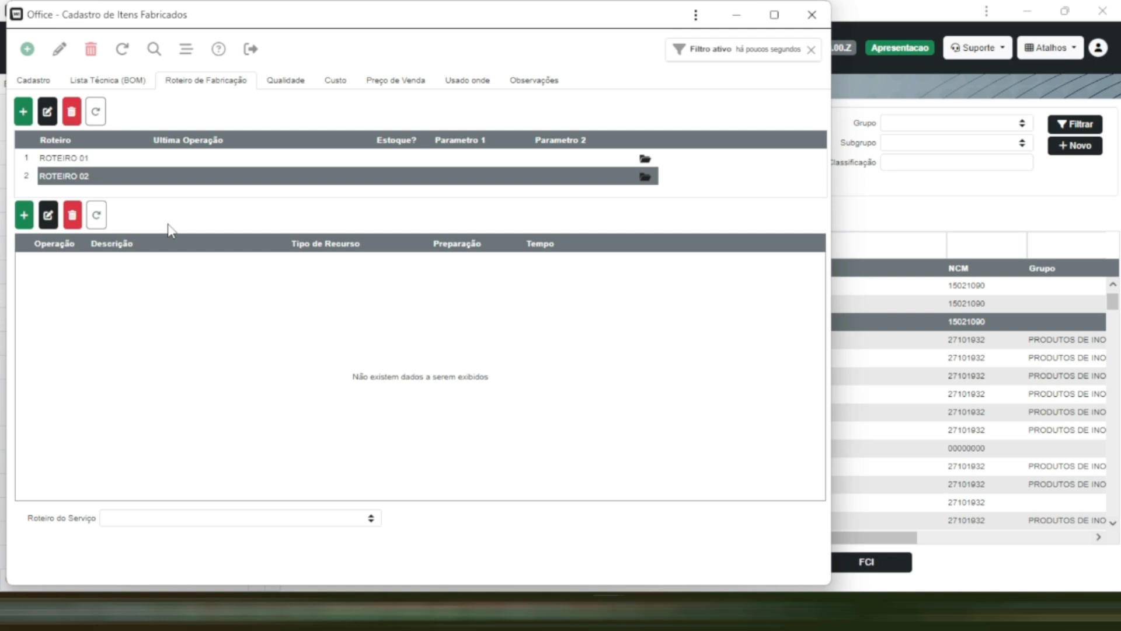
# - Delete routing ROTEIRO 02 from the product and confirm the deletion
pyautogui.click(126, 156)
pyautogui.click(103, 177)
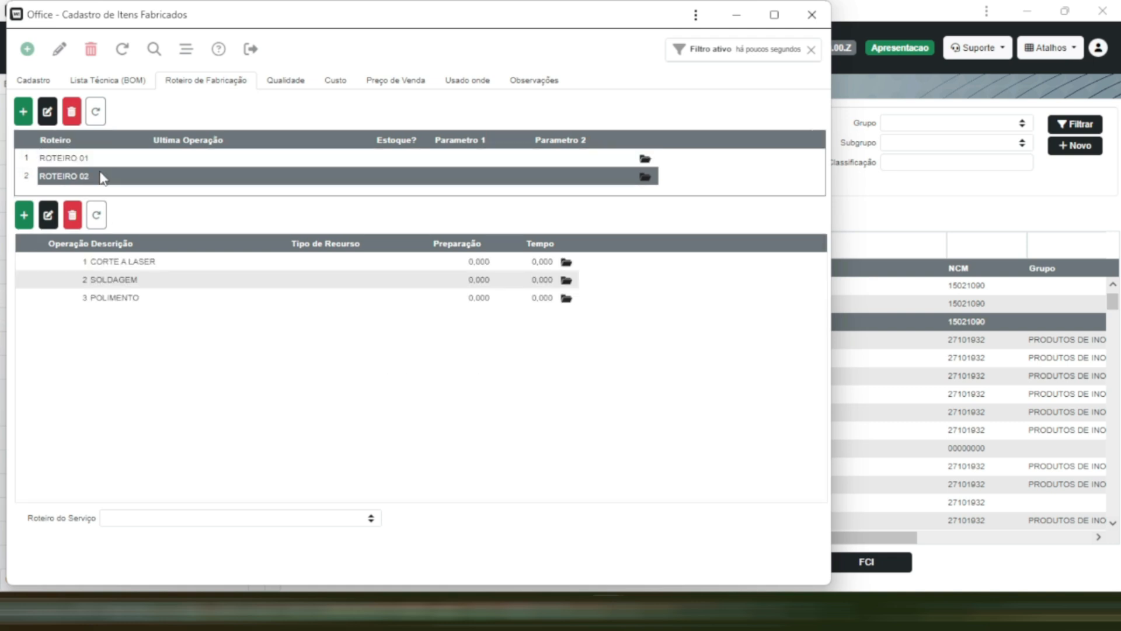
pyautogui.click(72, 113)
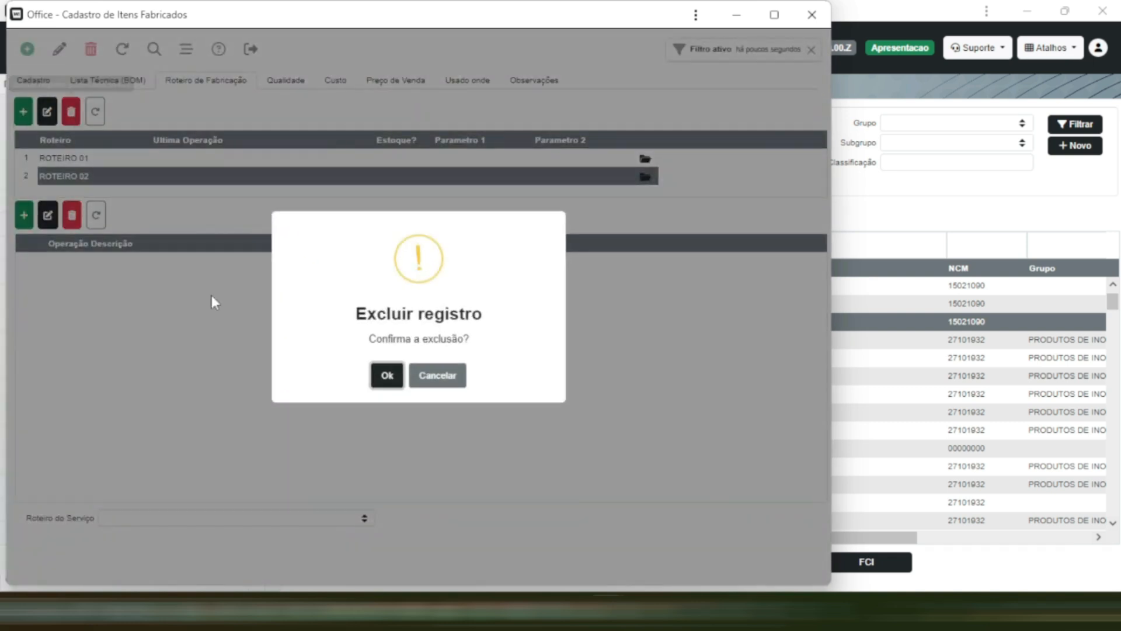
pyautogui.click(386, 376)
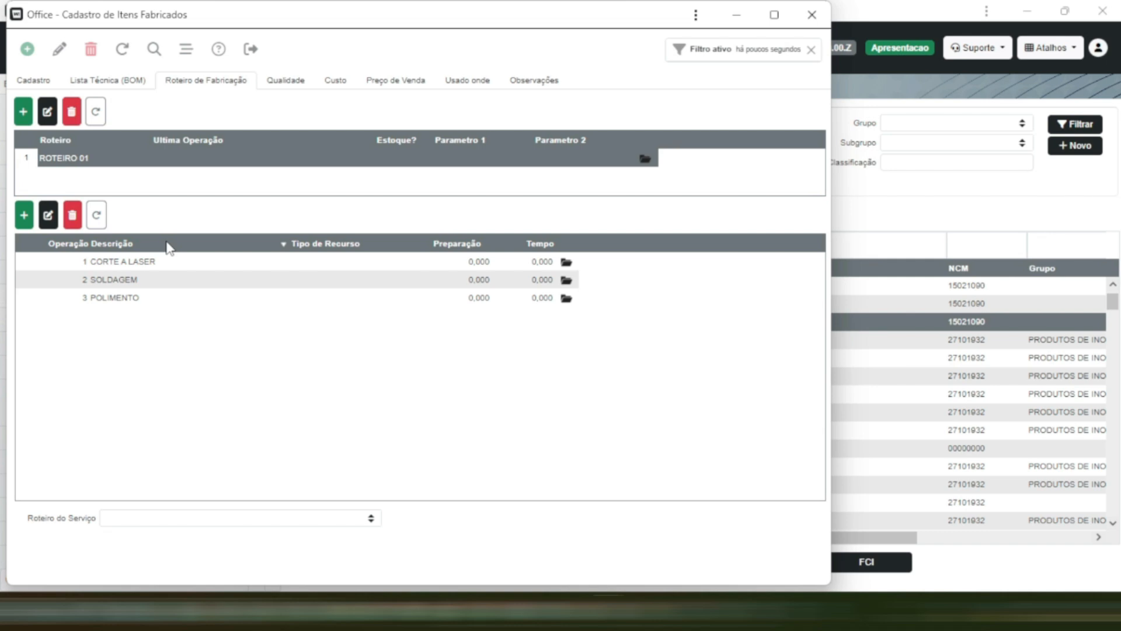
# - Return to the product's main registration data (Cadastro) and minimise the item window
pyautogui.click(35, 81)
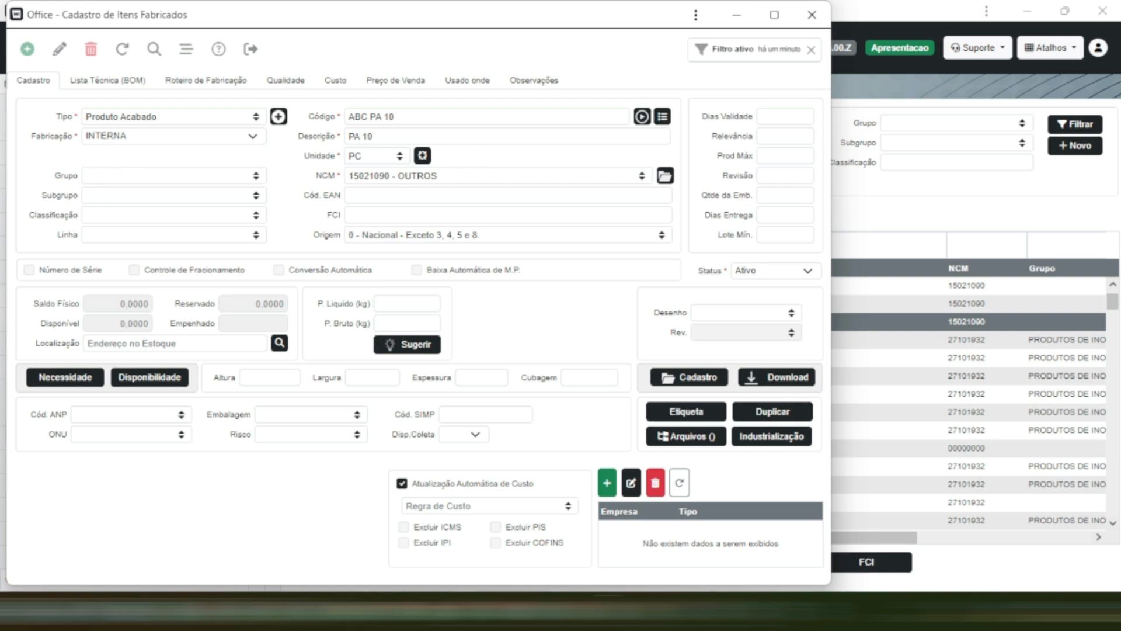
pyautogui.click(736, 15)
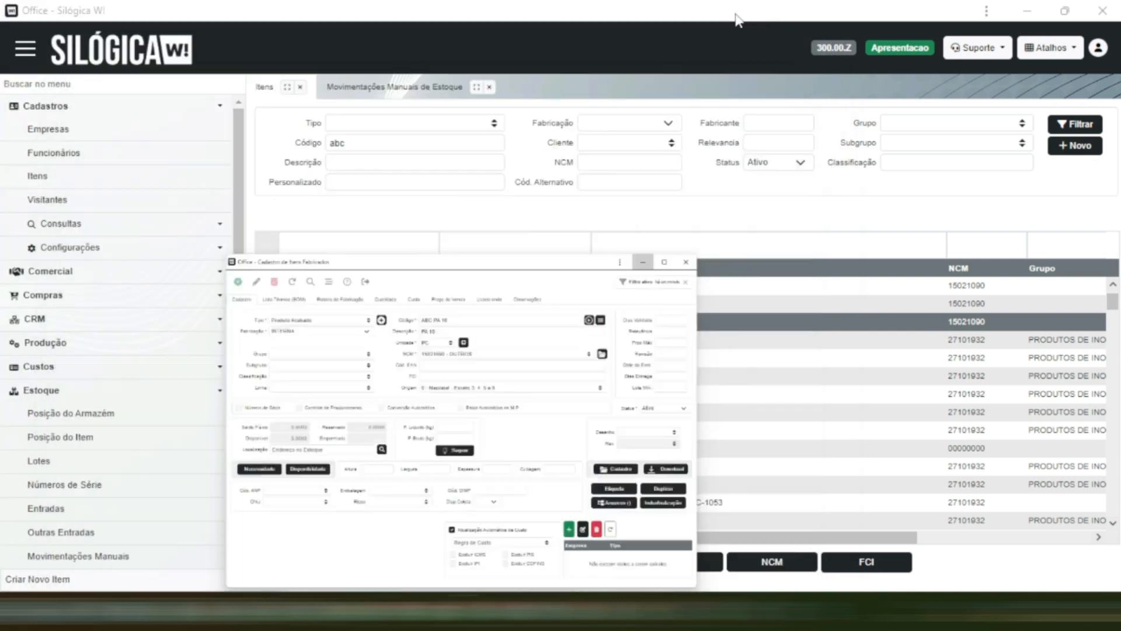
pyautogui.click(752, 193)
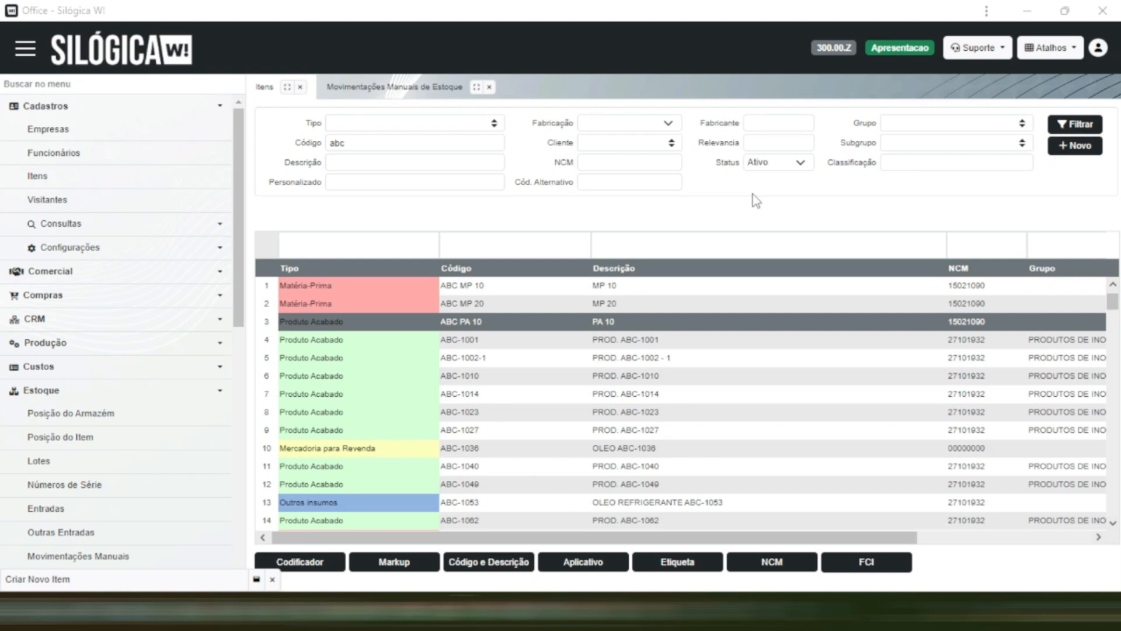
pyautogui.click(682, 238)
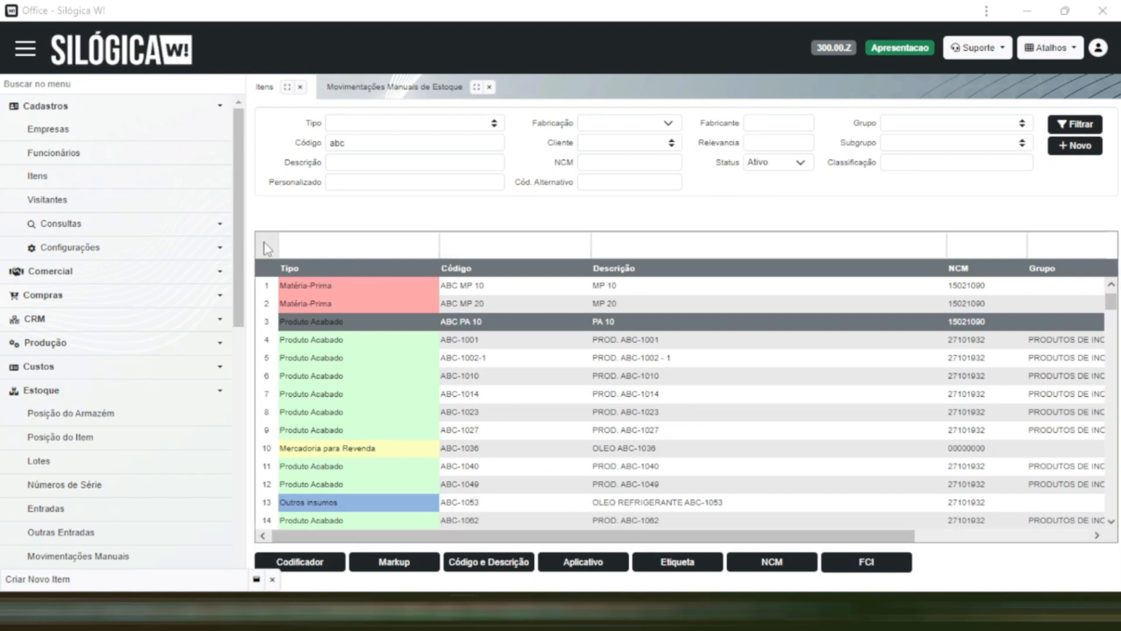
# - Open the production order list (Lista de Ordem de Fabricação) and browse the existing orders
pyautogui.click(146, 344)
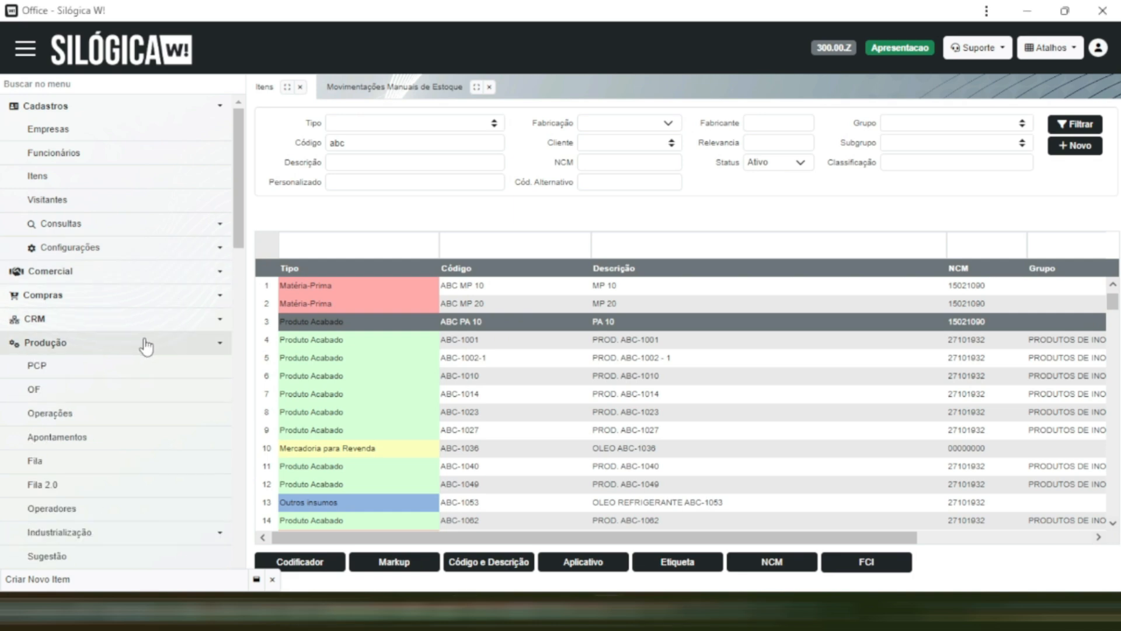
pyautogui.click(128, 396)
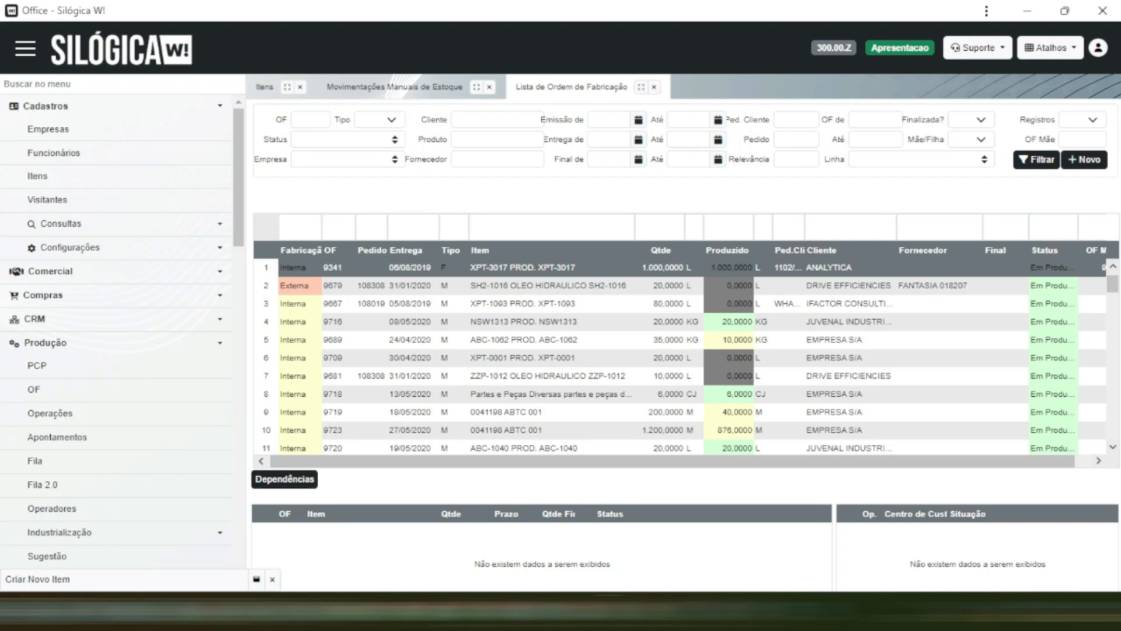
pyautogui.click(782, 221)
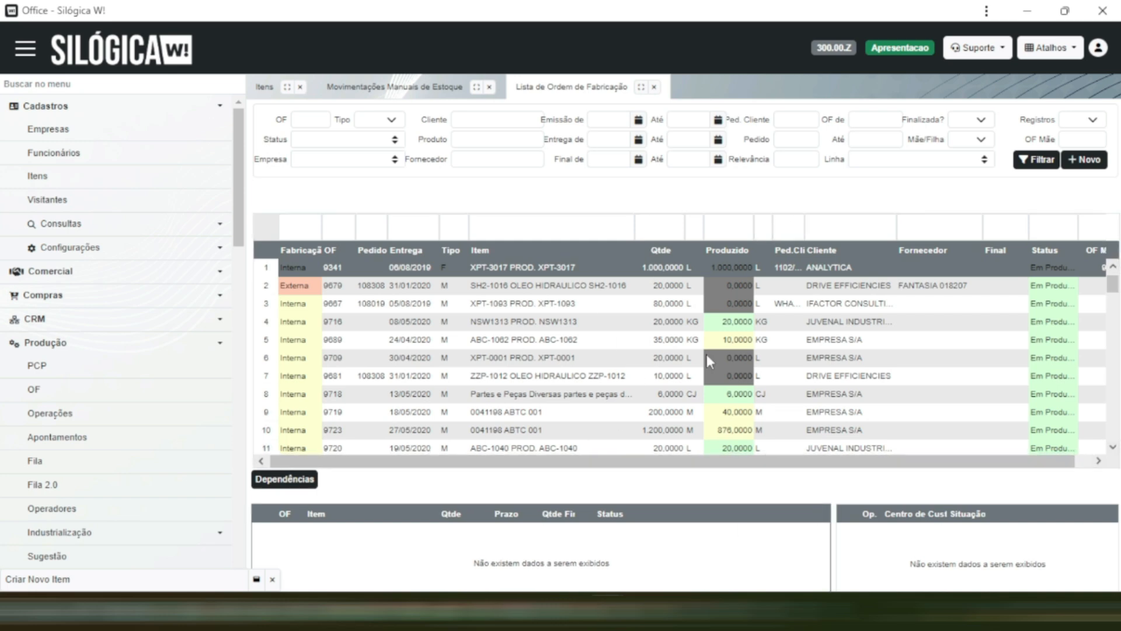
pyautogui.scroll(-5, 651, 326)
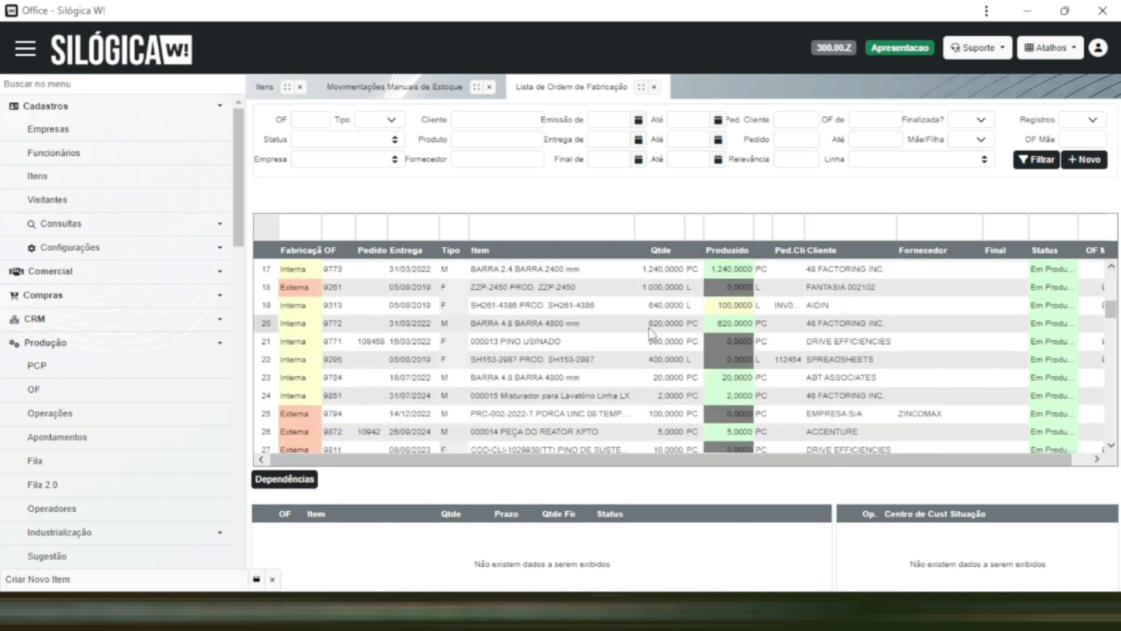
# - Look through the listed production orders with their items, quantities, customers and status
pyautogui.scroll(5, 649, 328)
pyautogui.scroll(-11, 649, 328)
pyautogui.scroll(11, 650, 328)
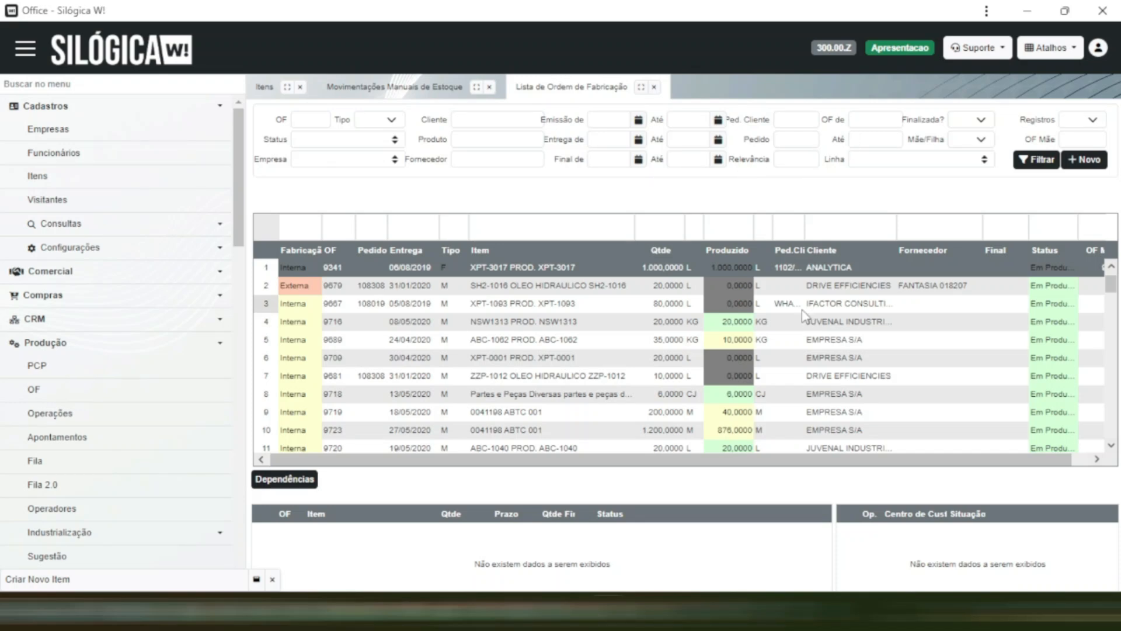
pyautogui.scroll(-1, 798, 322)
pyautogui.scroll(1, 797, 321)
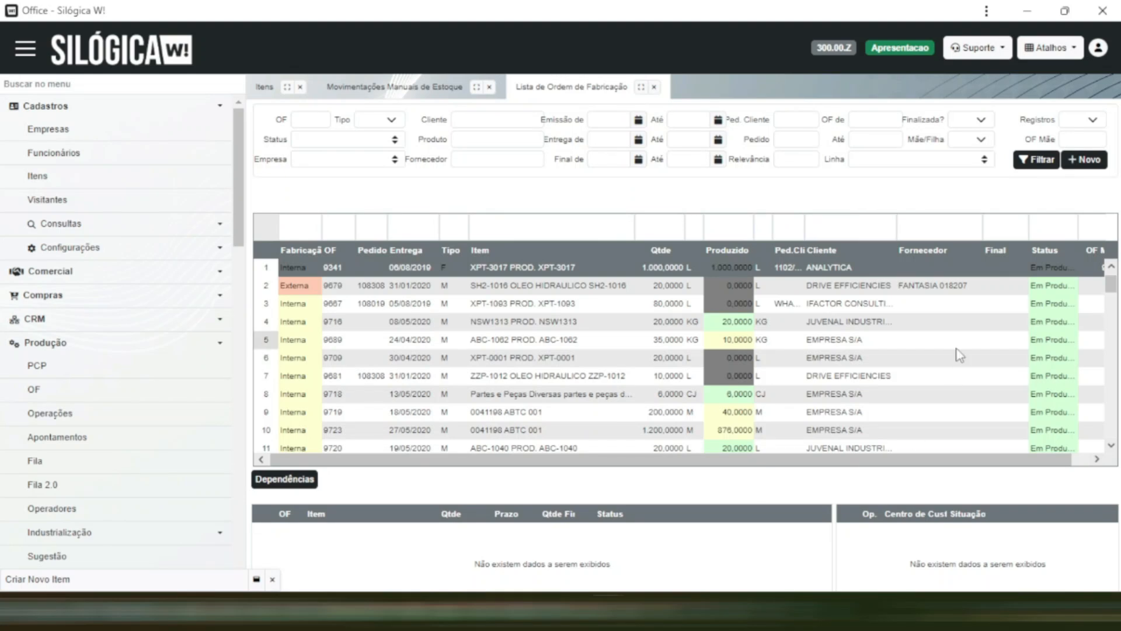
pyautogui.scroll(-1, 1004, 315)
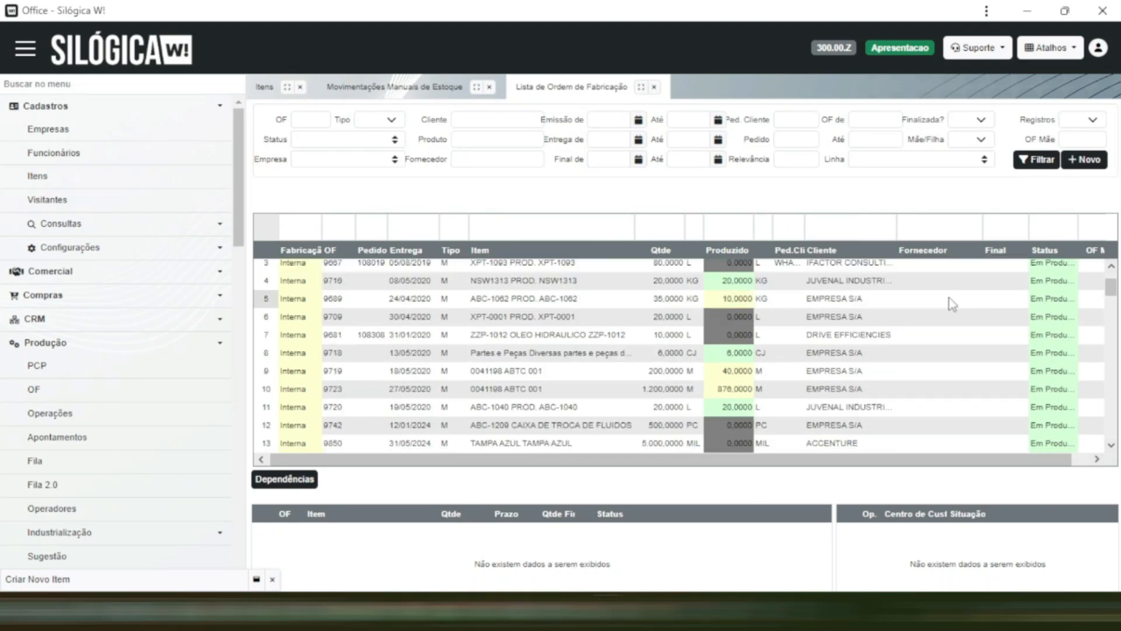
pyautogui.scroll(1, 943, 301)
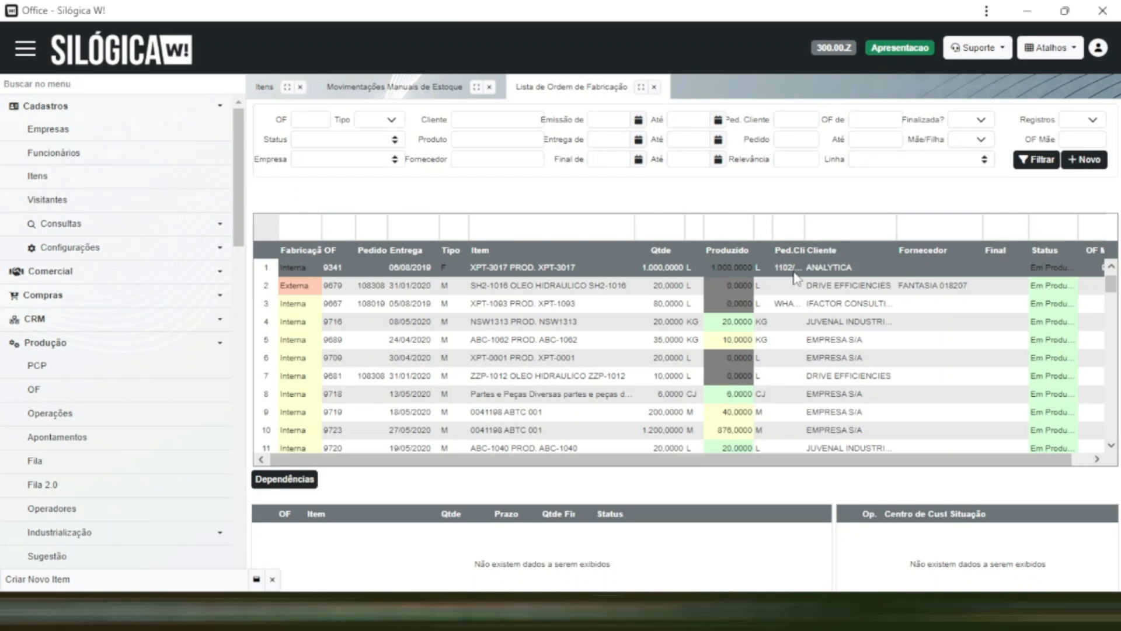
# - Create a new production order with the deadline 16/09/2024 and EMPRESA S/A as manufacturer
pyautogui.click(1088, 164)
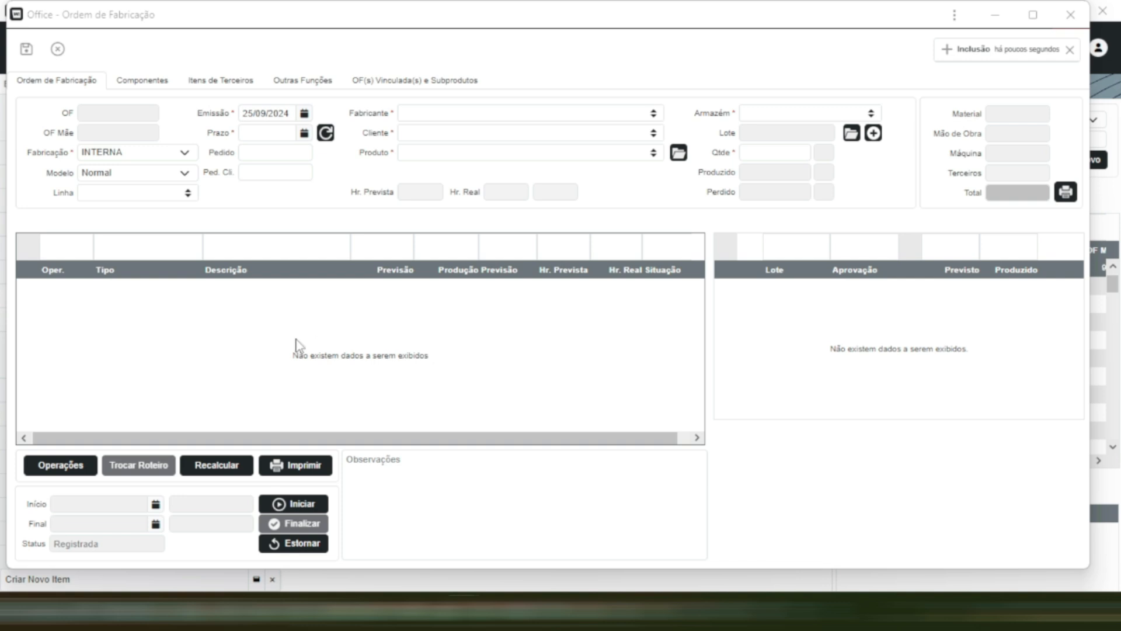
pyautogui.click(304, 133)
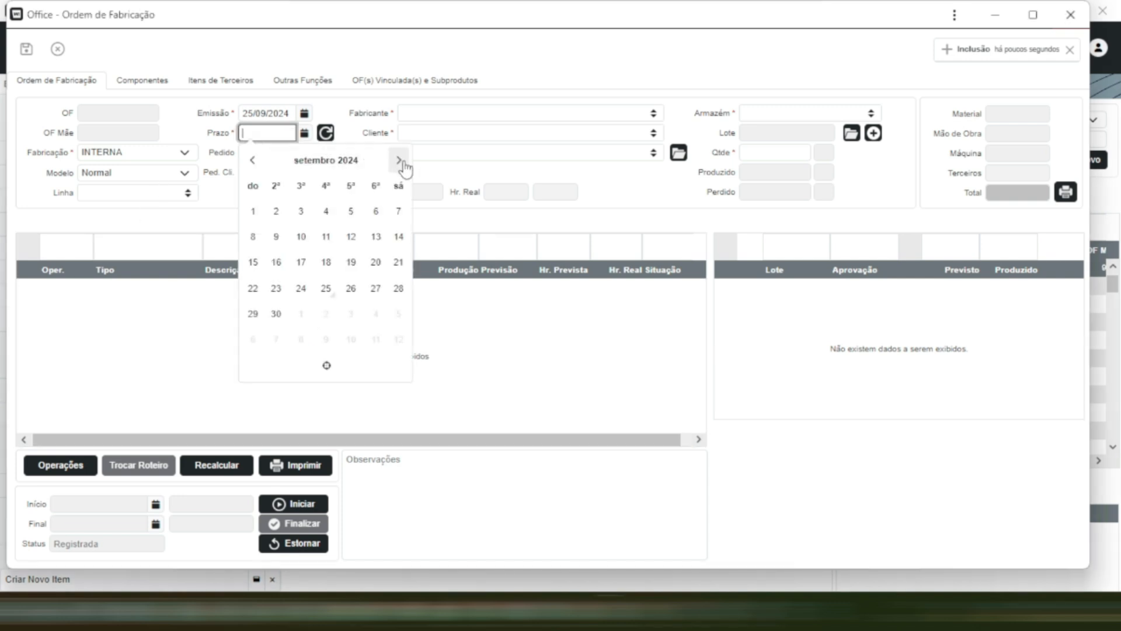
pyautogui.click(276, 261)
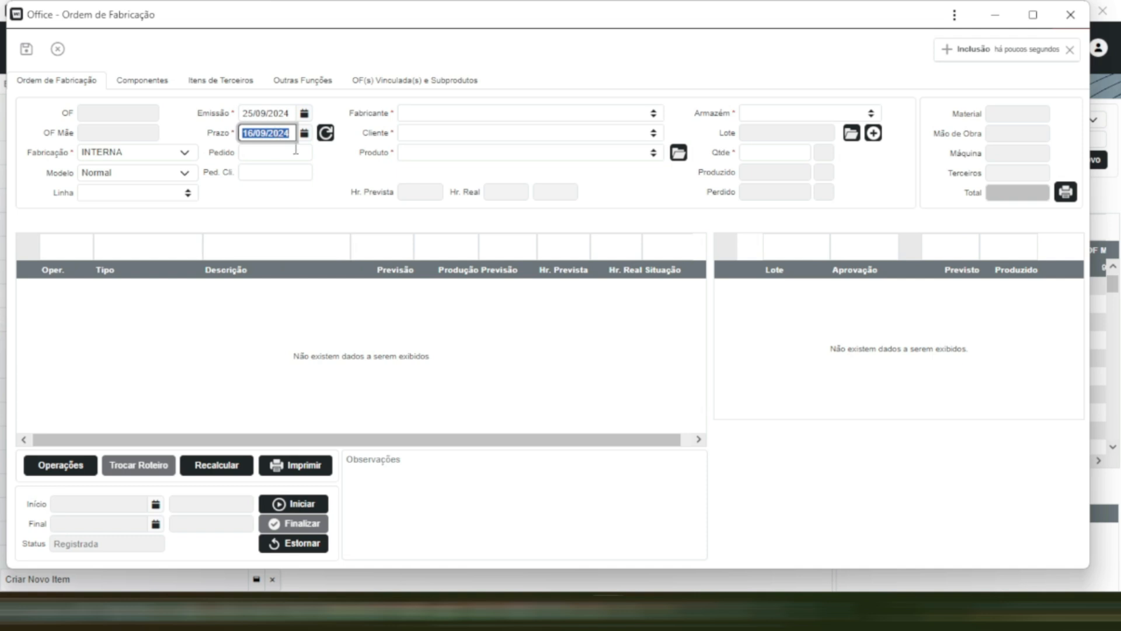
pyautogui.click(607, 108)
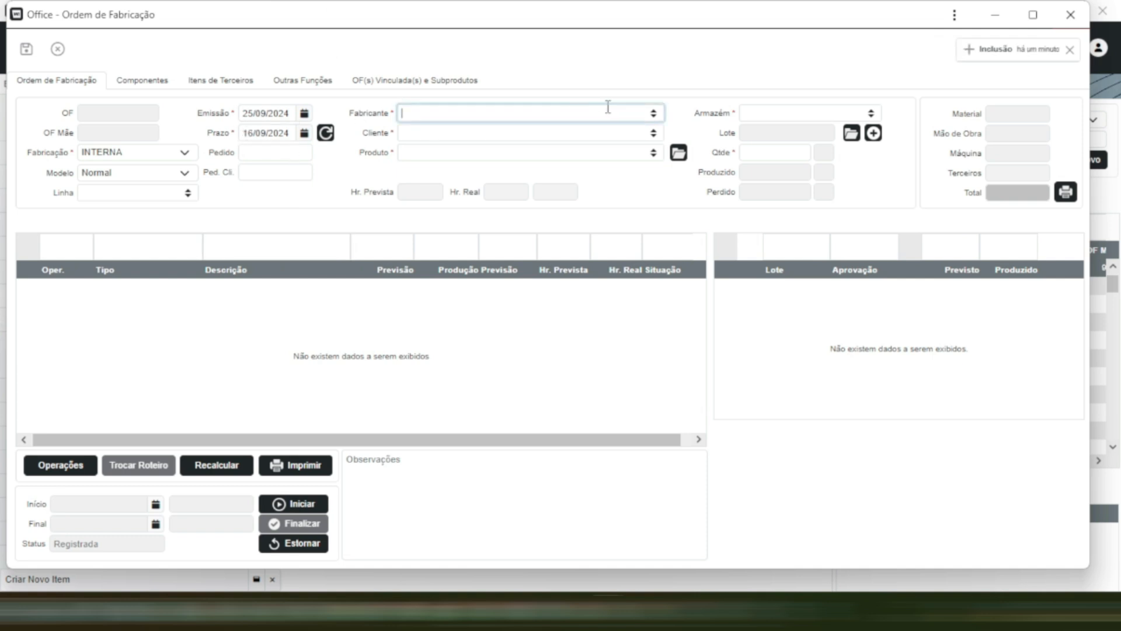
pyautogui.click(653, 113)
pyautogui.click(570, 150)
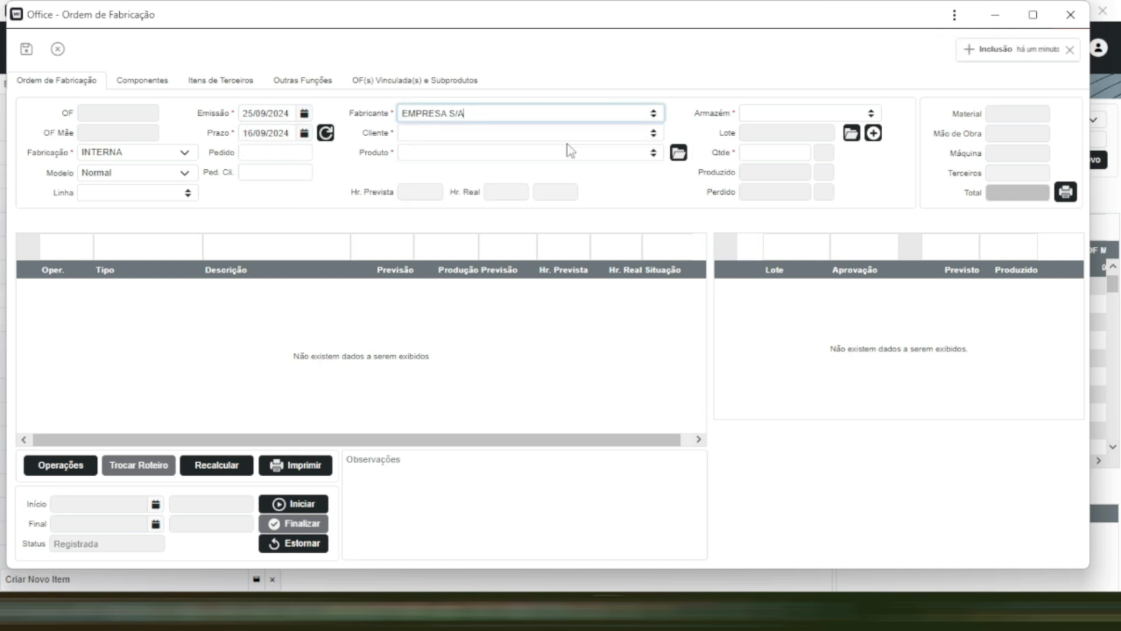
# - Set the order's customer to EMPRESA S/A and its product to ABC PA 10 - PA 10
pyautogui.click(654, 133)
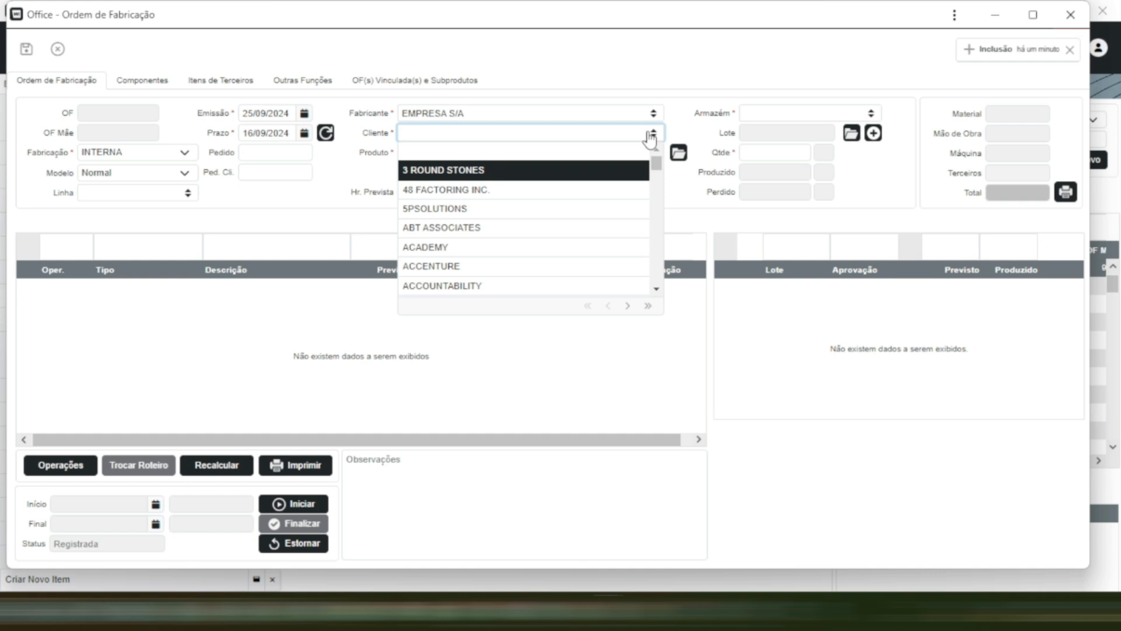
pyautogui.click(622, 153)
pyautogui.click(653, 153)
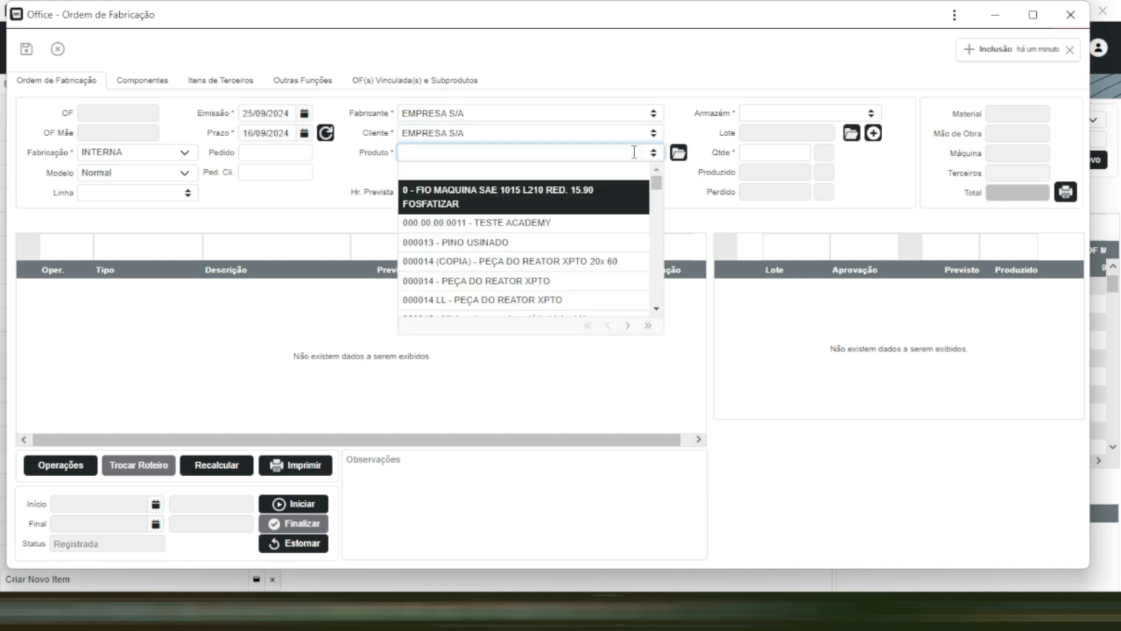
pyautogui.write('PA 10 - PA 10')
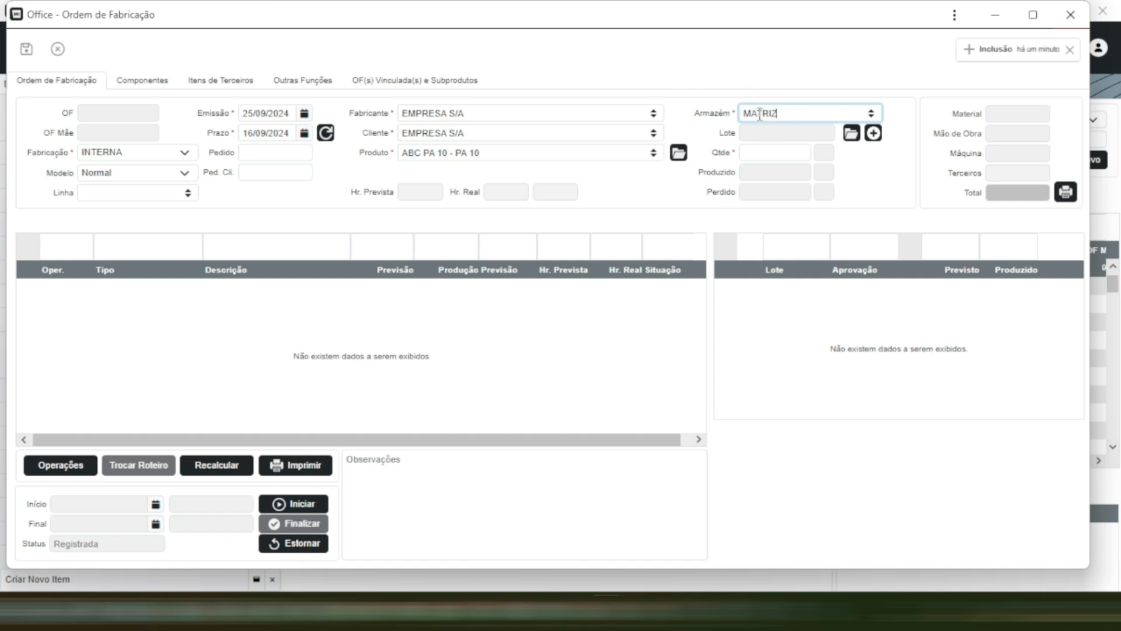
# - Assign warehouse MATRIZ and a quantity of 500 to the production order, and save it
pyautogui.click(780, 153)
pyautogui.write('5')
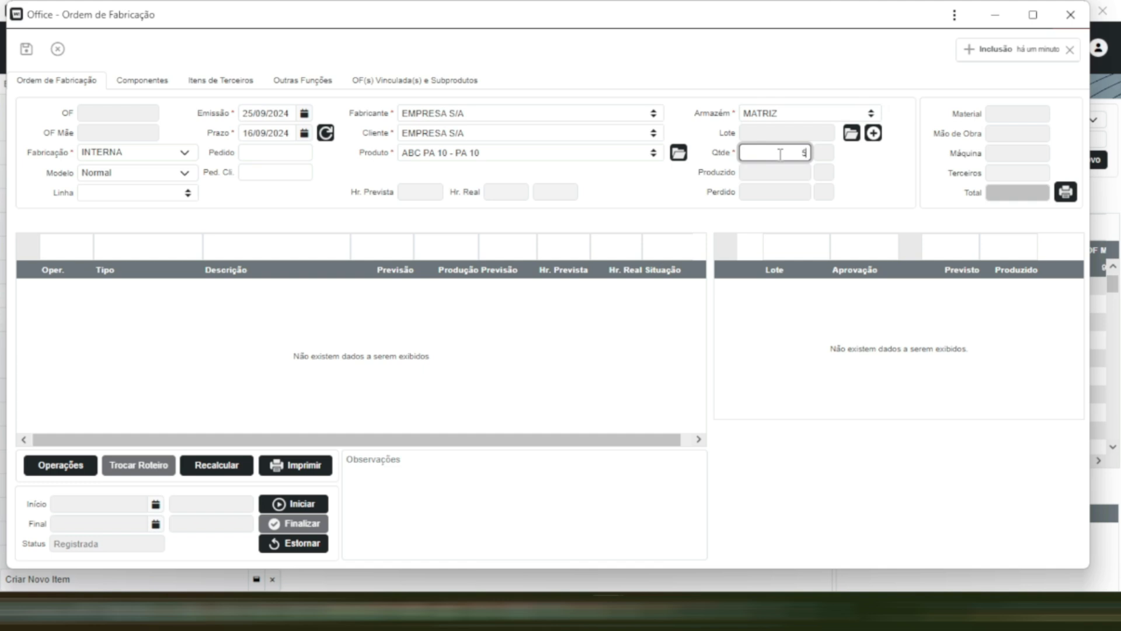
pyautogui.write('00')
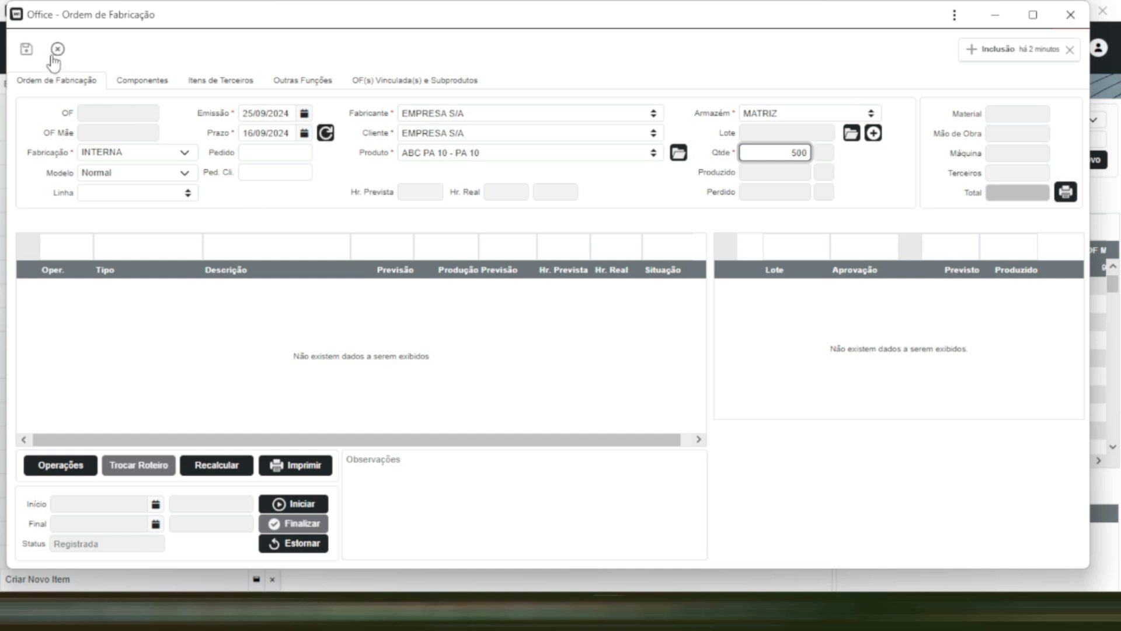
pyautogui.click(28, 50)
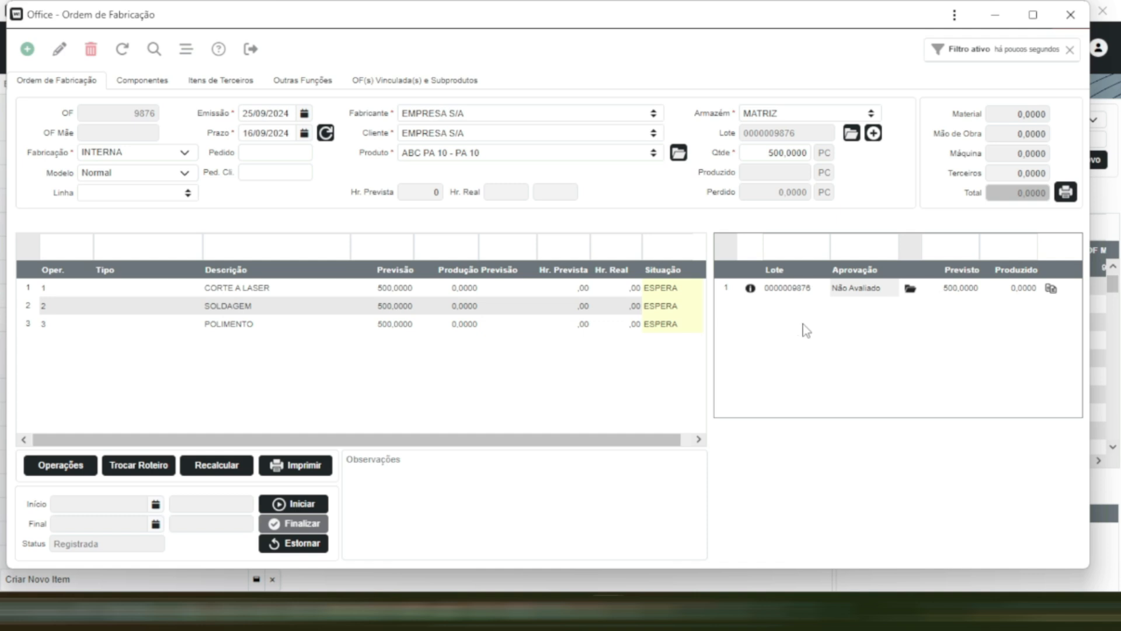
# - Open the record of the lot generated for the order and clear its lot number
pyautogui.click(909, 290)
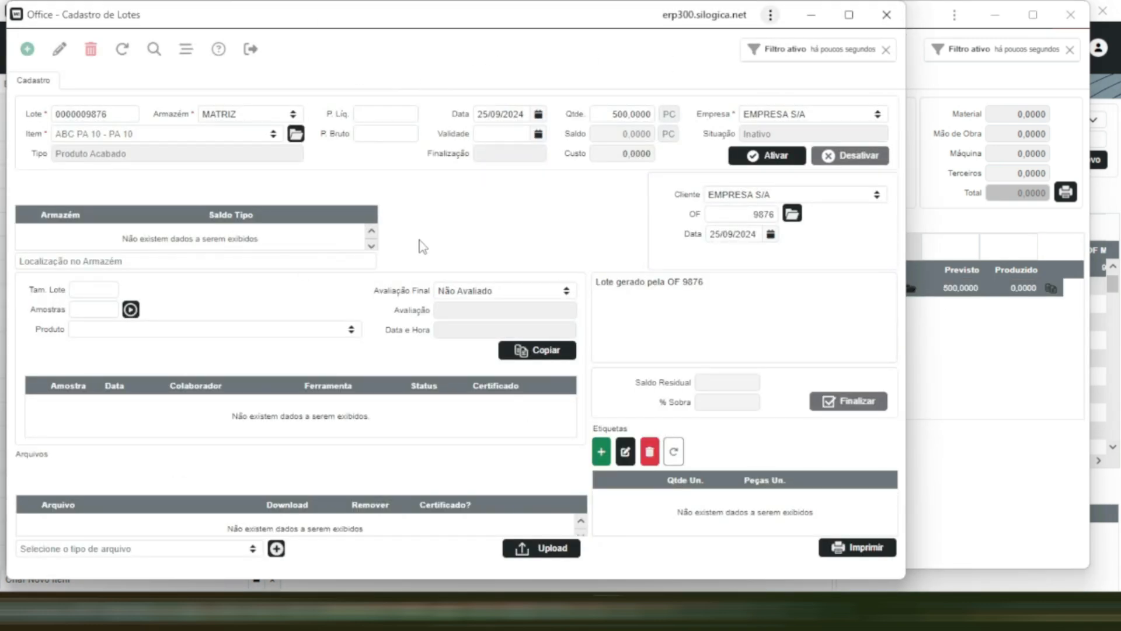
pyautogui.doubleClick(109, 115)
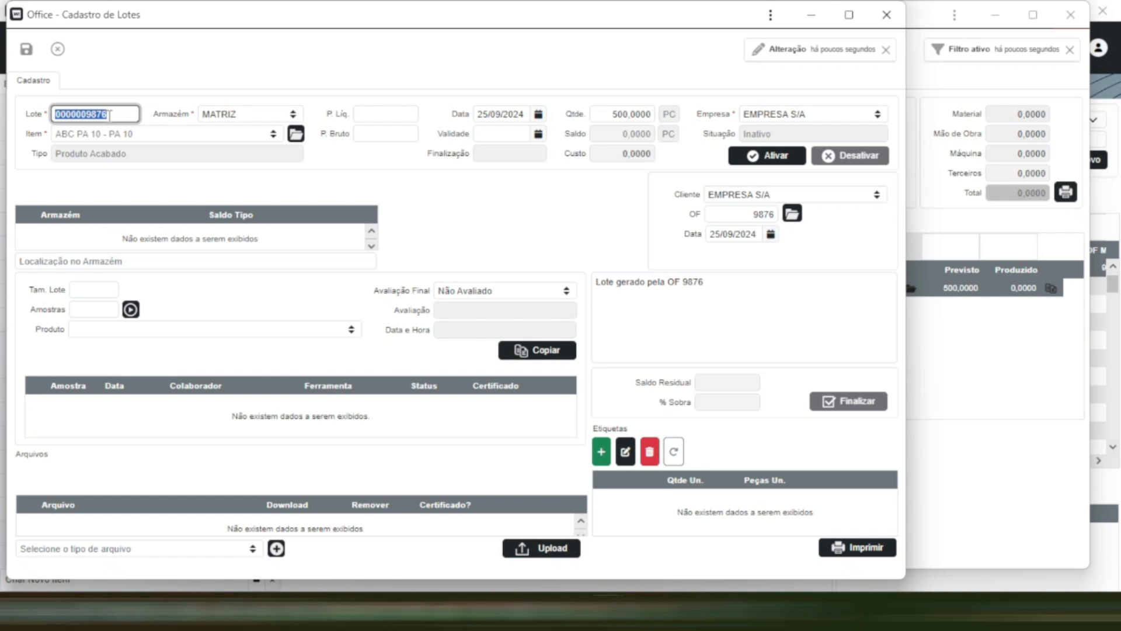
pyautogui.press('BackSpace')
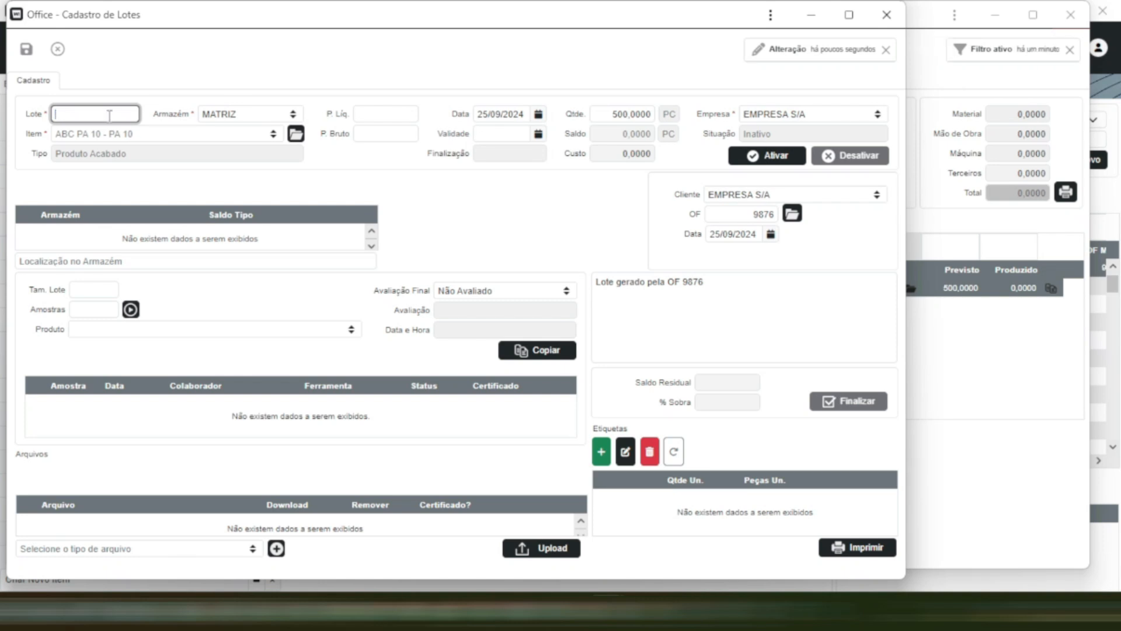
pyautogui.write('LOT')
pyautogui.write('D')
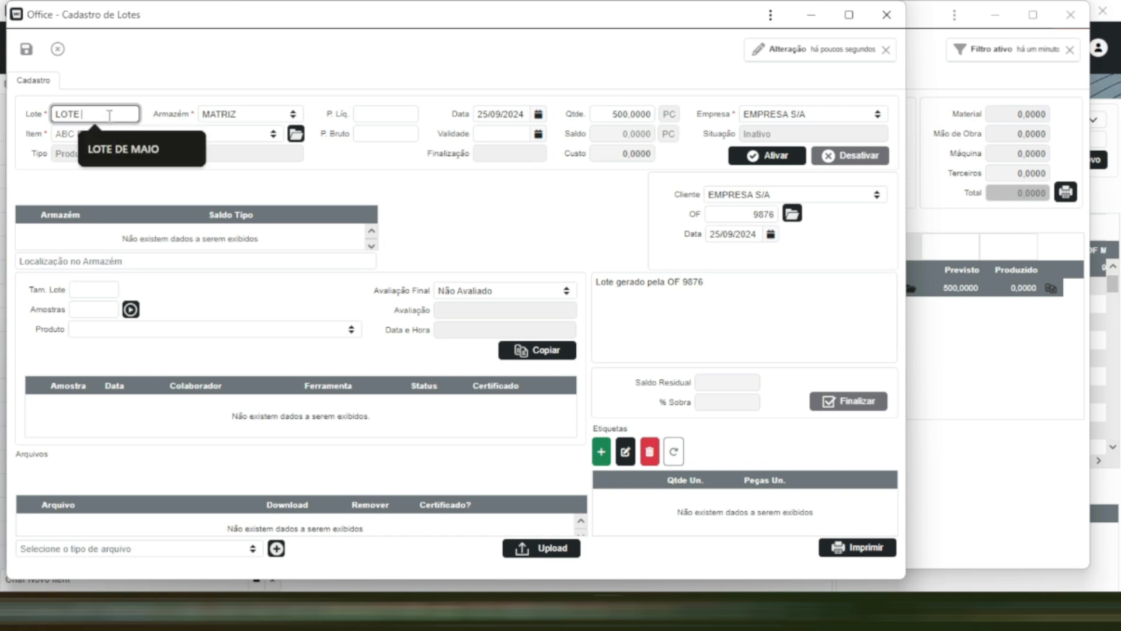
pyautogui.write('PERSONALI')
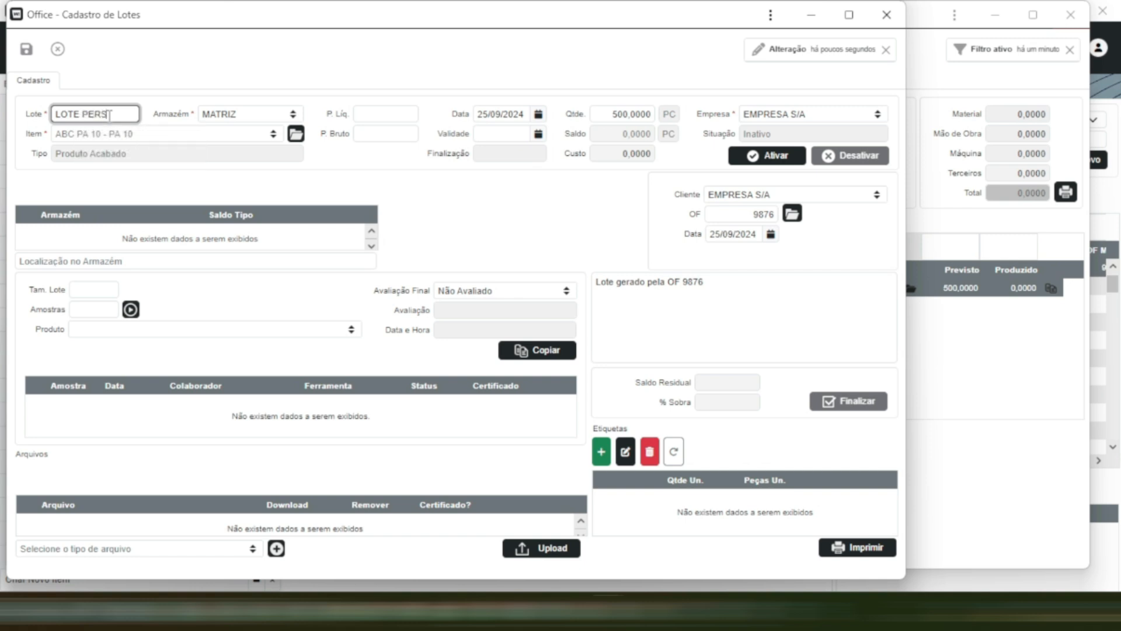
pyautogui.write('ZADO')
pyautogui.press('BackSpace')
pyautogui.press('BackSpace')
pyautogui.press('BackSpace')
pyautogui.press('BackSpace')
pyautogui.press('BackSpace')
pyautogui.press('BackSpace')
pyautogui.press('BackSpace')
pyautogui.press('BackSpace')
pyautogui.press('BackSpace')
pyautogui.press('BackSpace')
pyautogui.press('BackSpace')
pyautogui.press('BackSpace')
pyautogui.press('BackSpace')
pyautogui.press('BackSpace')
pyautogui.press('BackSpace')
pyautogui.press('BackSpace')
pyautogui.press('BackSpace')
pyautogui.press('BackSpace')
# - Enter 24-9861 as the lot number and save the lot record
pyautogui.write('24-9861')
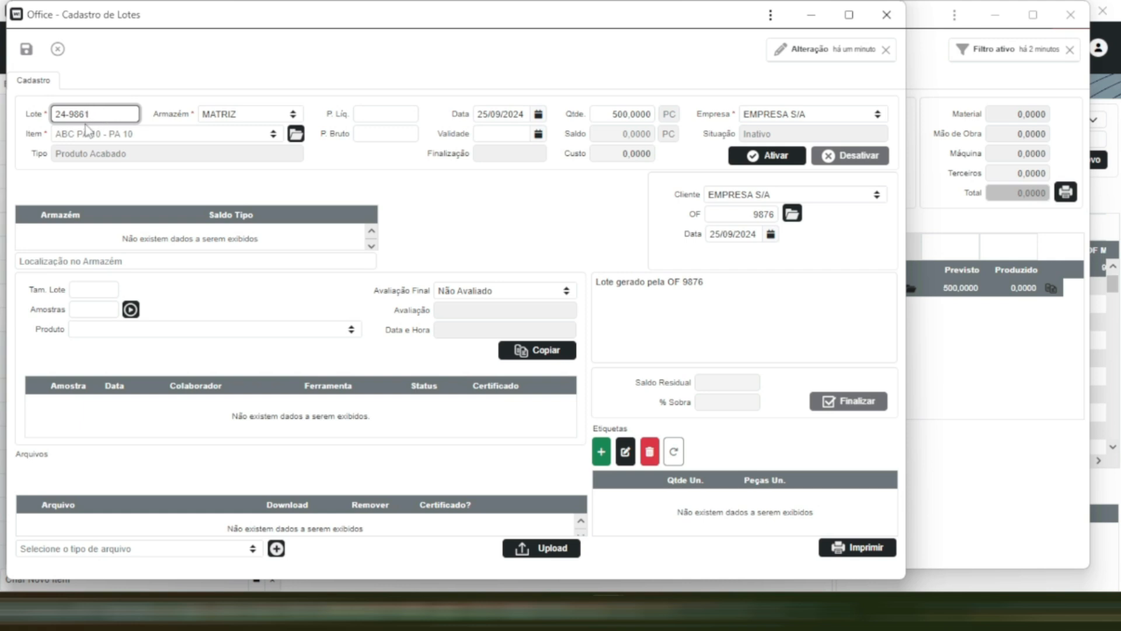
pyautogui.click(26, 49)
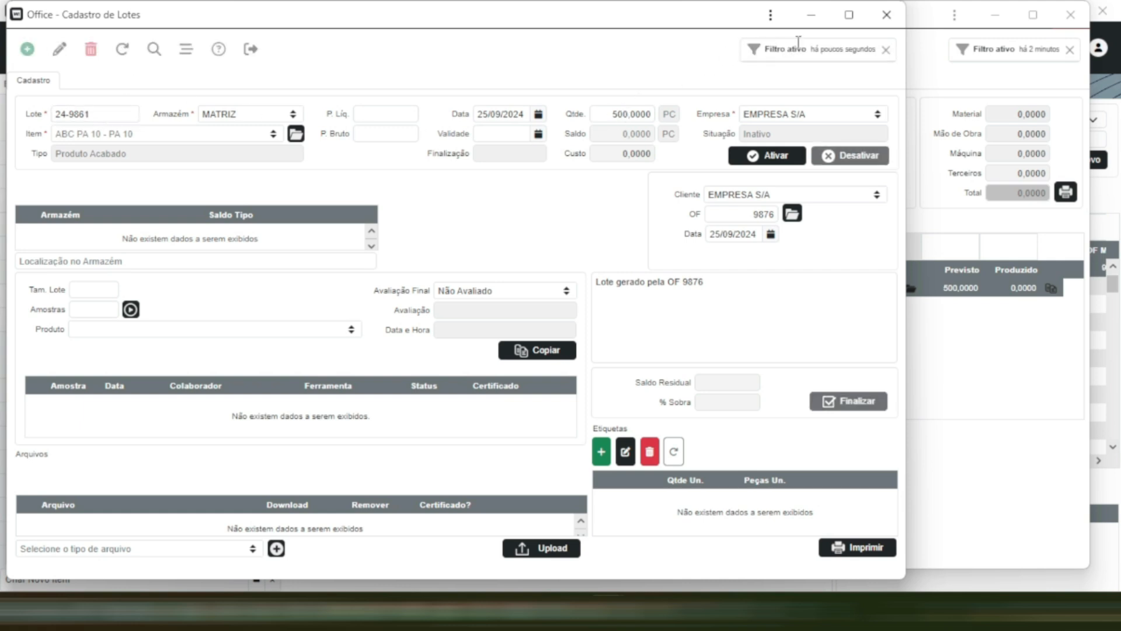
# - Close the lot record and refresh the production order so it uses the updated lot data
pyautogui.click(887, 16)
pyautogui.click(122, 49)
pyautogui.click(728, 343)
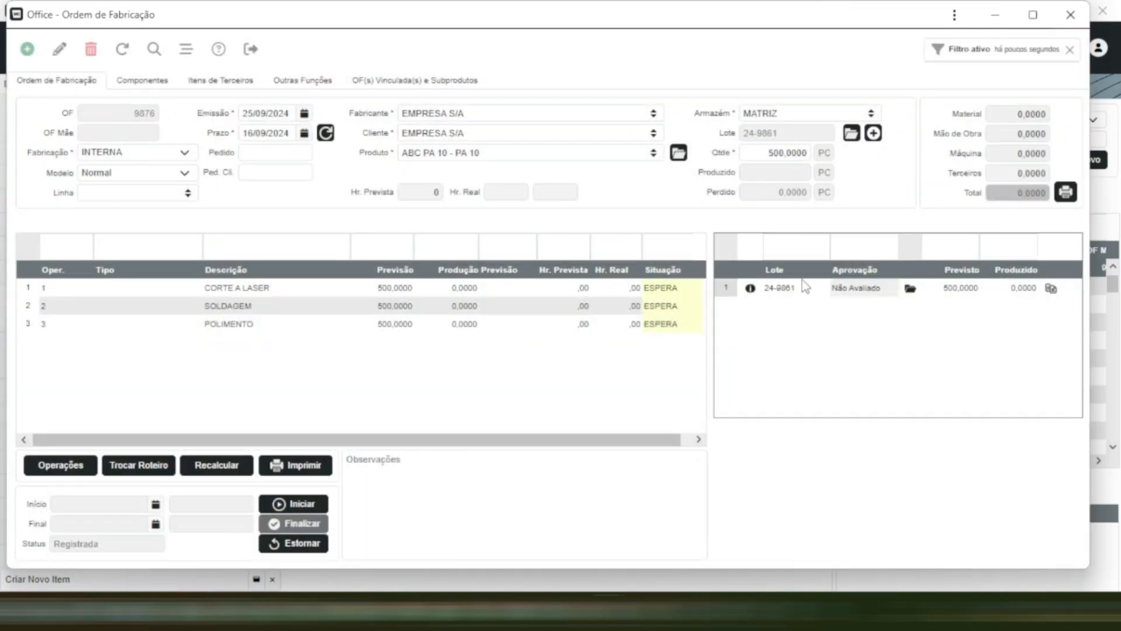
pyautogui.click(794, 313)
pyautogui.click(463, 610)
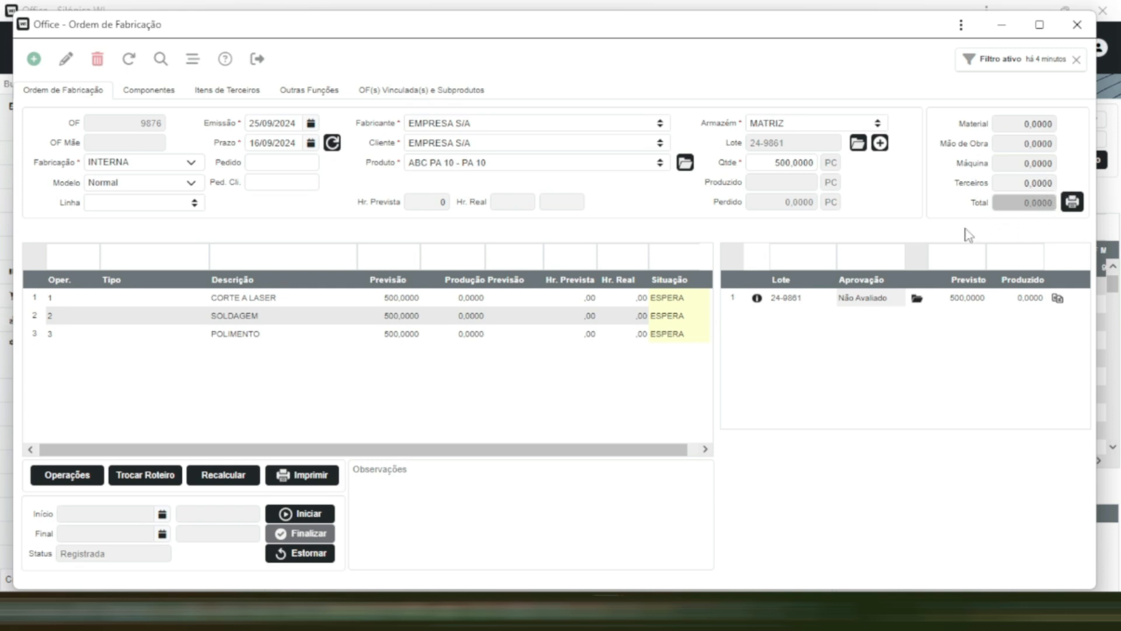
pyautogui.click(1022, 250)
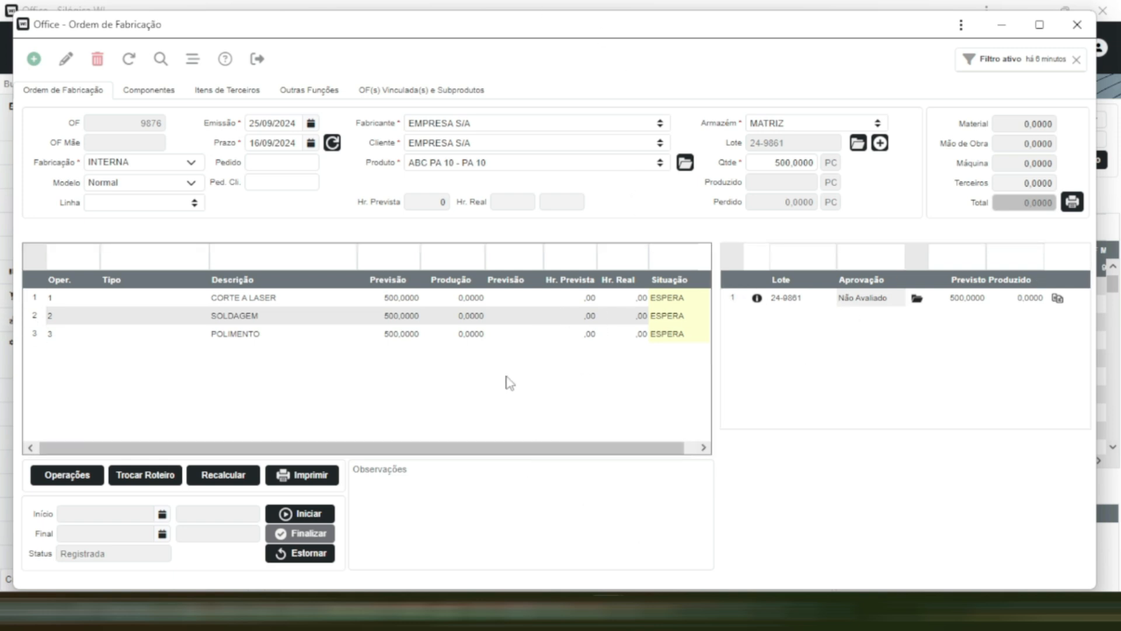
# - Add an operation to the production order, numbered 5 and described as DESEMPENAR ESSE PRODUTO
pyautogui.click(56, 477)
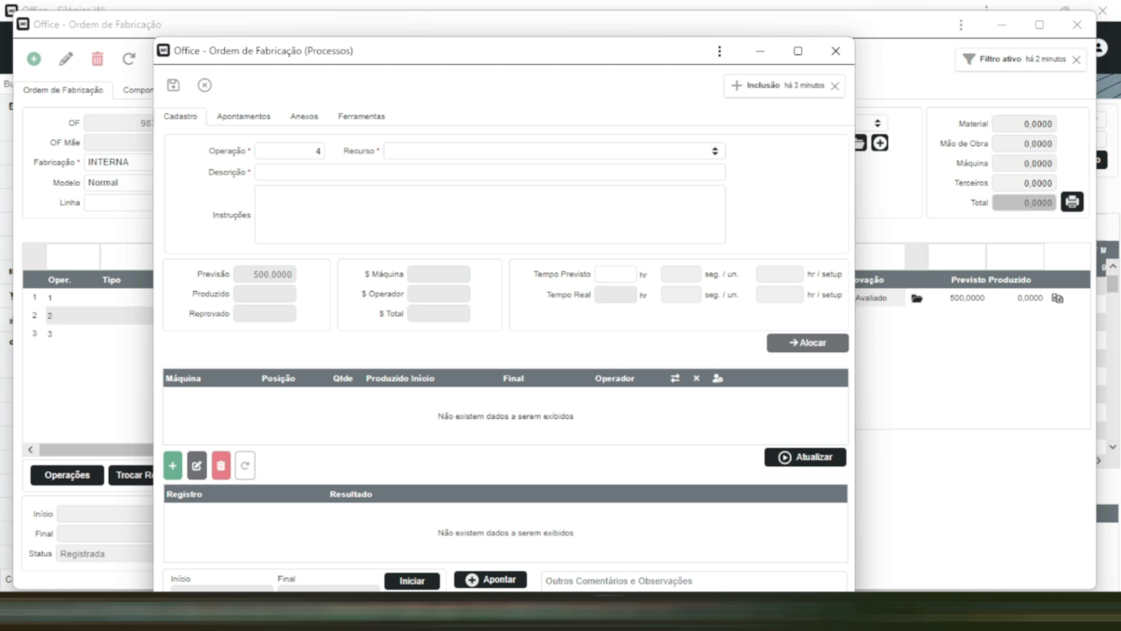
pyautogui.doubleClick(320, 144)
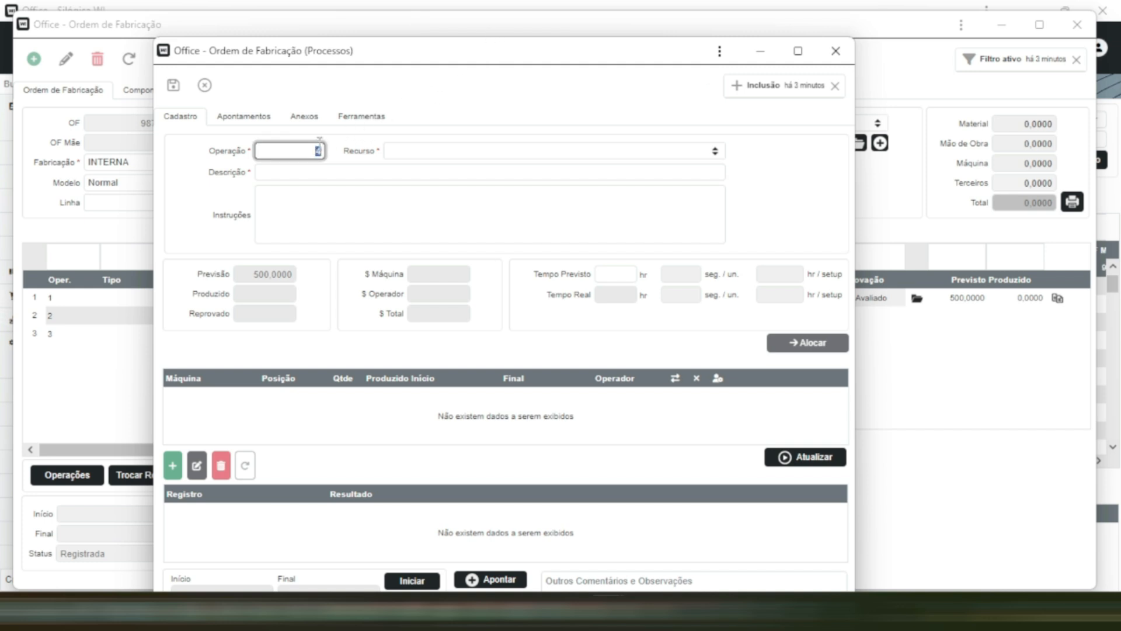
pyautogui.write('5')
pyautogui.click(351, 172)
pyautogui.write('DES')
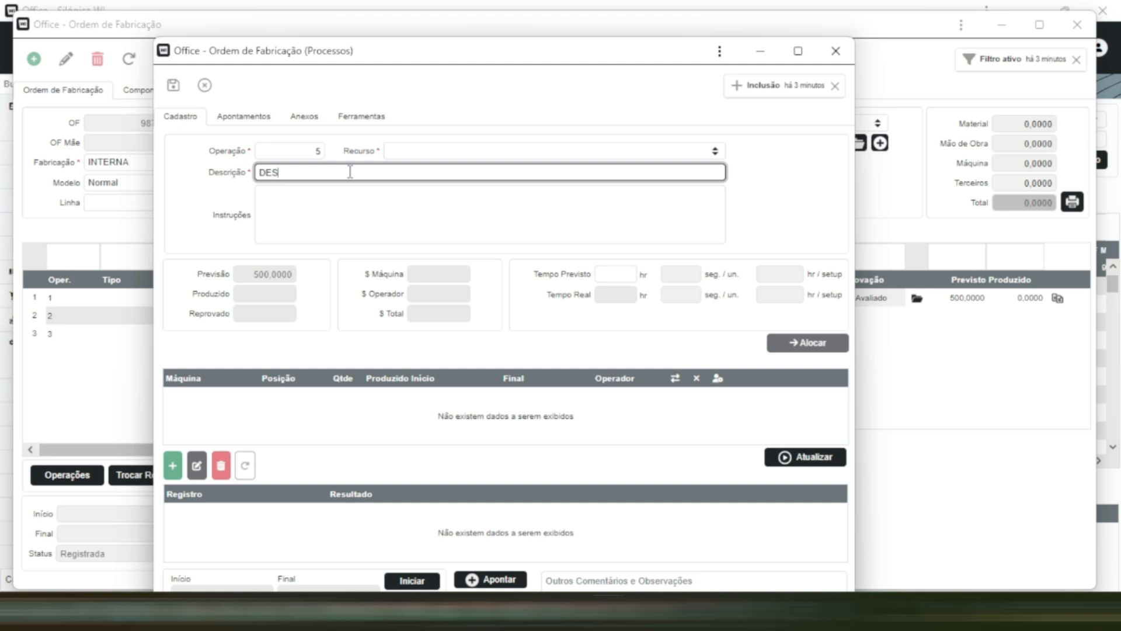
pyautogui.write('EMPENAR E')
pyautogui.press('BackSpace')
pyautogui.write('R ESSE PRODUTO')
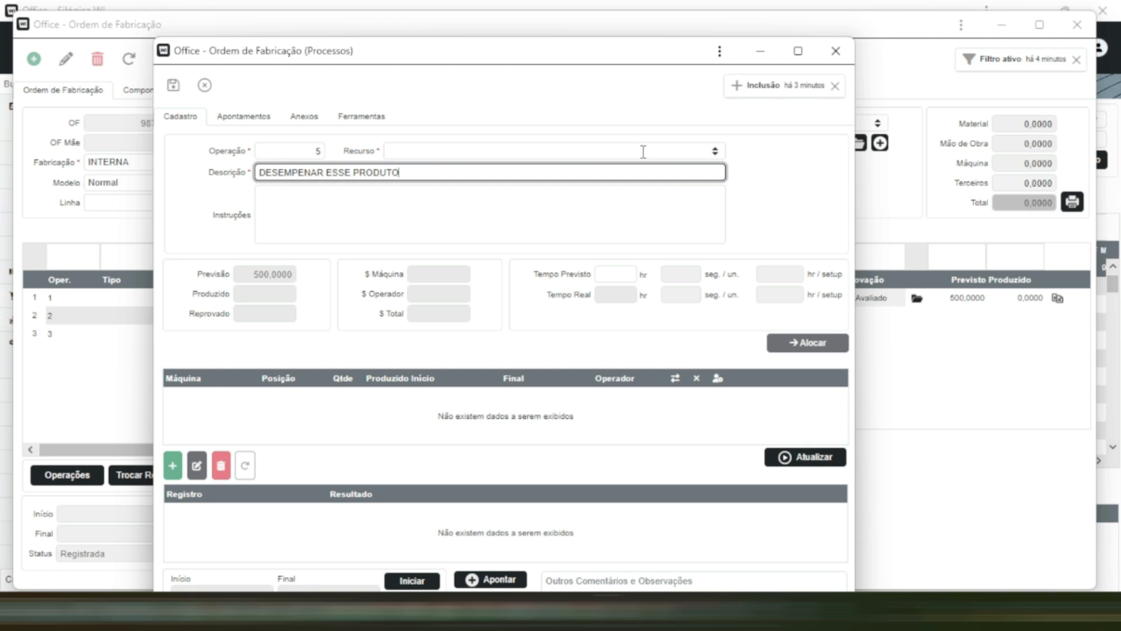
# - Assign resource CNC TNG42 to operation 5, save it, and refresh only this production order record
pyautogui.click(715, 153)
pyautogui.scroll(-3, 537, 271)
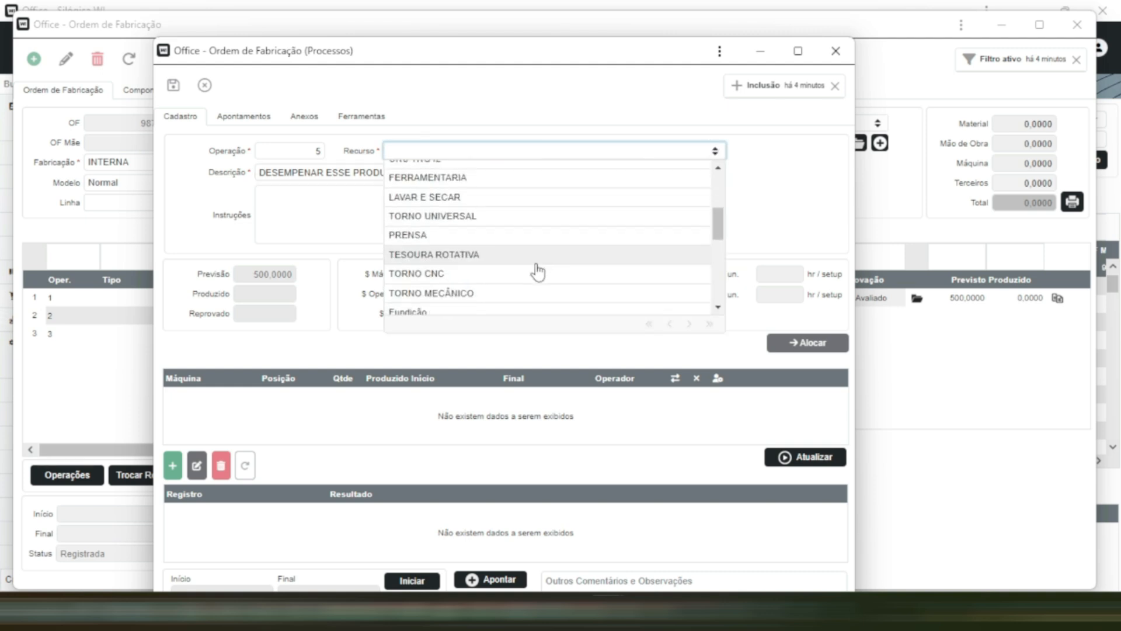
pyautogui.scroll(-3, 537, 271)
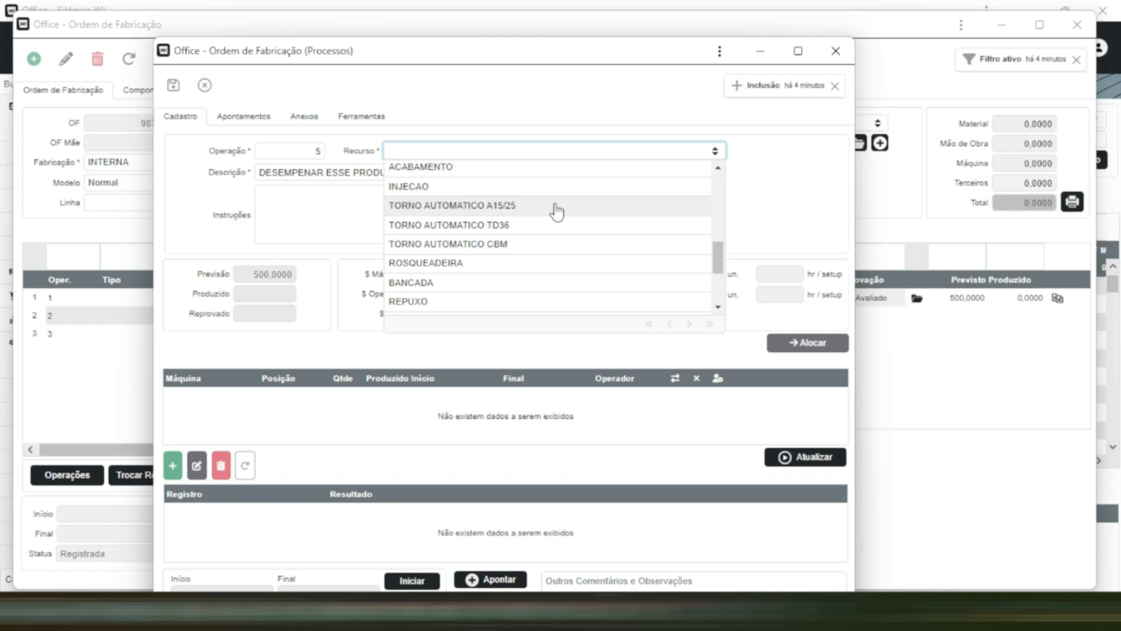
pyautogui.scroll(-4, 556, 234)
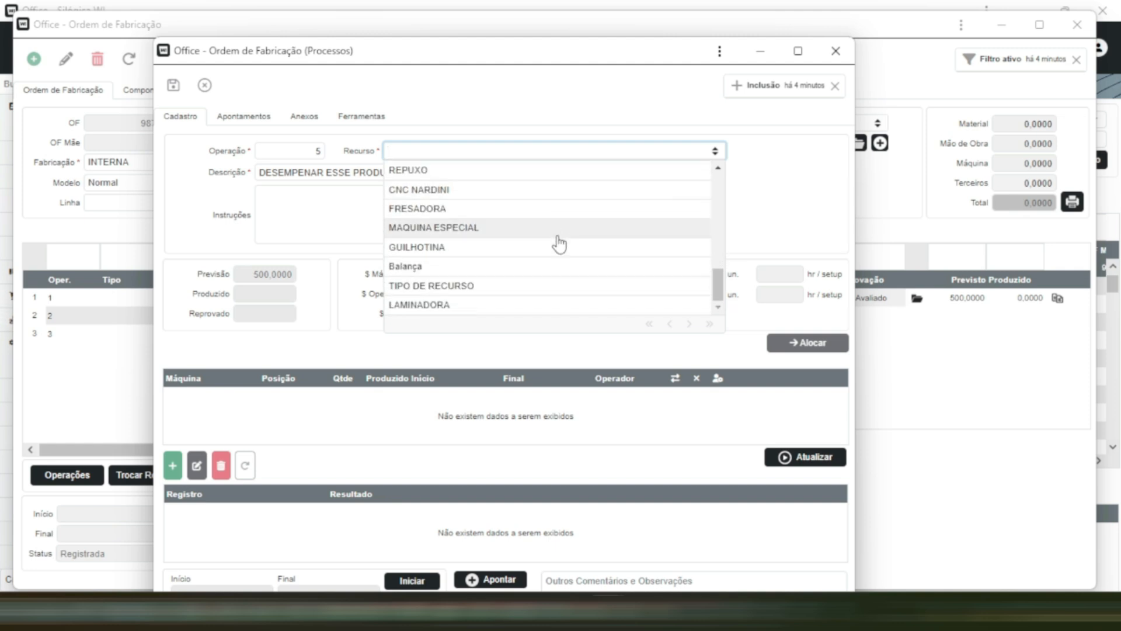
pyautogui.click(559, 244)
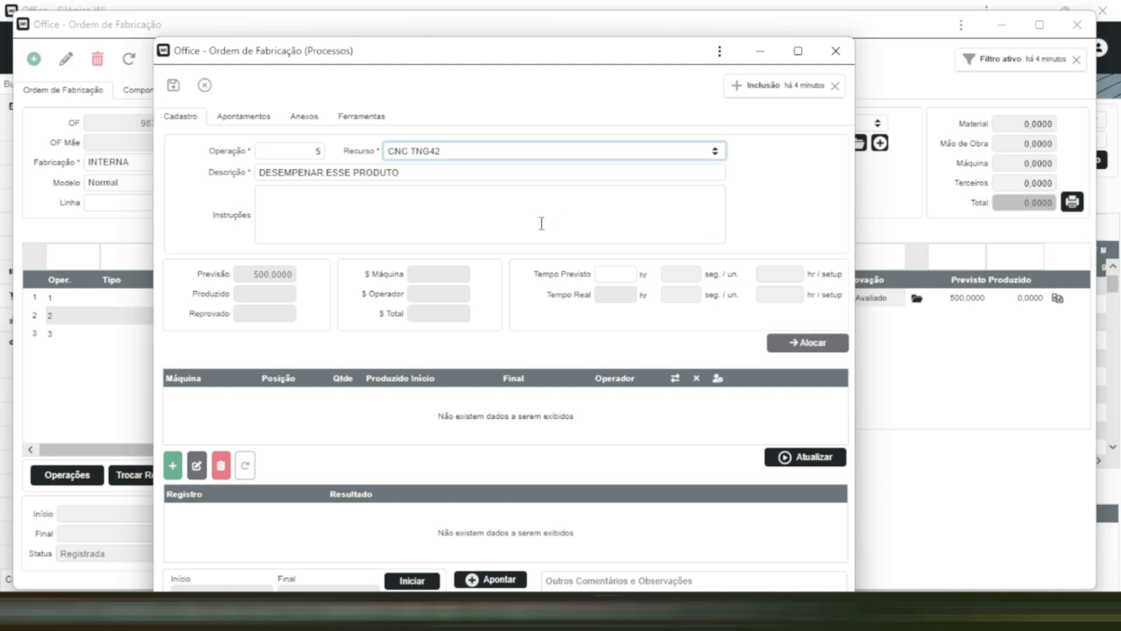
pyautogui.click(176, 87)
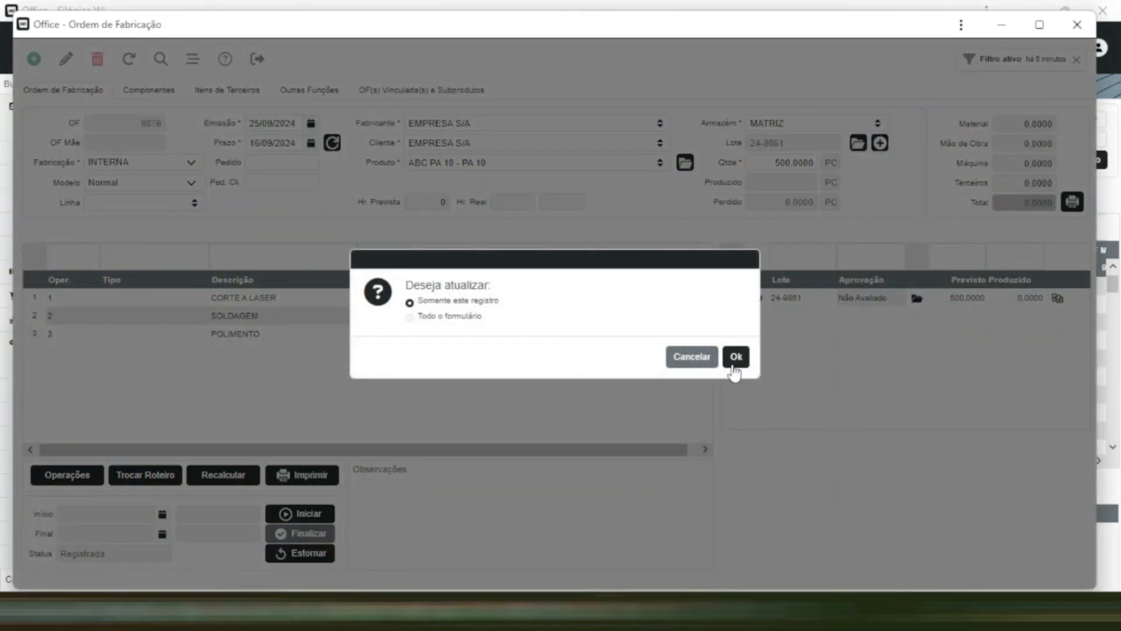
pyautogui.click(734, 357)
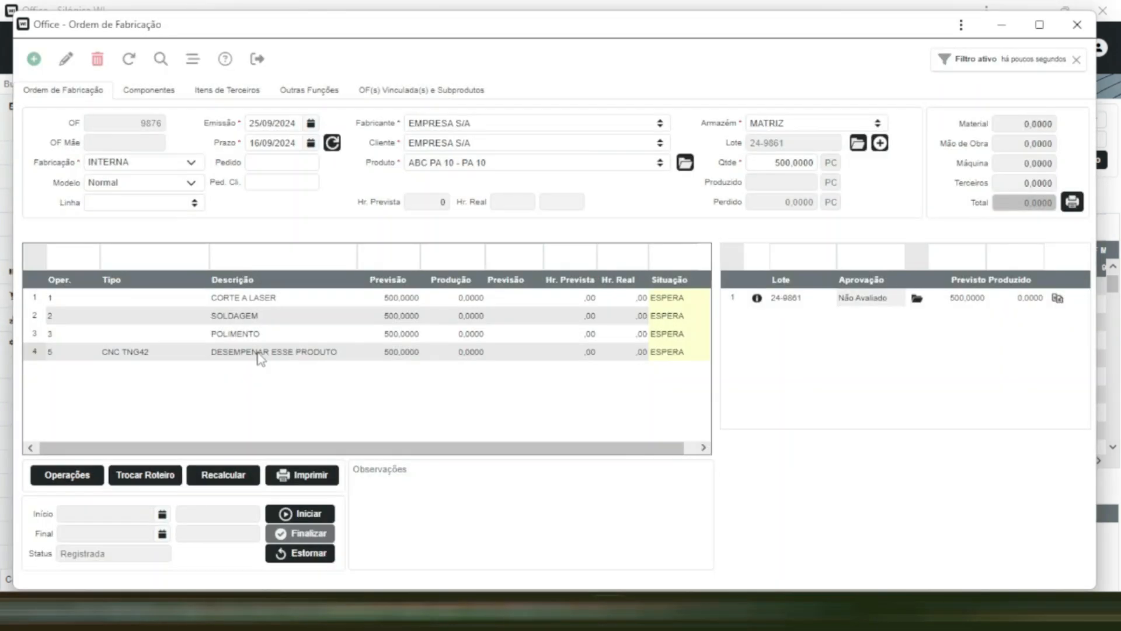
# - Delete operation 5, DESEMPENAR ESSE PRODUTO, from the production order and refresh the order
pyautogui.doubleClick(325, 352)
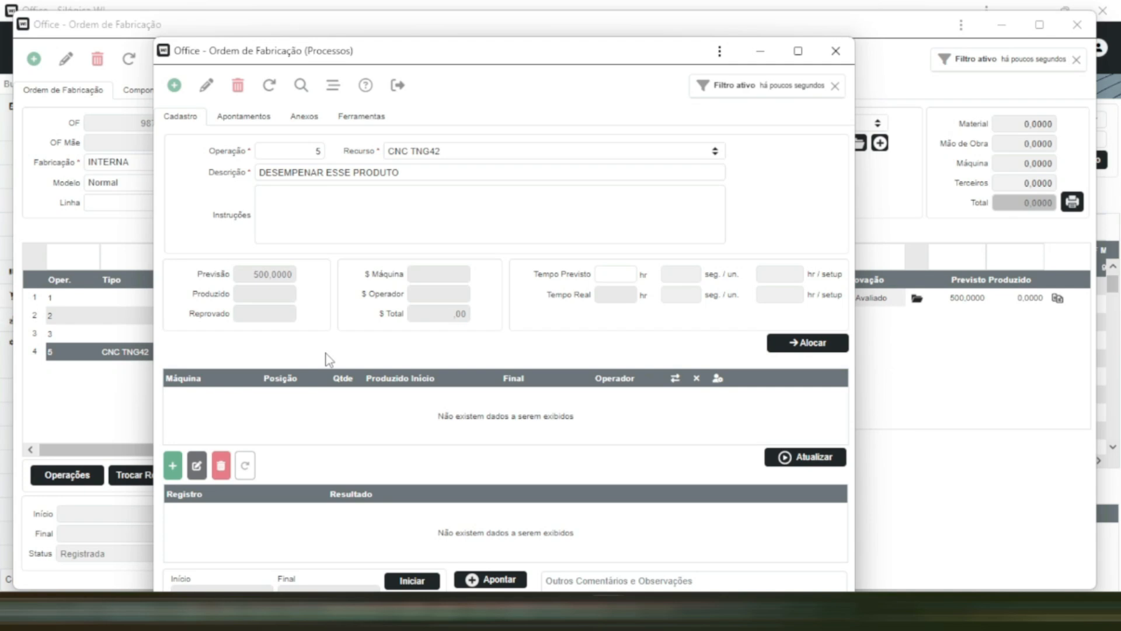
pyautogui.click(238, 85)
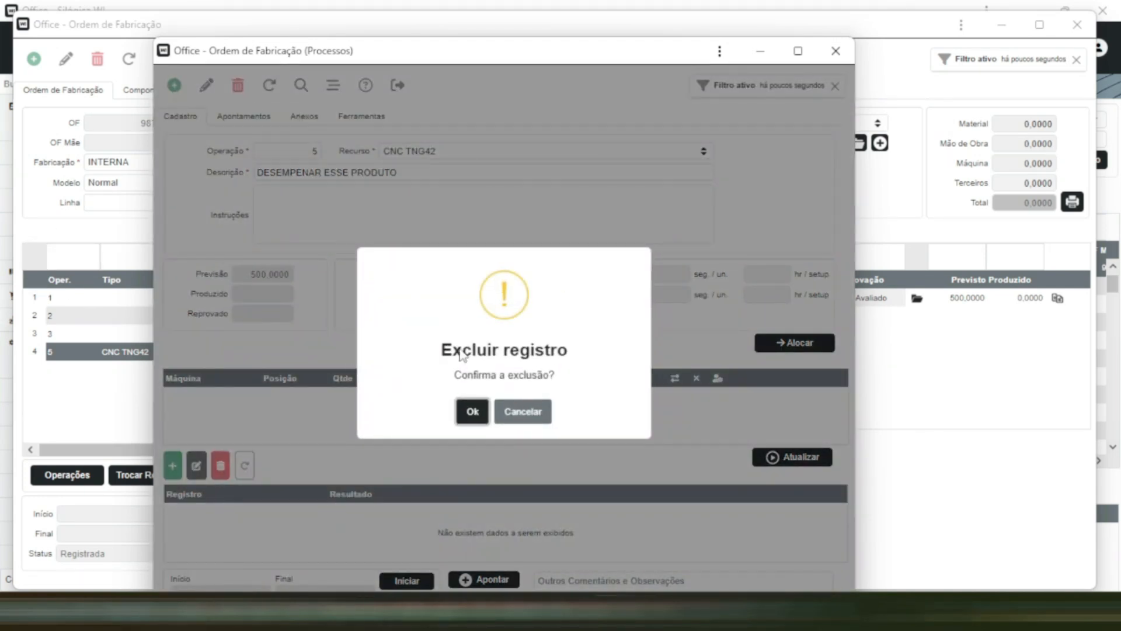
pyautogui.click(470, 410)
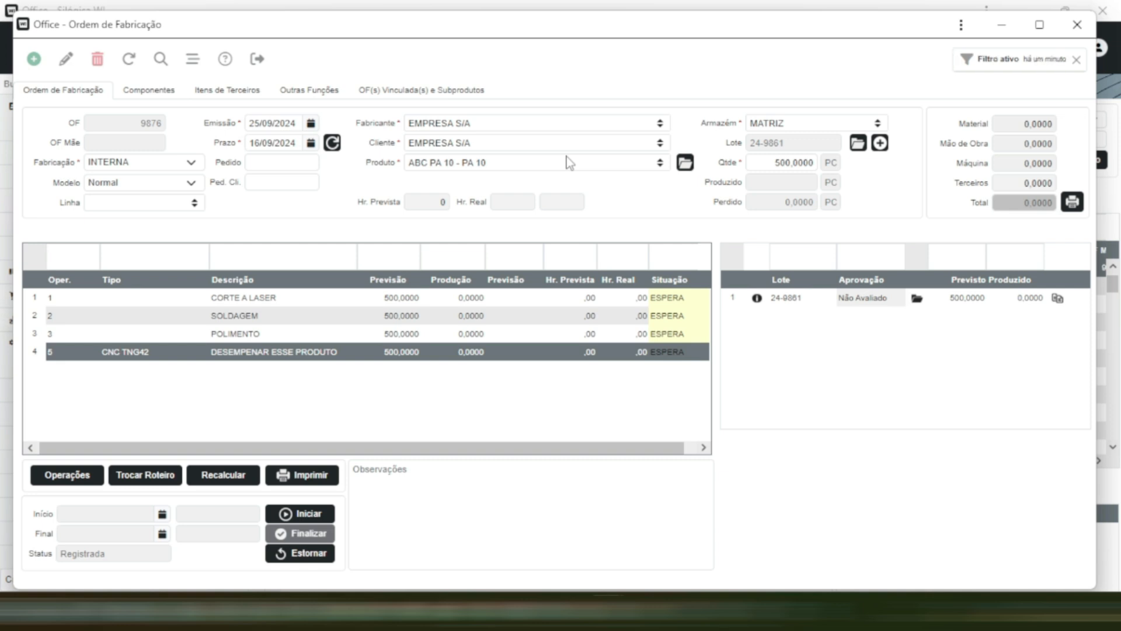
pyautogui.click(129, 59)
pyautogui.click(734, 357)
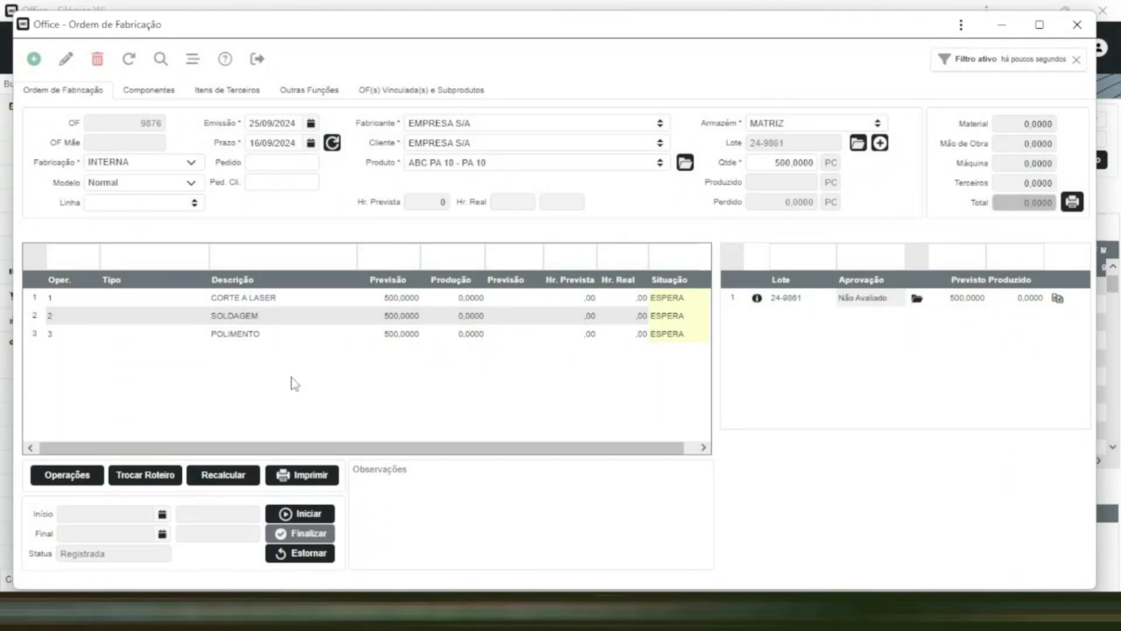
# - Apply routing ROTEIRO 01 to the production order and recalculate its operations
pyautogui.click(137, 482)
pyautogui.click(272, 56)
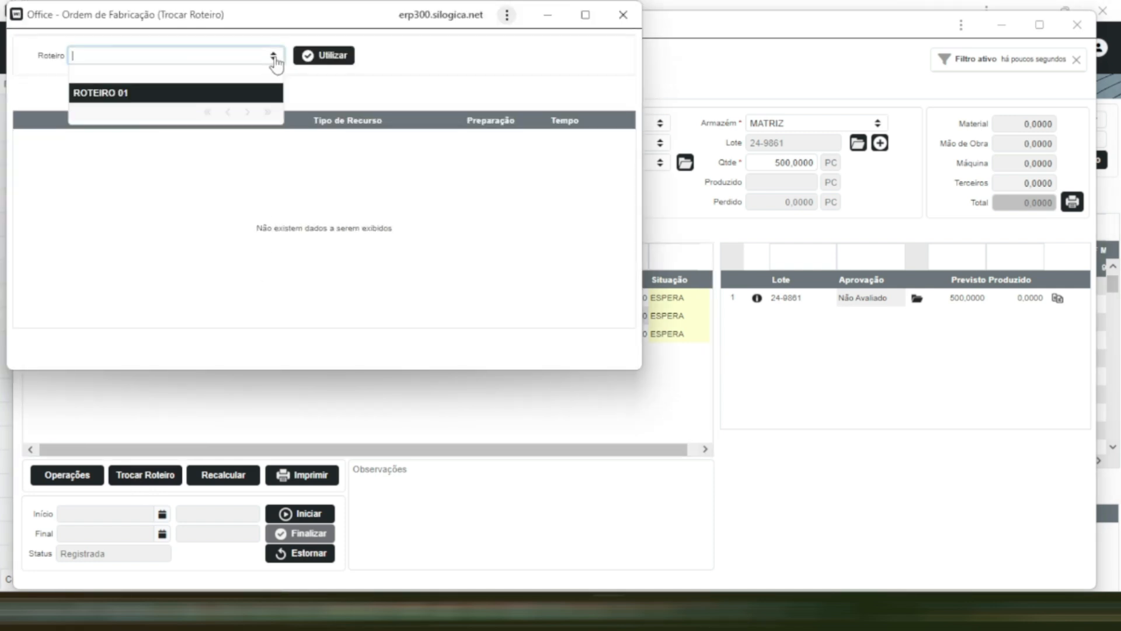
pyautogui.click(203, 96)
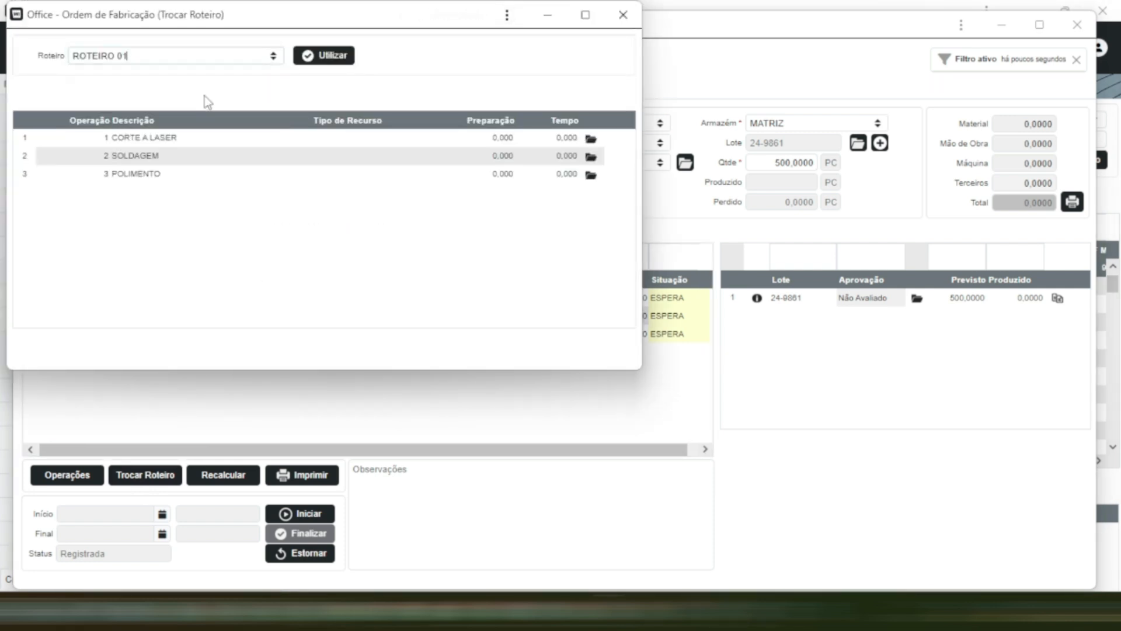
pyautogui.click(279, 58)
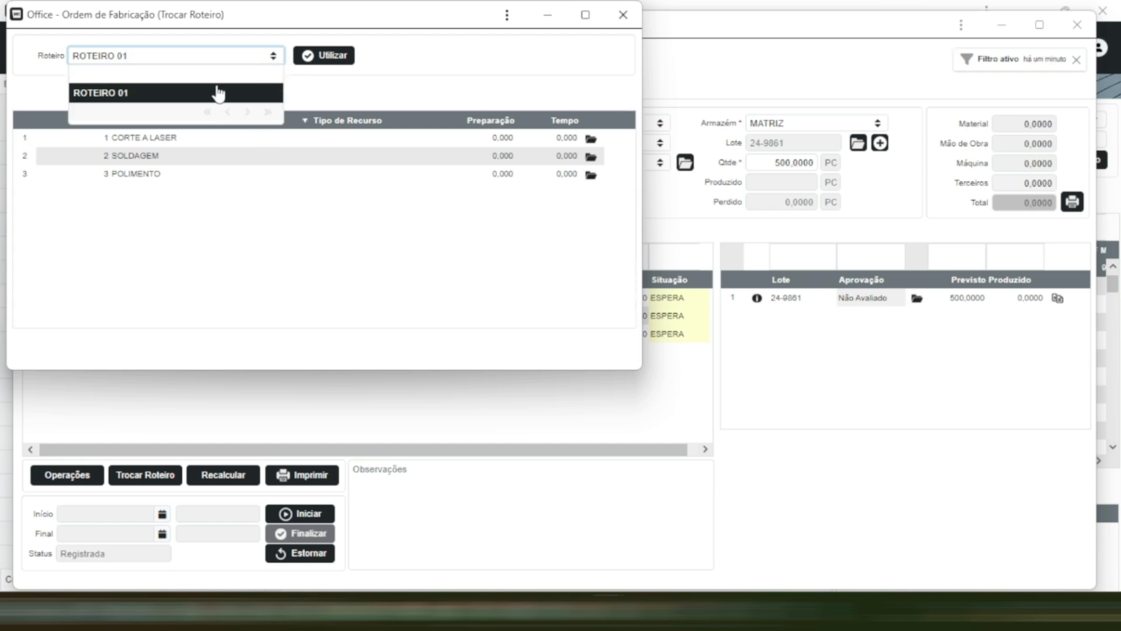
pyautogui.click(320, 57)
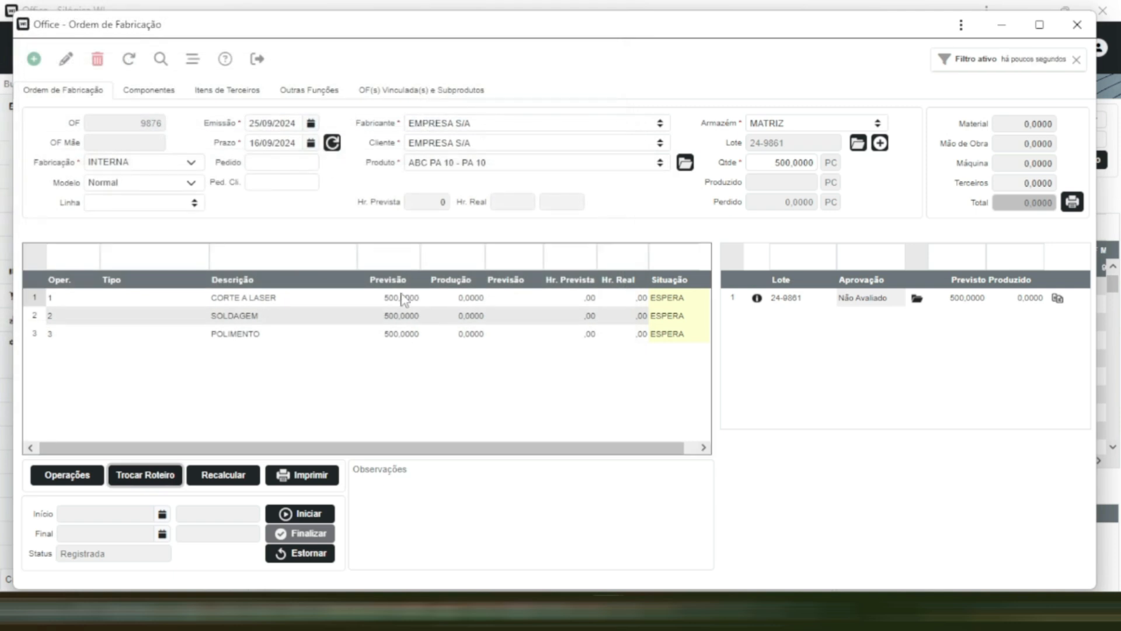
pyautogui.click(220, 488)
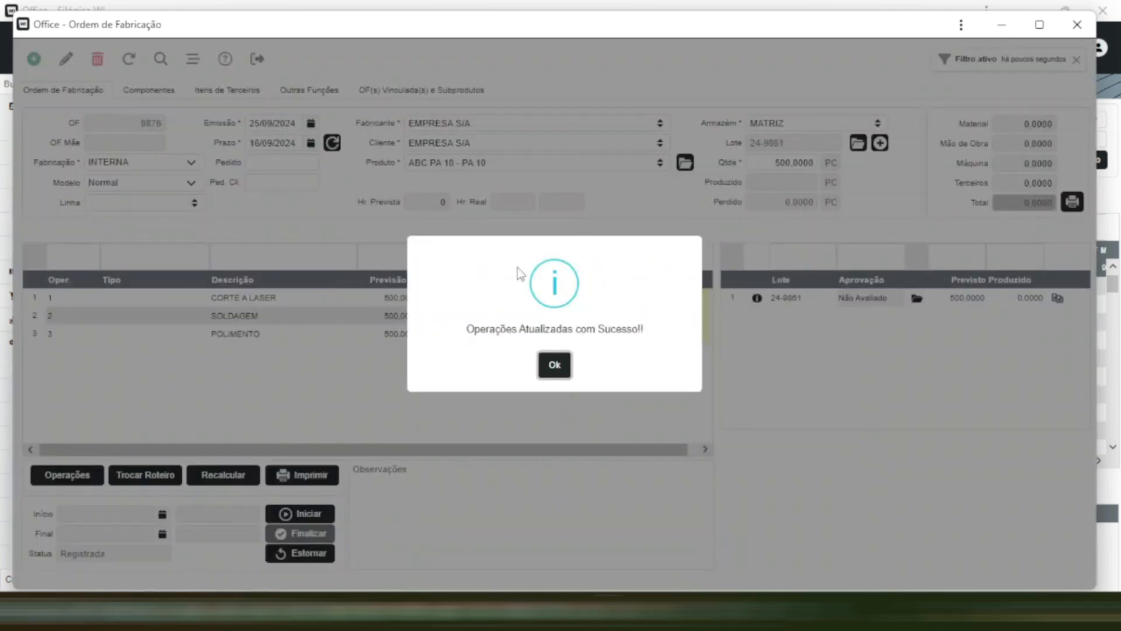
pyautogui.click(555, 365)
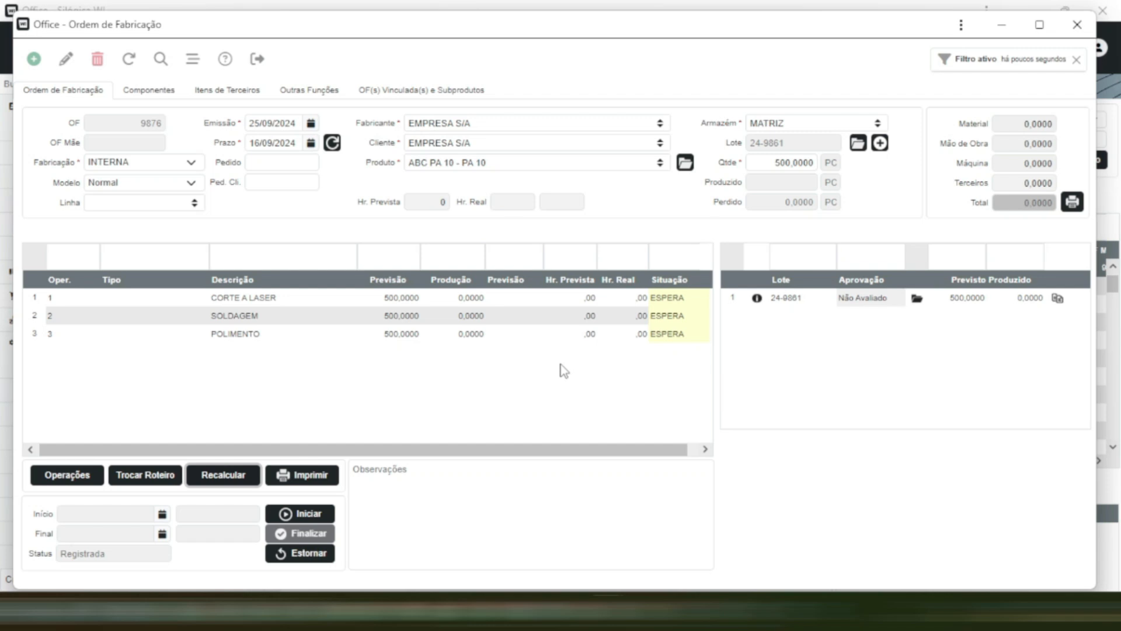
# - Preview the printed production order, close the preview, and start production of the order
pyautogui.click(303, 482)
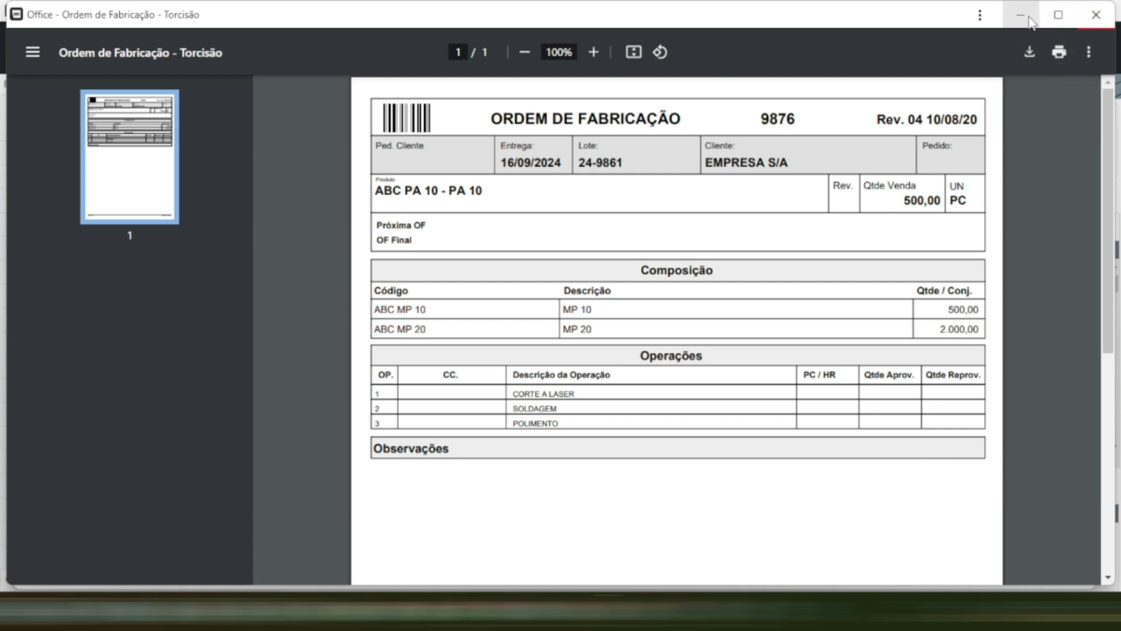
pyautogui.click(1096, 15)
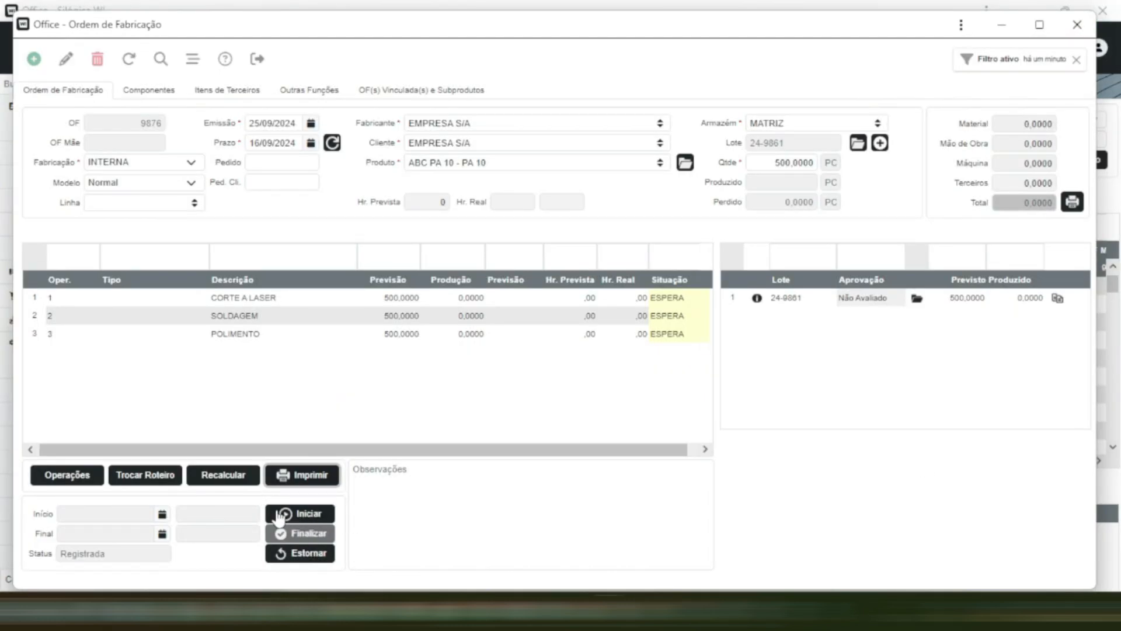
pyautogui.click(288, 515)
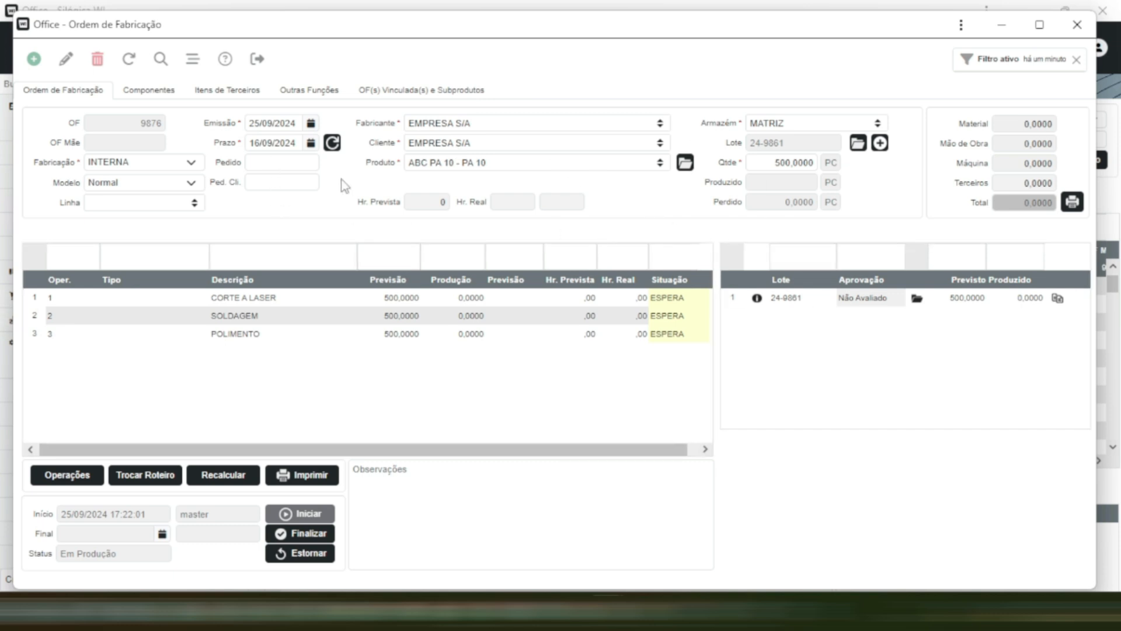
# - Add raw material 001.01.02.0001 TESTE - Produto de Teste 02 to the order's components with quantity 1000 and save it
pyautogui.click(157, 99)
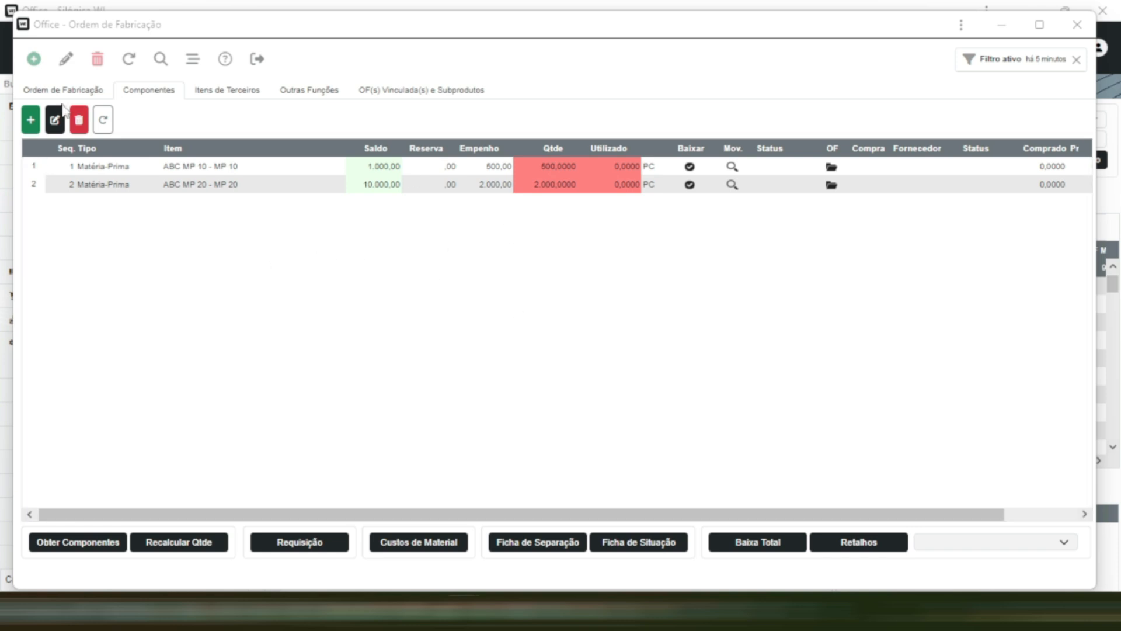
pyautogui.click(30, 129)
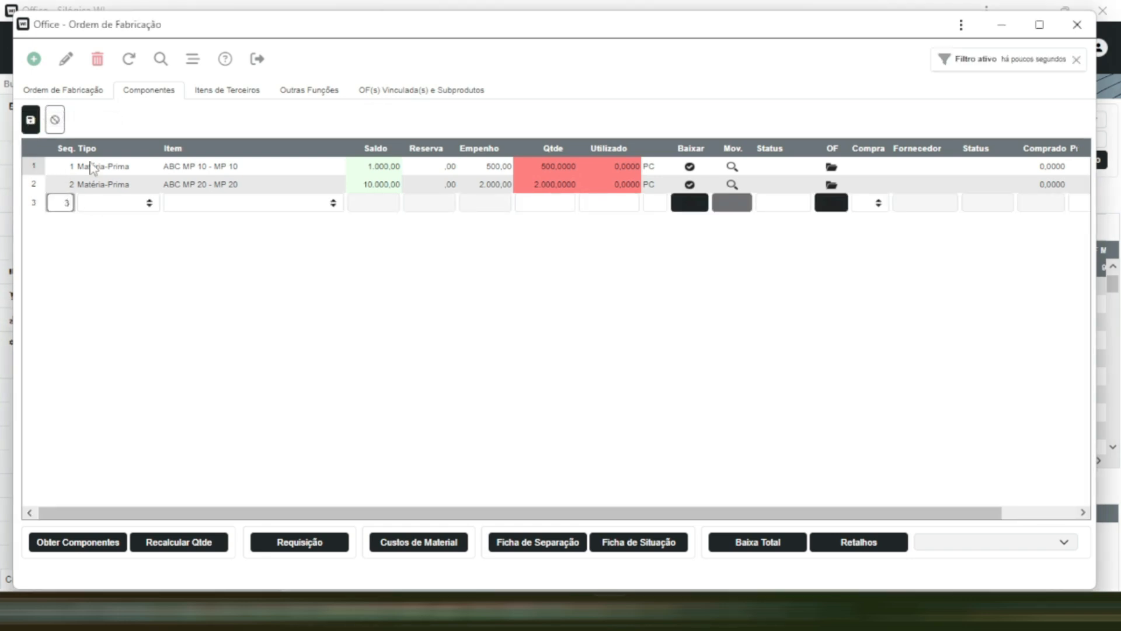
pyautogui.click(149, 205)
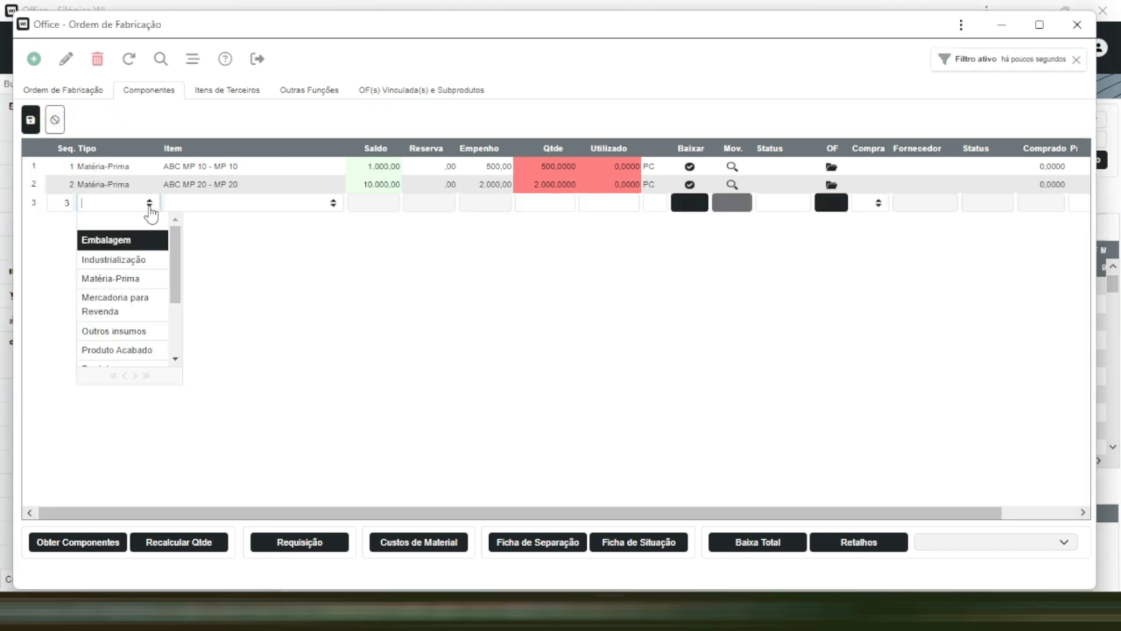
pyautogui.click(138, 282)
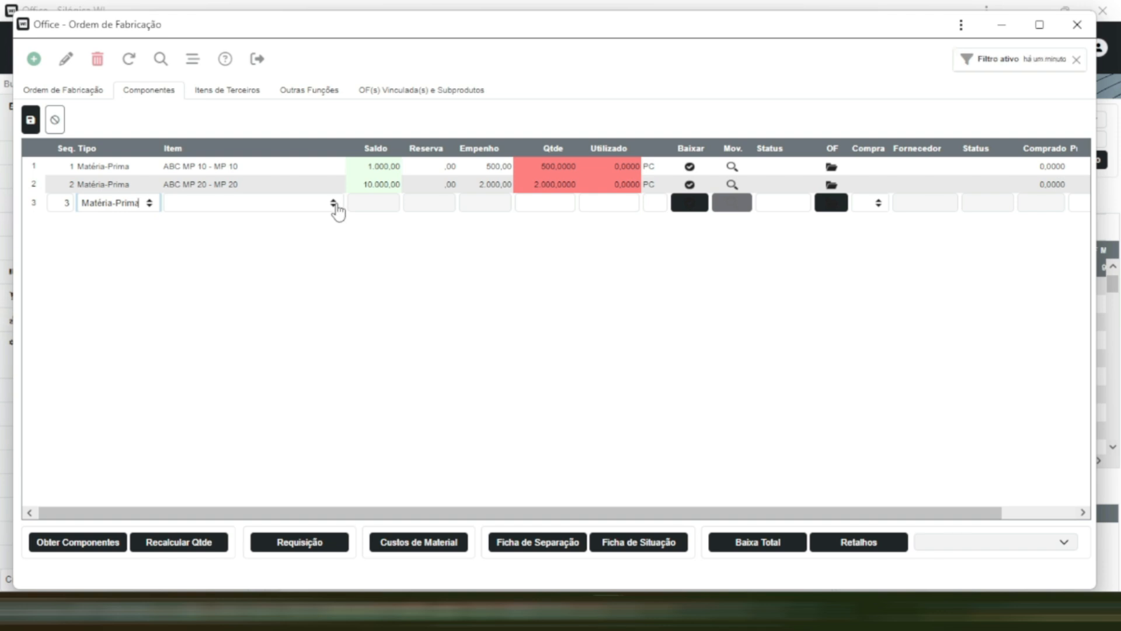
pyautogui.click(333, 205)
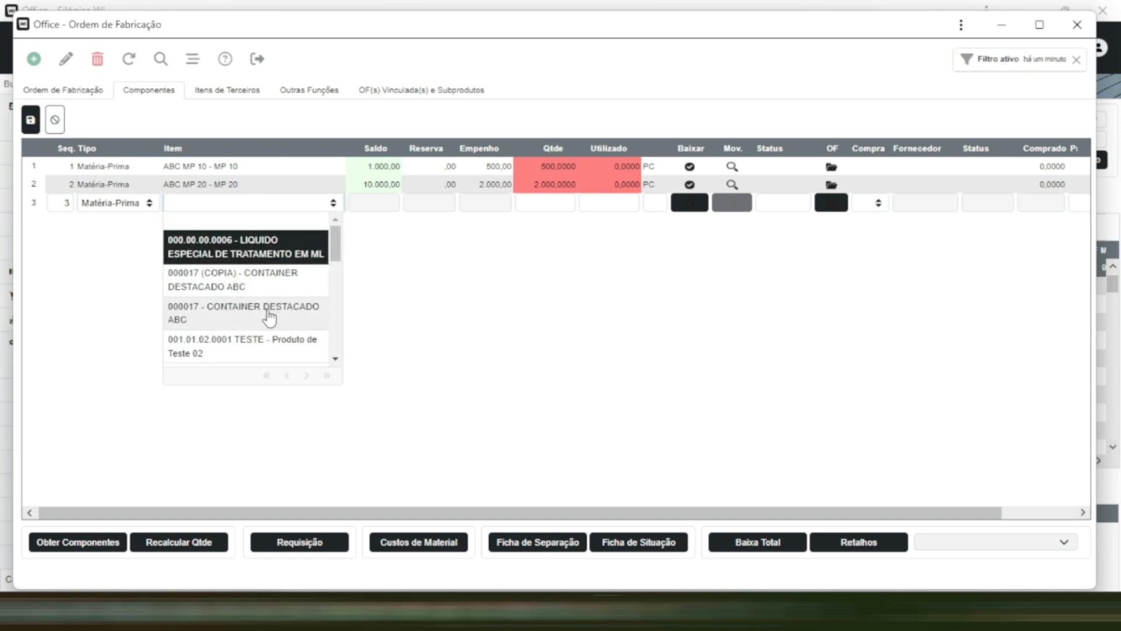
pyautogui.click(265, 344)
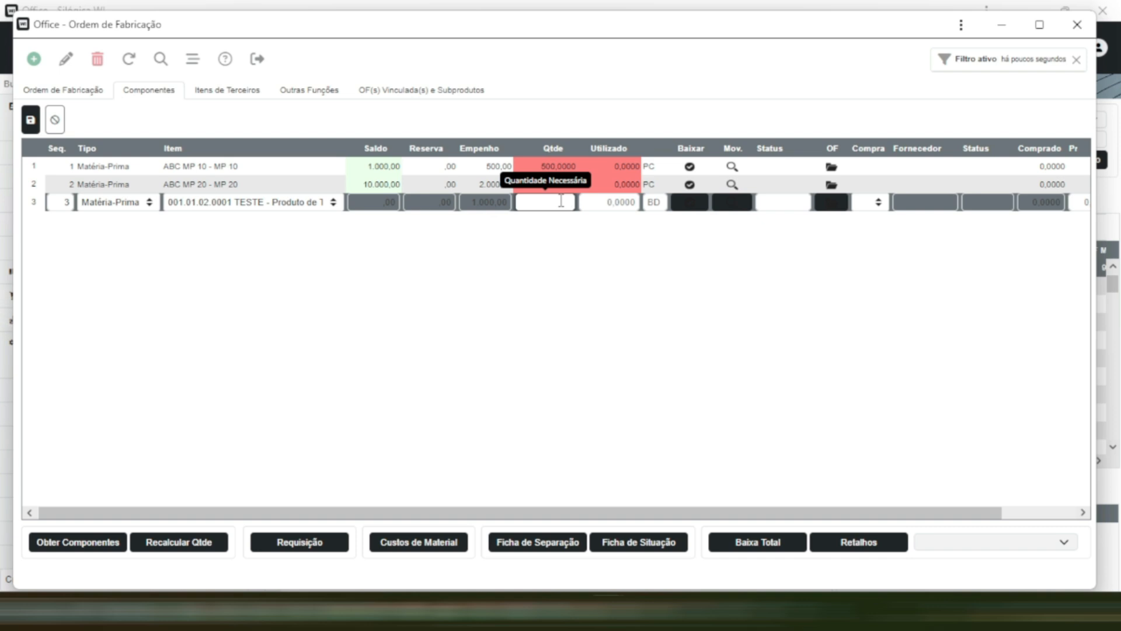
pyautogui.write('1000')
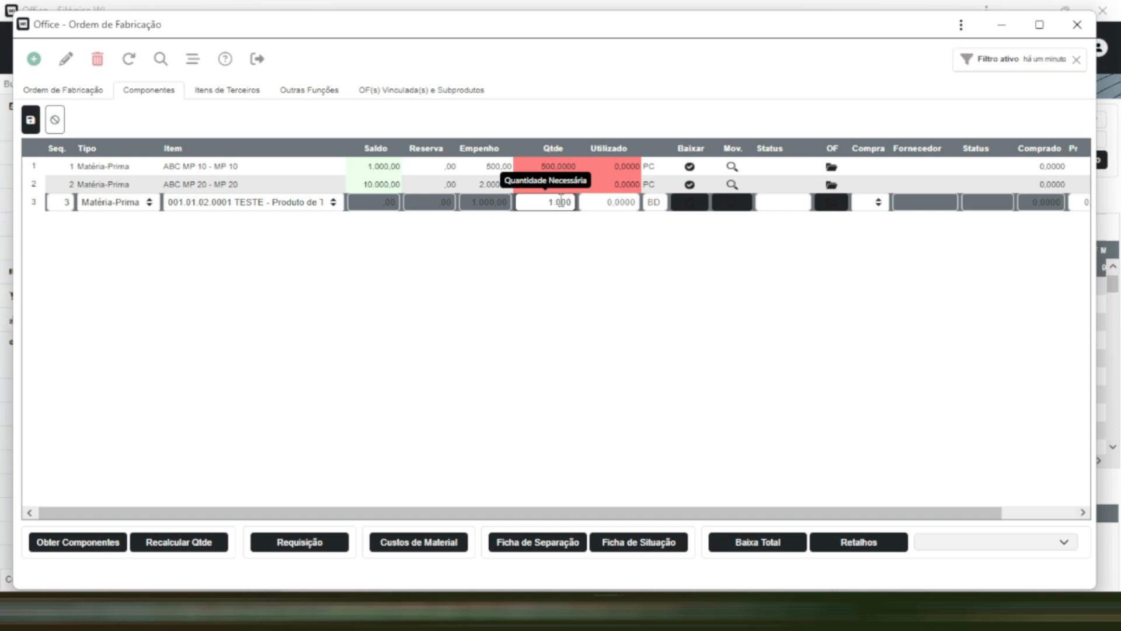
pyautogui.click(30, 120)
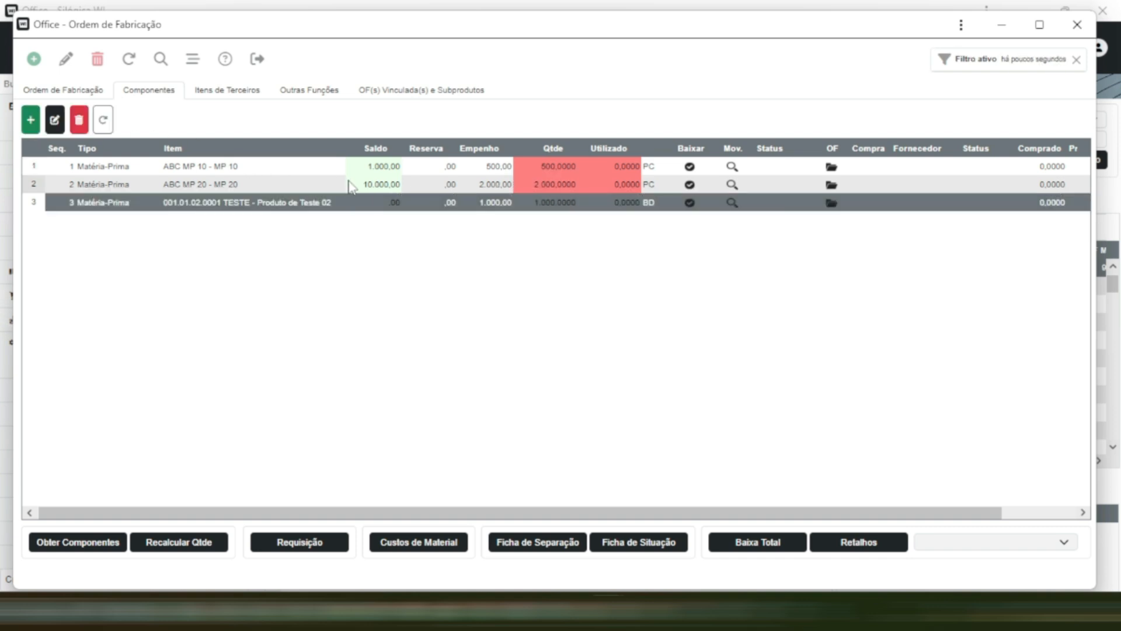
# - Delete the ABC MP 20 and 001.01.02.0001 TESTE components from the production order
pyautogui.click(350, 185)
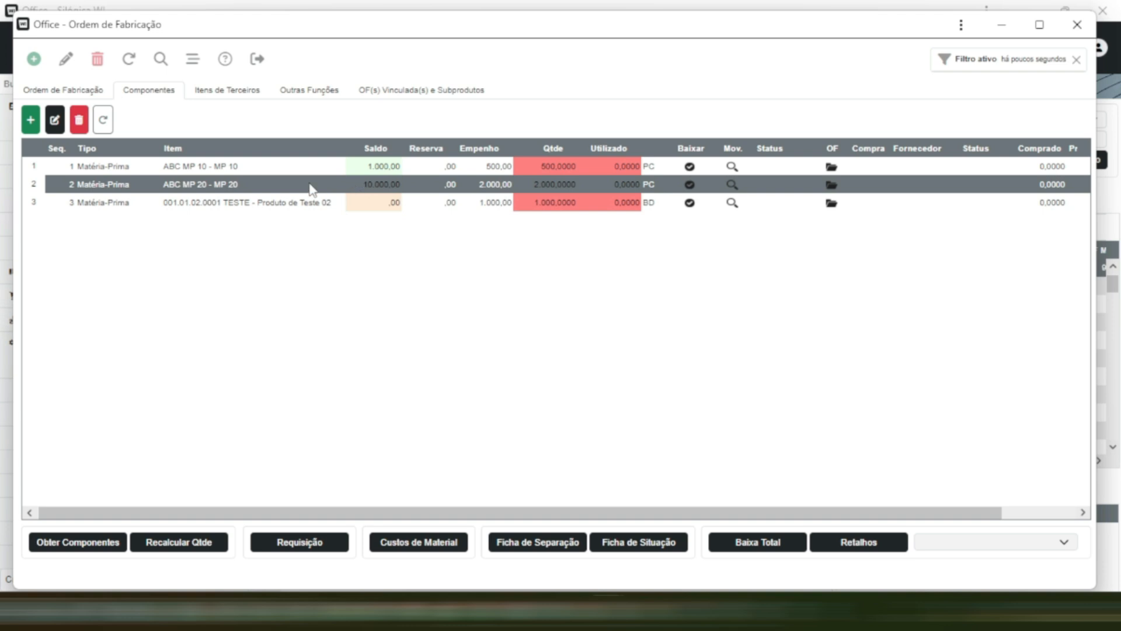
pyautogui.click(80, 123)
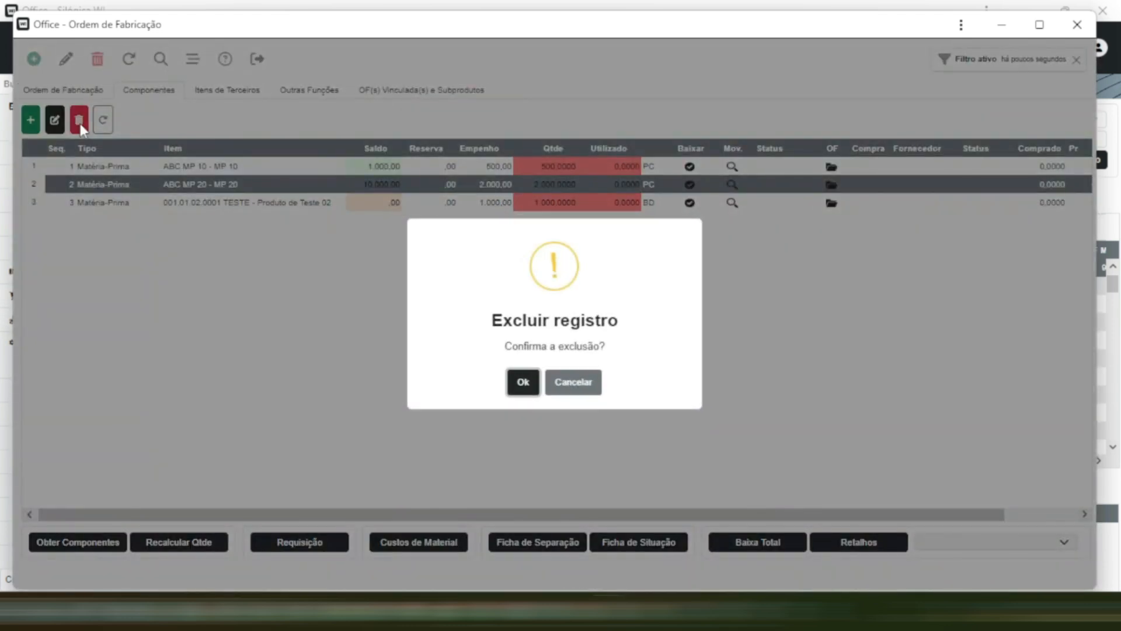
pyautogui.click(523, 381)
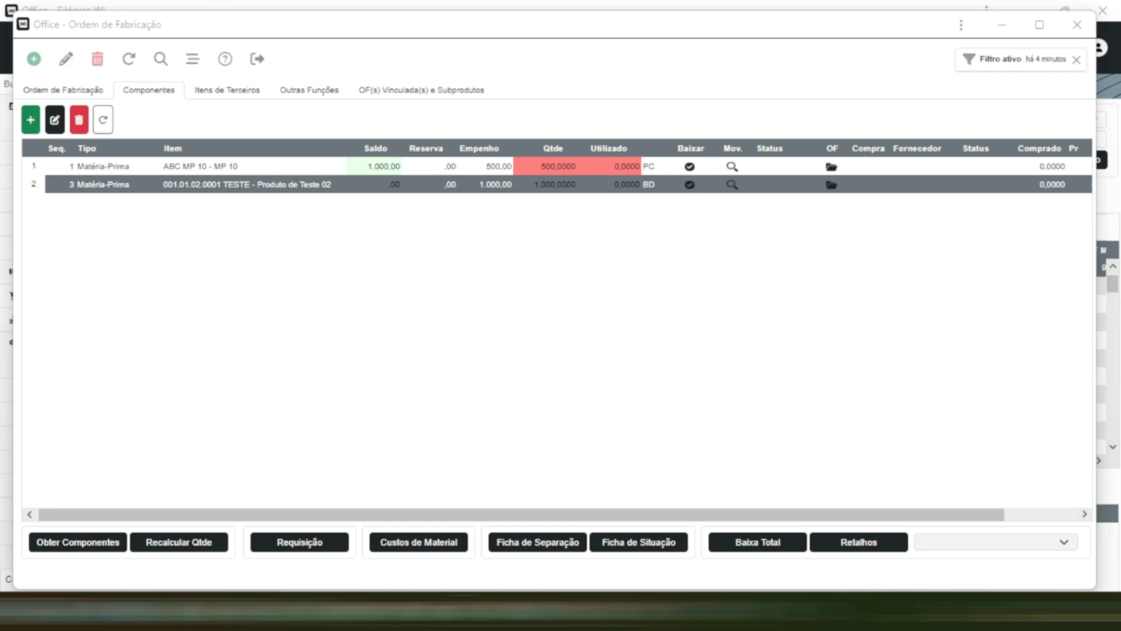
pyautogui.click(87, 119)
pyautogui.click(525, 377)
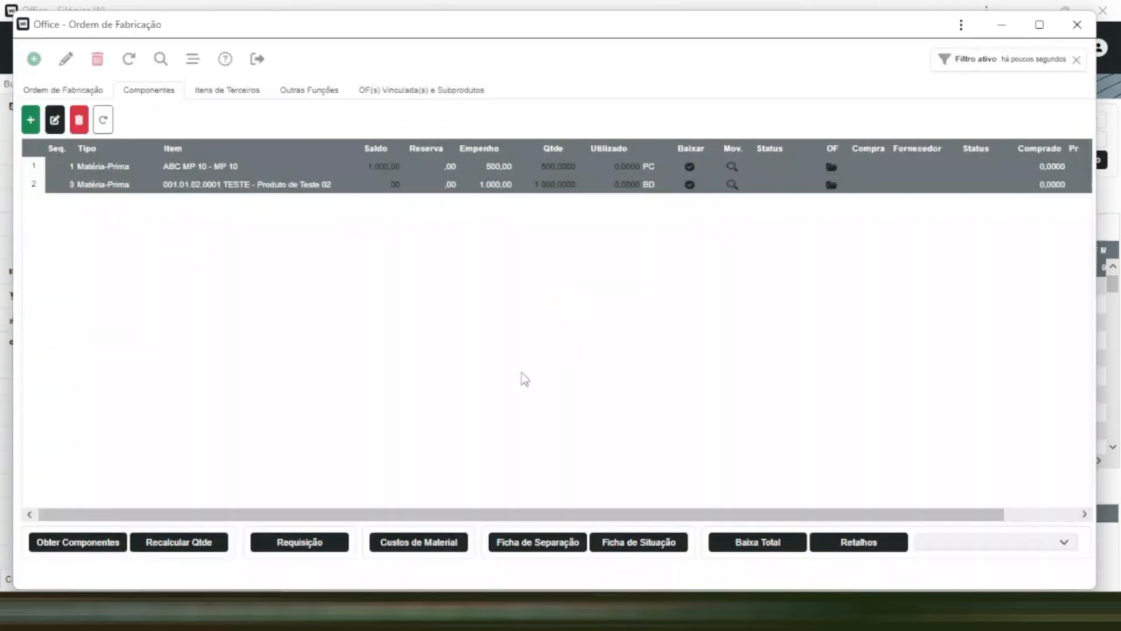
# - Add raw material ABC MP 20 to the order's components with required quantity 2000 and save the line
pyautogui.click(31, 120)
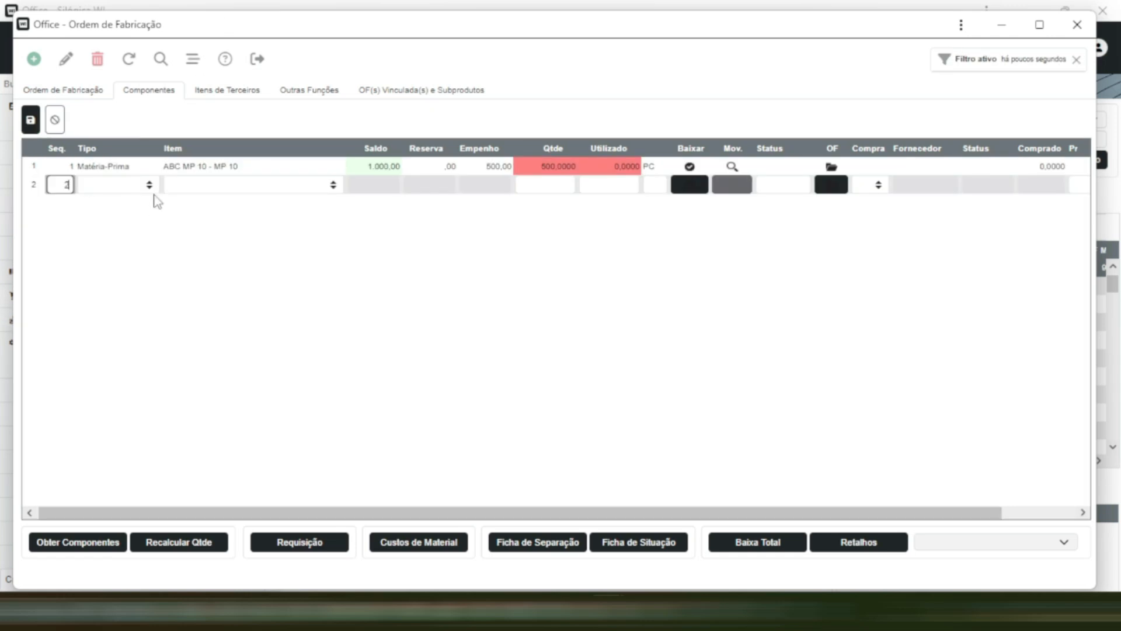
pyautogui.click(147, 185)
pyautogui.click(142, 259)
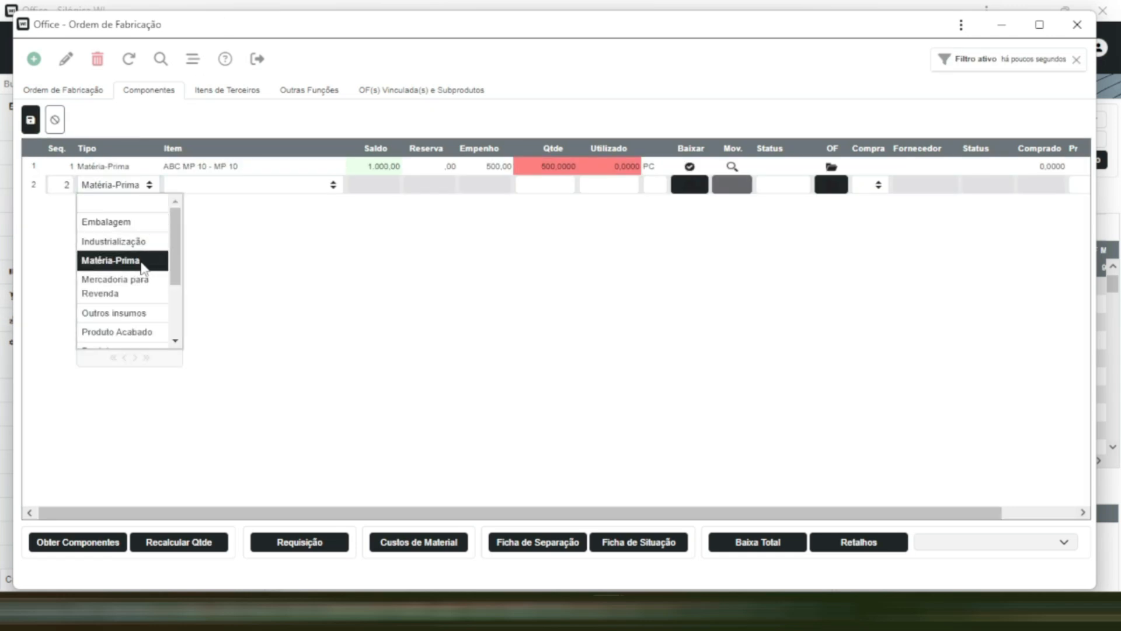
pyautogui.click(330, 192)
pyautogui.write('MP')
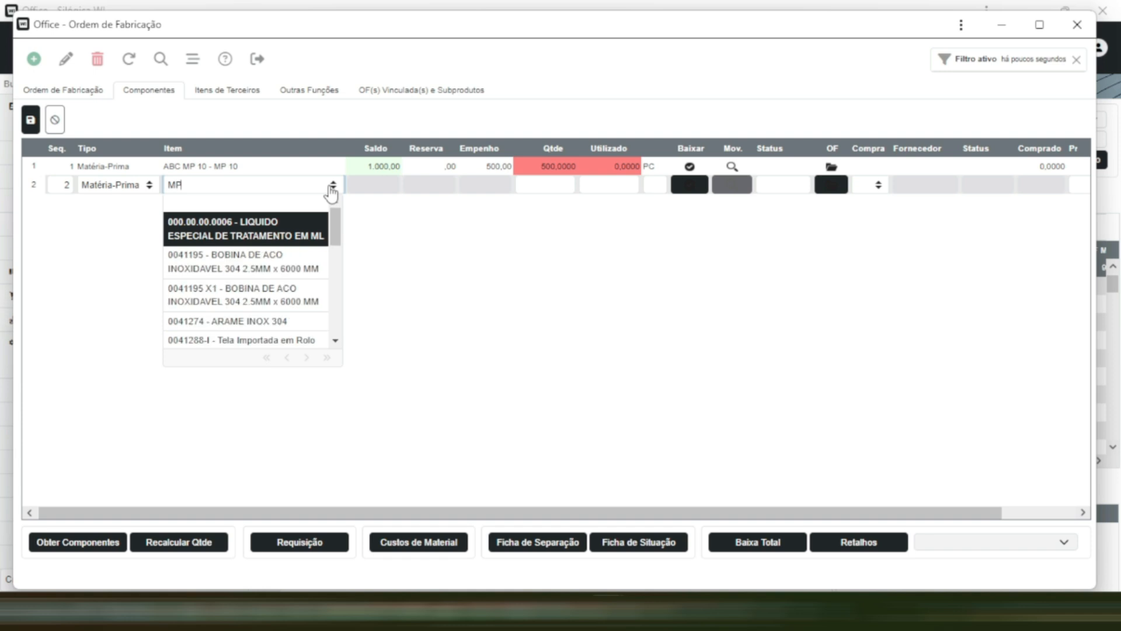
pyautogui.write(' 20')
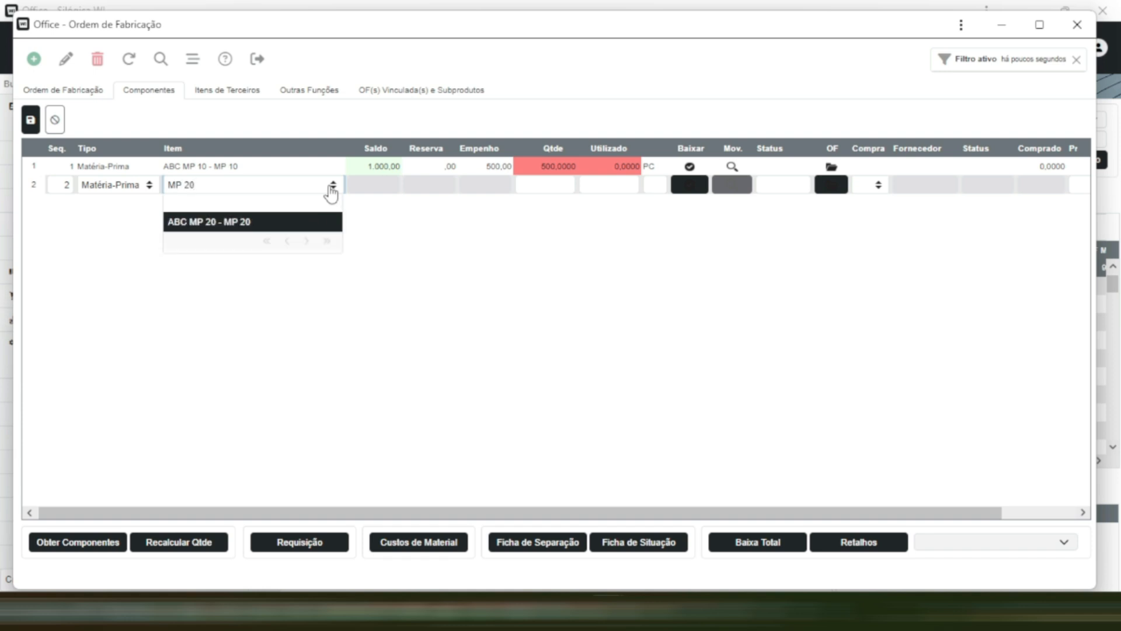
pyautogui.click(562, 186)
pyautogui.write('2000')
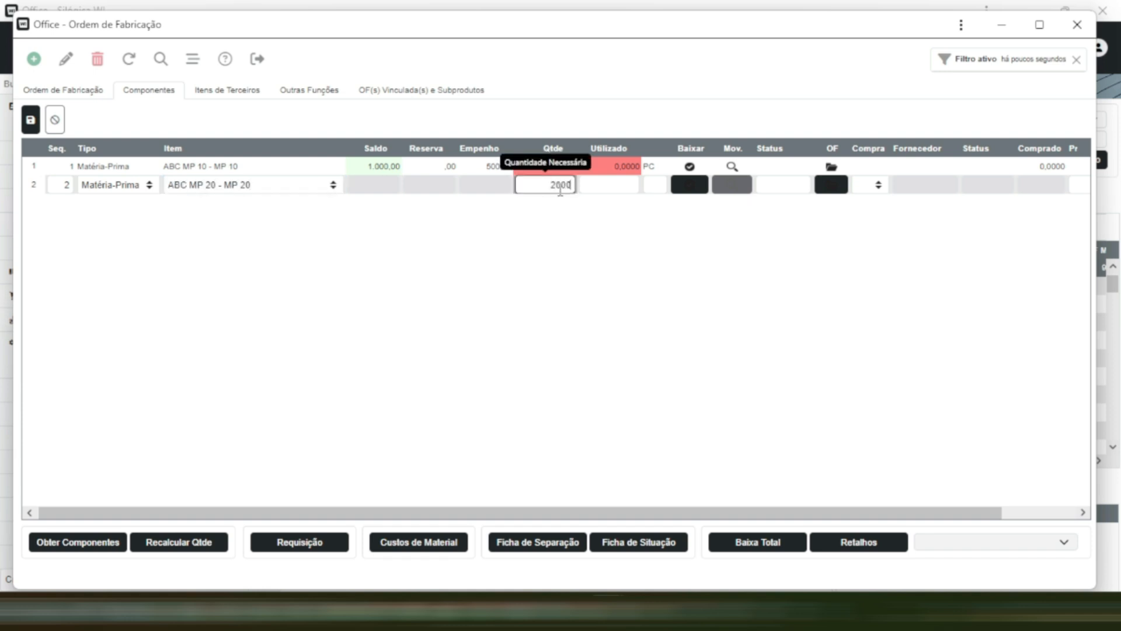
pyautogui.click(30, 119)
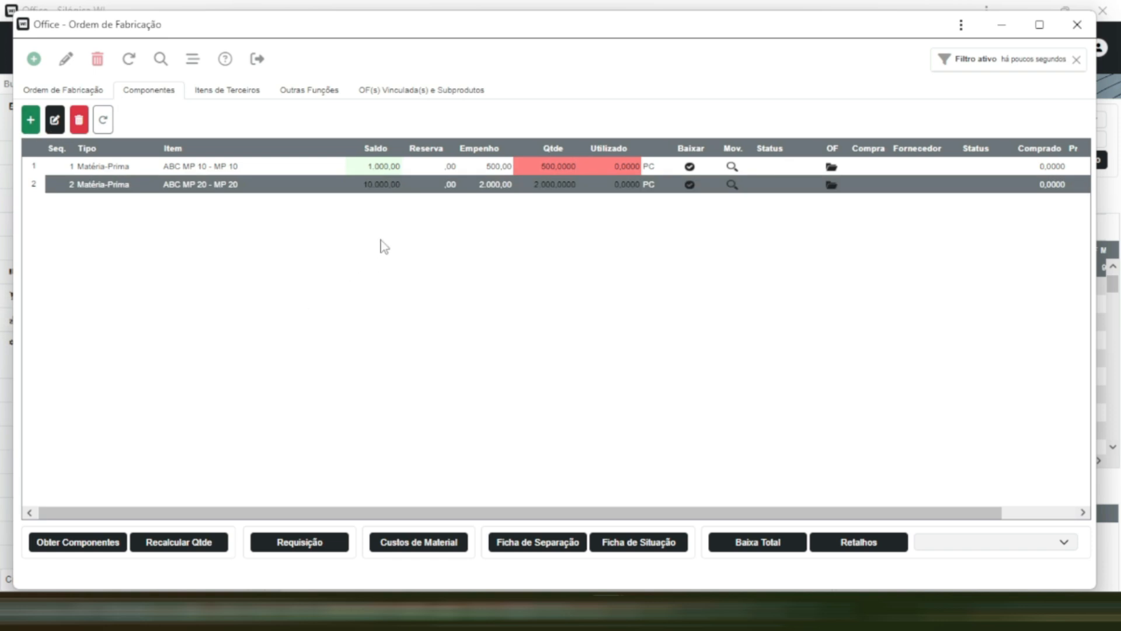
# - Delete all components from the production order and retrieve them again from the product's bill of materials
pyautogui.click(88, 542)
pyautogui.rightClick(327, 195)
pyautogui.click(79, 120)
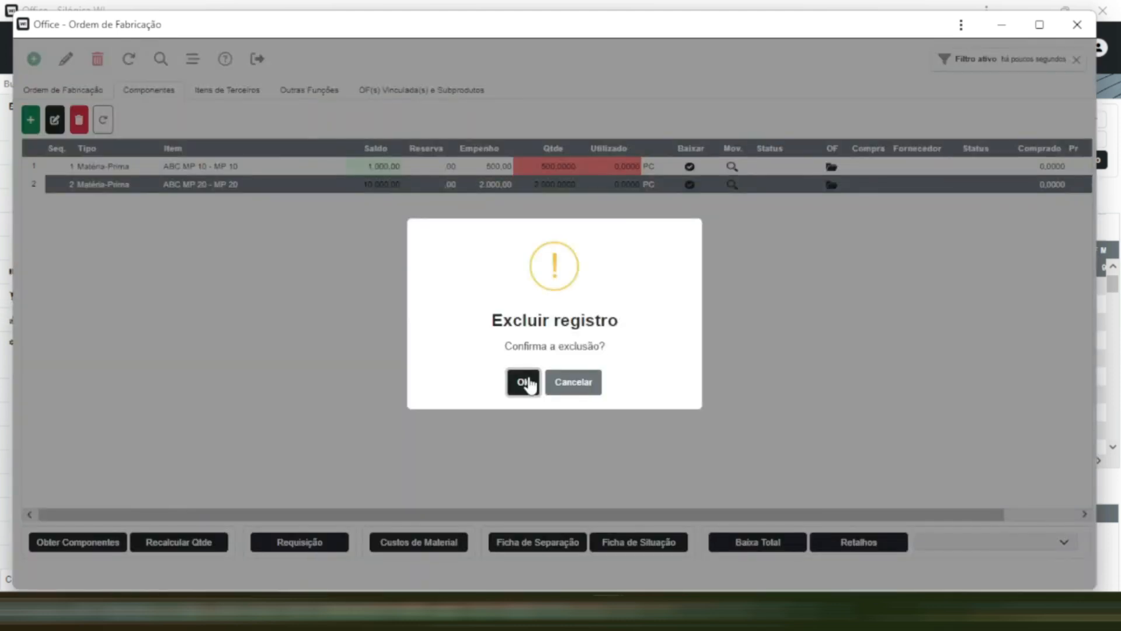
pyautogui.click(524, 383)
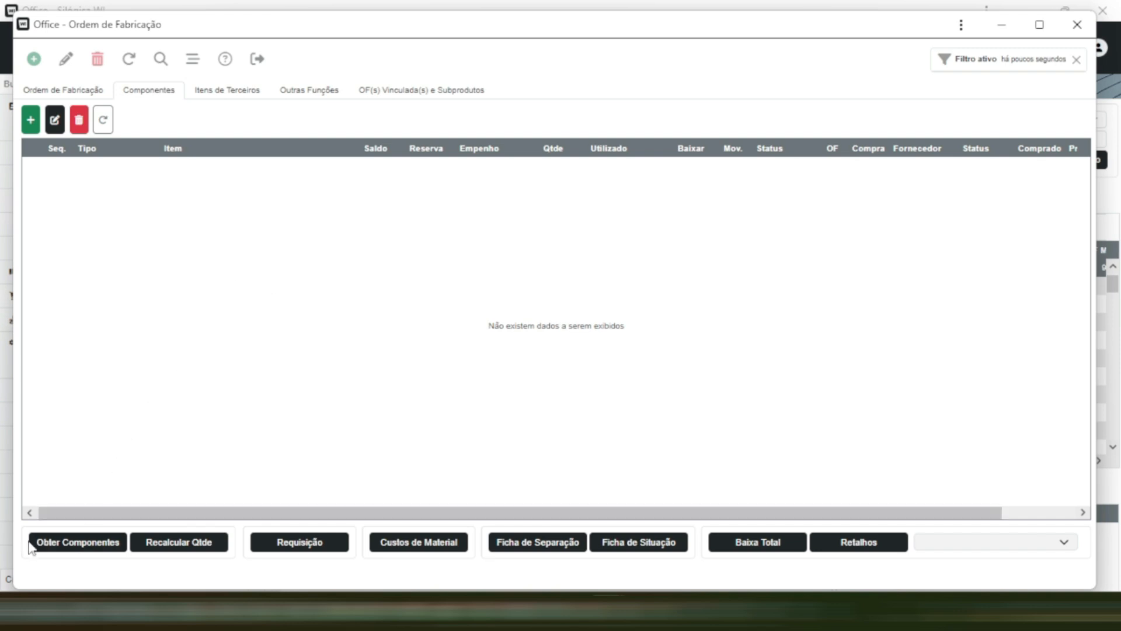
pyautogui.click(59, 547)
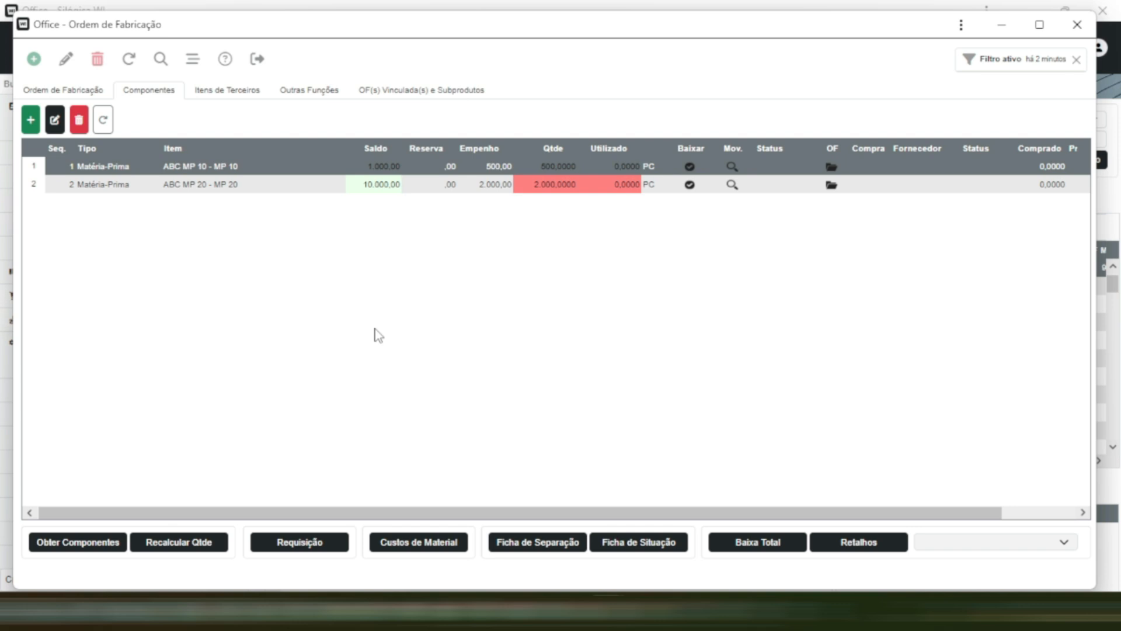
# - Create and save a material requisition for company EMPRESA S/A, assigning the first listed employee as requester
pyautogui.click(299, 545)
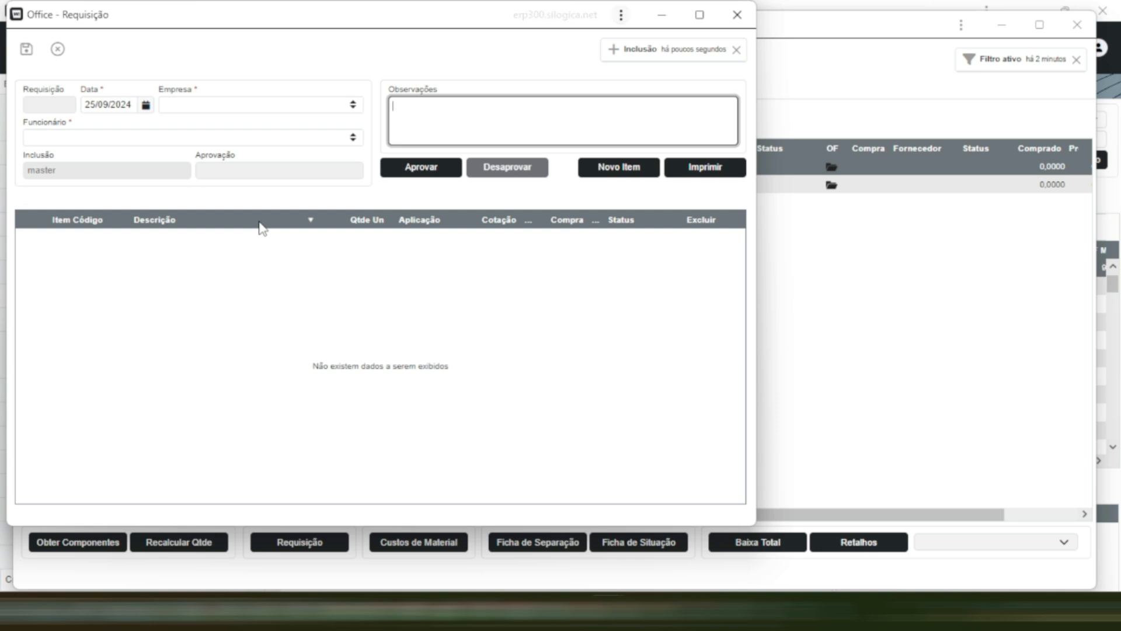
pyautogui.click(357, 109)
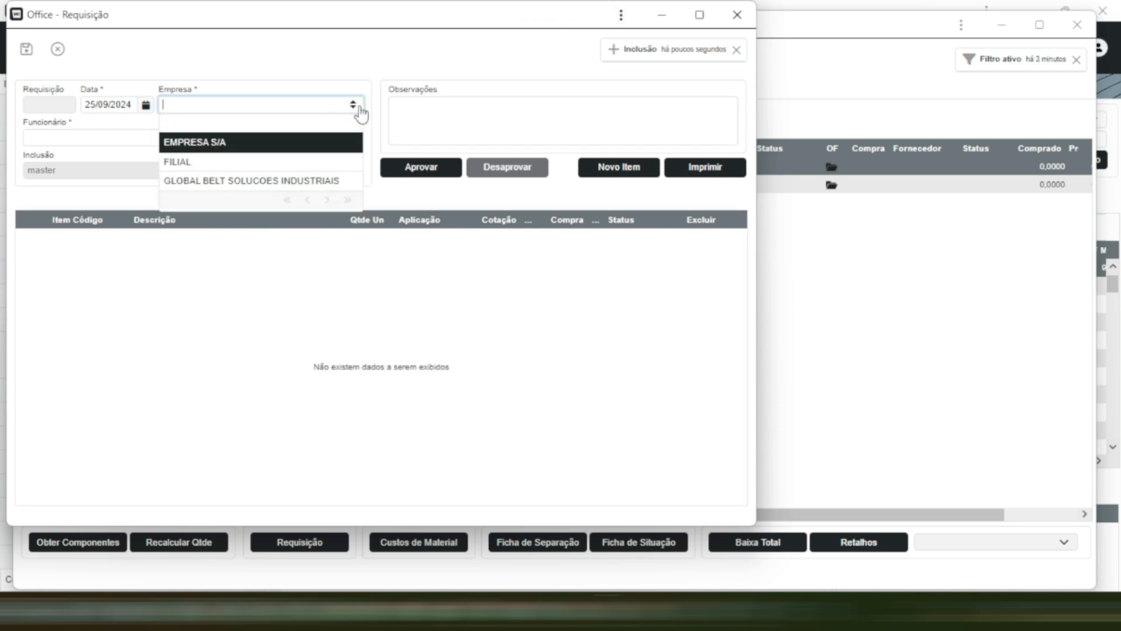
pyautogui.click(316, 140)
pyautogui.click(359, 139)
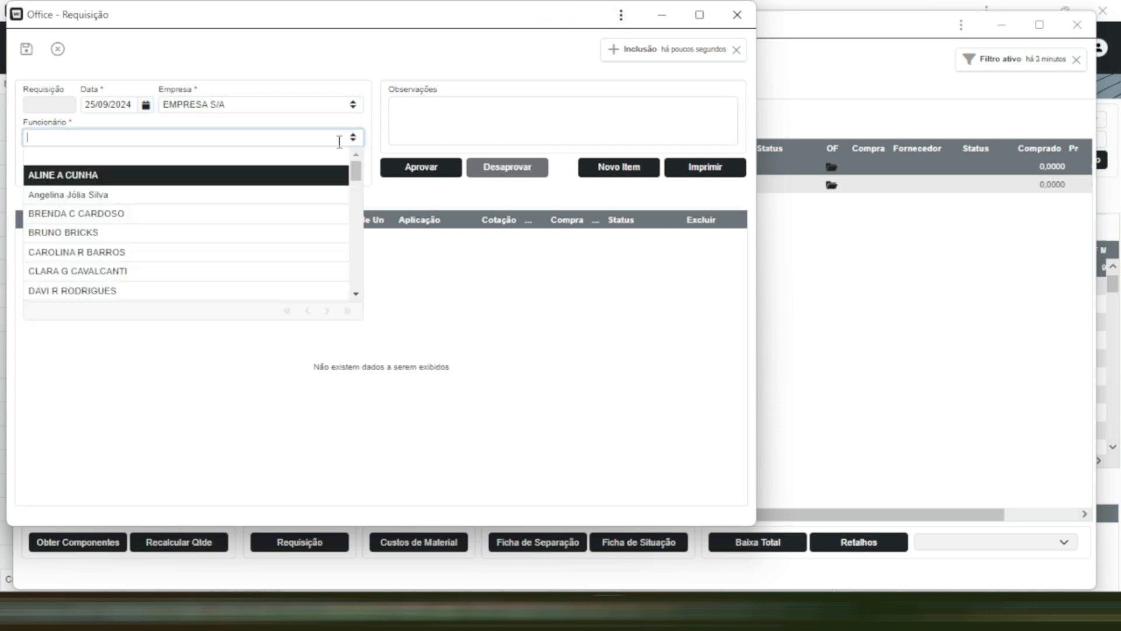
pyautogui.click(211, 180)
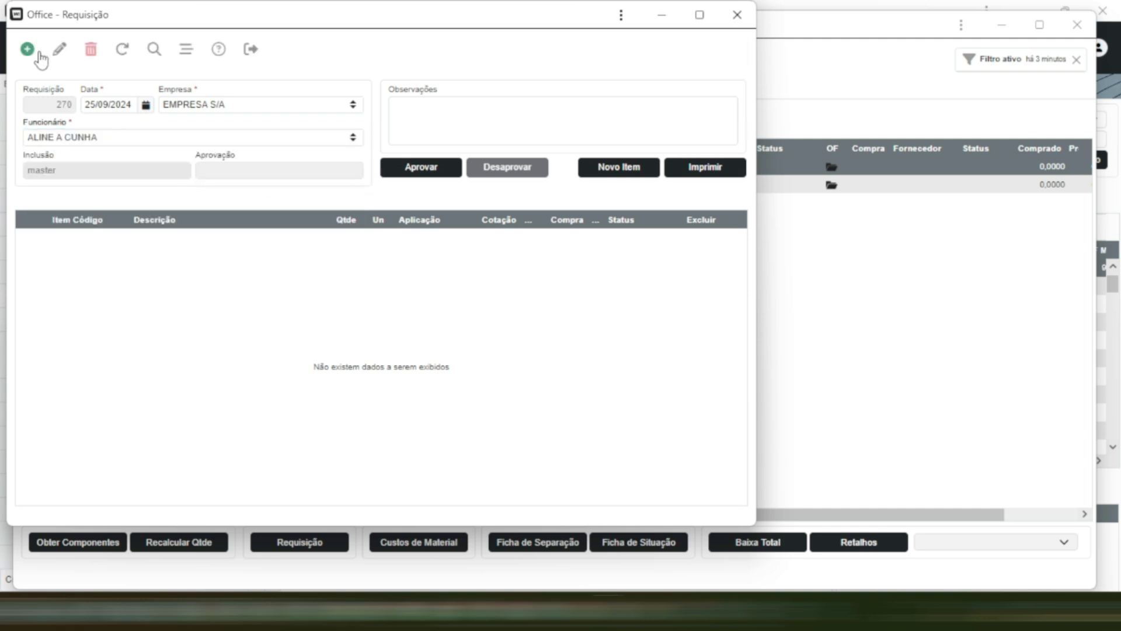
# - Add a new item to the requisition for ABC MP 20 - MP 20 with quantity 50
pyautogui.click(619, 167)
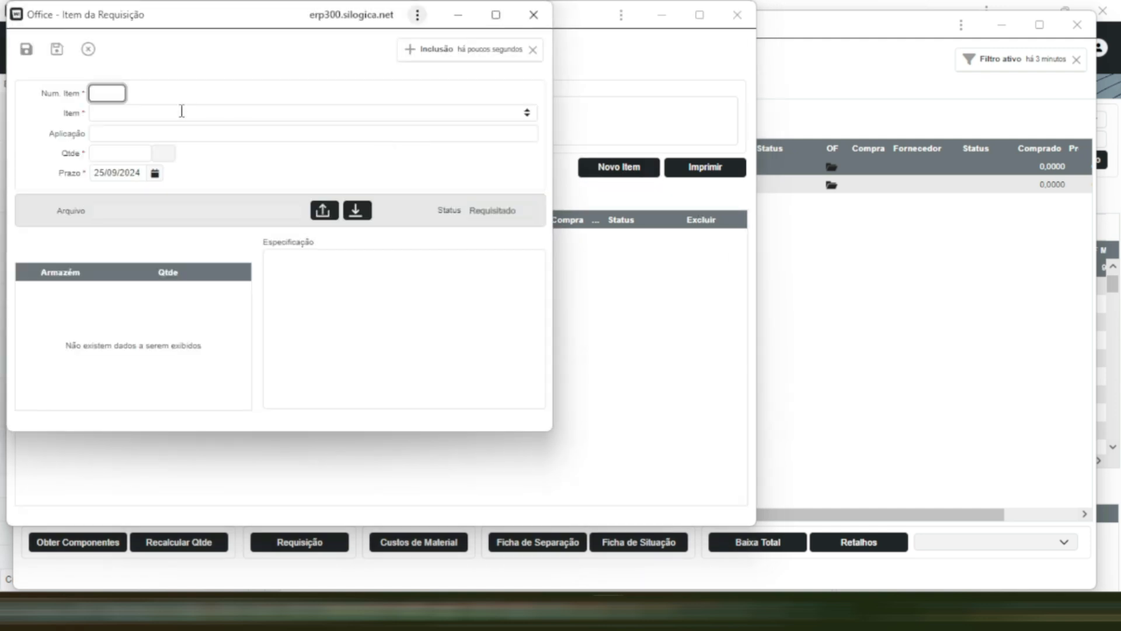
pyautogui.click(526, 112)
pyautogui.write('MP')
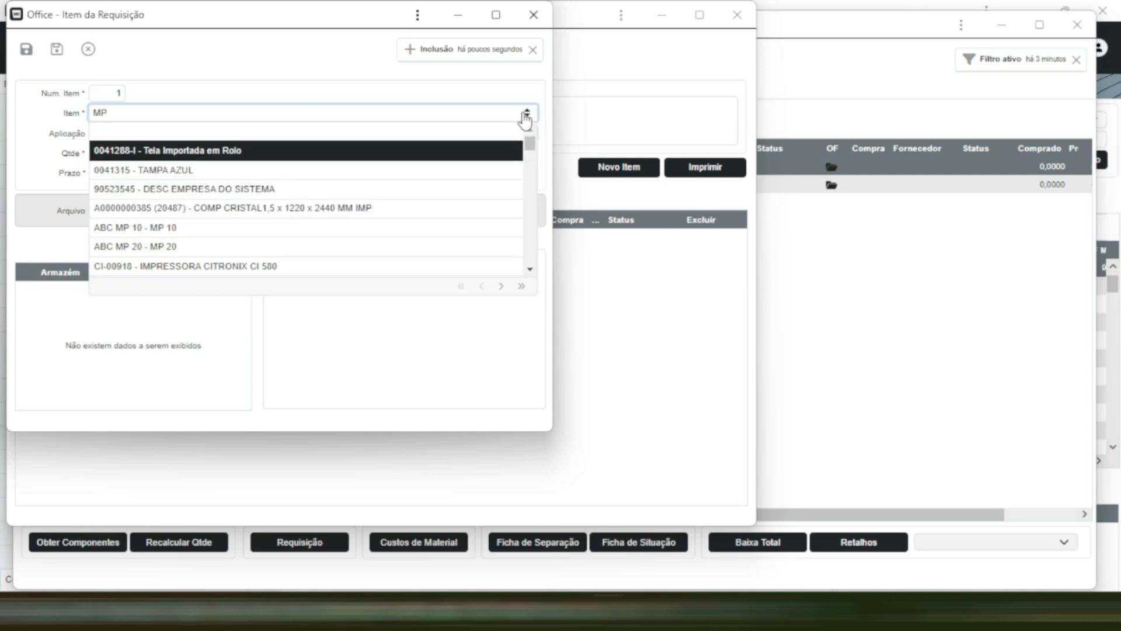
pyautogui.write(' 20')
pyautogui.press('Return')
pyautogui.click(133, 152)
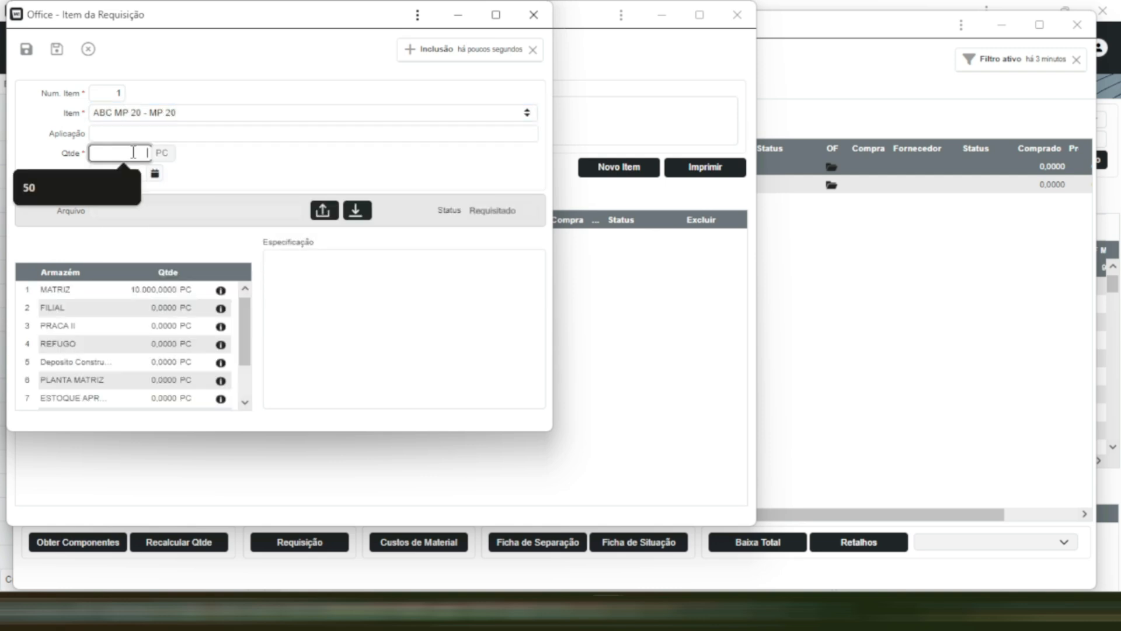
pyautogui.click(74, 186)
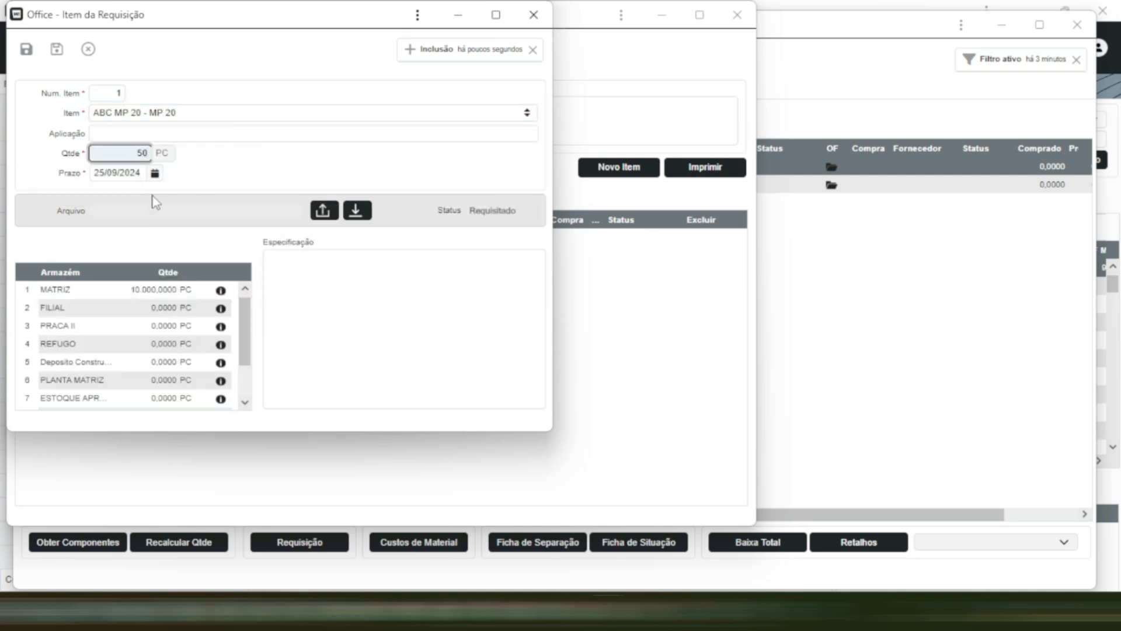
# - Set the requisition item's deadline to 27/09/2024, check its warehouse balances and save the item
pyautogui.click(155, 173)
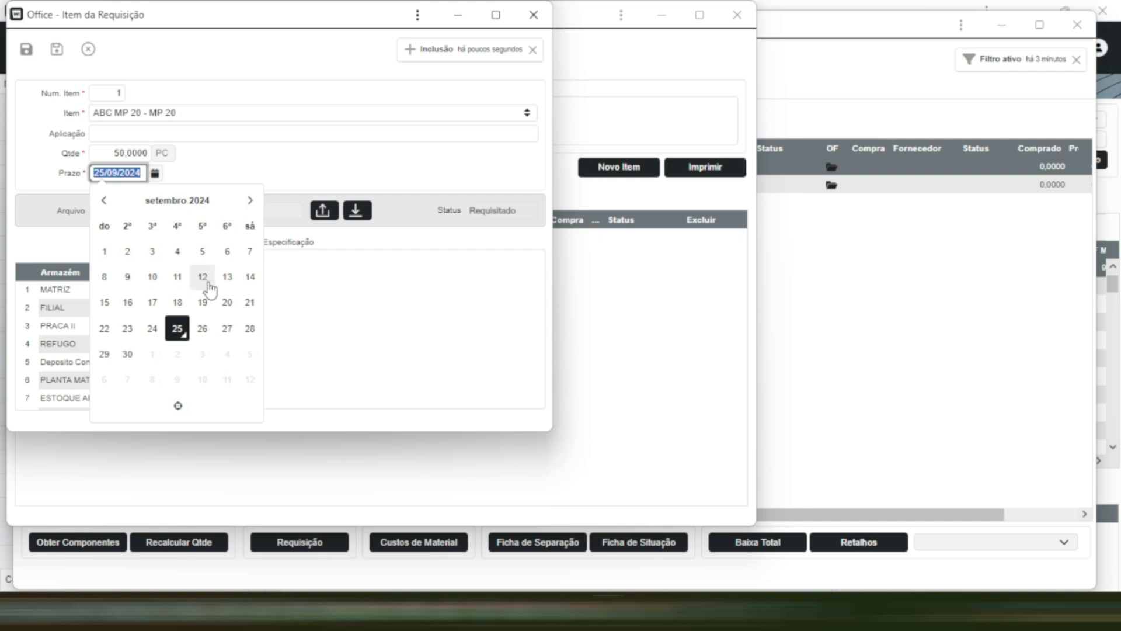
pyautogui.click(227, 328)
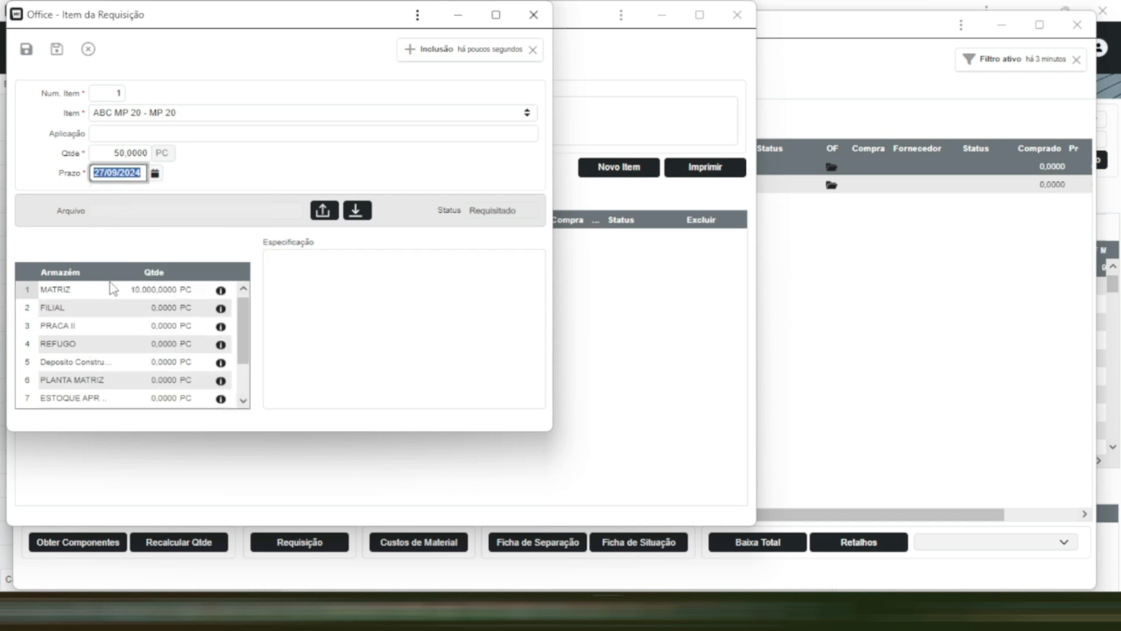
pyautogui.scroll(-1, 106, 310)
pyautogui.scroll(2, 107, 313)
pyautogui.scroll(-2, 149, 327)
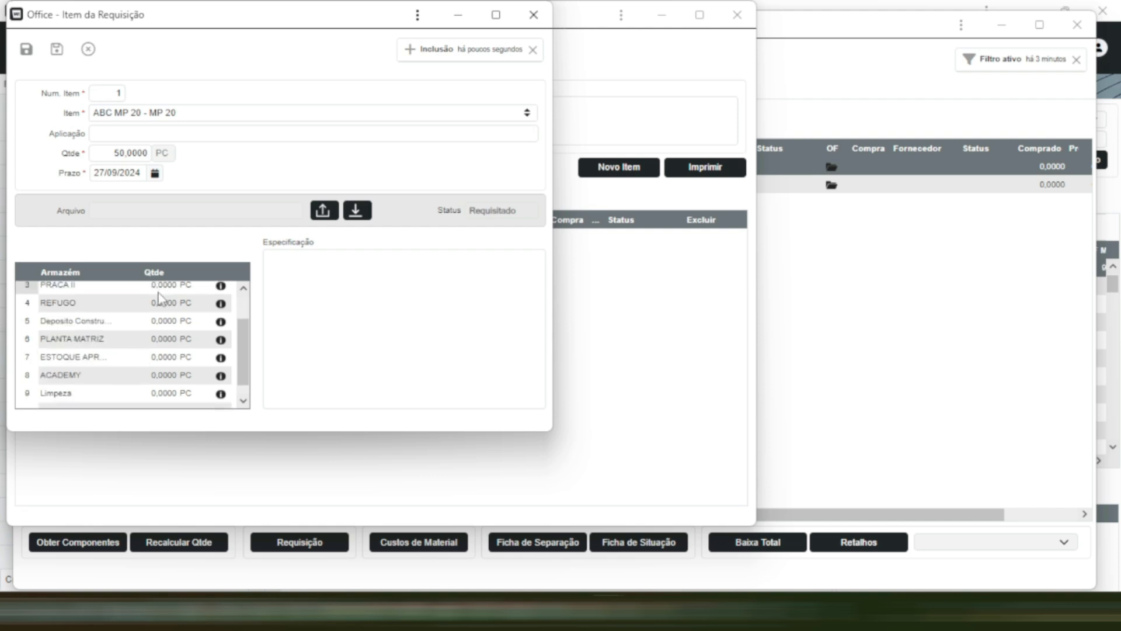
pyautogui.scroll(2, 147, 327)
pyautogui.click(26, 49)
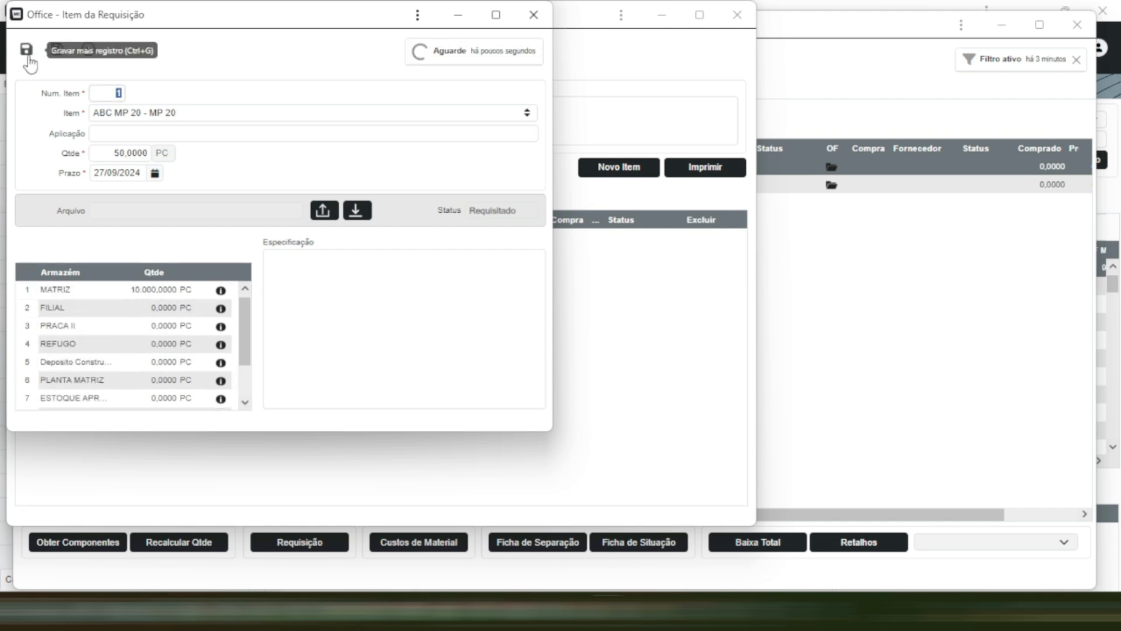
pyautogui.click(458, 14)
# - Refresh the current requisition record and approve the requisition, then return to the production order's components
pyautogui.click(122, 49)
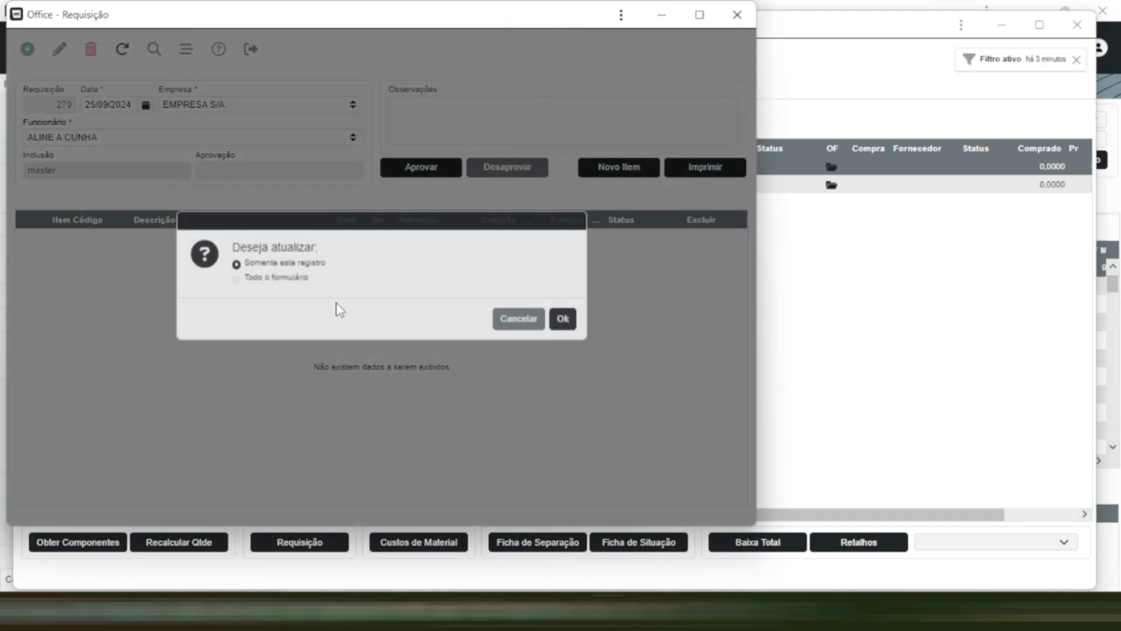
pyautogui.click(562, 321)
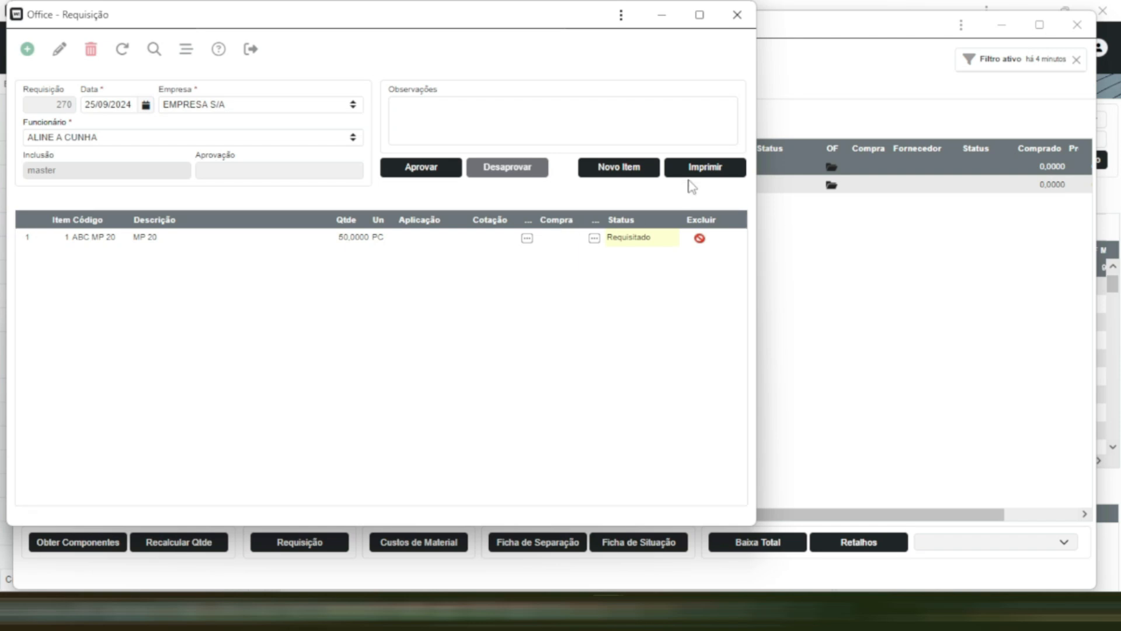
pyautogui.click(423, 172)
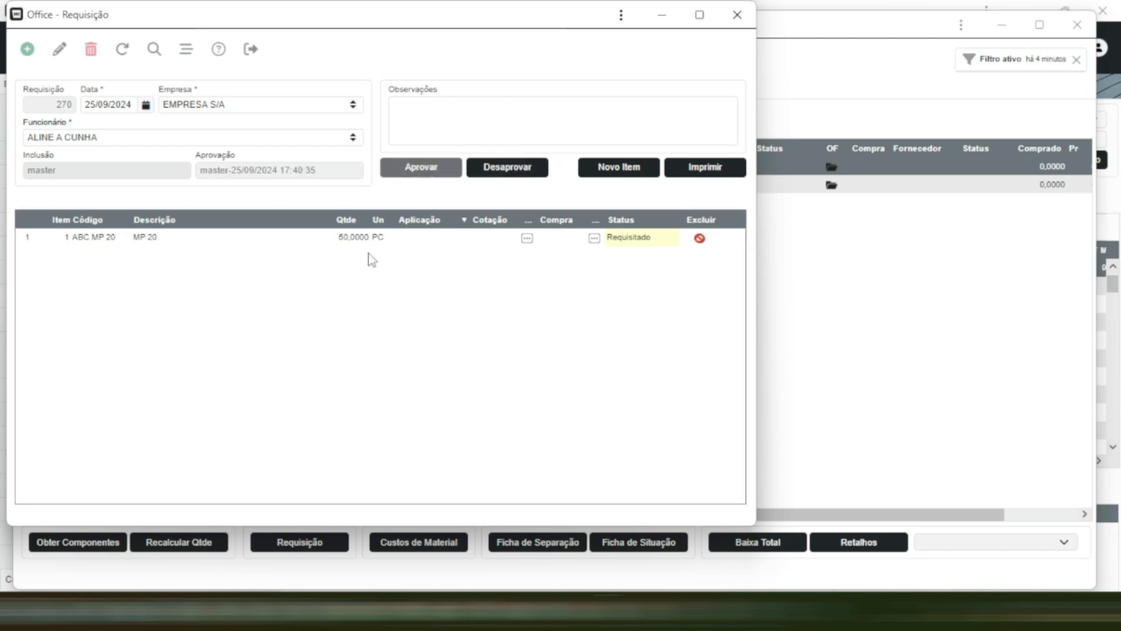
pyautogui.click(662, 15)
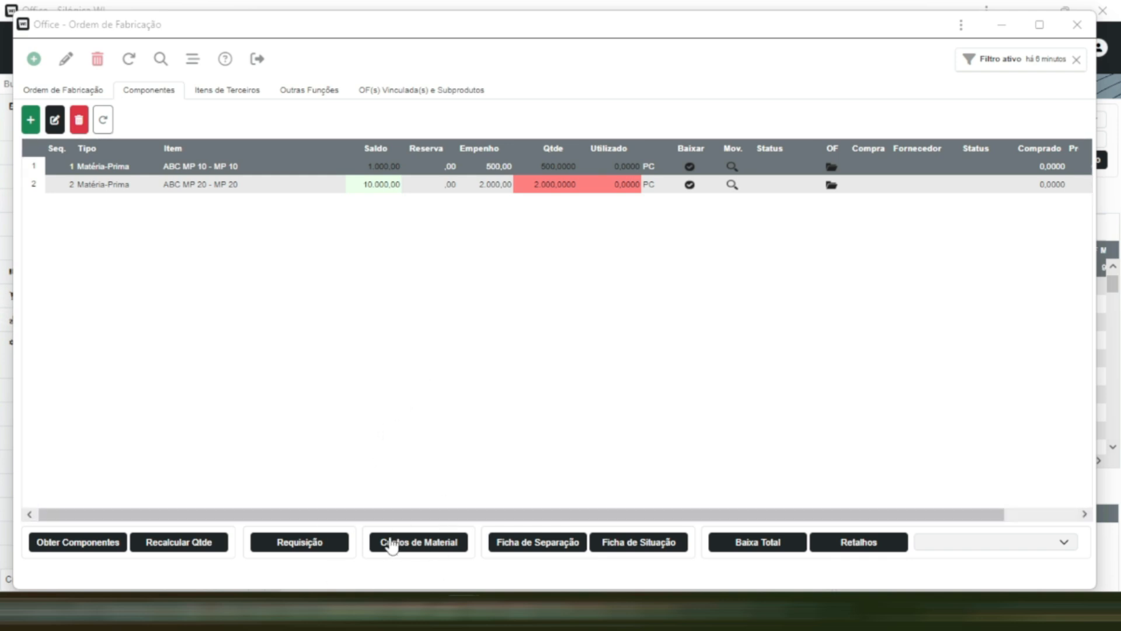
# - Review the production order's material costs and its separation and situation sheets
pyautogui.click(428, 548)
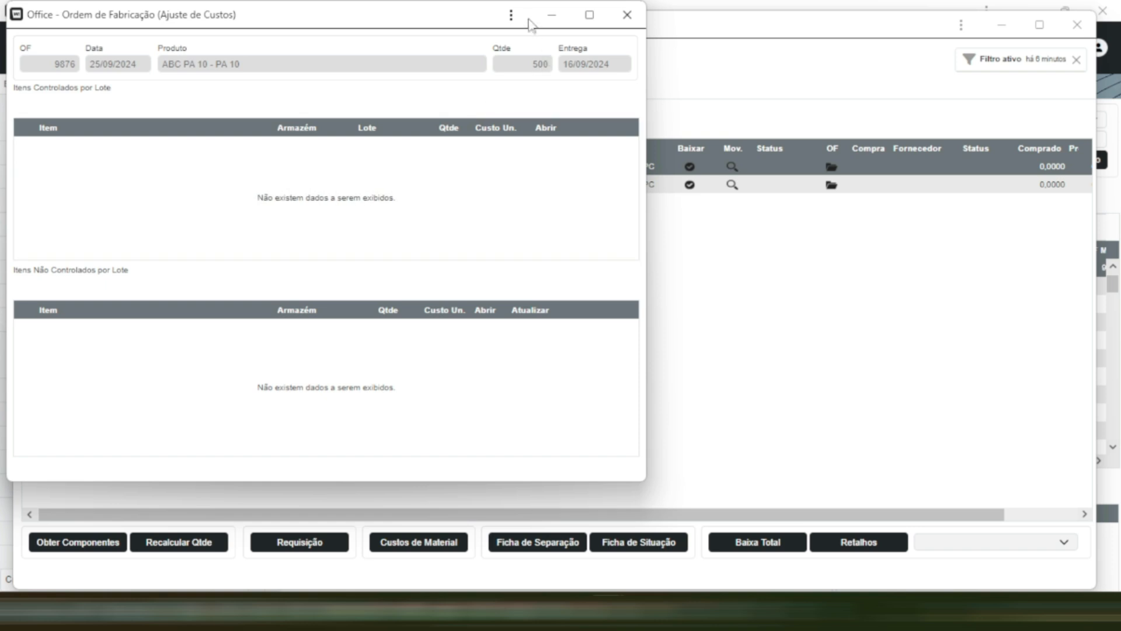
pyautogui.click(551, 22)
pyautogui.click(534, 548)
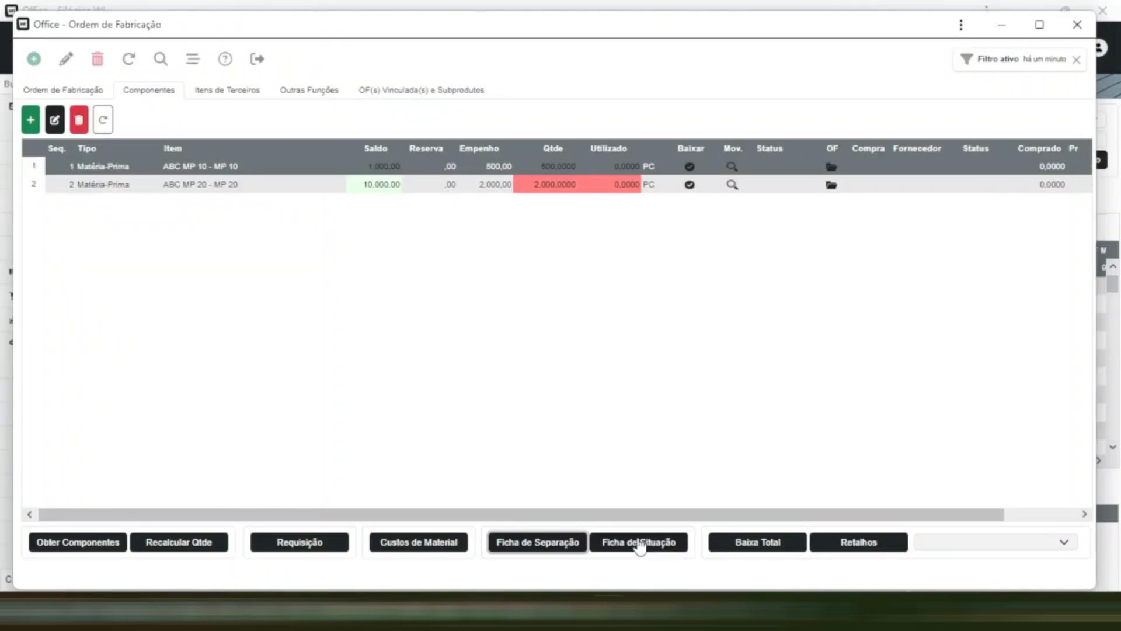
pyautogui.click(625, 550)
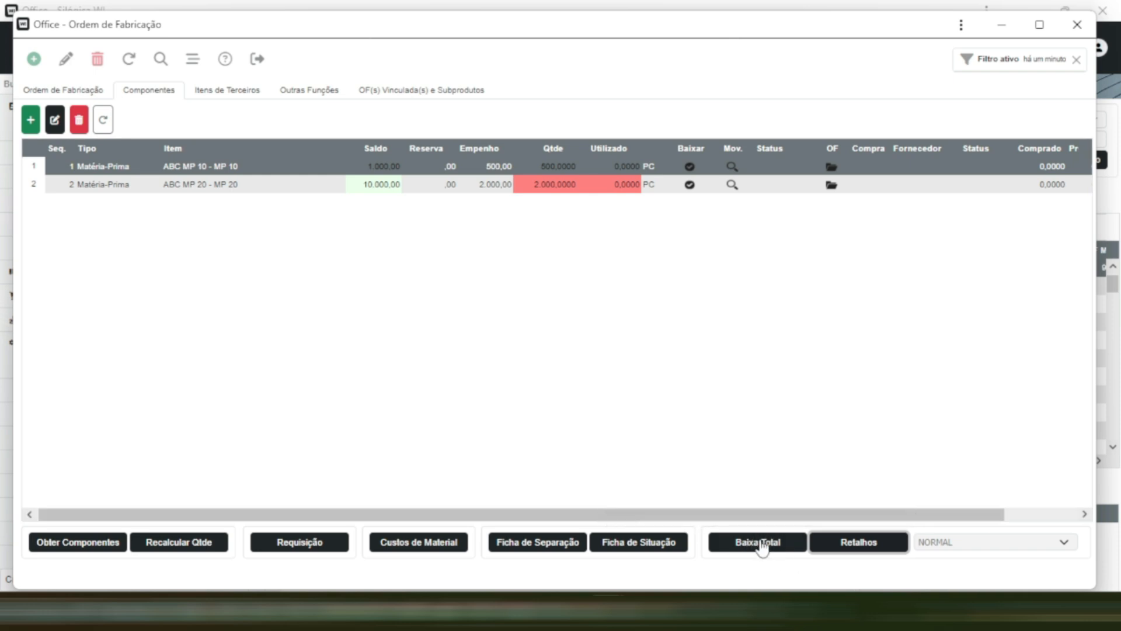
# - Check the stock movements of component ABC MP 10 in the production order
pyautogui.click(733, 167)
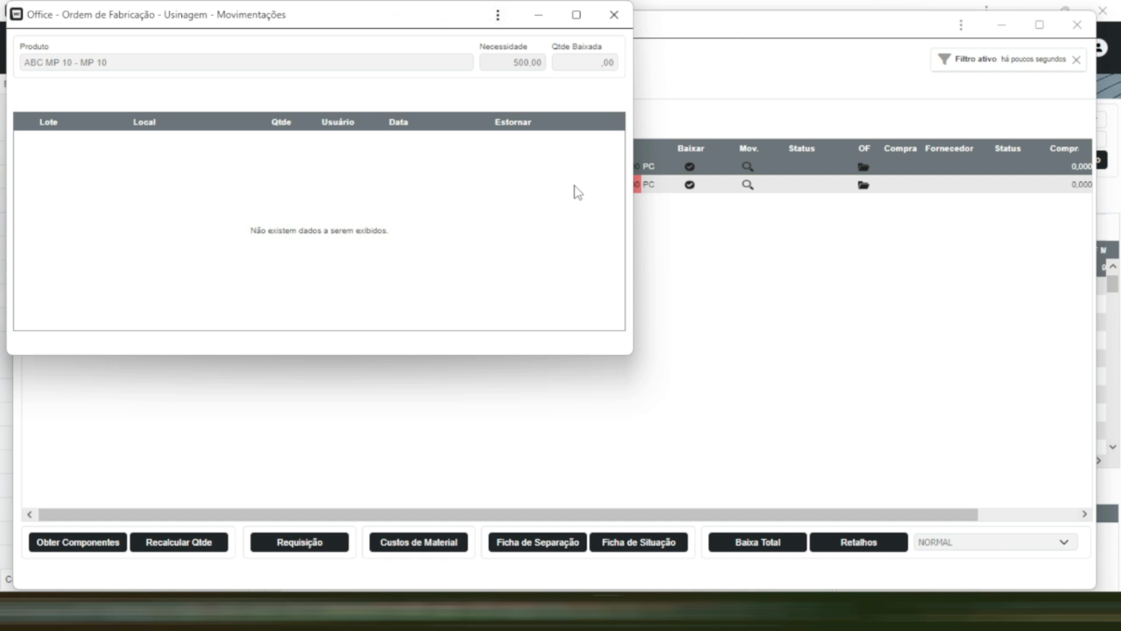
pyautogui.click(538, 21)
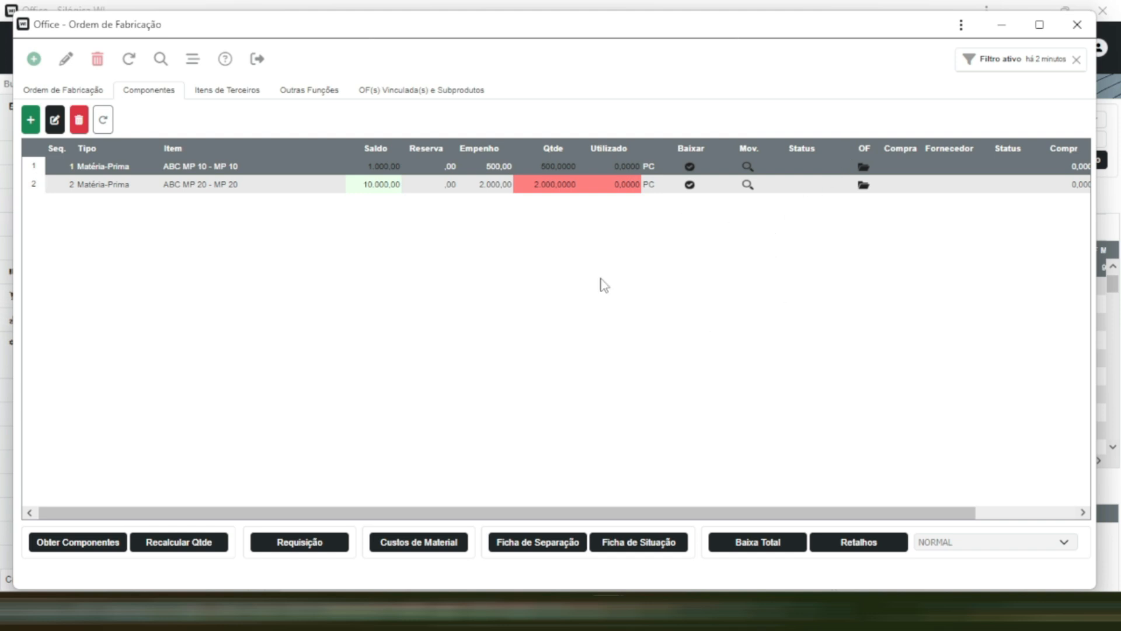
# - Return to the main data of the ABC PA 10 production order and start its production
pyautogui.click(59, 91)
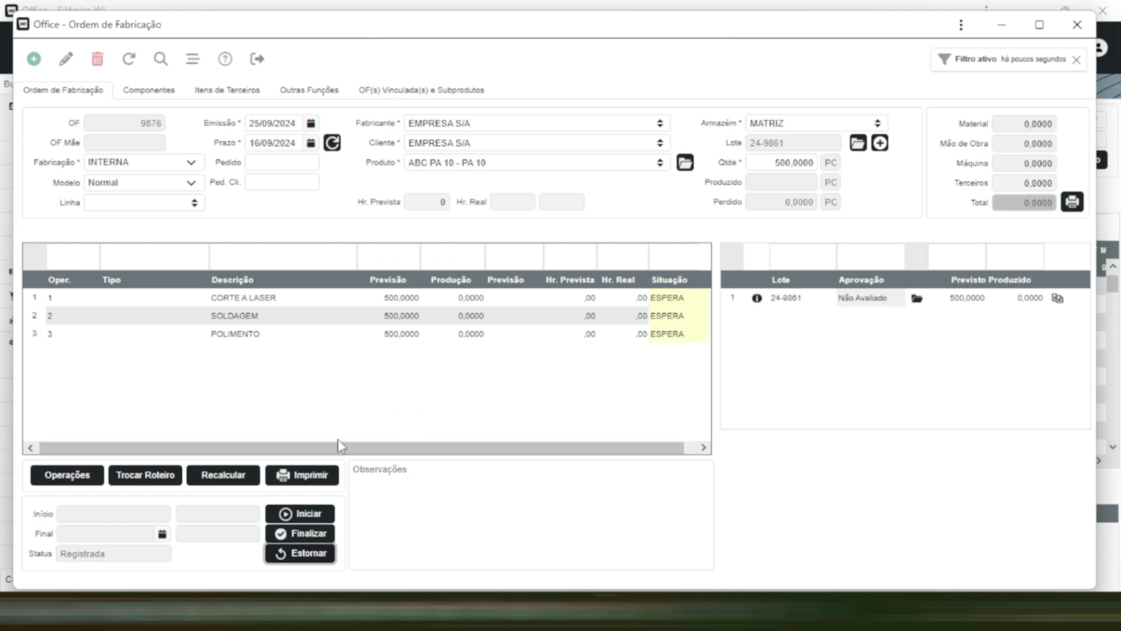
pyautogui.click(295, 514)
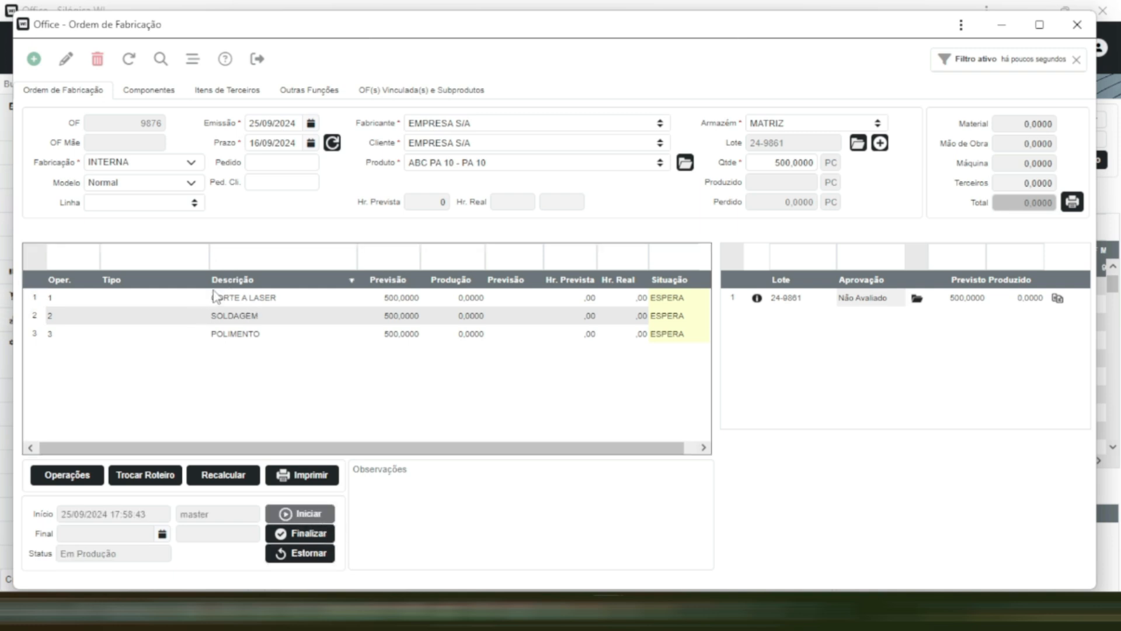
# - Open the order's CORTE A LASER operation, check its recorded time entries and begin a new time entry
pyautogui.click(249, 300)
pyautogui.doubleClick(249, 300)
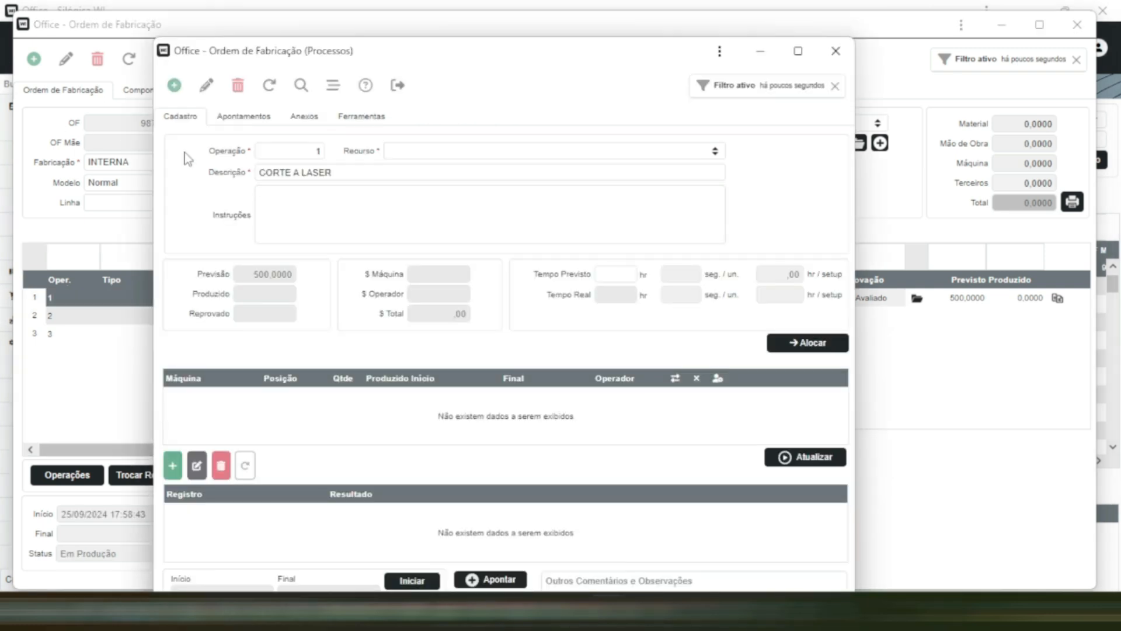
pyautogui.click(245, 117)
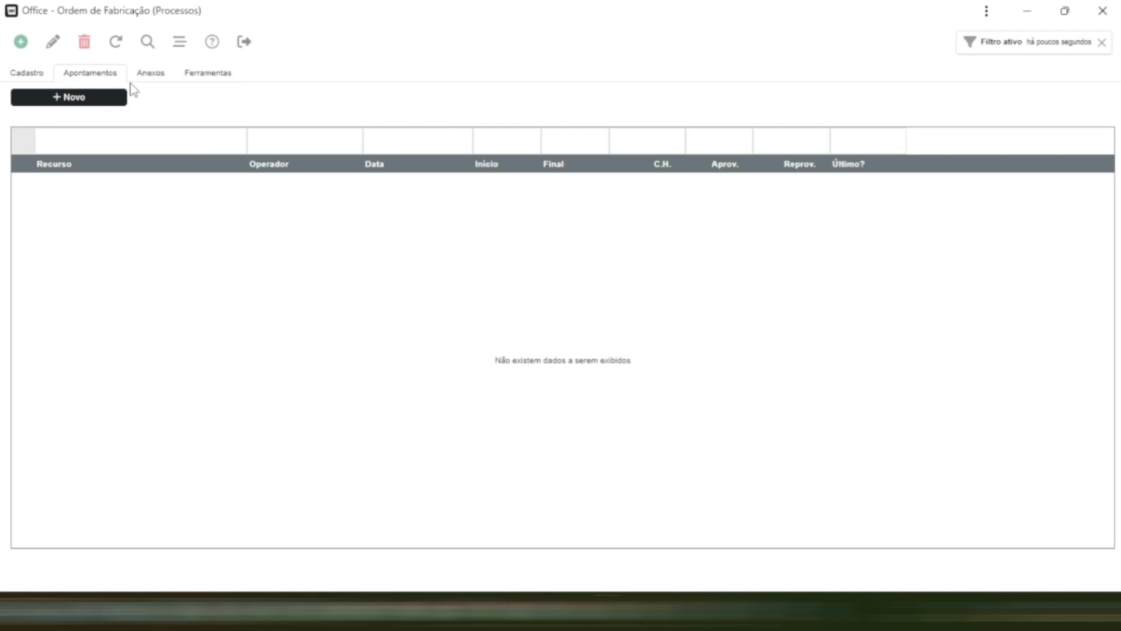
pyautogui.click(41, 74)
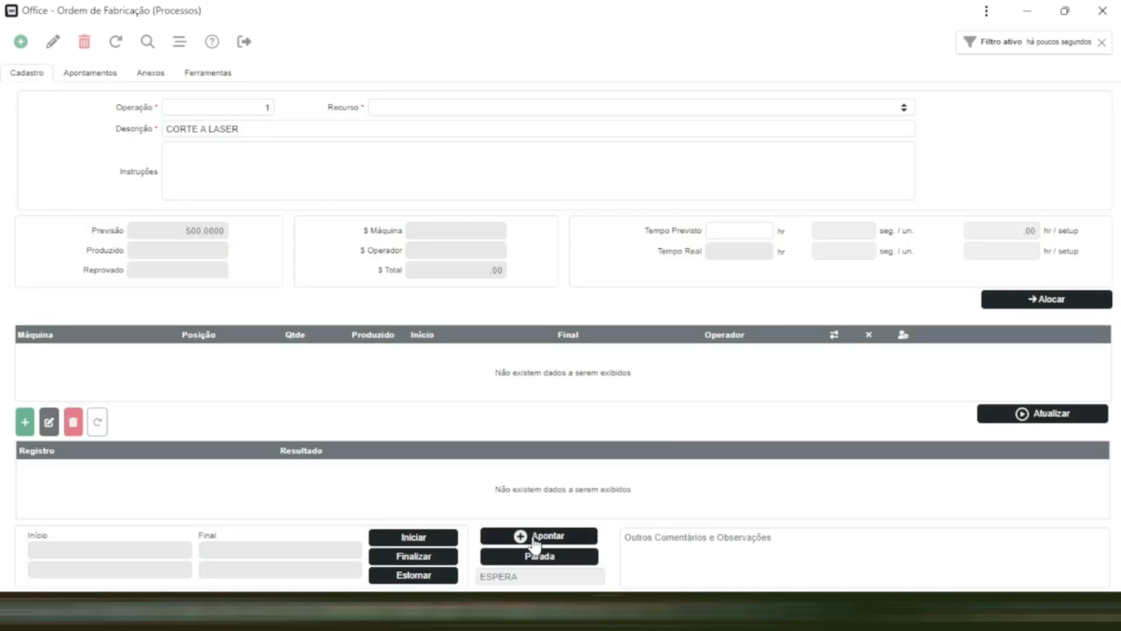
pyautogui.click(559, 543)
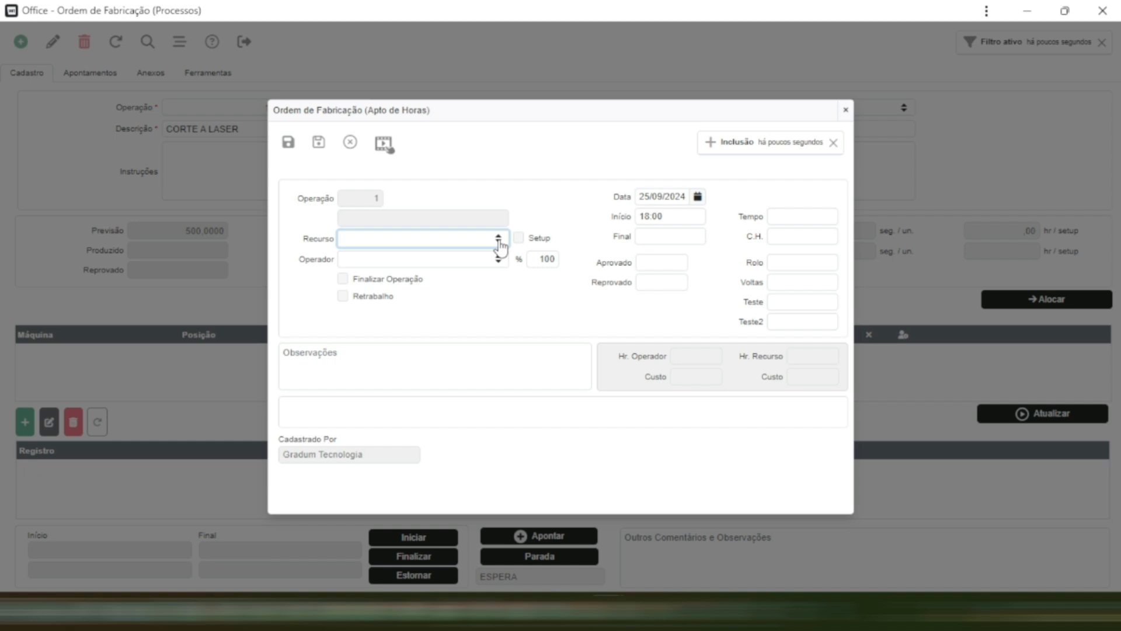
# - Select the operator for the CORTE A LASER time entry and open its end time for entry
pyautogui.click(501, 264)
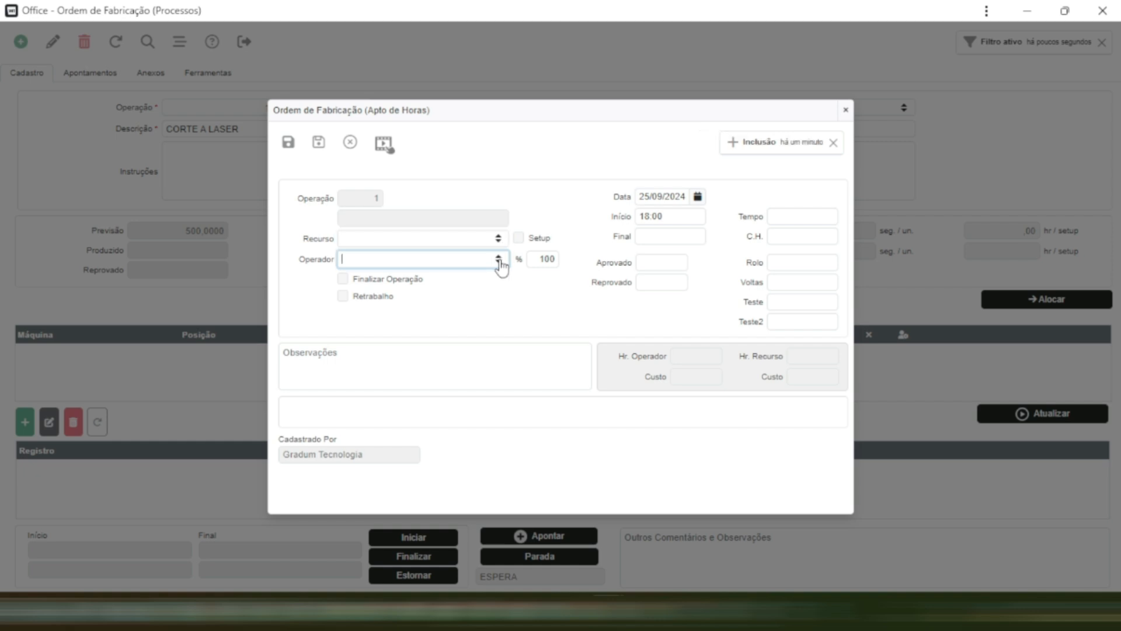
pyautogui.click(500, 264)
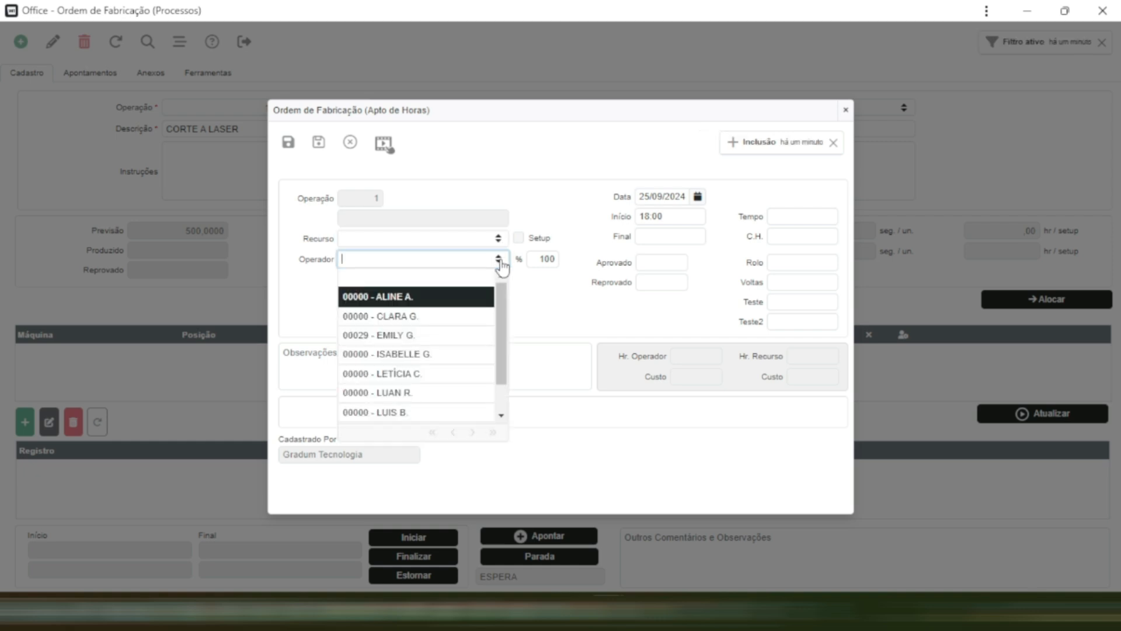
pyautogui.scroll(-1, 420, 362)
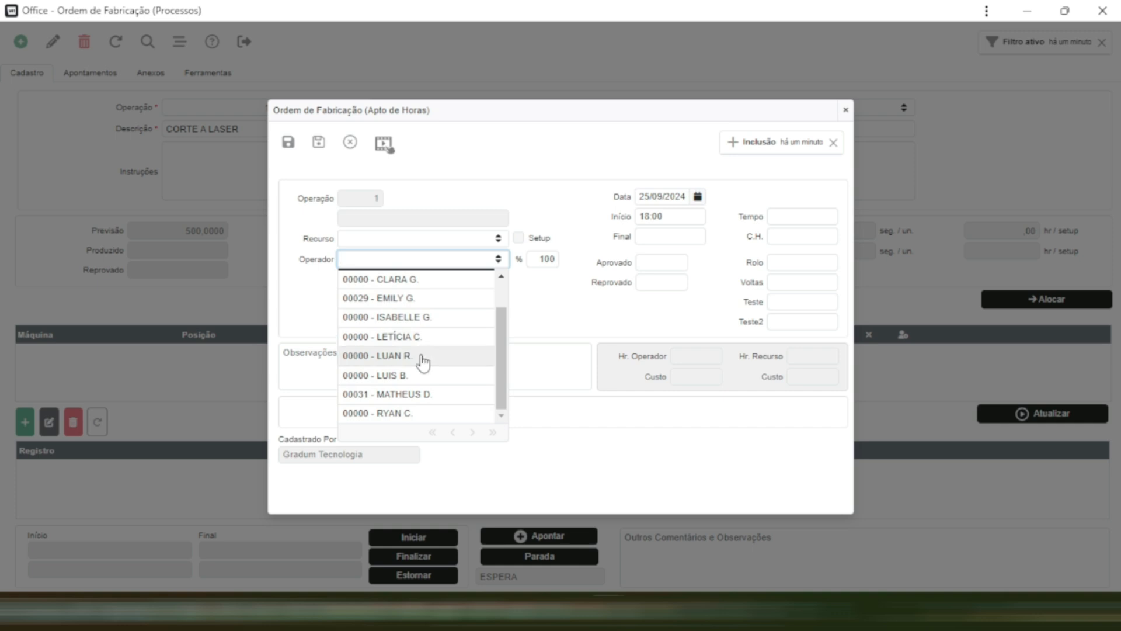
pyautogui.click(420, 355)
pyautogui.press('Tab')
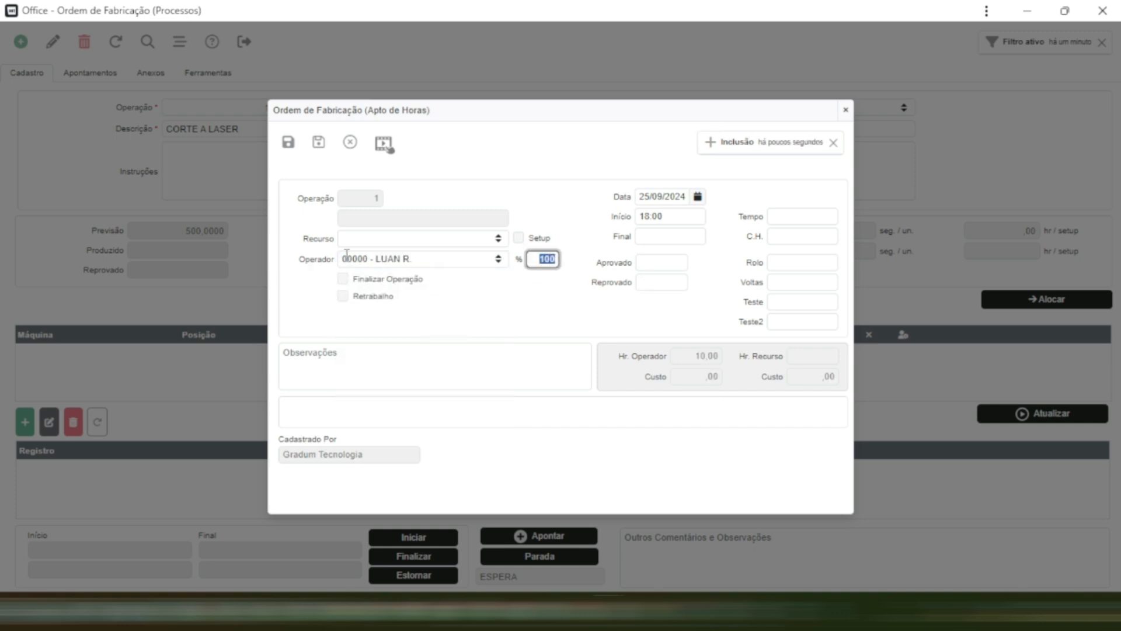
pyautogui.click(675, 202)
pyautogui.click(672, 218)
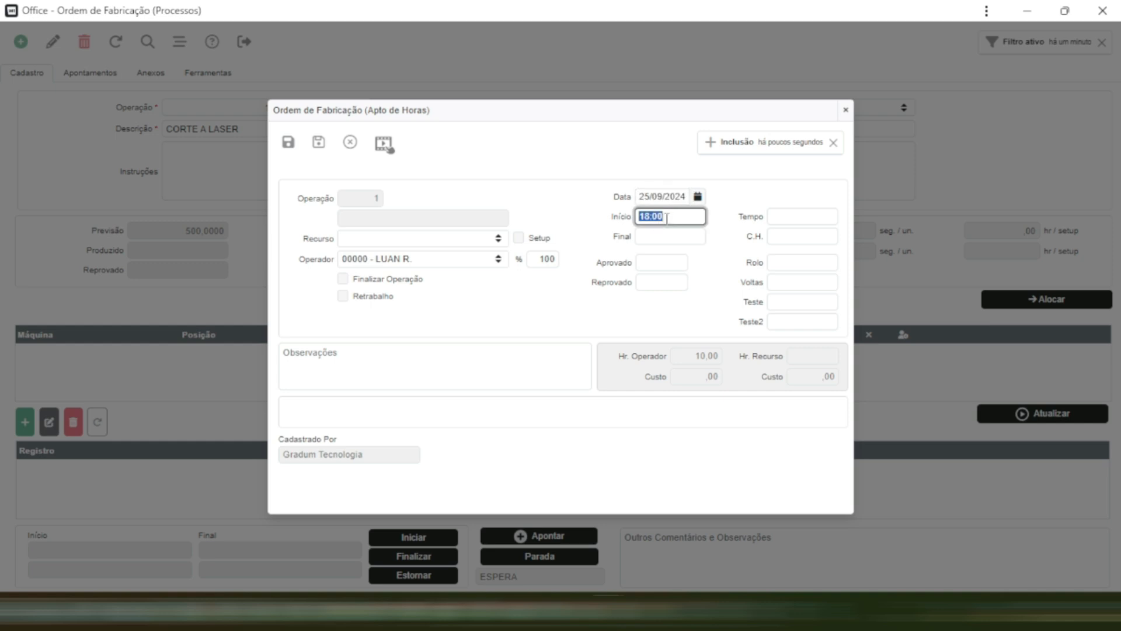
pyautogui.click(670, 238)
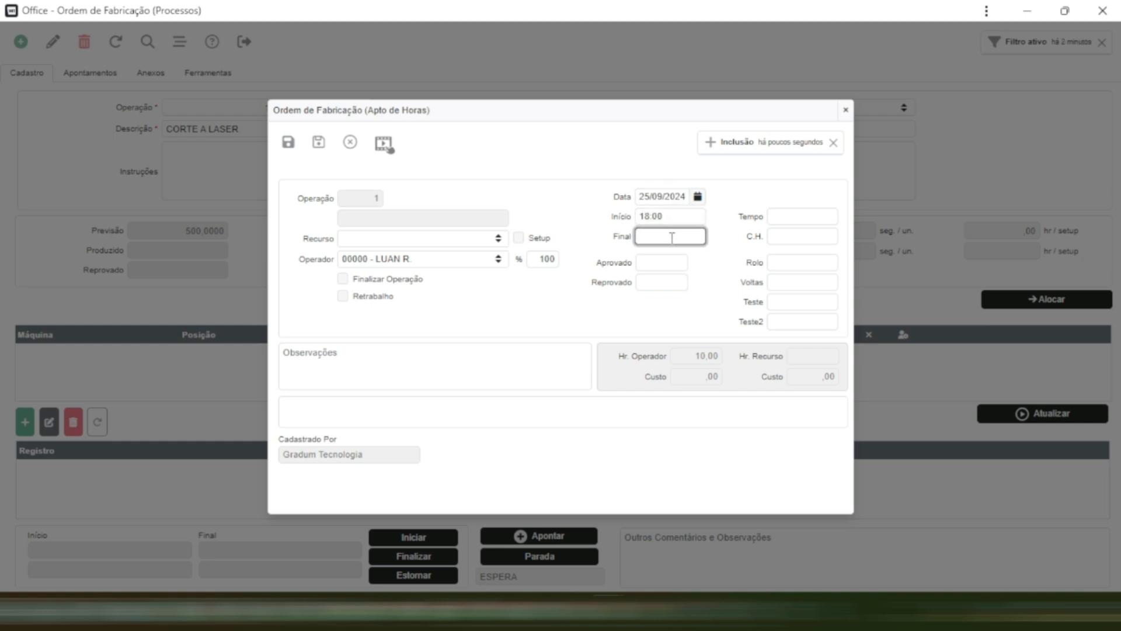
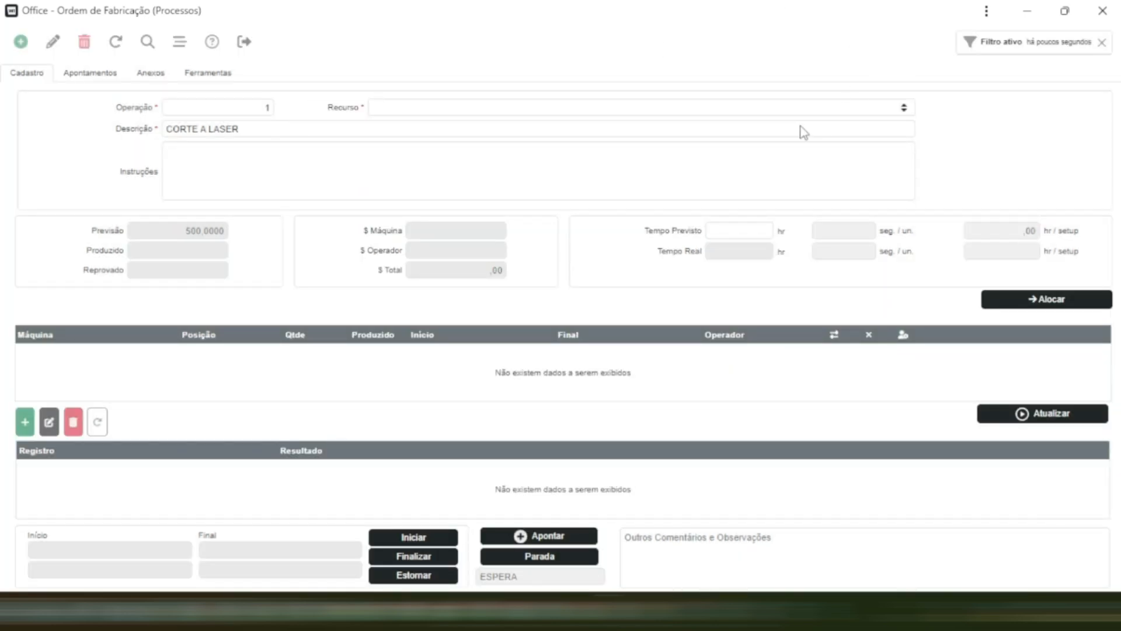
# - Return to the ABC PA 10 production order, conclude its CORTE A LASER operation and refresh the order
pyautogui.doubleClick(783, 13)
pyautogui.click(777, 16)
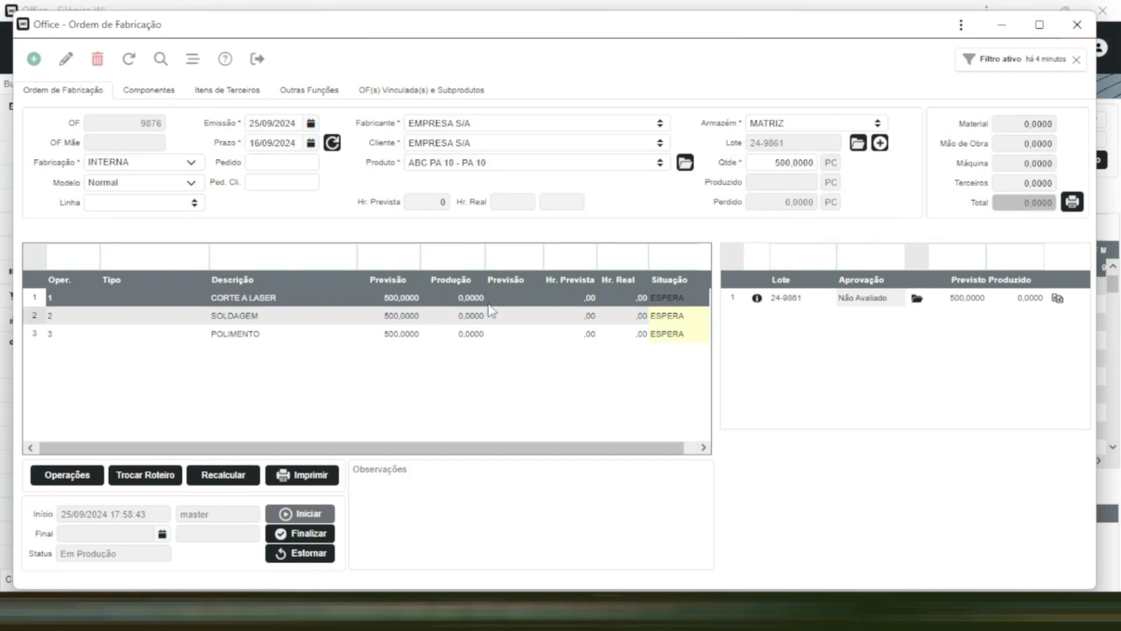
pyautogui.rightClick(441, 286)
pyautogui.click(520, 375)
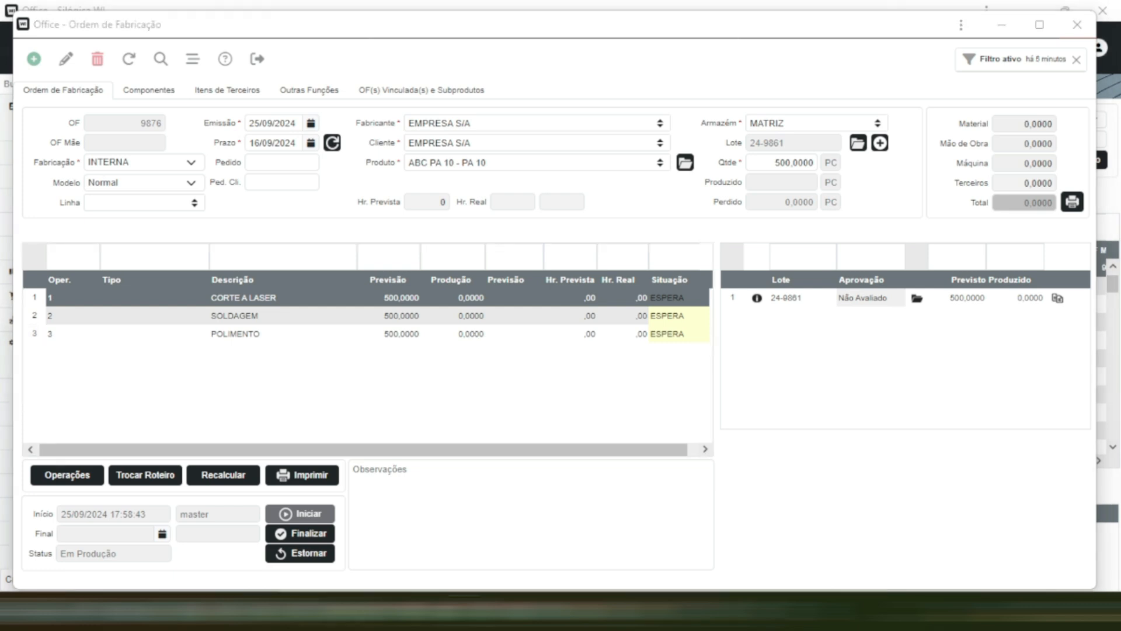
pyautogui.click(518, 318)
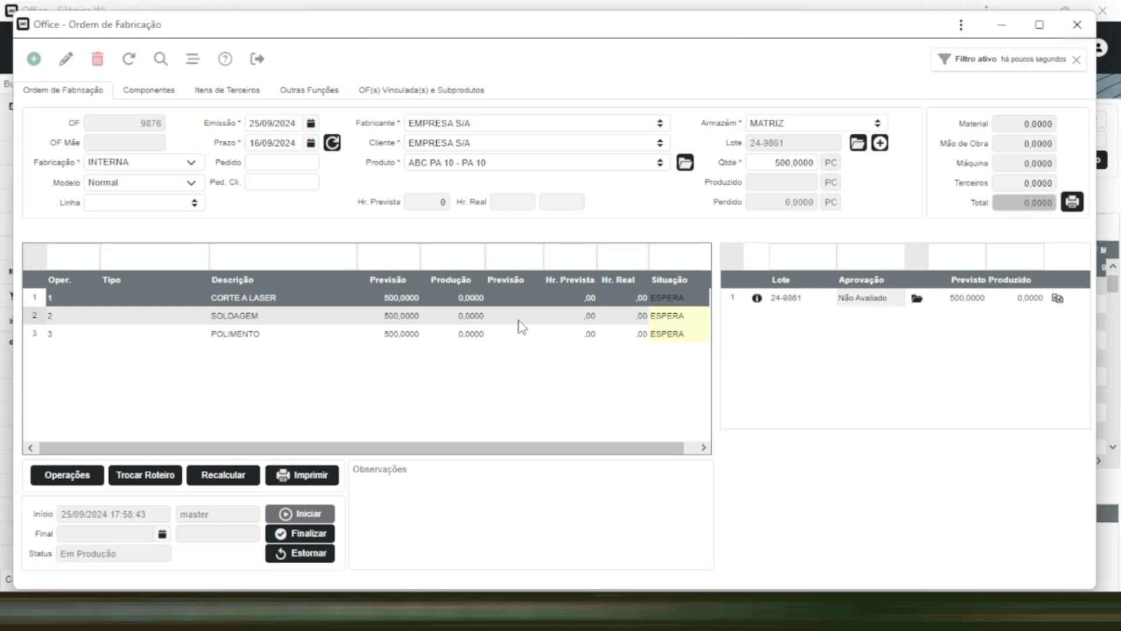
pyautogui.click(124, 69)
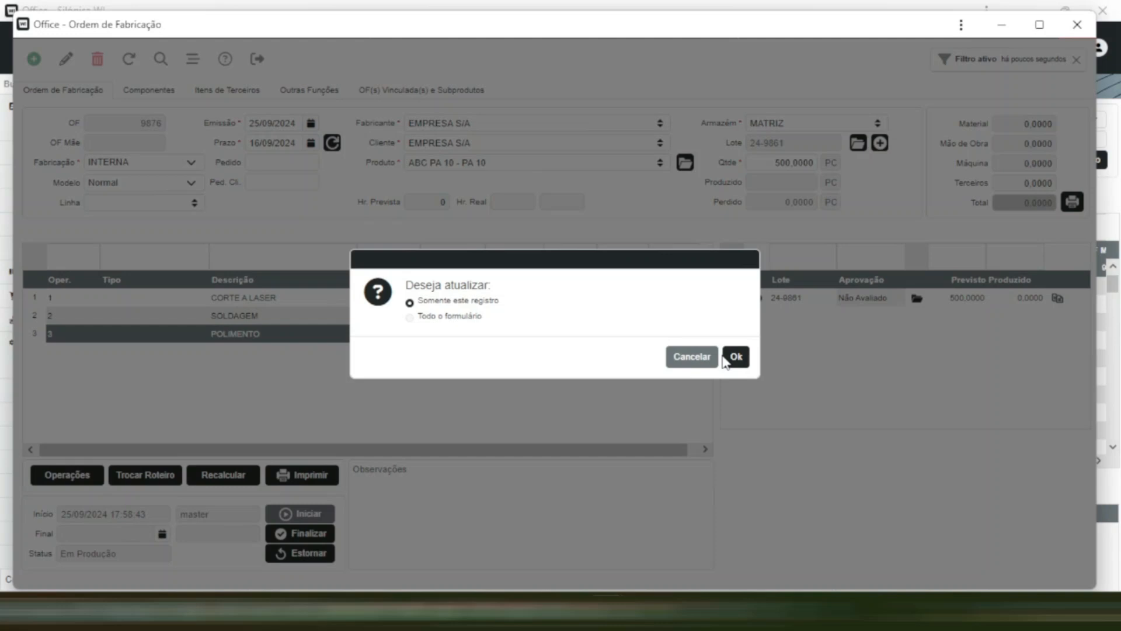
pyautogui.click(733, 357)
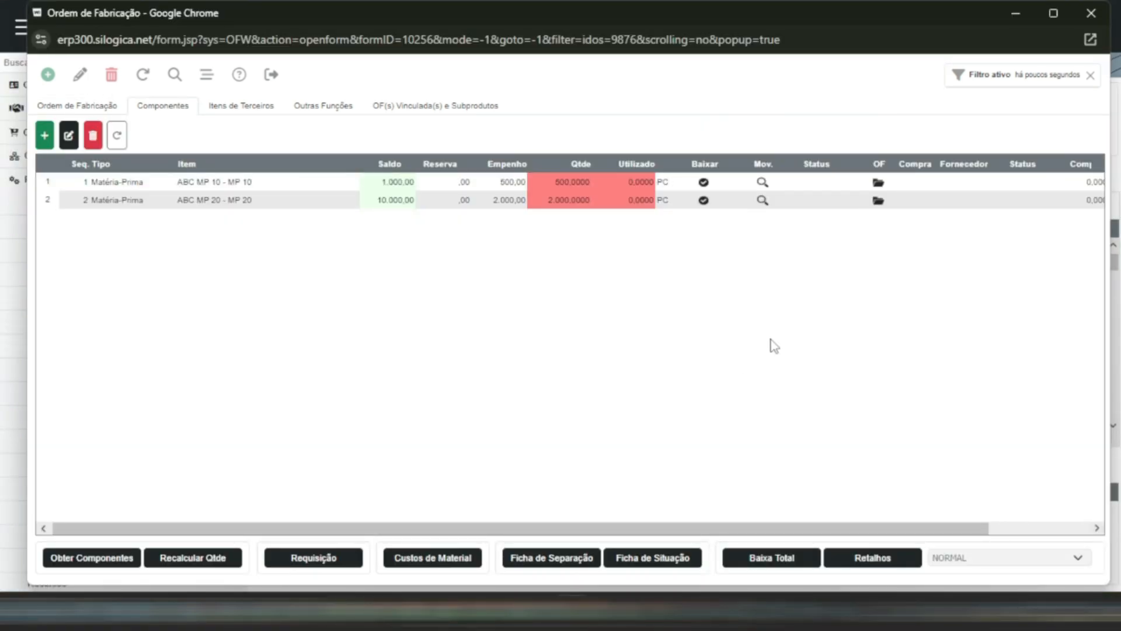
# - Write off the full required 500 pieces of component ABC MP 10 from the MATRIZ warehouse
pyautogui.click(703, 183)
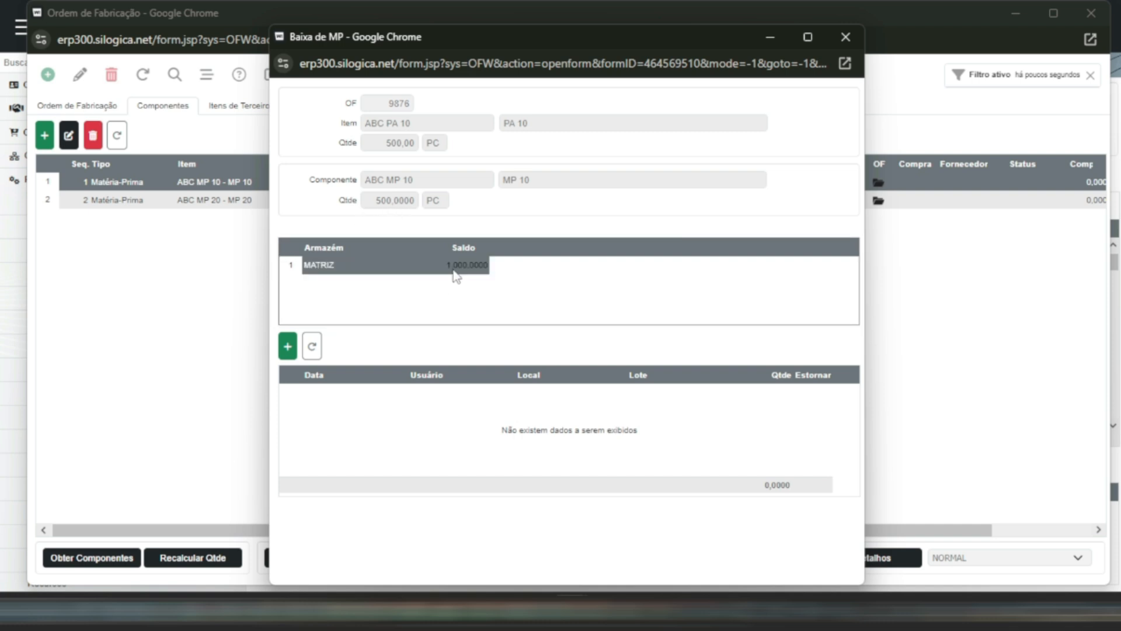
pyautogui.doubleClick(400, 270)
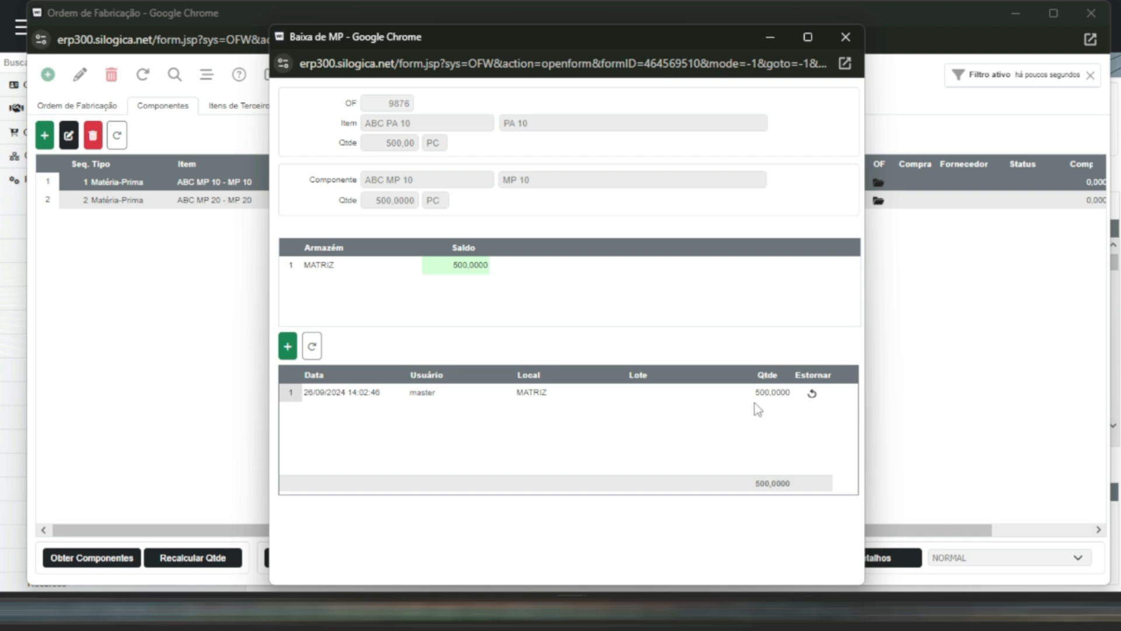
pyautogui.press('Escape')
# - Write off the full required 2.000 pieces of component ABC MP 20 from the MATRIZ warehouse
pyautogui.click(638, 203)
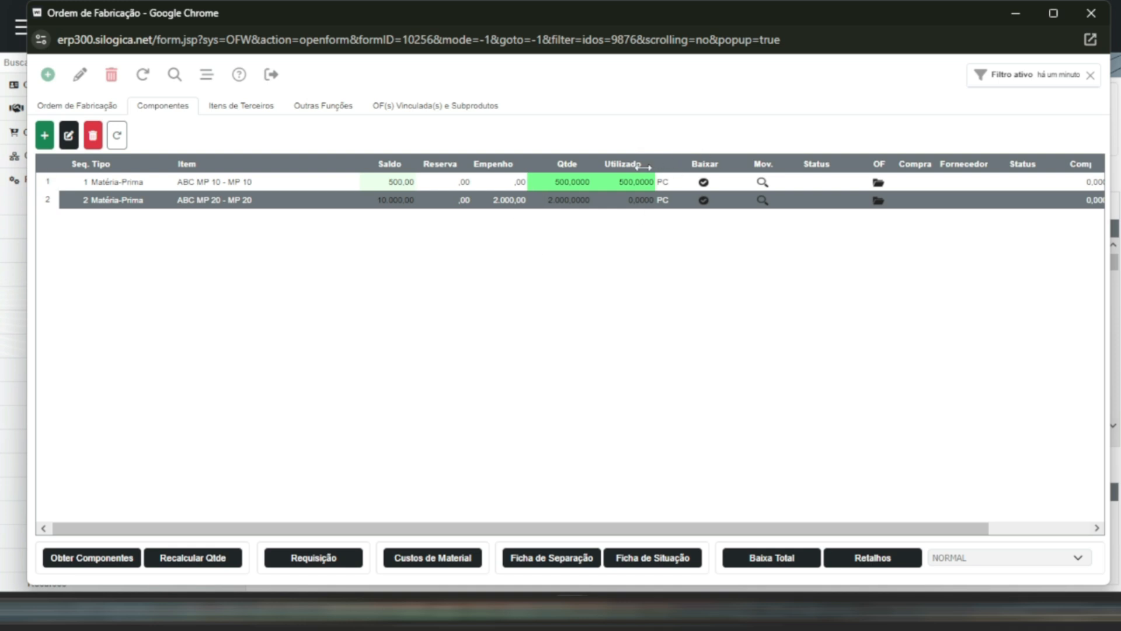
pyautogui.click(702, 201)
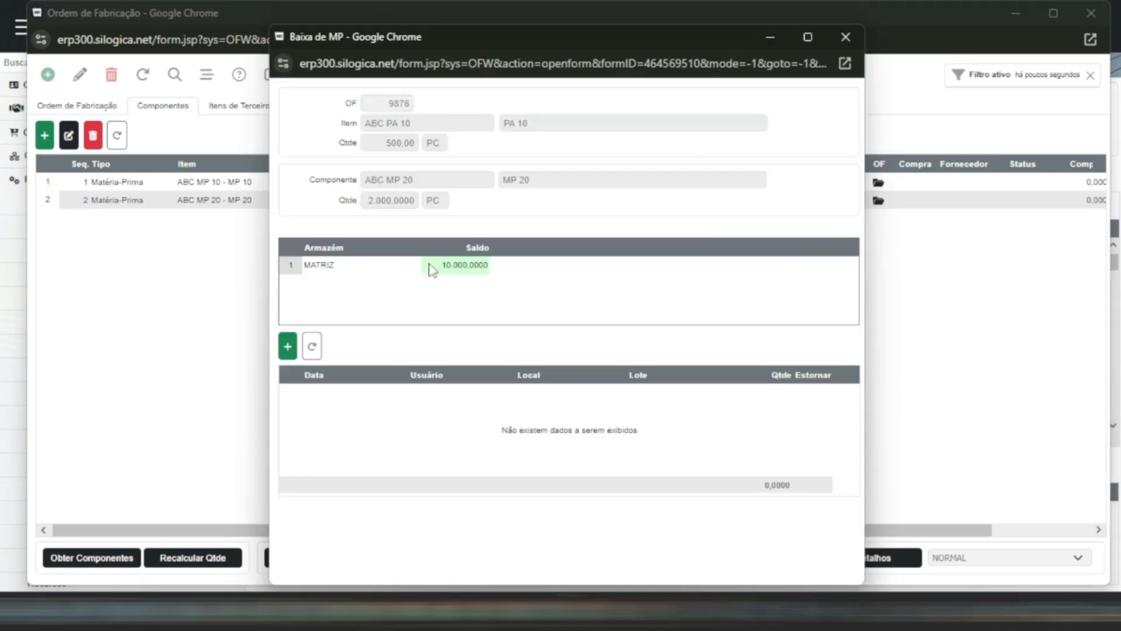
pyautogui.click(430, 269)
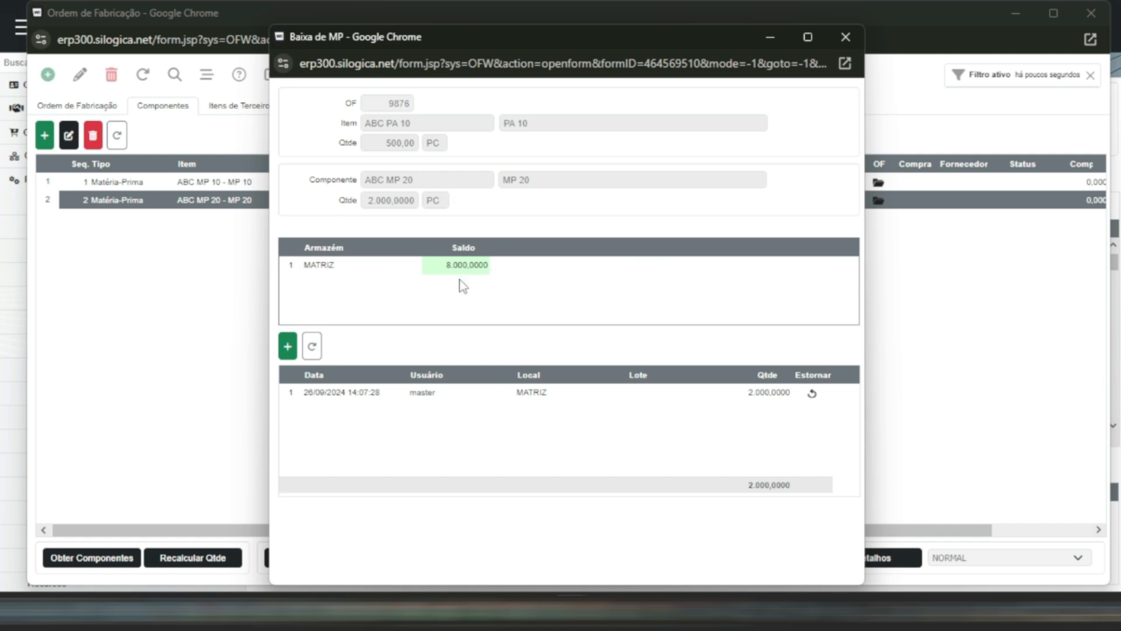
pyautogui.click(465, 248)
pyautogui.click(846, 37)
pyautogui.click(654, 199)
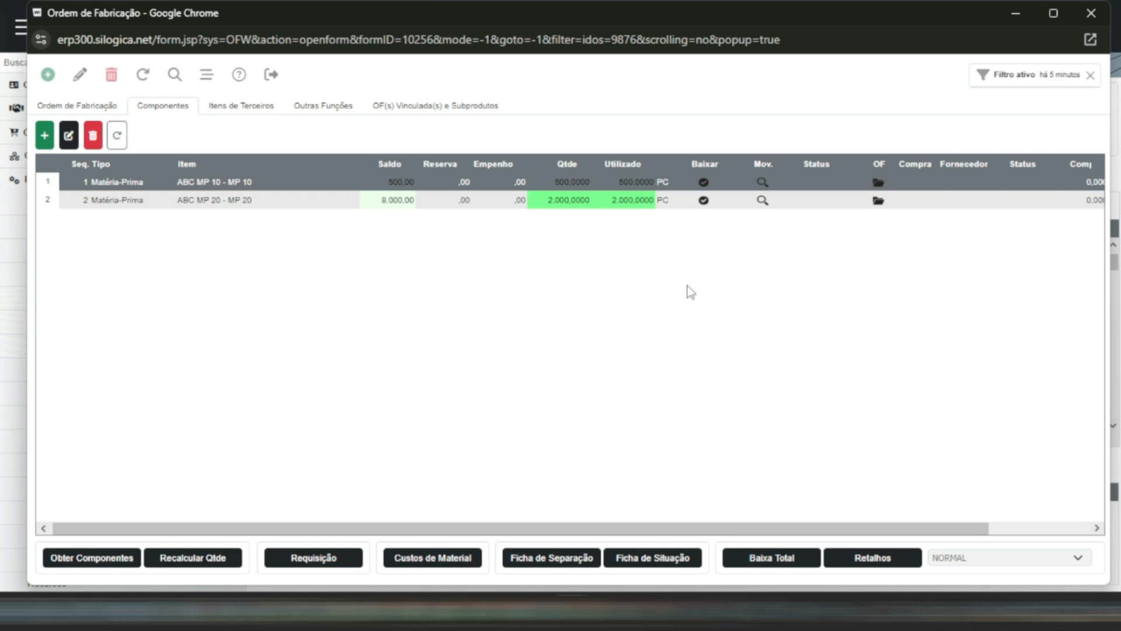
# - Reverse the ABC MP 10 write-off and record a partial write-off of 100 pieces from the MATRIZ location
pyautogui.click(703, 200)
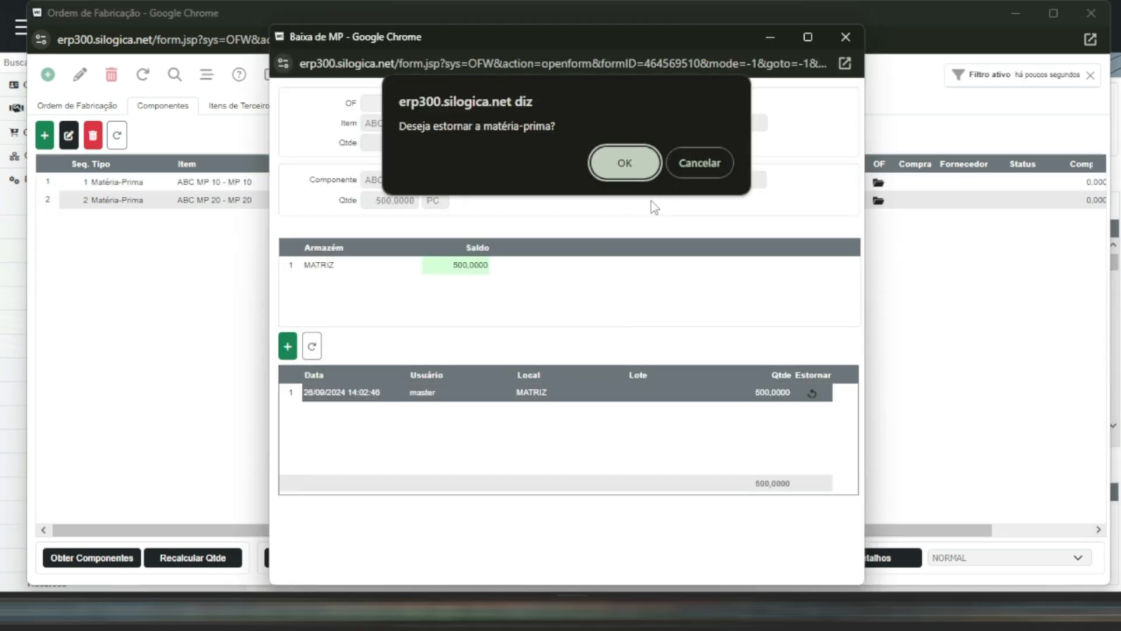
pyautogui.click(654, 161)
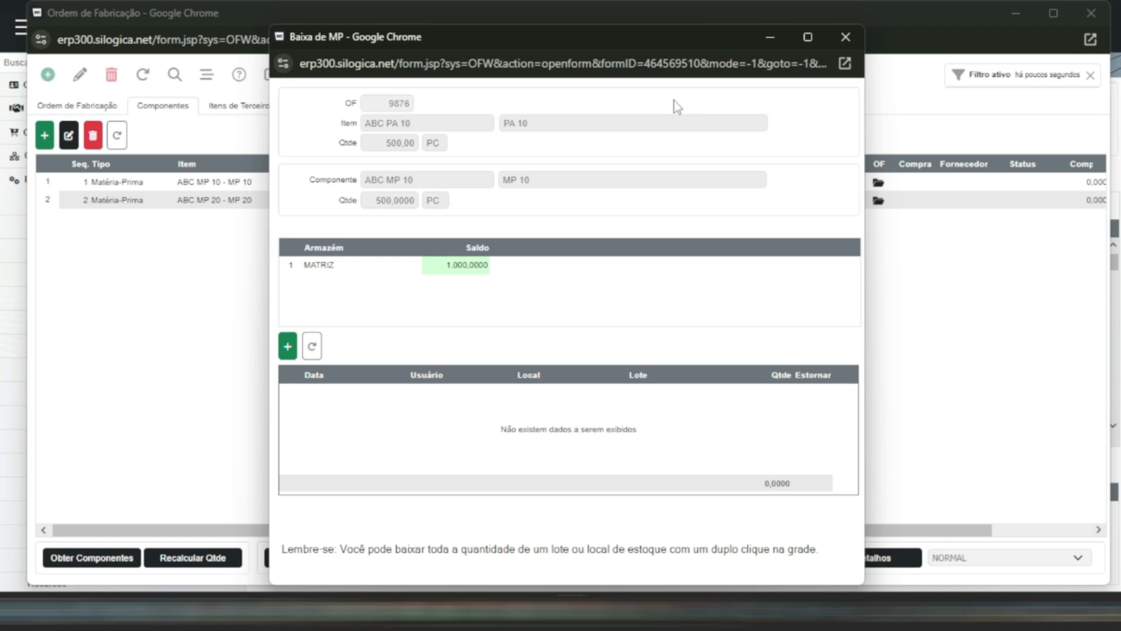
pyautogui.click(287, 346)
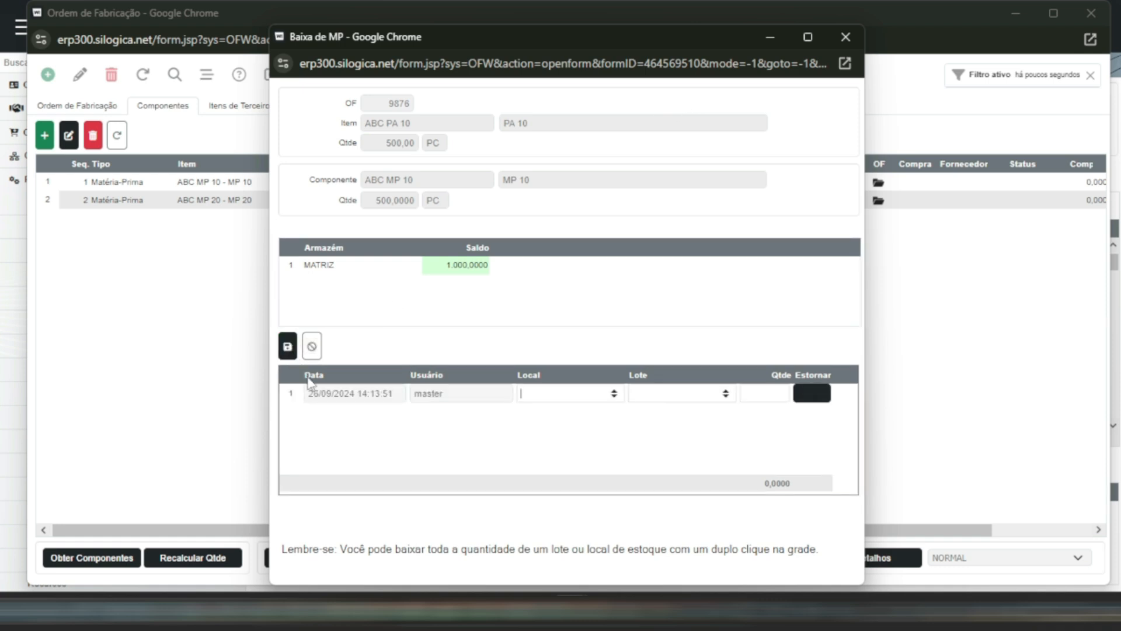
pyautogui.click(615, 394)
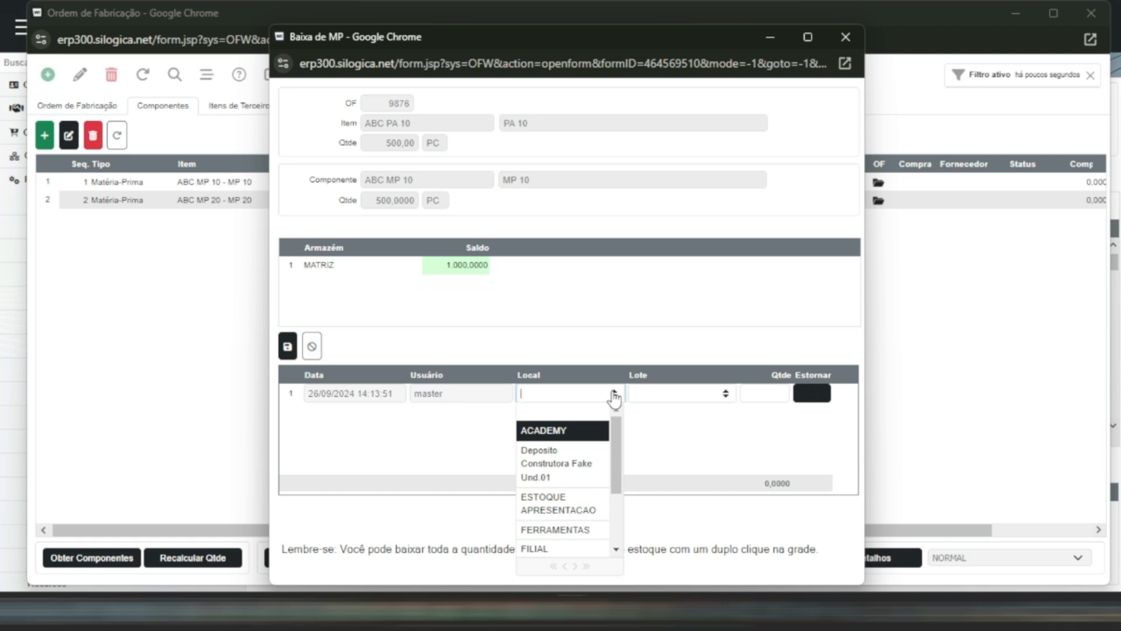
pyautogui.write('matriz')
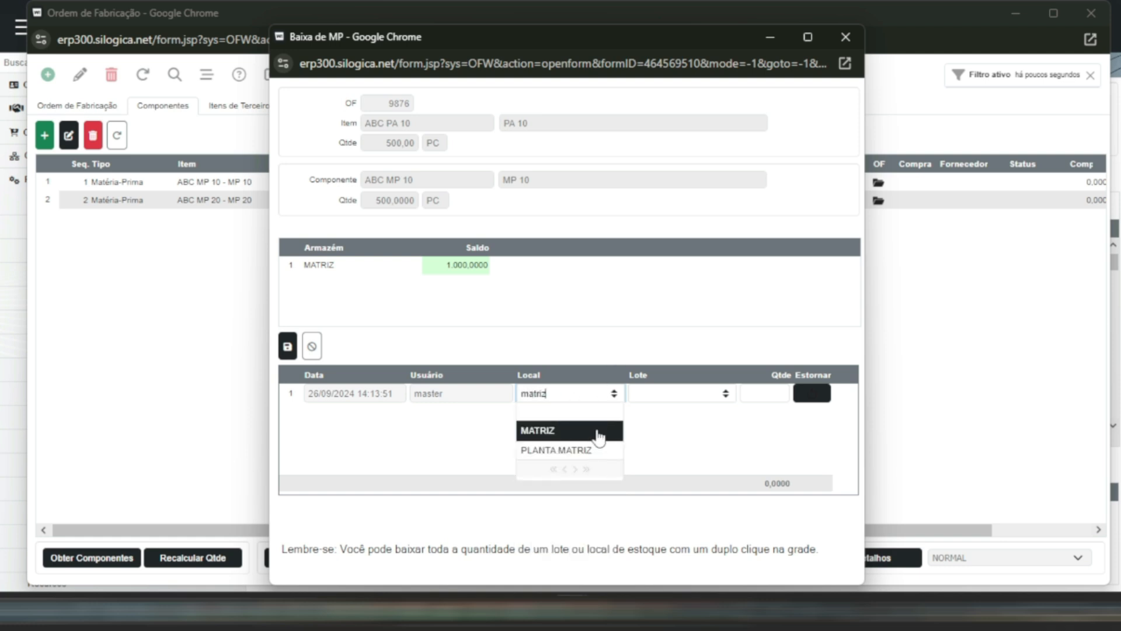
pyautogui.click(598, 432)
pyautogui.click(765, 391)
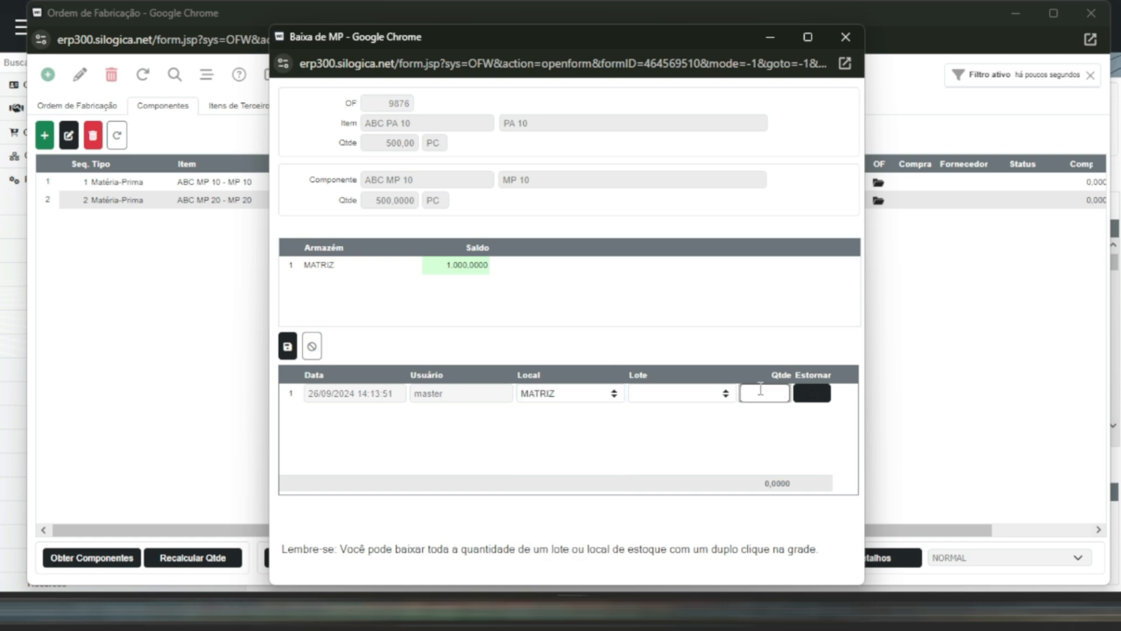
pyautogui.click(482, 265)
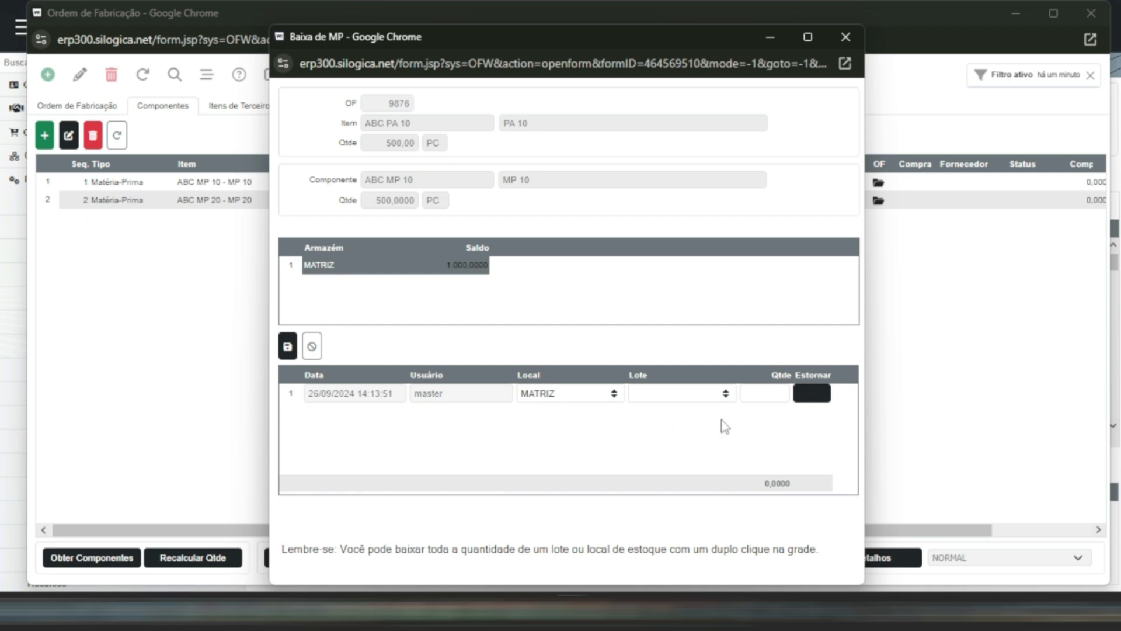
pyautogui.click(776, 396)
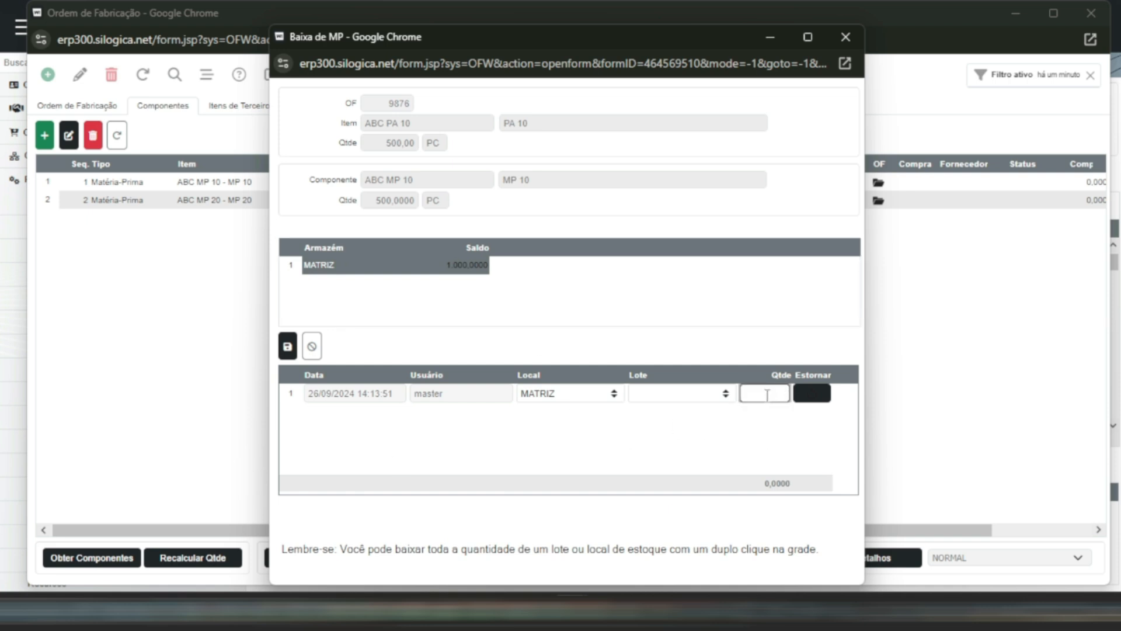
pyautogui.write('100')
pyautogui.click(287, 347)
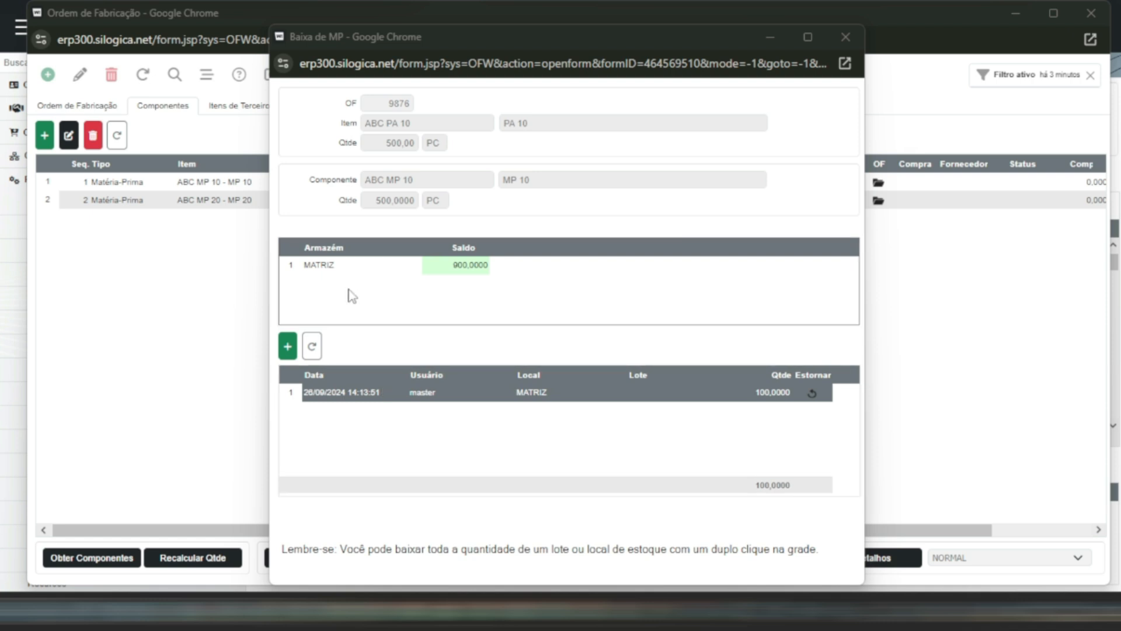
# - Reverse the 100-piece write-off of component ABC MP 10
pyautogui.click(477, 251)
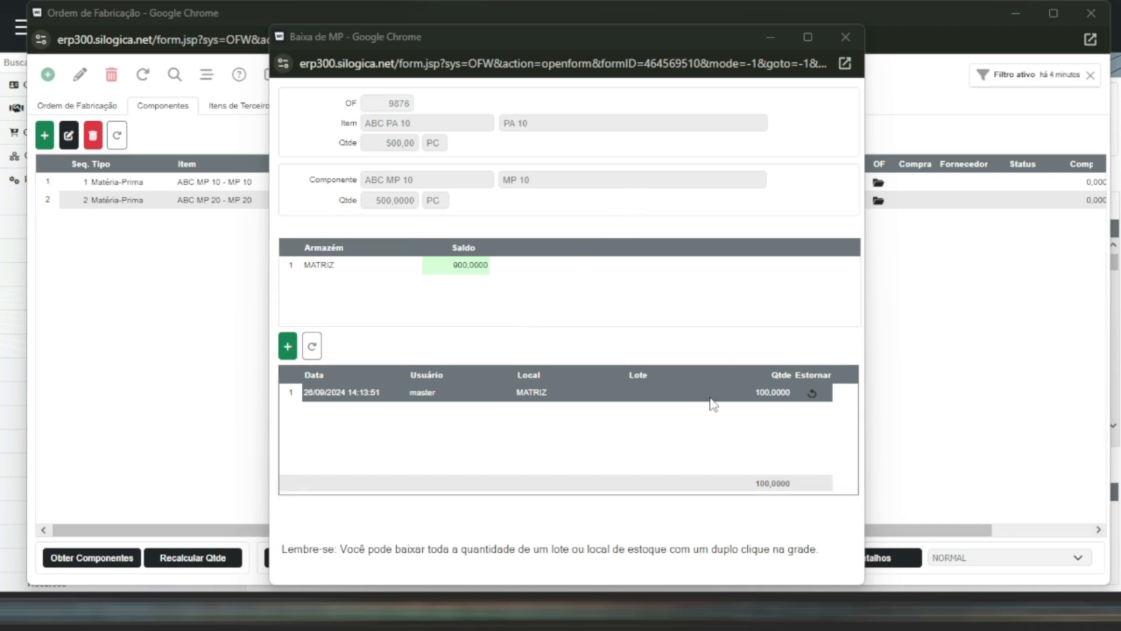
pyautogui.click(816, 394)
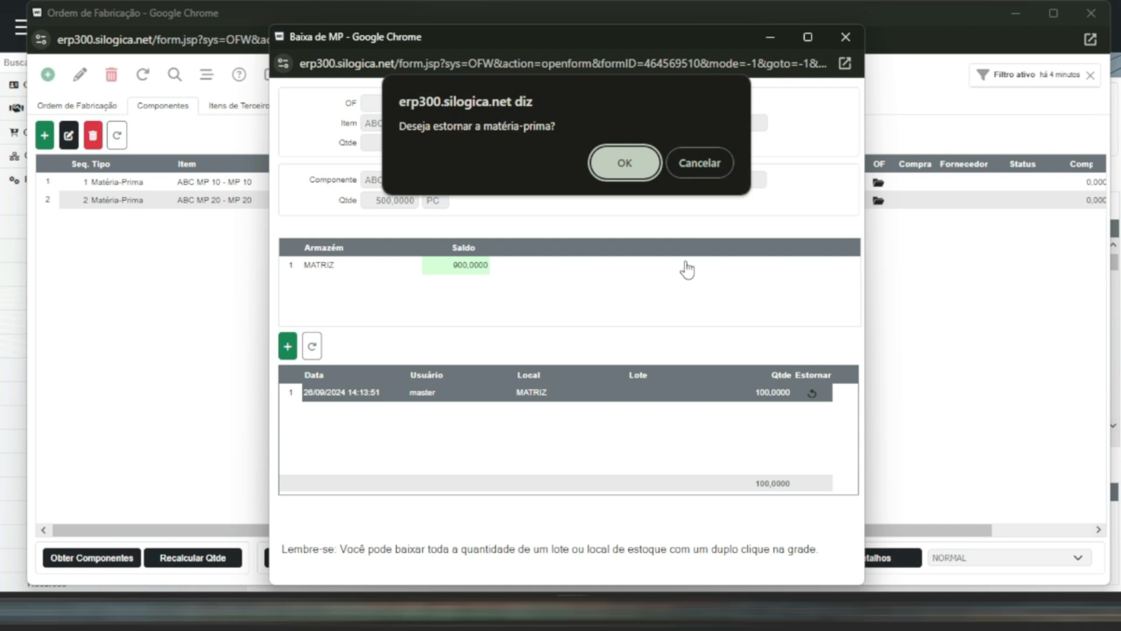
pyautogui.click(644, 164)
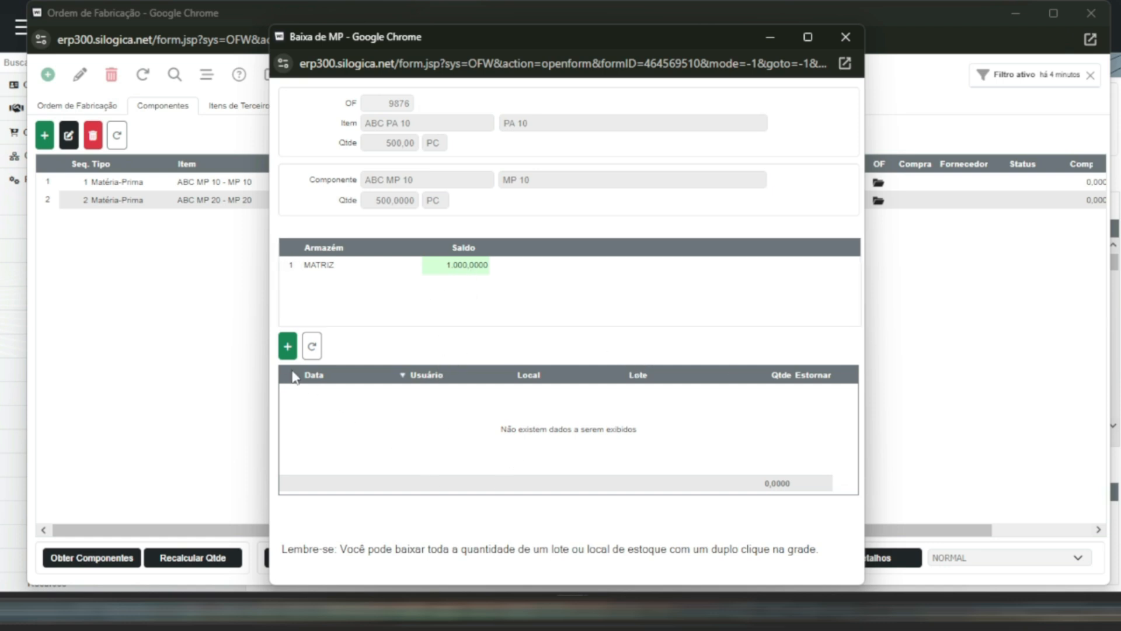
# - Record a manual write-off of 500 pieces of ABC MP 10 from the MATRIZ location and return to the component list
pyautogui.click(287, 348)
pyautogui.click(612, 394)
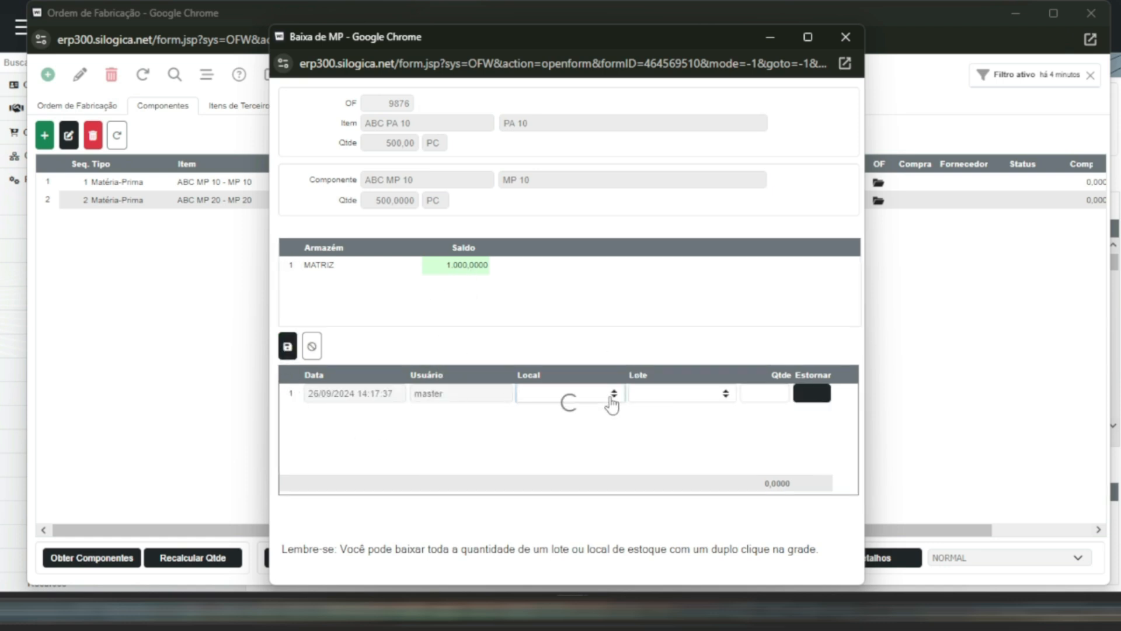
pyautogui.write('matr')
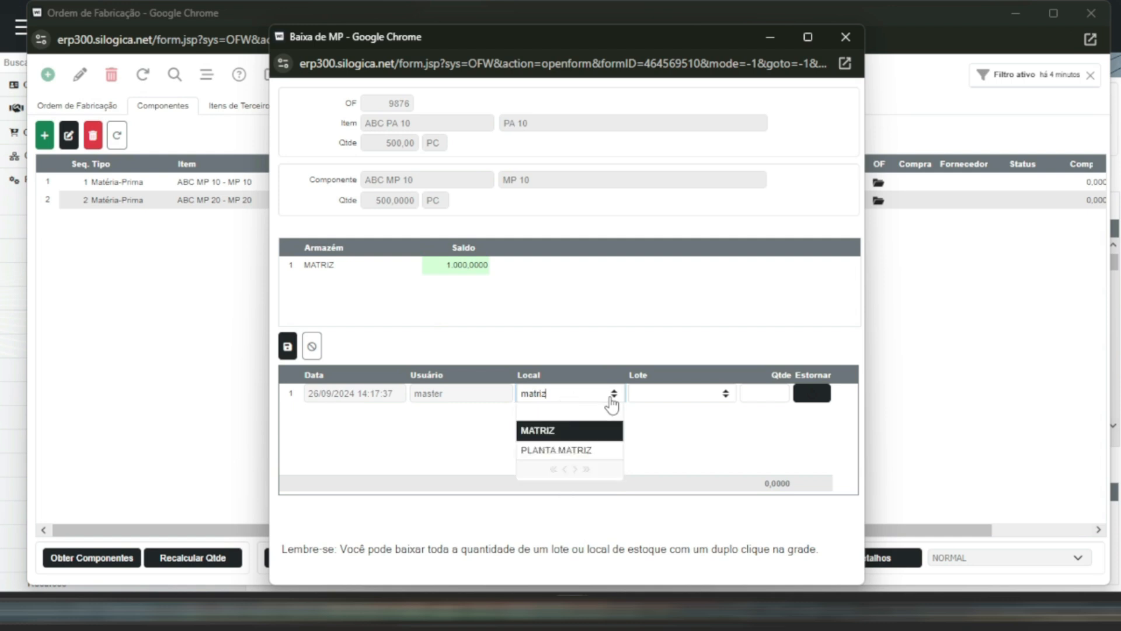
pyautogui.write('iz')
pyautogui.press('Return')
pyautogui.click(764, 395)
pyautogui.write('500')
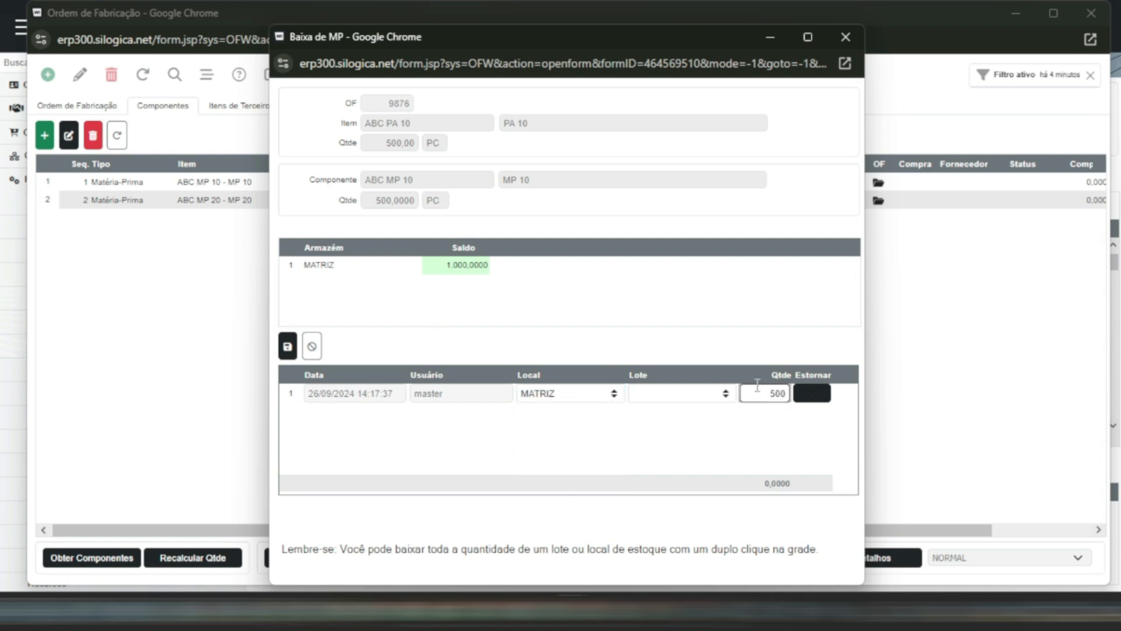
pyautogui.press('Return')
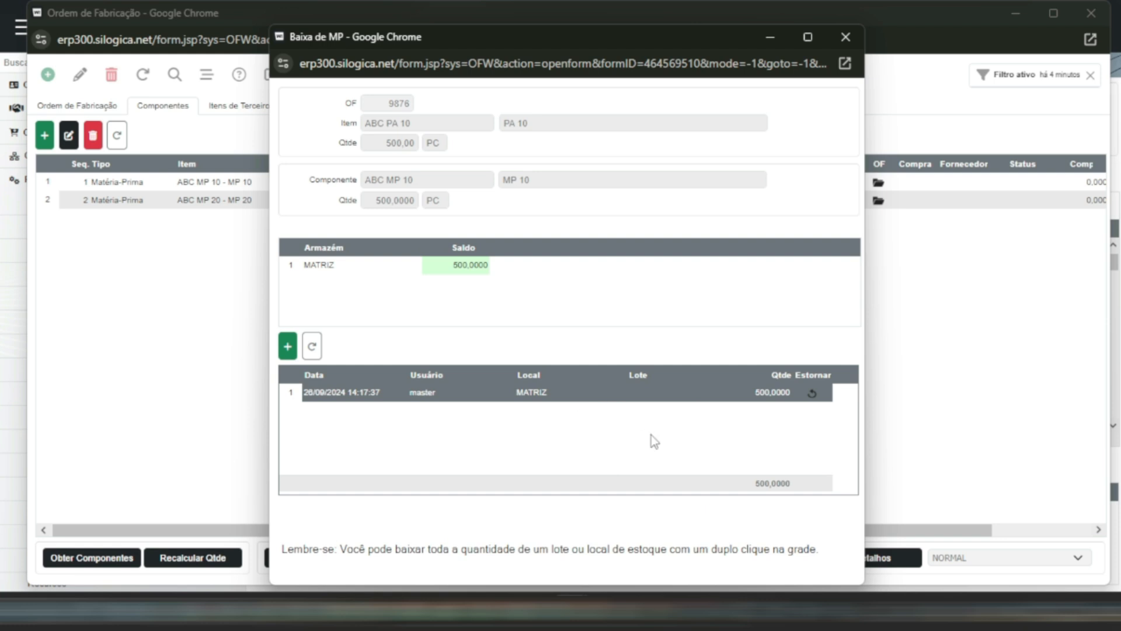
pyautogui.click(846, 37)
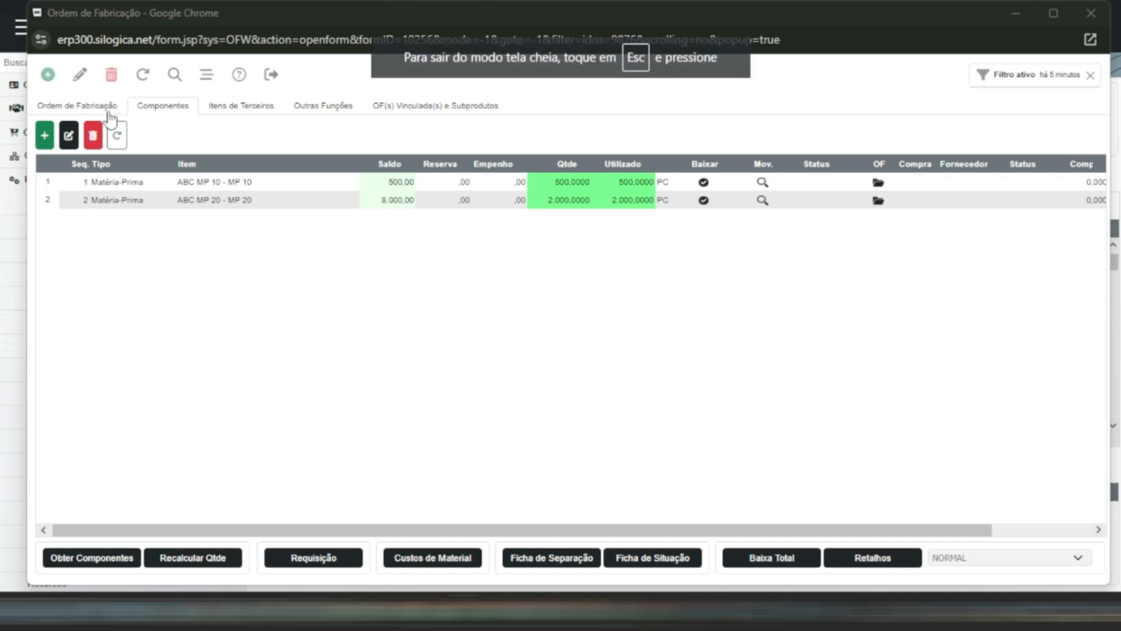
# - Return to the order's main data, record a produced quantity of 500 PC for its lot and finalize the order
pyautogui.click(87, 104)
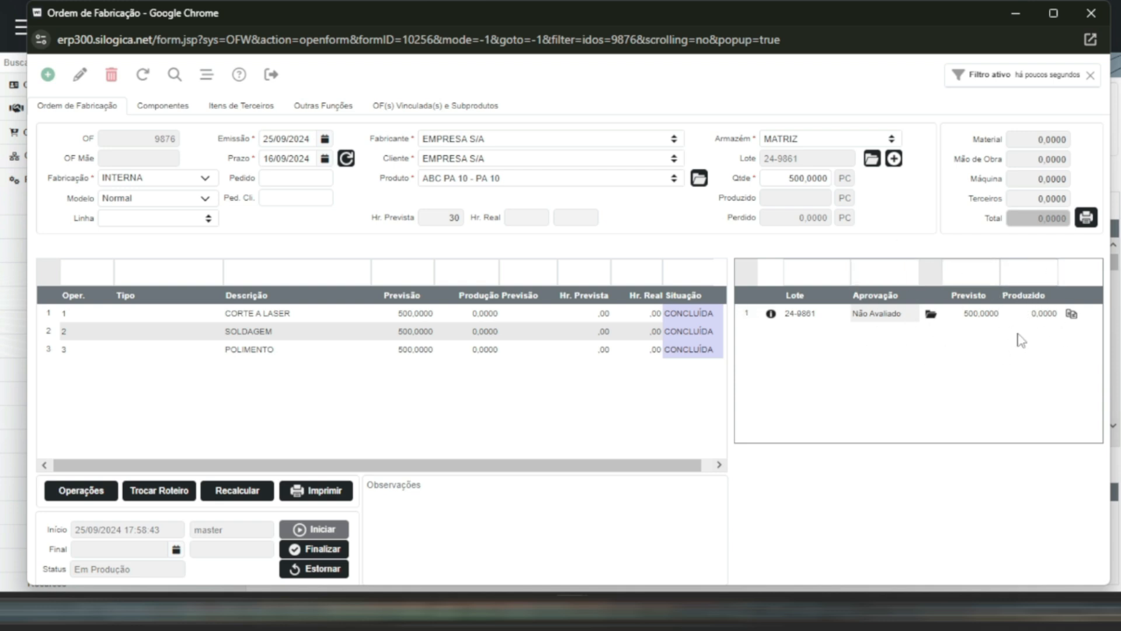
pyautogui.click(979, 318)
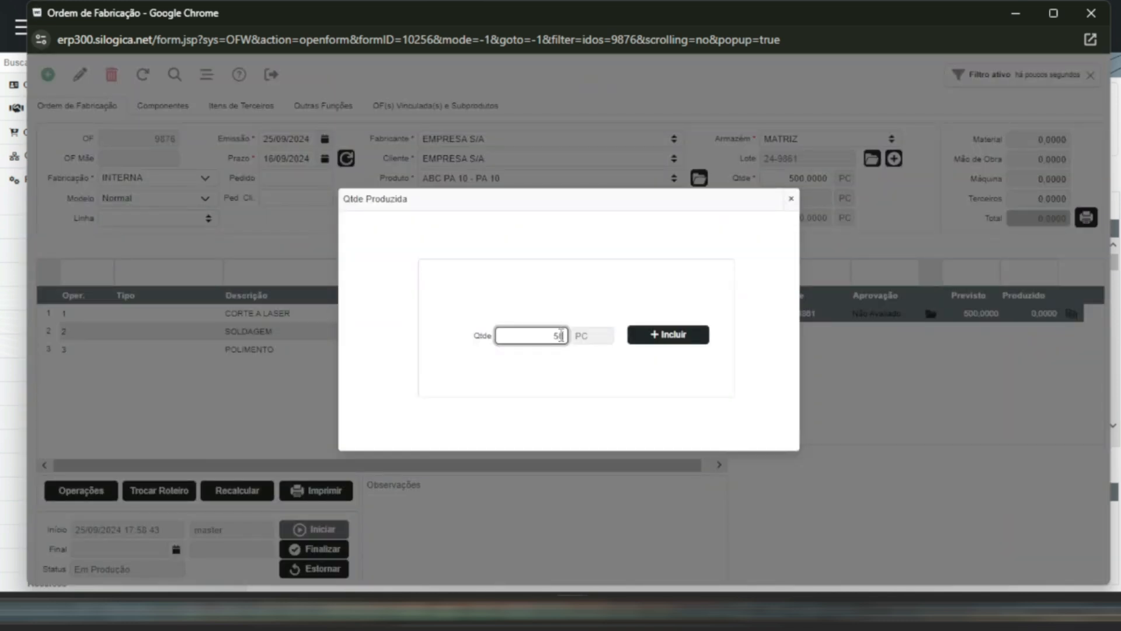
pyautogui.click(682, 339)
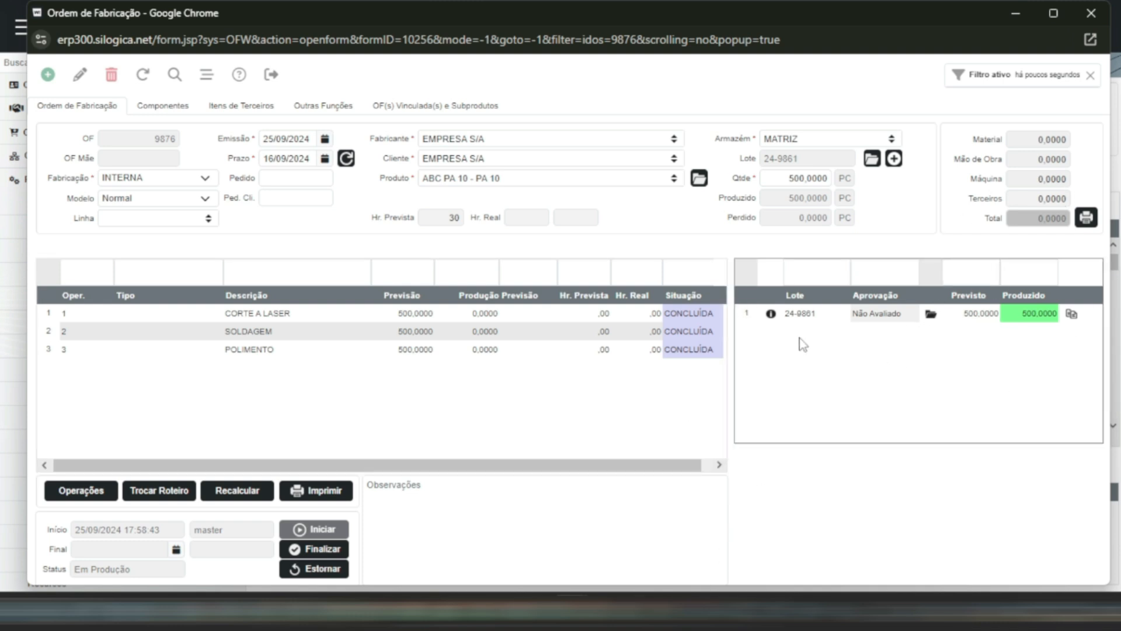
pyautogui.click(315, 553)
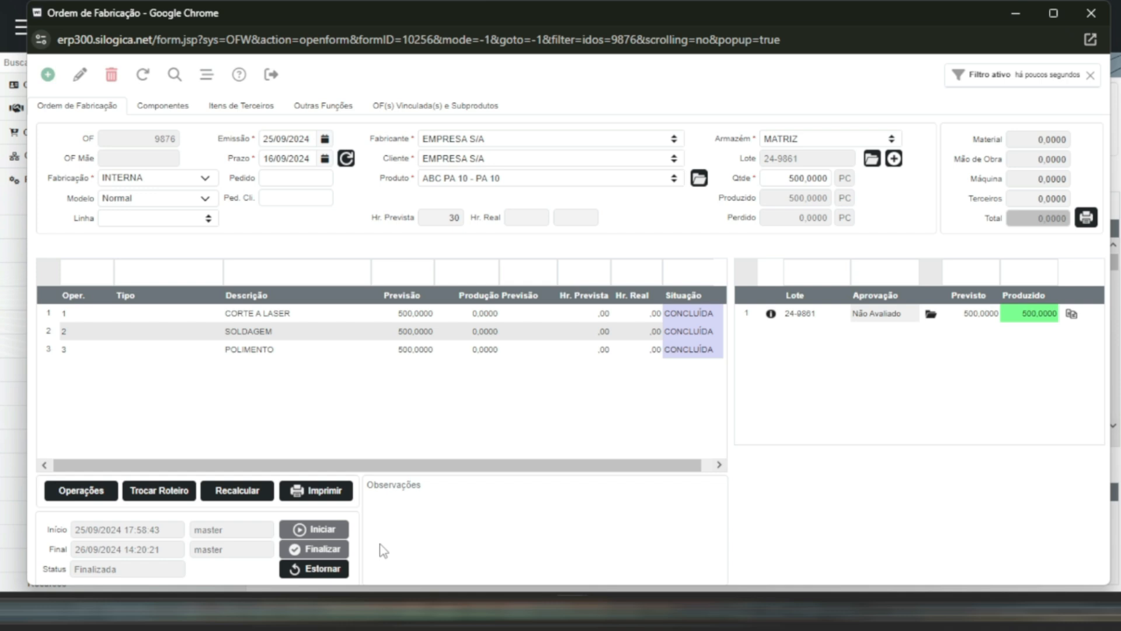
# - Reverse the order's finalization, then reverse the lot's 500-piece production entry
pyautogui.click(319, 573)
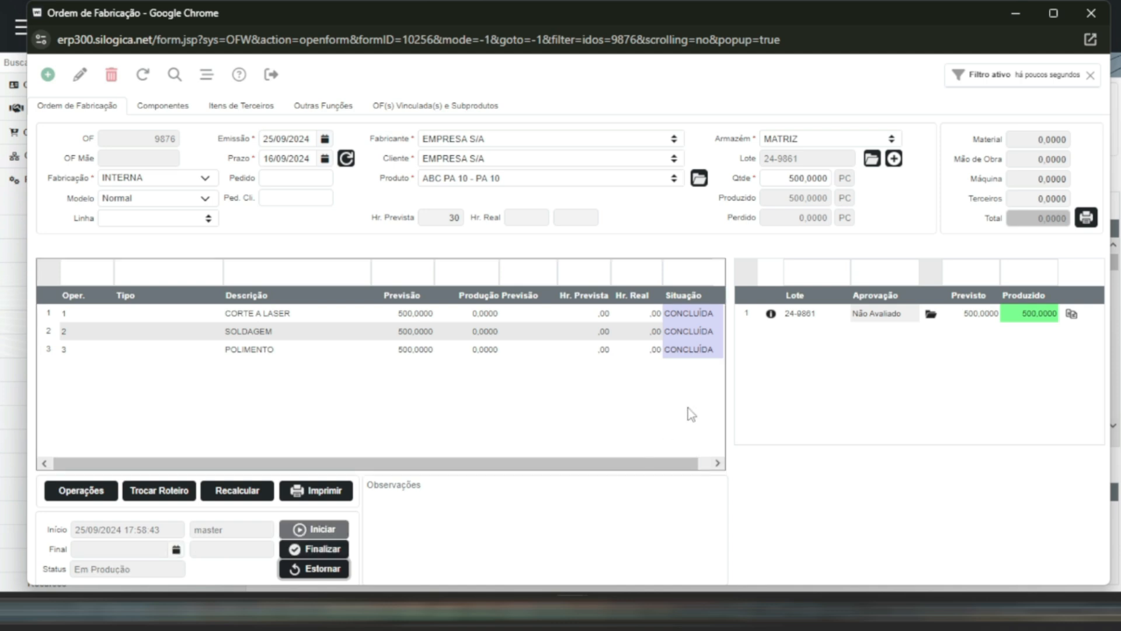
pyautogui.click(770, 314)
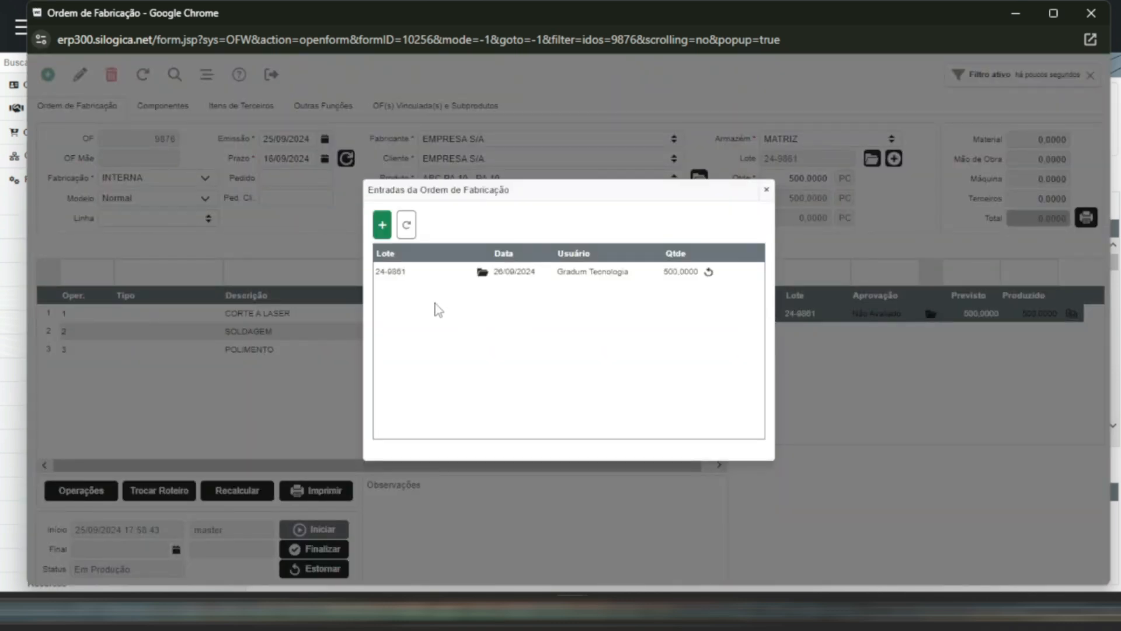
pyautogui.click(710, 272)
pyautogui.click(643, 139)
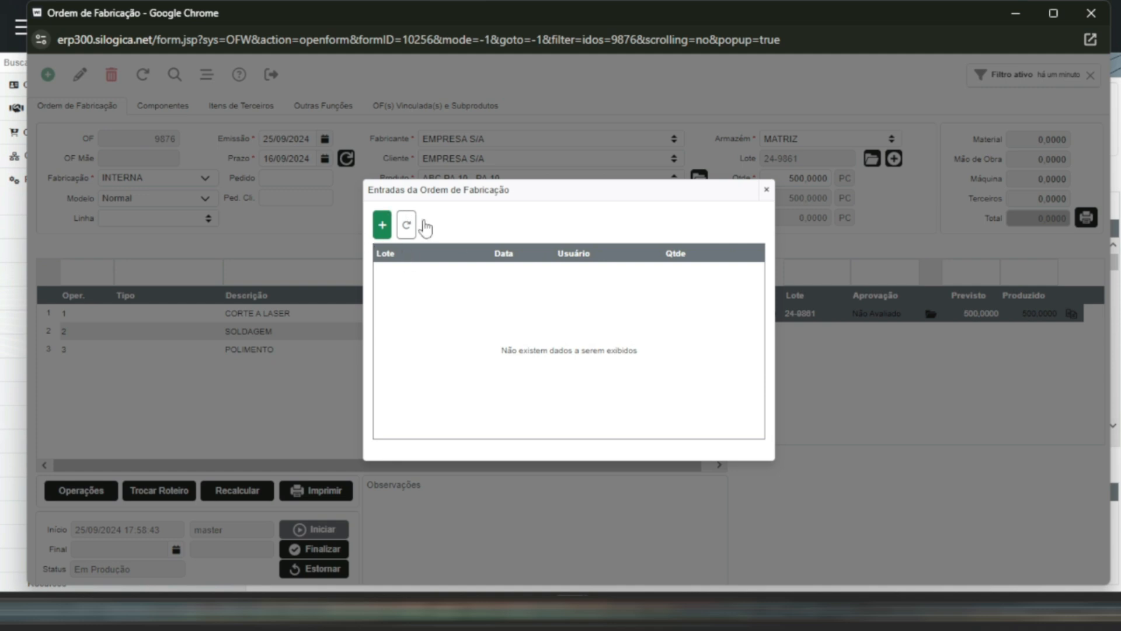
# - Add a production entry of 500 PC for the order's lot and finalize the production order again
pyautogui.click(389, 223)
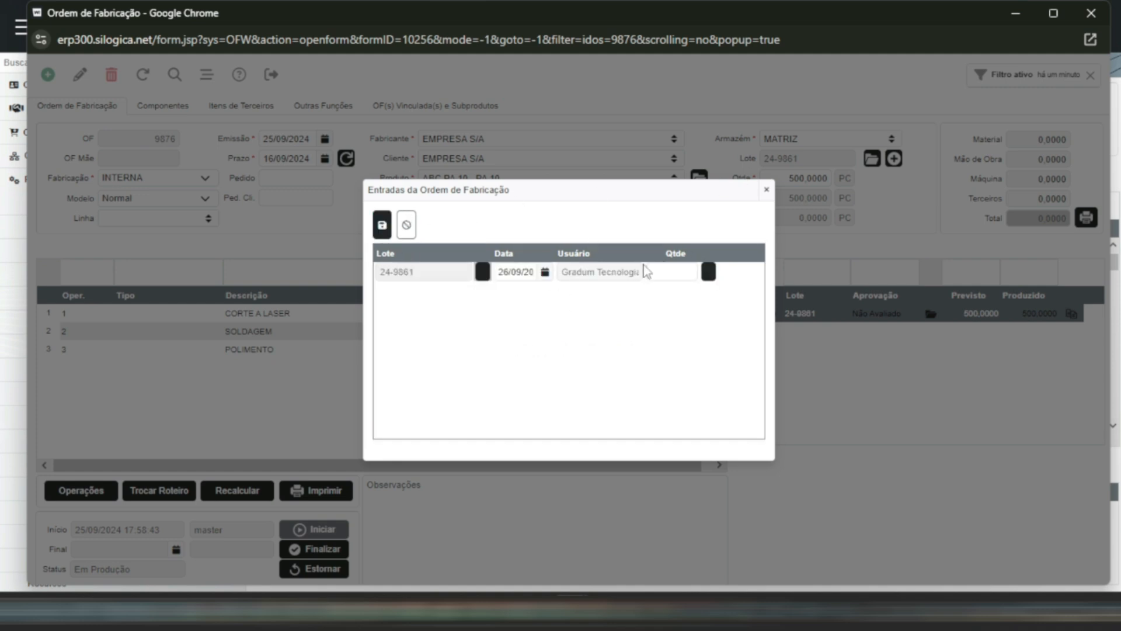
pyautogui.click(670, 270)
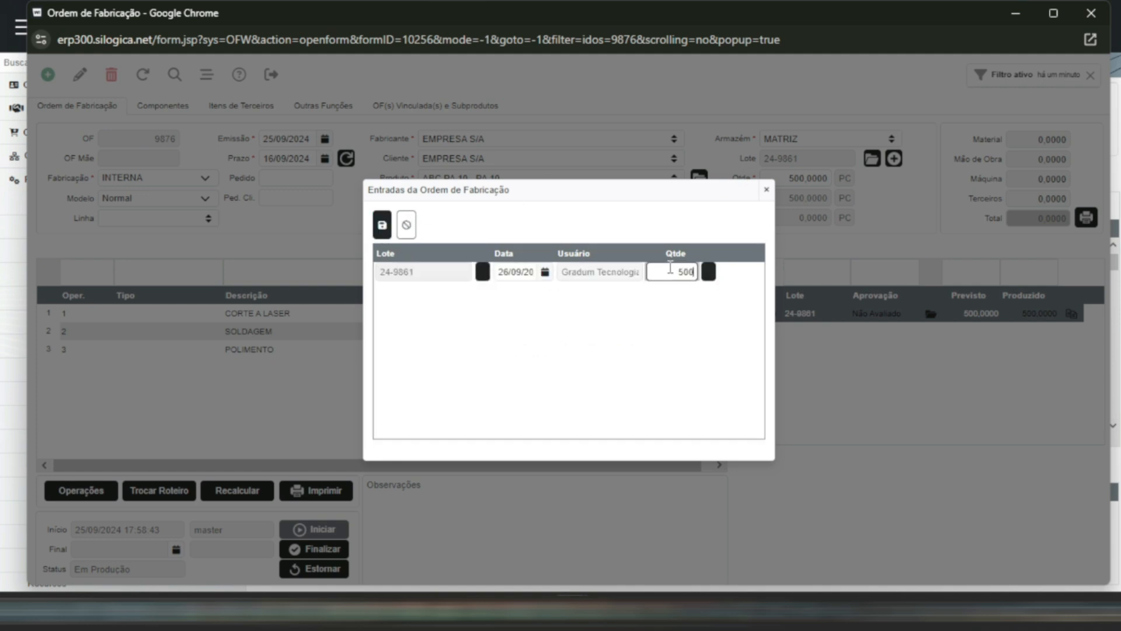
pyautogui.click(382, 225)
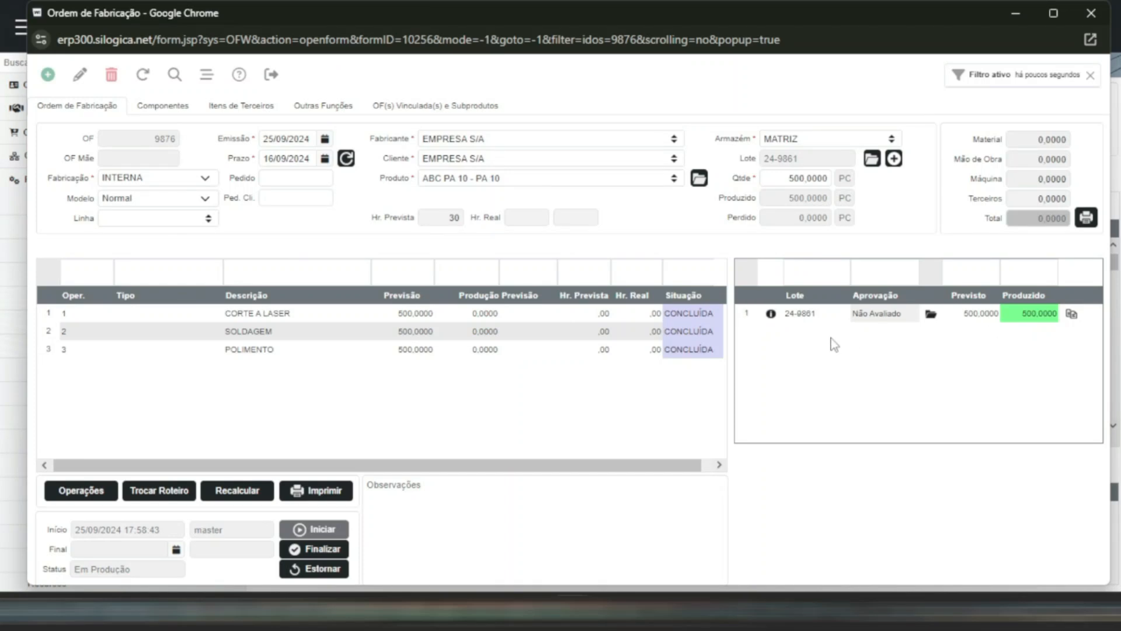
pyautogui.click(313, 550)
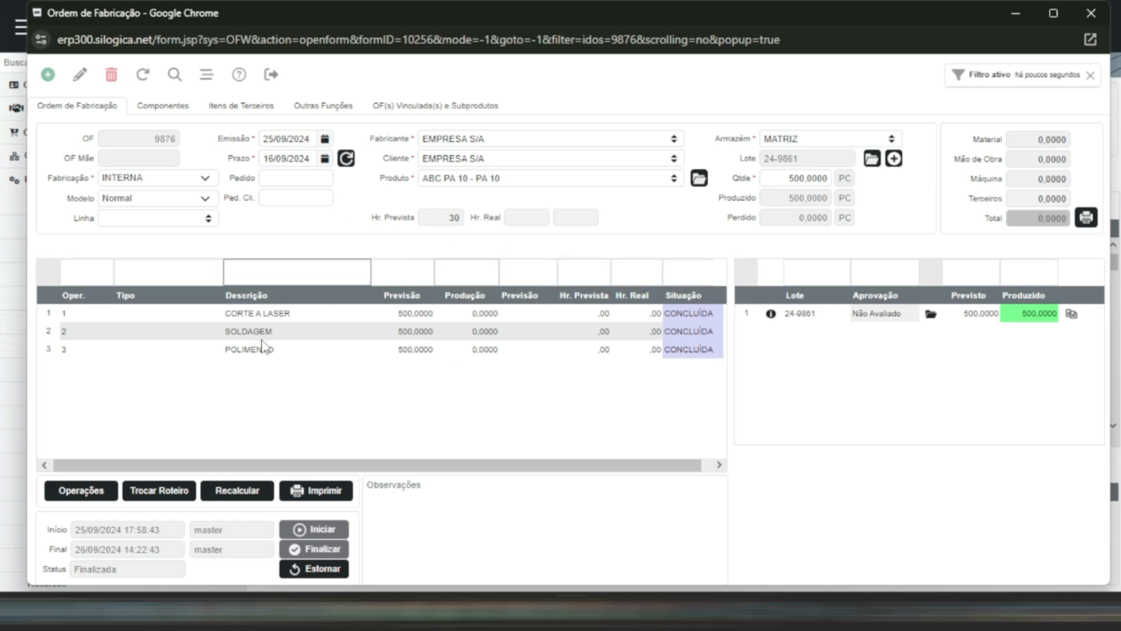
# - Check the finalized order's components, return to its main data, and filter the production order list by that order's number
pyautogui.click(172, 111)
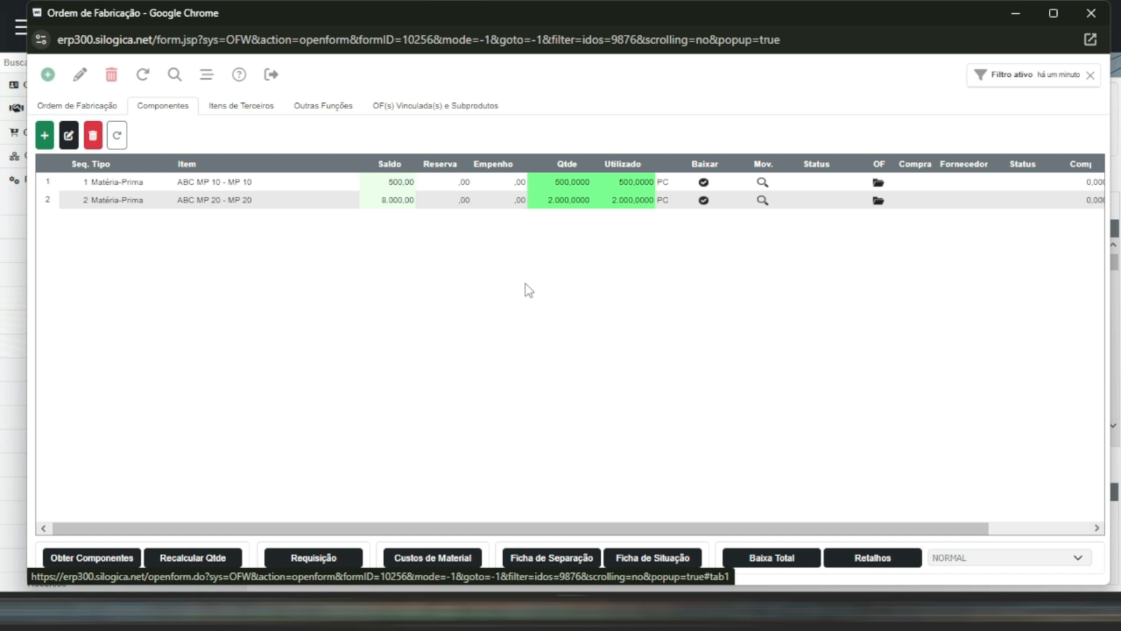
pyautogui.click(77, 105)
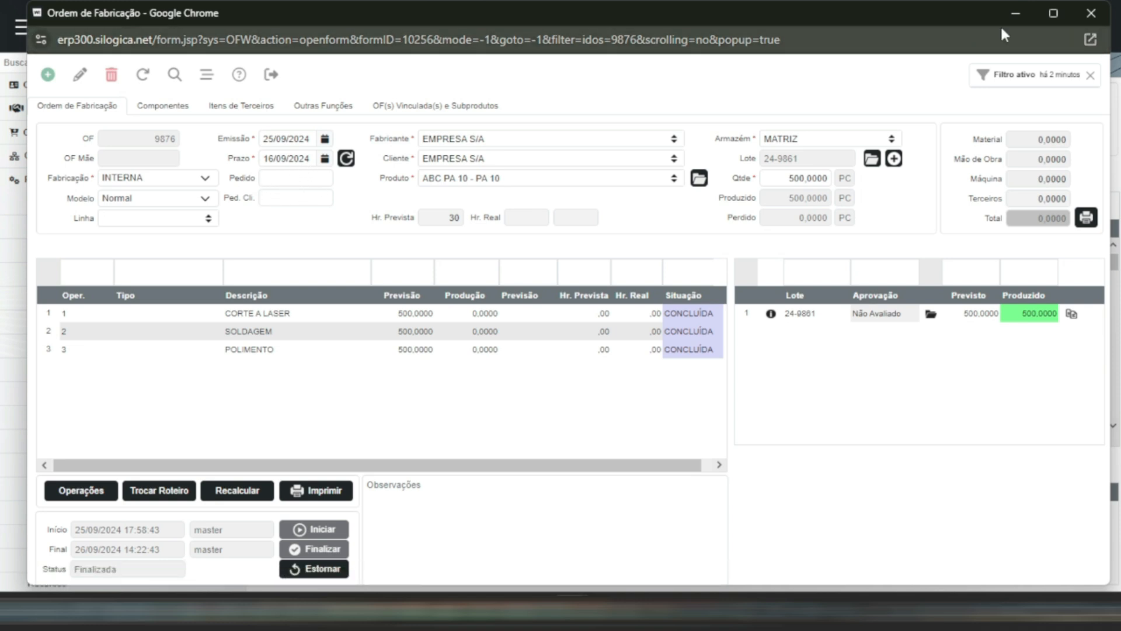
pyautogui.click(1015, 13)
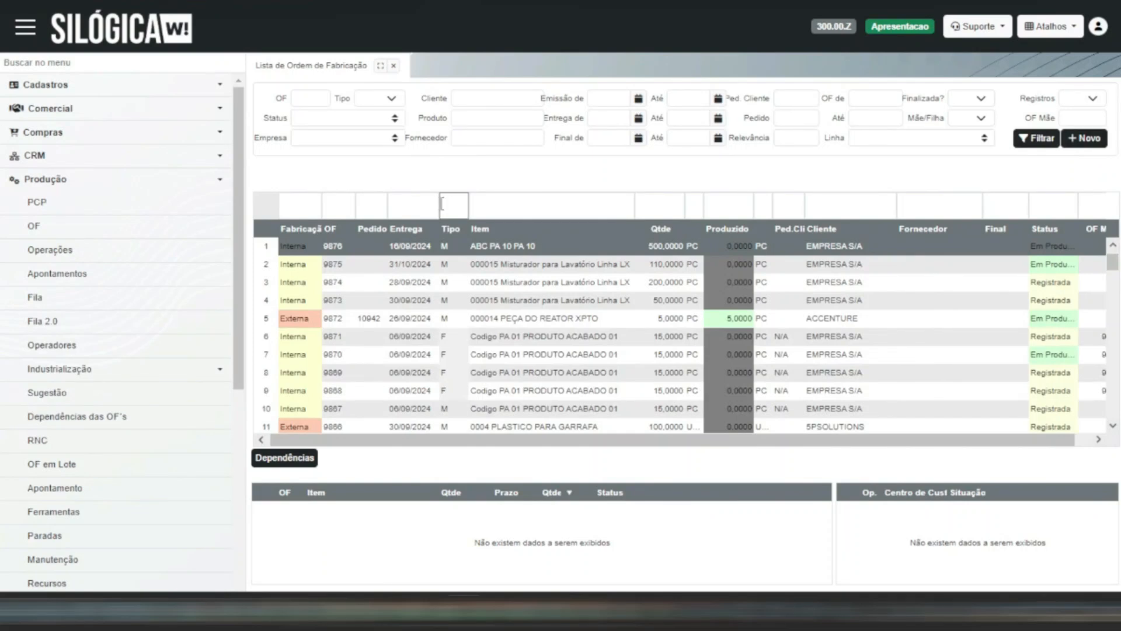
pyautogui.click(315, 100)
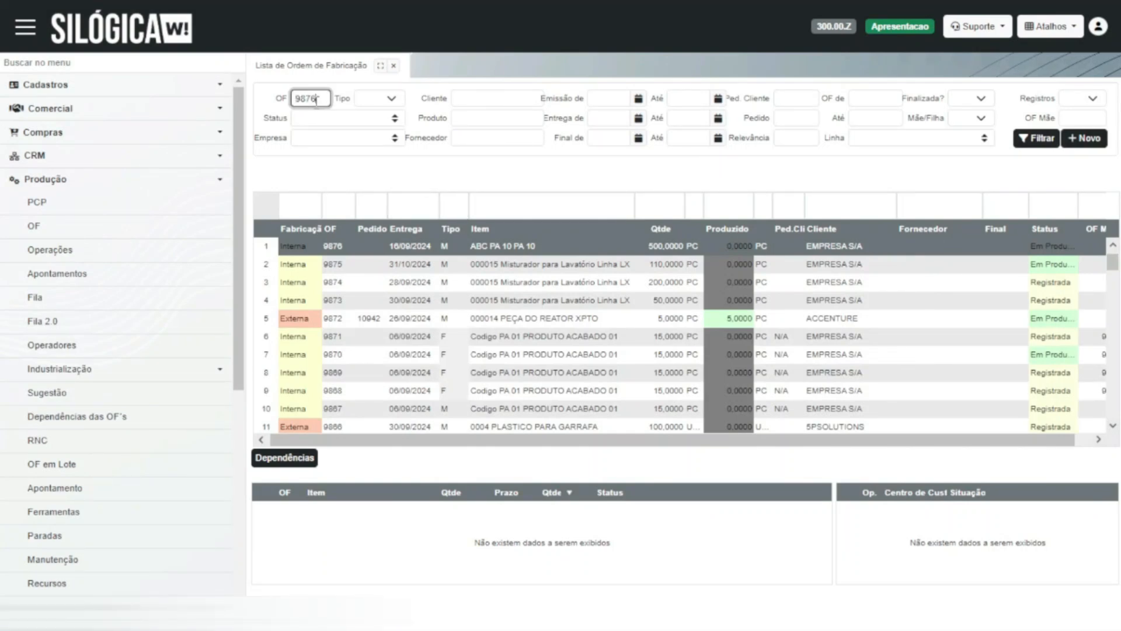
pyautogui.press('Return')
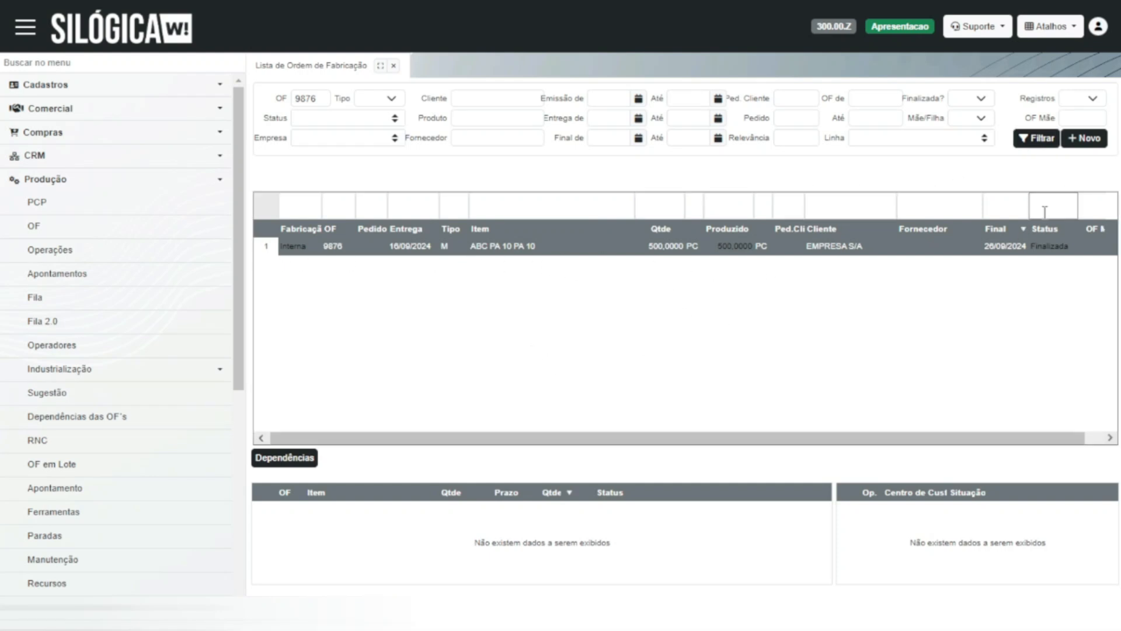
# - View a blank production order form, set it aside, and list all records in the PCP production planning
pyautogui.click(1083, 138)
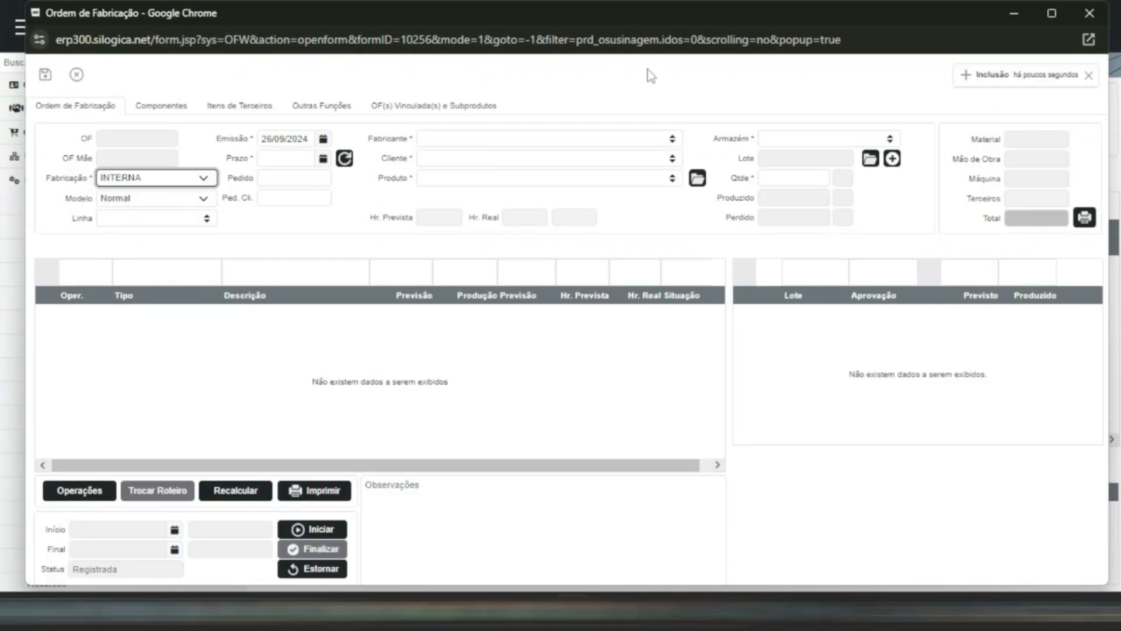
pyautogui.click(1016, 12)
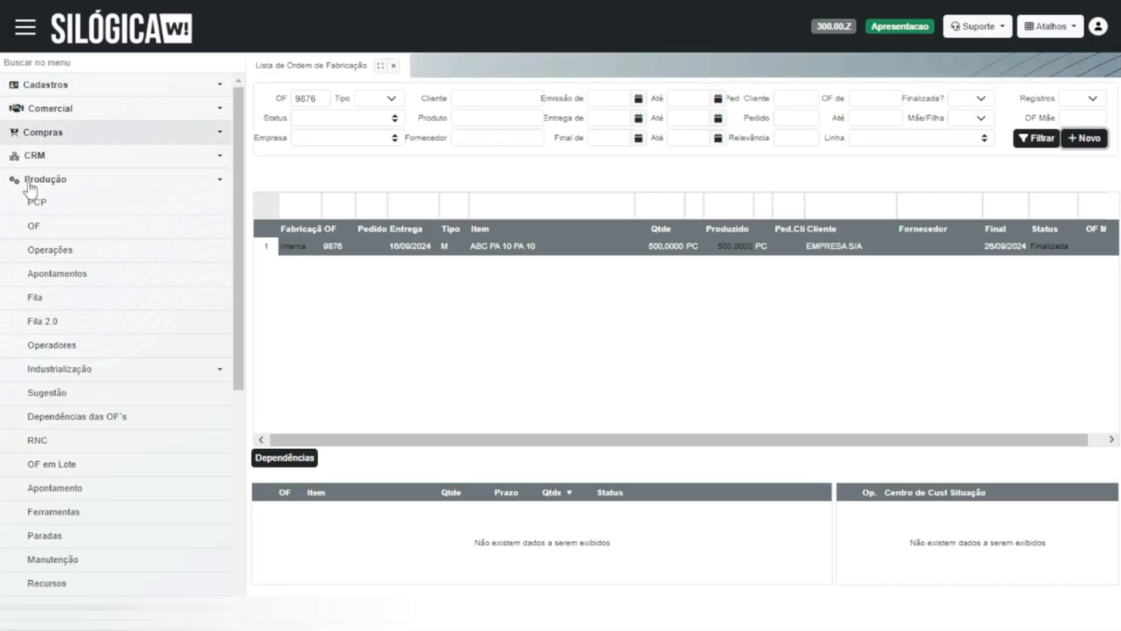
pyautogui.click(95, 202)
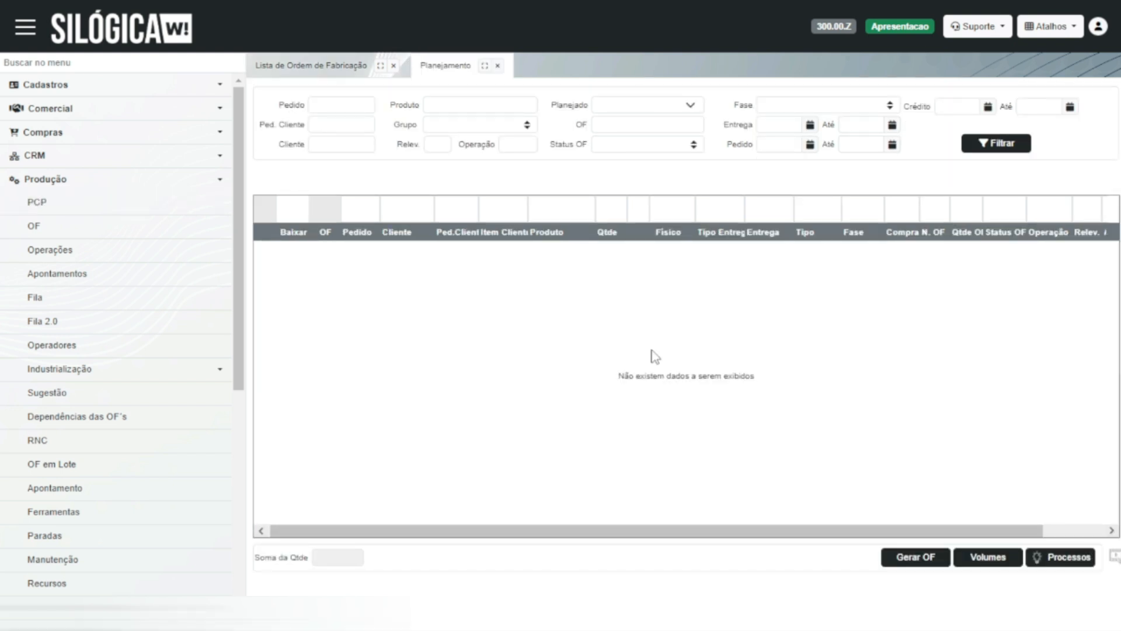
pyautogui.click(1010, 147)
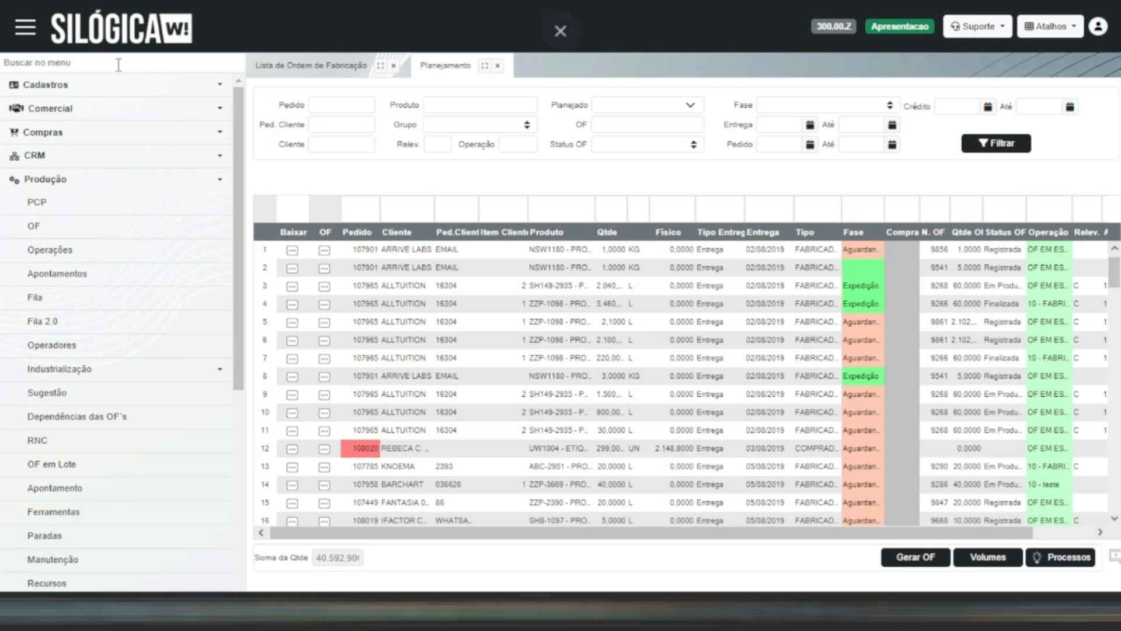
# - Start a new sales order, entering the customer's name and choosing EMPRESA S/A as the company
pyautogui.click(221, 111)
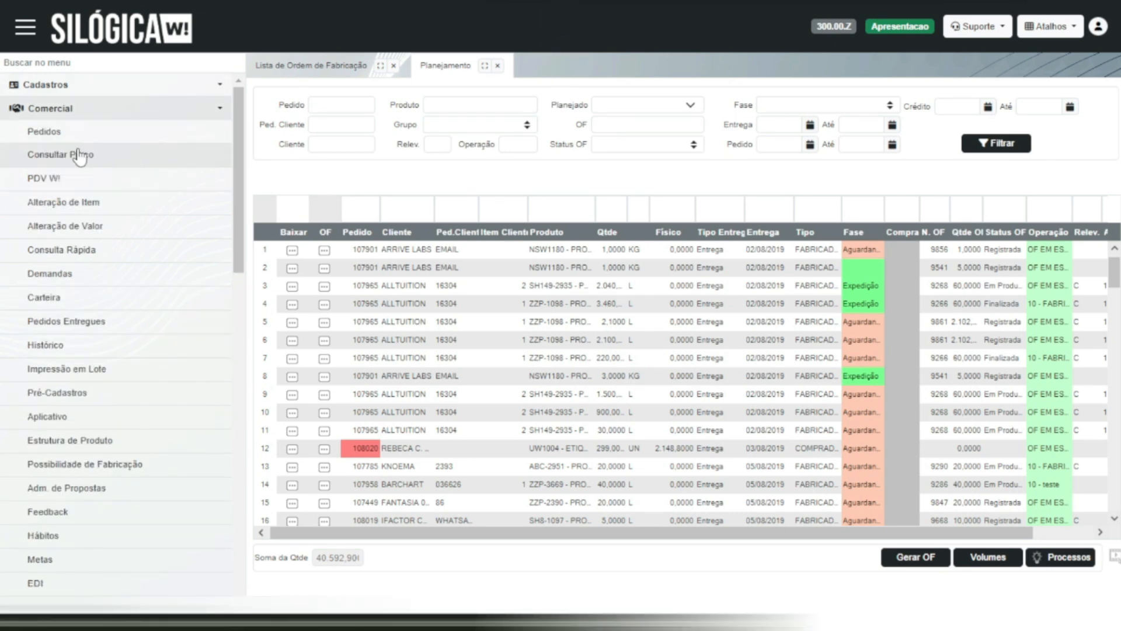
pyautogui.click(94, 136)
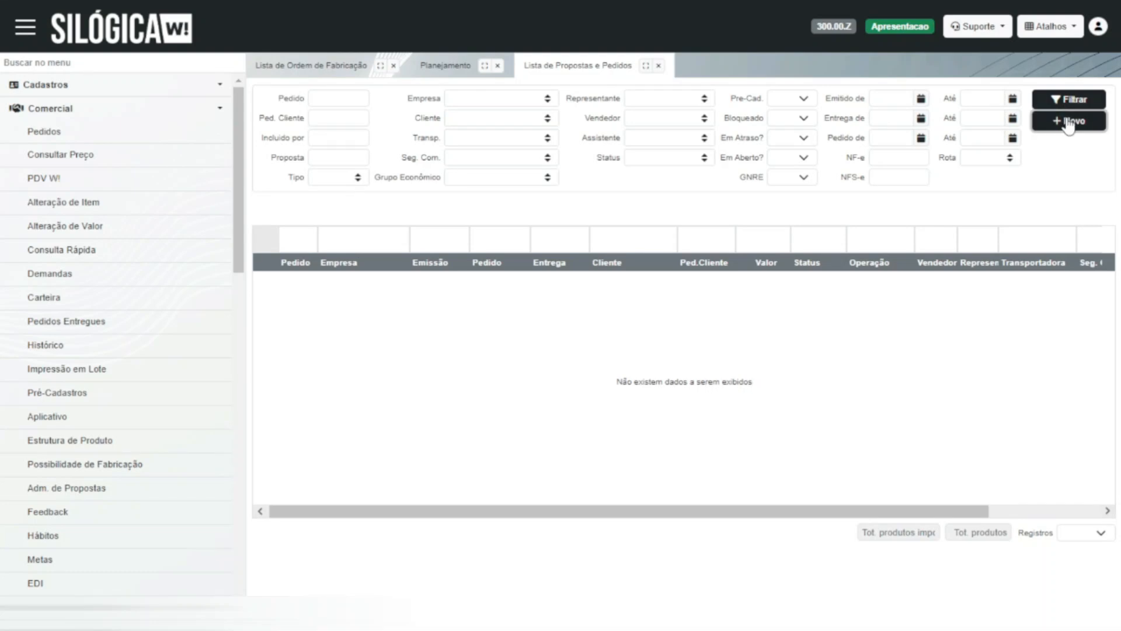
pyautogui.click(1068, 122)
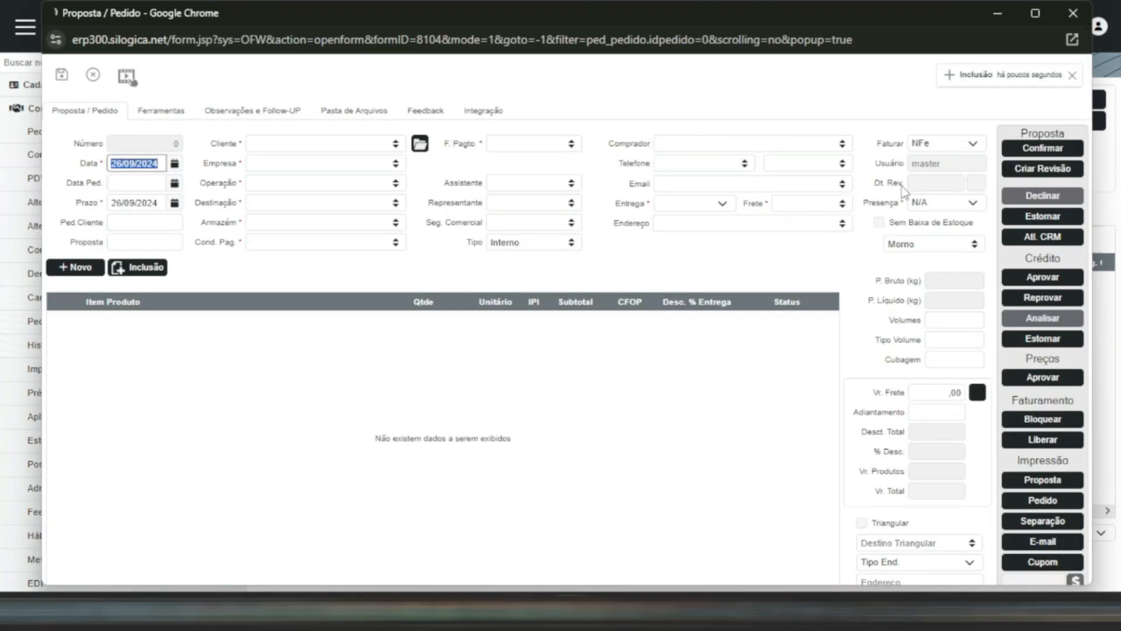
pyautogui.click(326, 141)
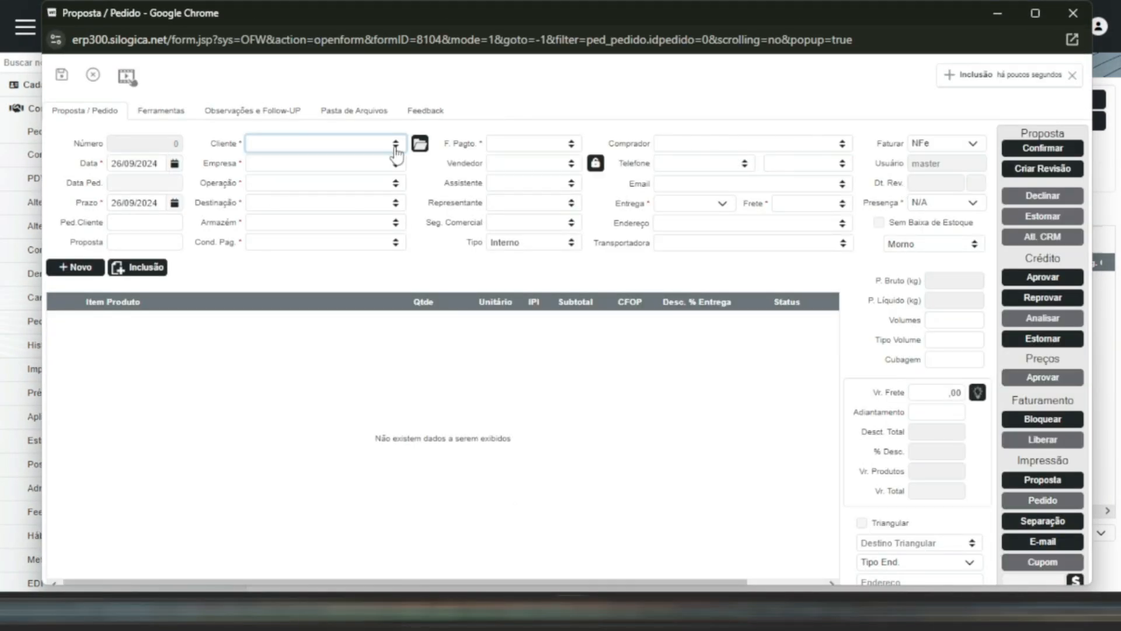
pyautogui.click(395, 149)
pyautogui.write('medina')
pyautogui.click(396, 166)
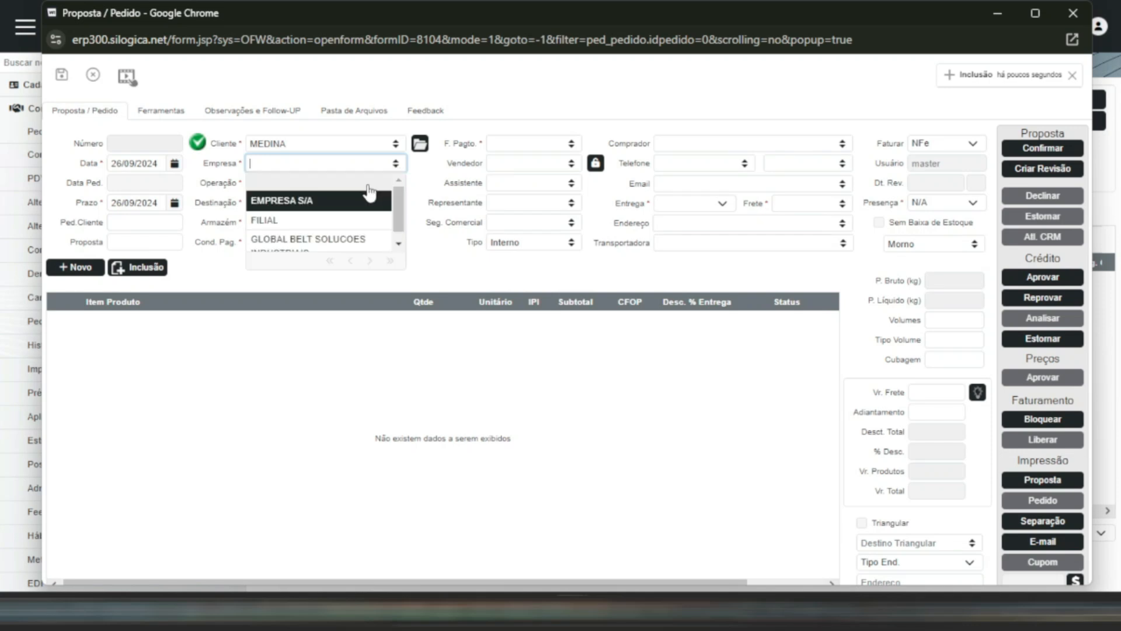
pyautogui.click(349, 202)
# - Set the sales order's operation to Venda and its warehouse to ESTOQUE APRESENTACAO
pyautogui.click(395, 185)
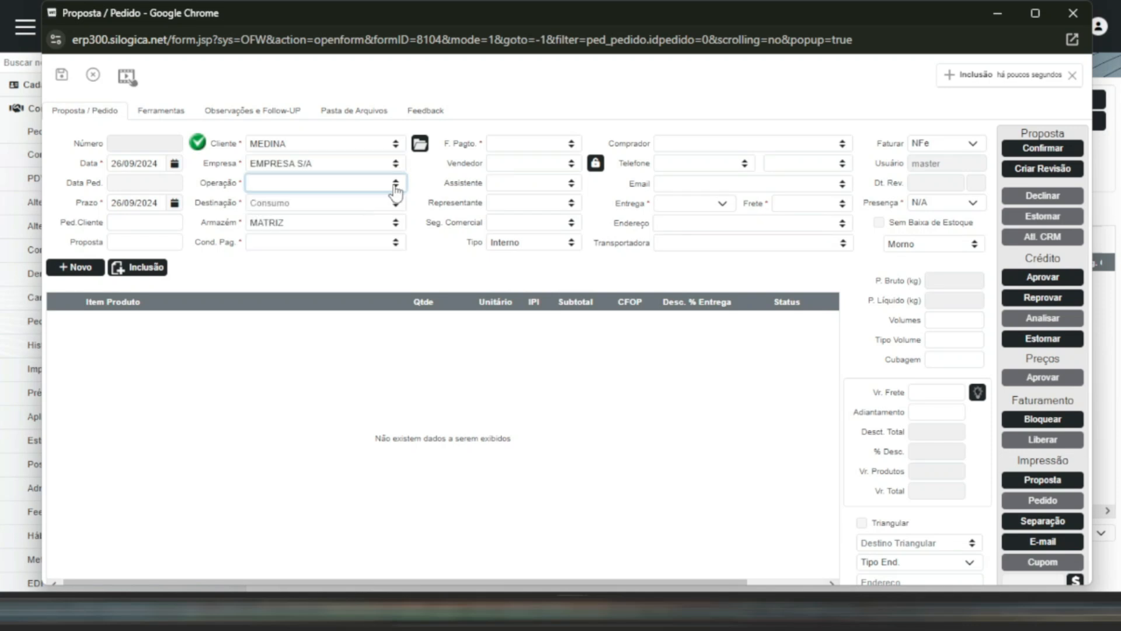
pyautogui.click(364, 184)
pyautogui.write('ve')
pyautogui.press('Return')
pyautogui.click(395, 223)
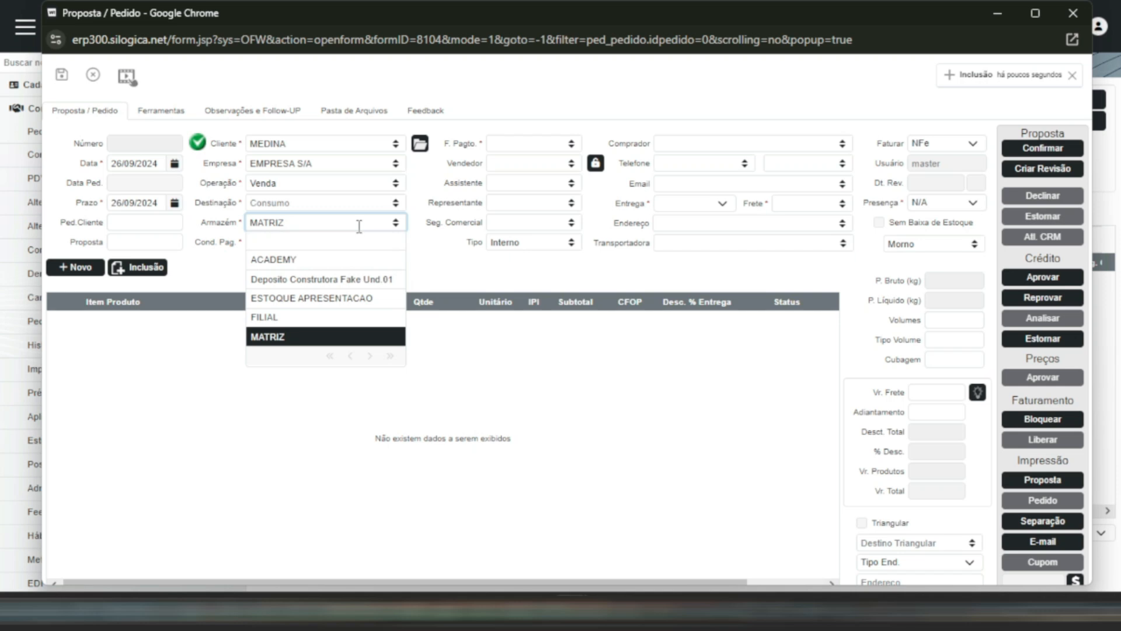
pyautogui.click(369, 297)
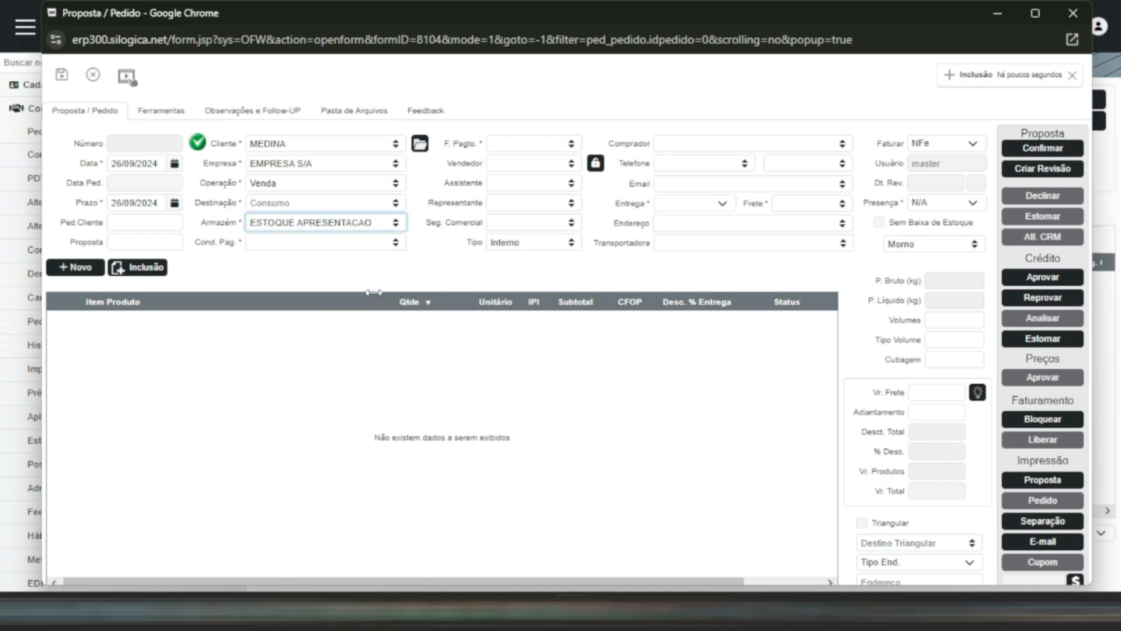
# - Set payment condition 10 DDL, payment form Boleto, delivery Entrega and freight SEM FRETE, and save the sales order
pyautogui.click(396, 242)
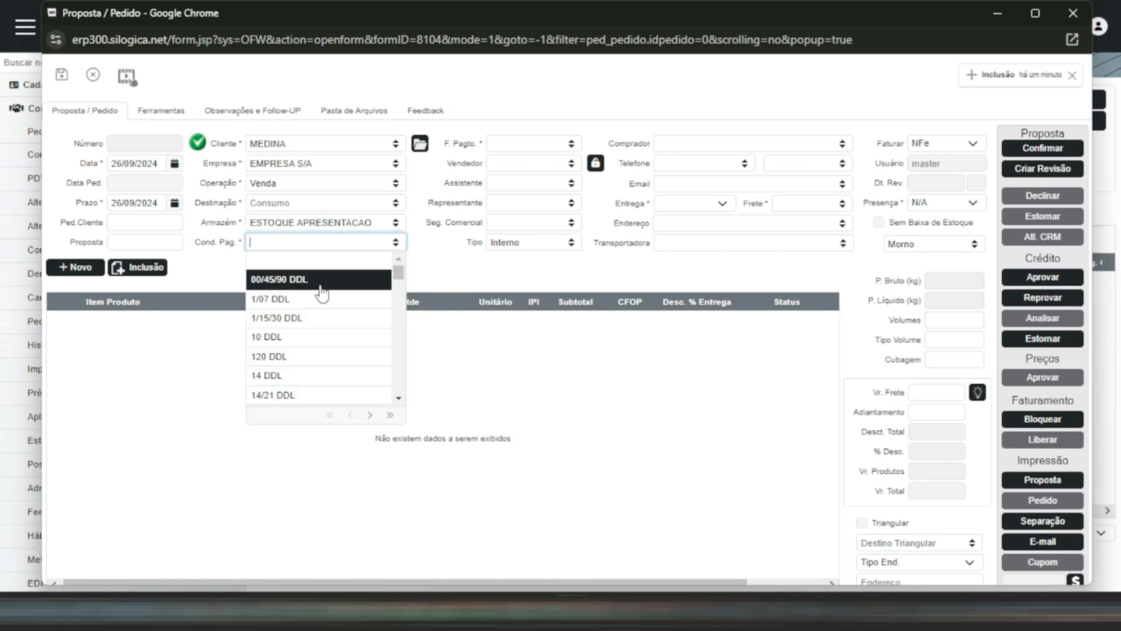
pyautogui.click(309, 337)
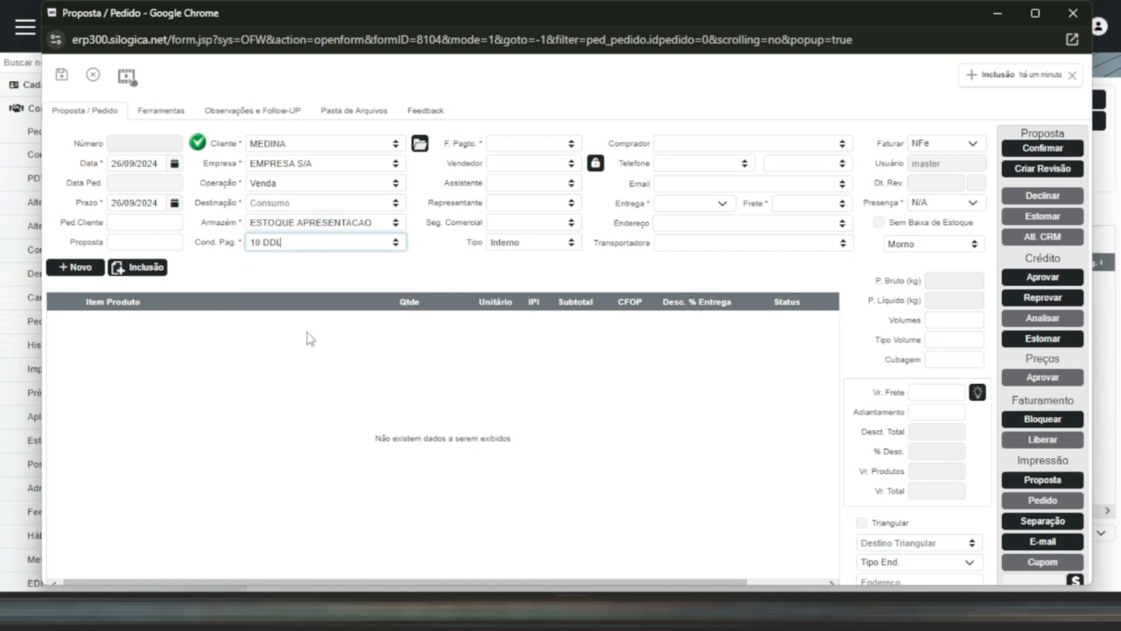
pyautogui.click(535, 144)
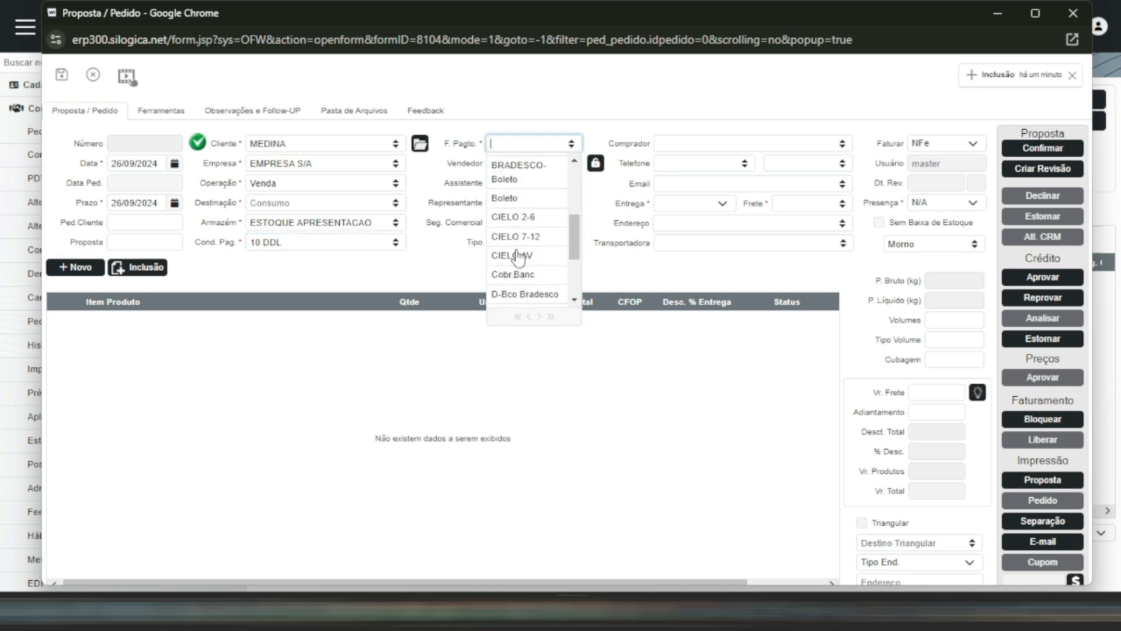
pyautogui.click(507, 199)
pyautogui.click(843, 205)
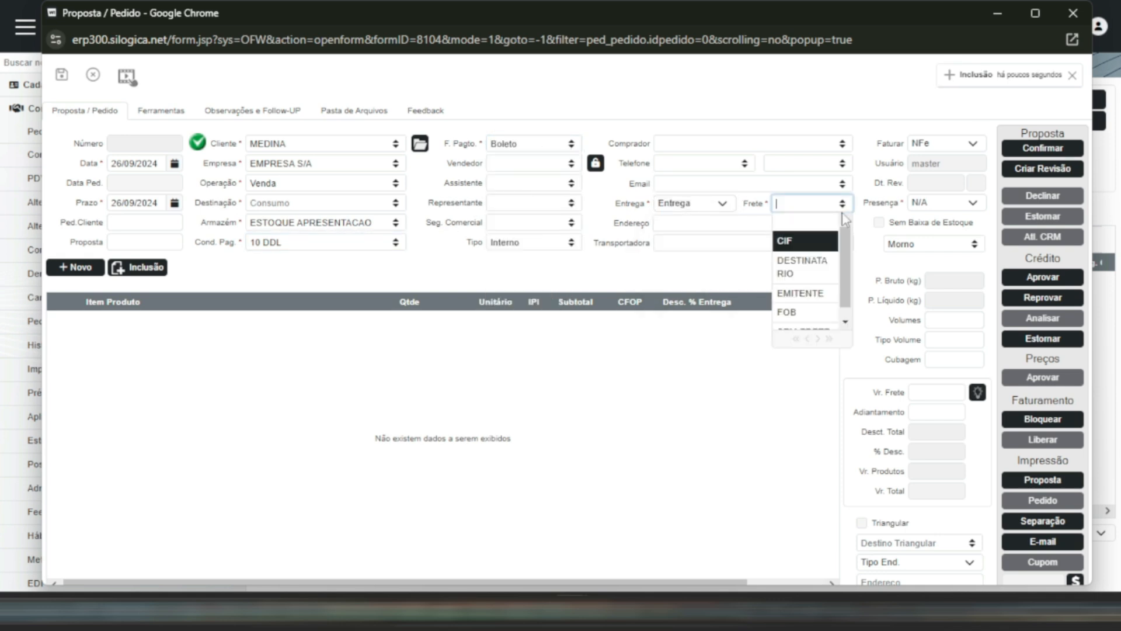
pyautogui.click(797, 273)
pyautogui.click(61, 77)
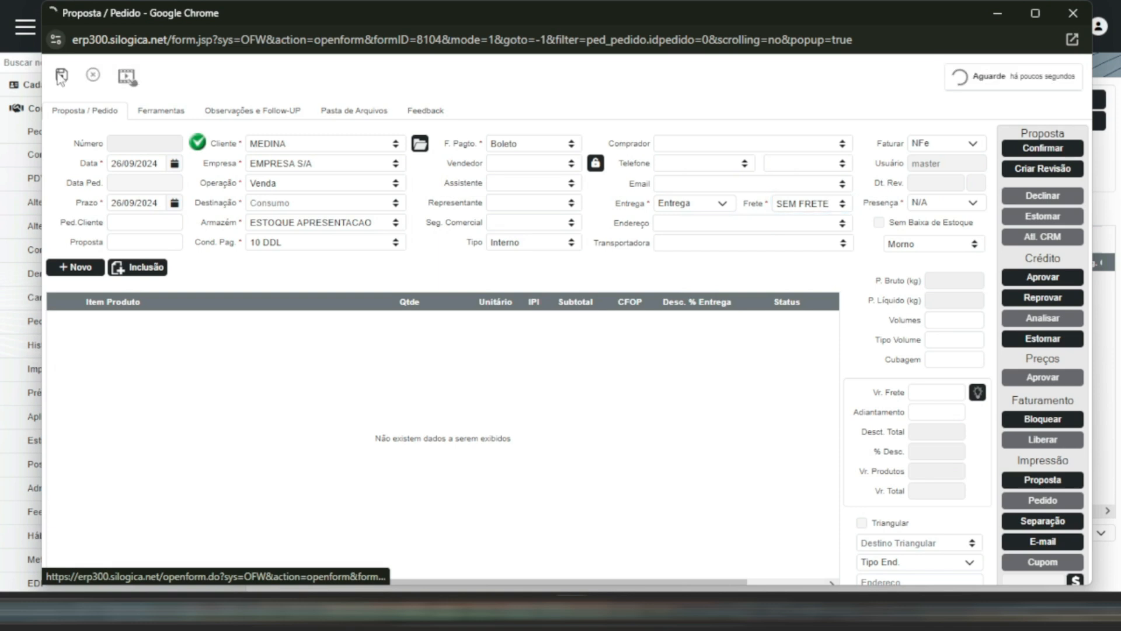
# - Add 100 PC of item ABC PA 10 at a unit price of 23,69 to the sales order and save the item
pyautogui.write('100')
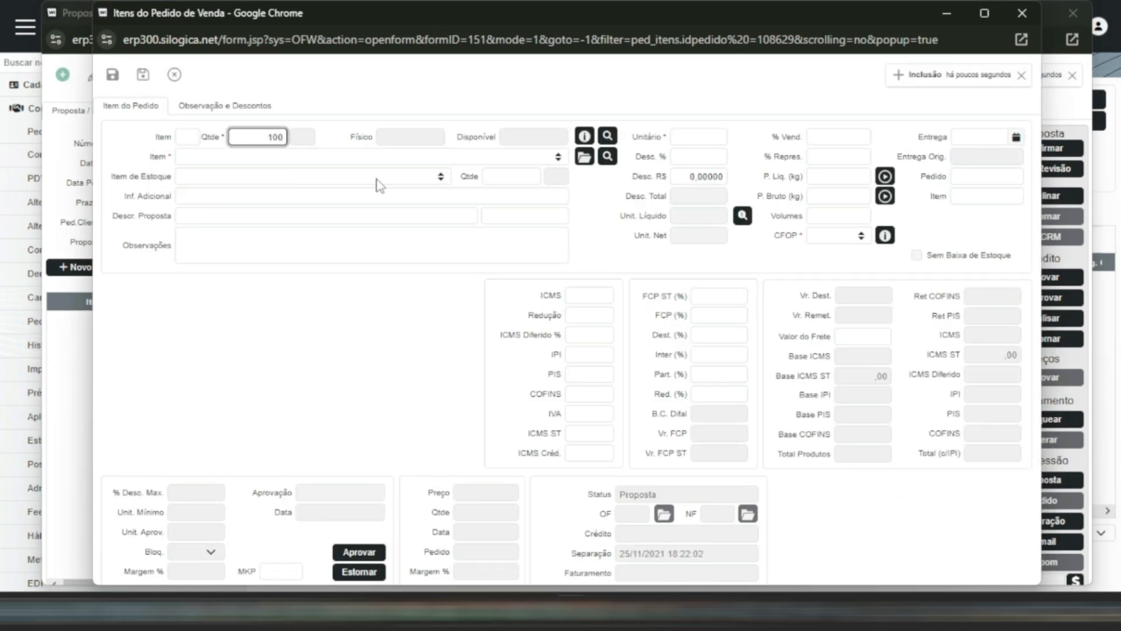
pyautogui.press('Tab')
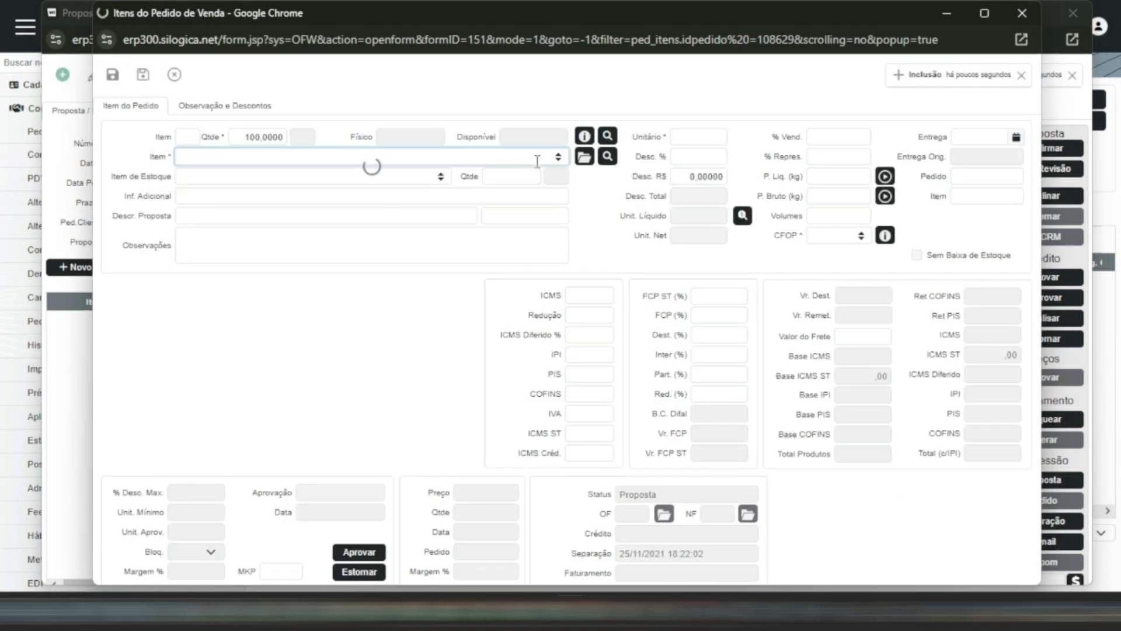
pyautogui.write('10')
pyautogui.click(681, 136)
pyautogui.write('2')
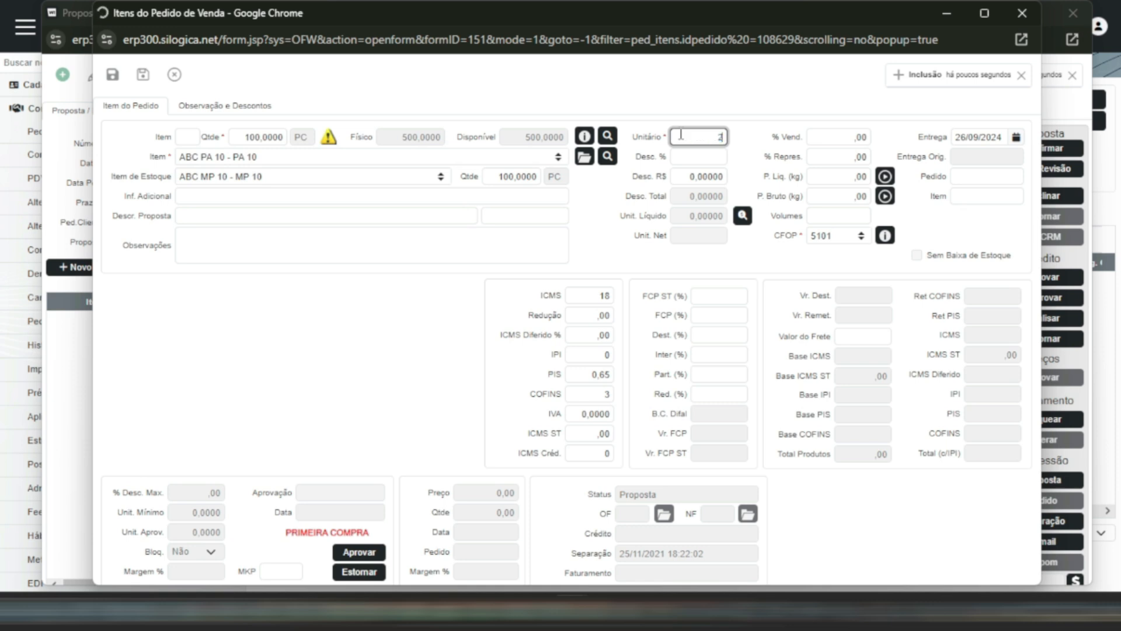
pyautogui.write('369')
pyautogui.click(113, 74)
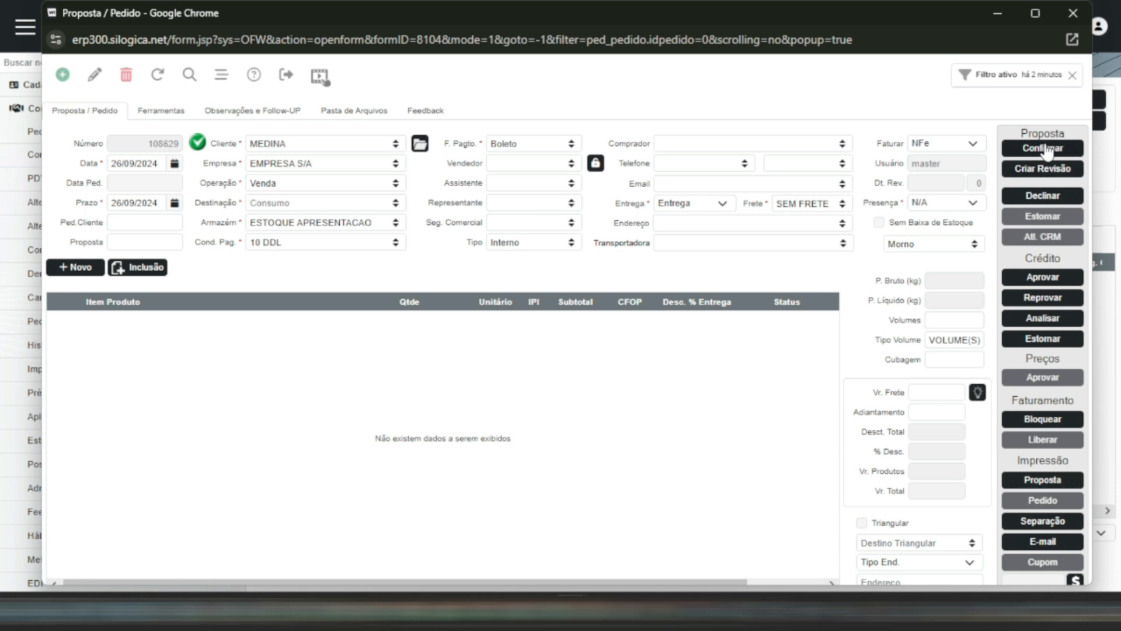
# - Confirm the sales proposal and set aside the credit validation and order windows
pyautogui.click(1044, 150)
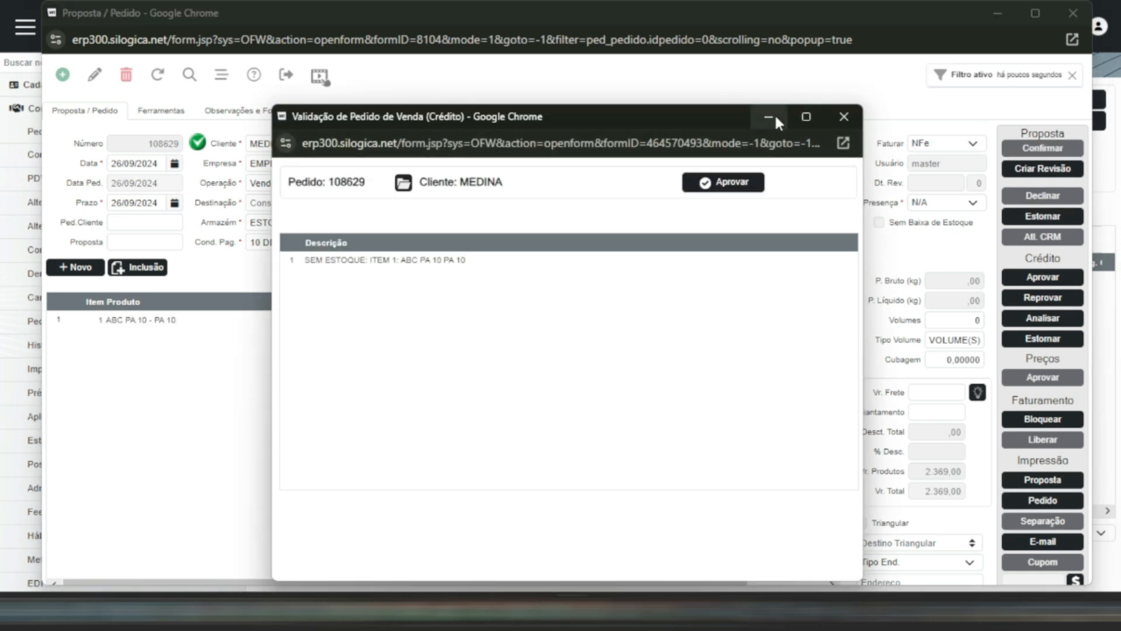
pyautogui.click(774, 114)
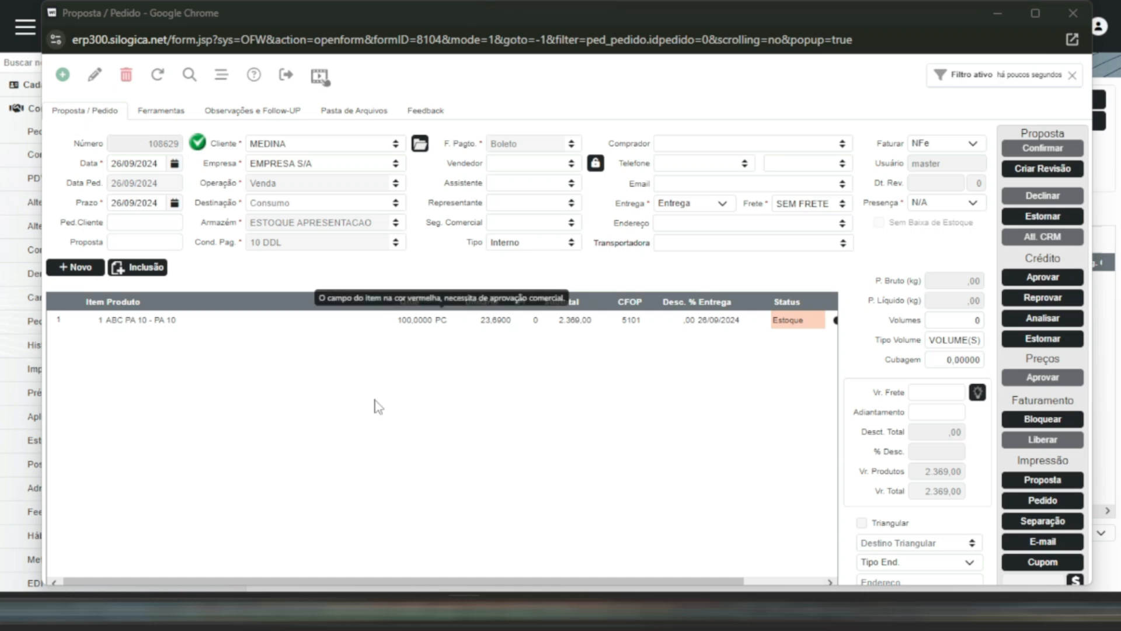
pyautogui.click(997, 13)
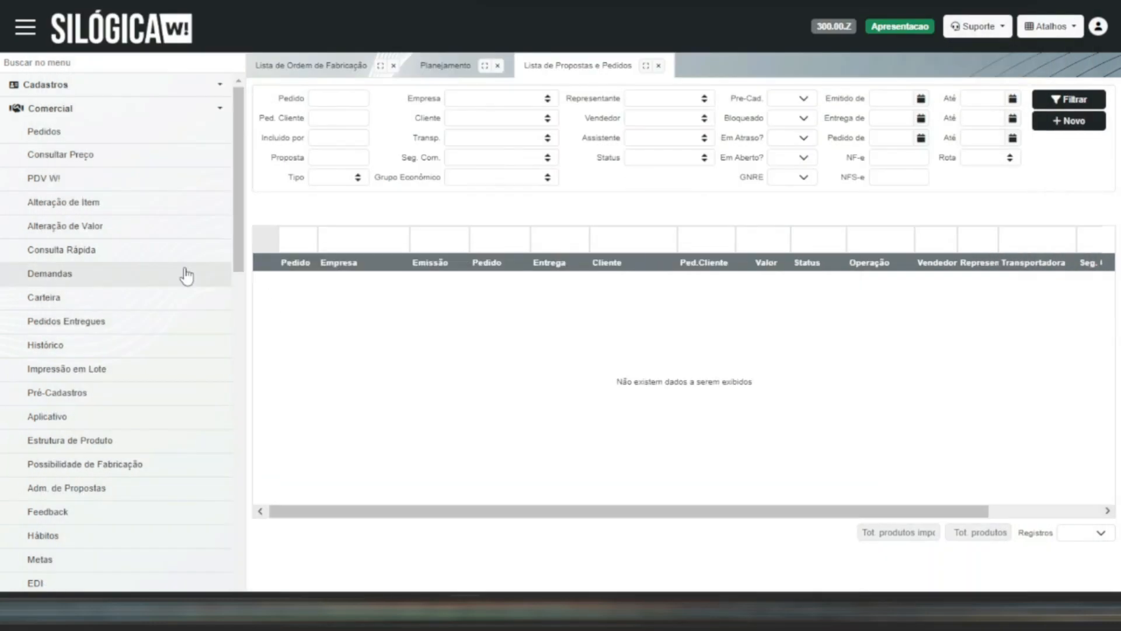
# - Filter the production planning list by the sales order's customer and select the ABC PA 10 line
pyautogui.scroll(-2, 112, 268)
pyautogui.click(351, 150)
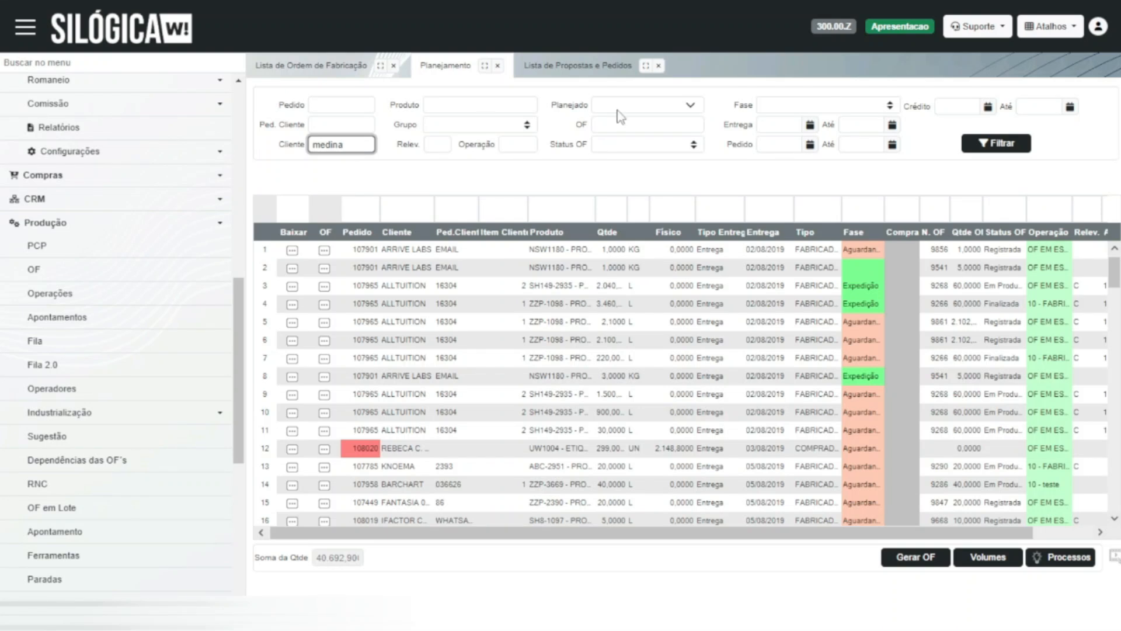
pyautogui.click(996, 143)
pyautogui.click(395, 266)
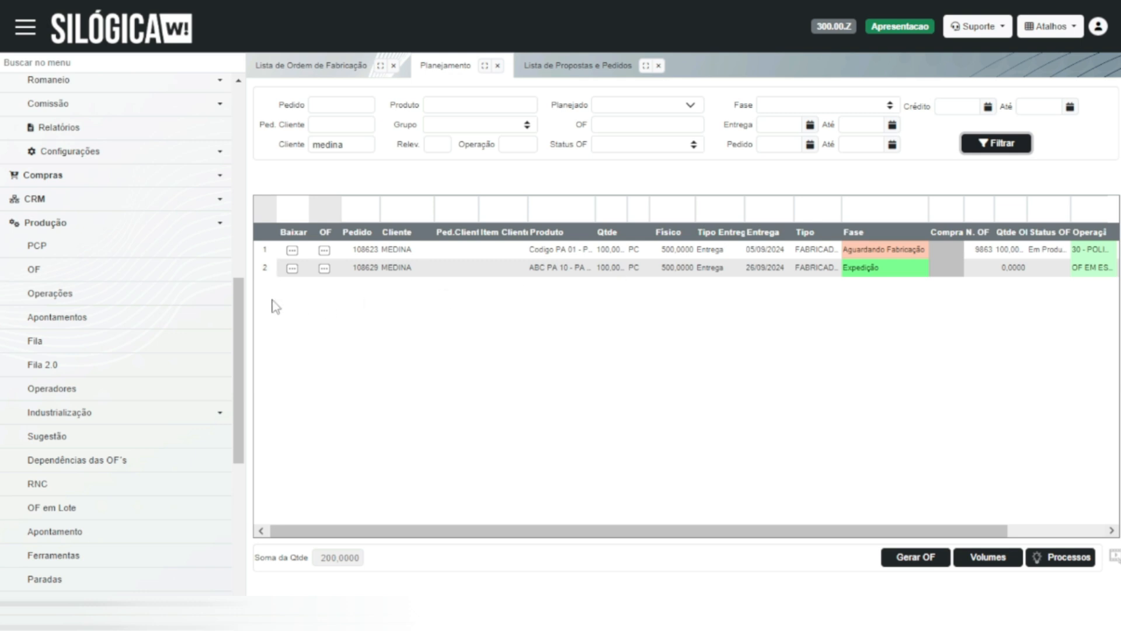
# - Separate 100 PC of ABC PA 10 from lot 24-9861 in the MATRIZ warehouse for the order item and finalize the separation
pyautogui.click(295, 270)
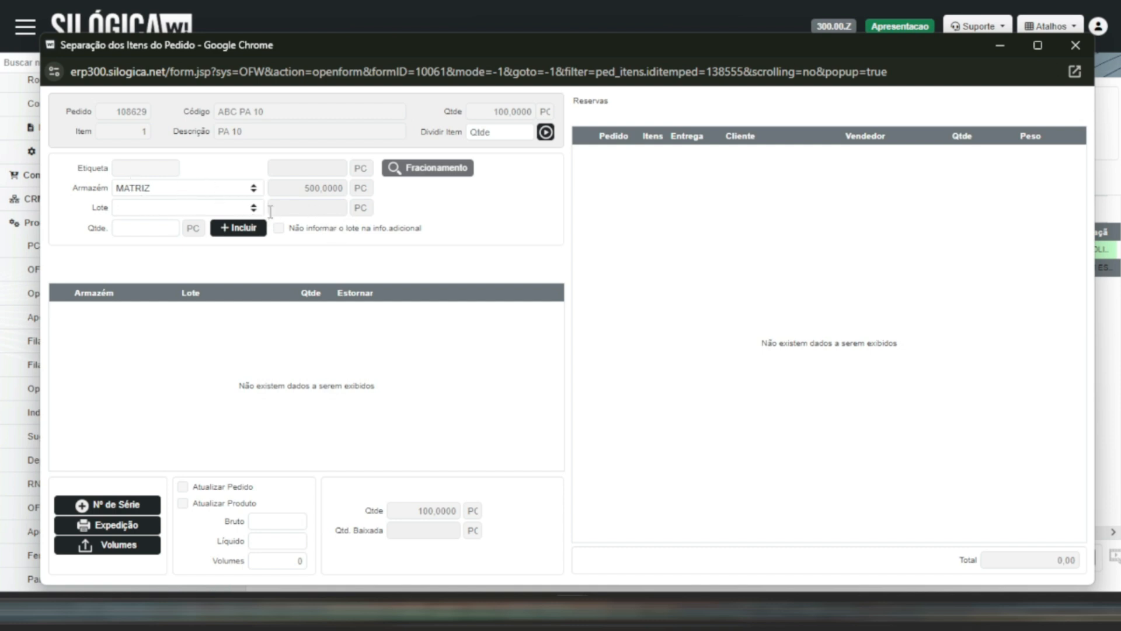
pyautogui.click(186, 208)
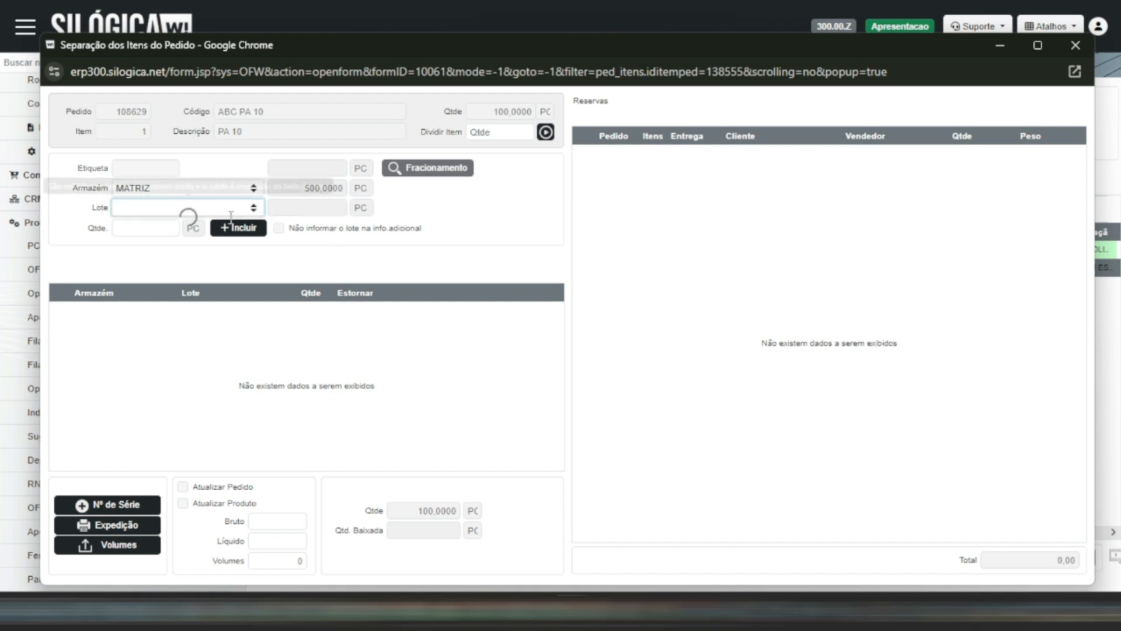
pyautogui.click(165, 229)
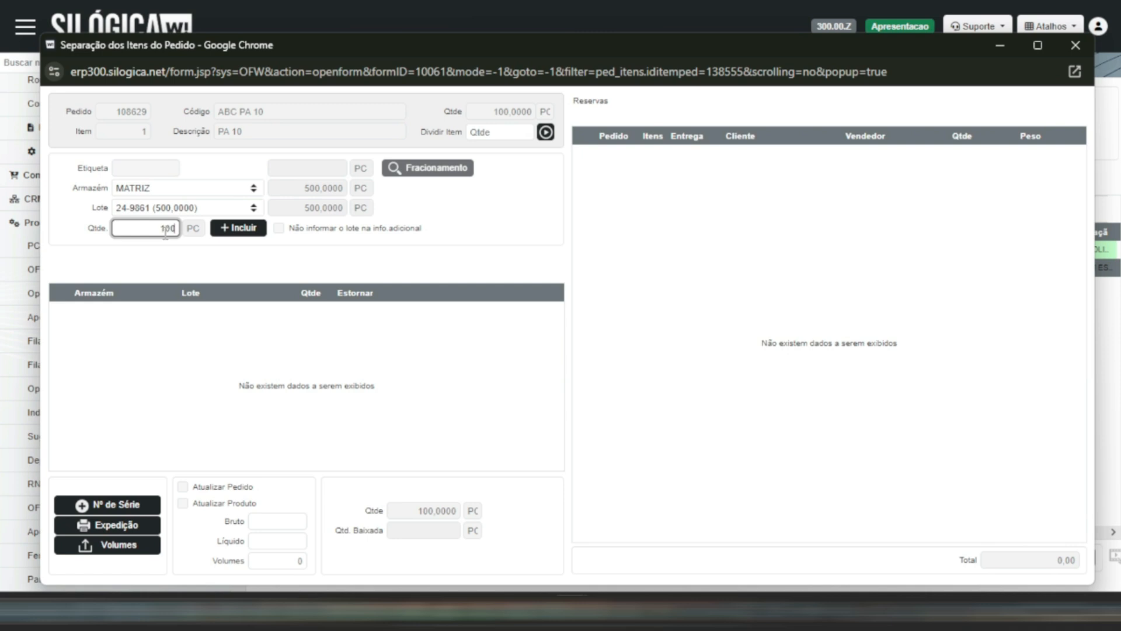
pyautogui.write('100')
pyautogui.click(250, 232)
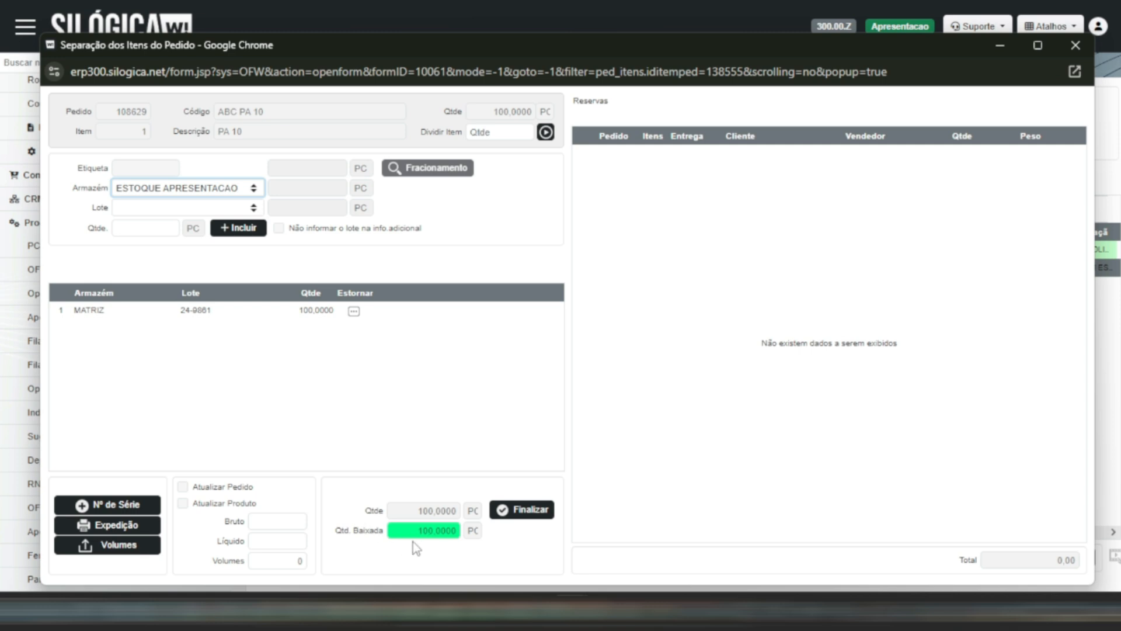
pyautogui.click(538, 522)
pyautogui.click(622, 170)
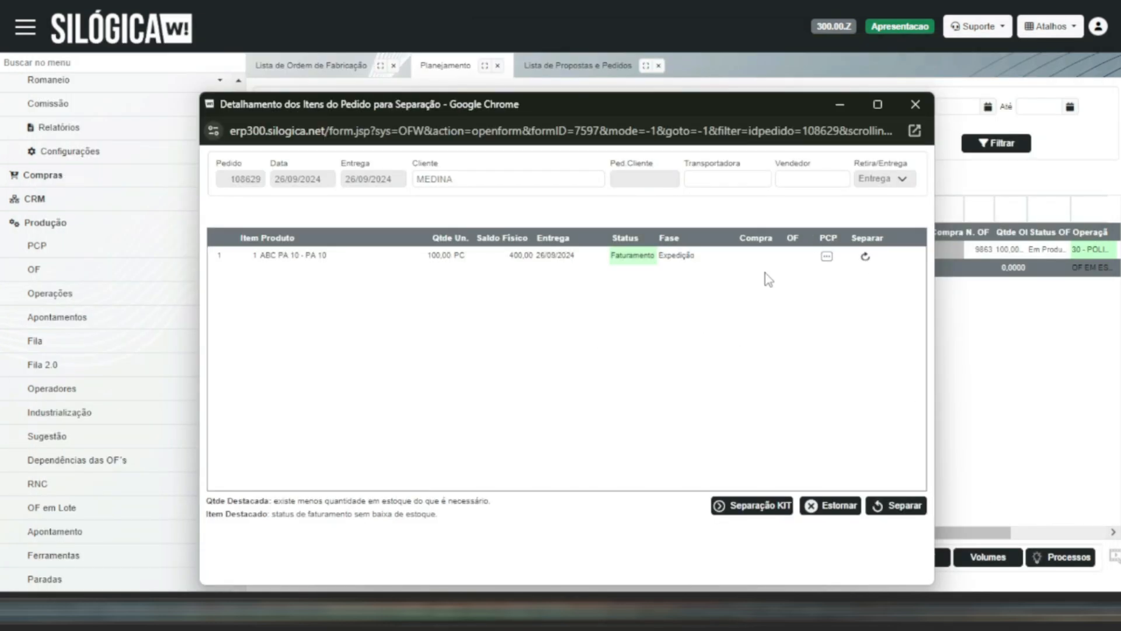
# - Run the item-level separation for ABC PA 10, reverse all separated items of the order, and close the separation details
pyautogui.click(866, 257)
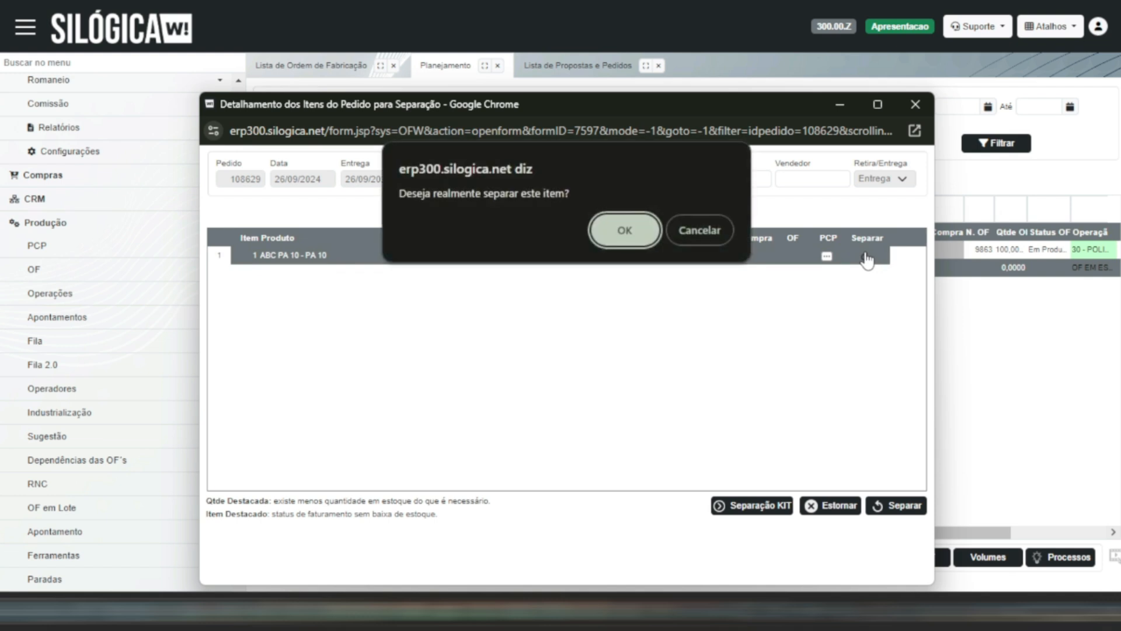
pyautogui.click(624, 229)
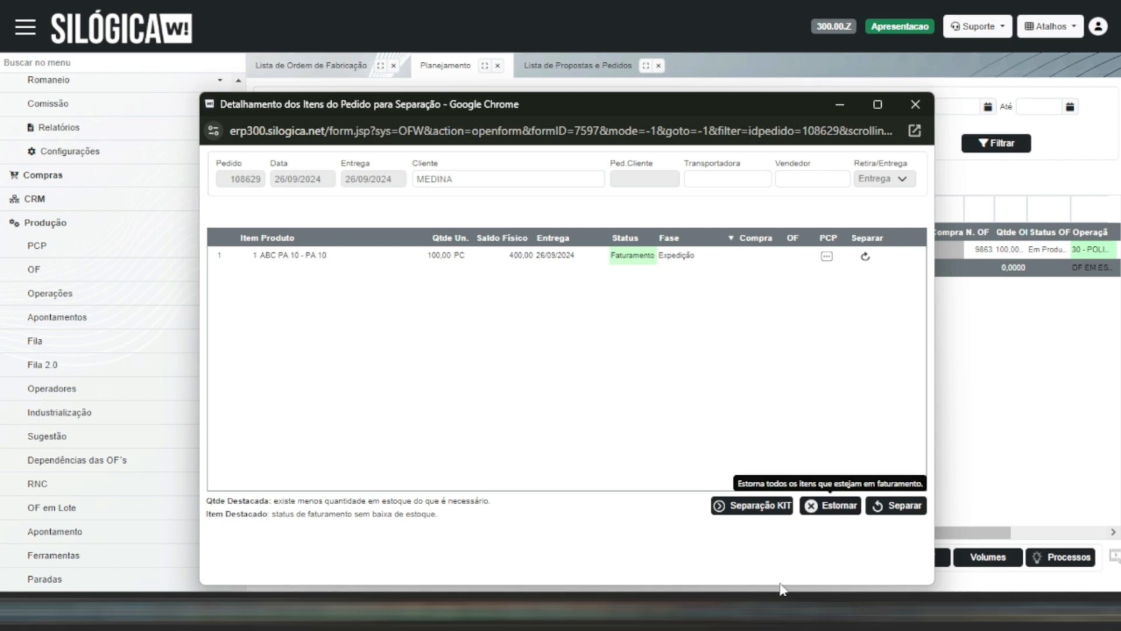
pyautogui.click(838, 506)
pyautogui.click(615, 230)
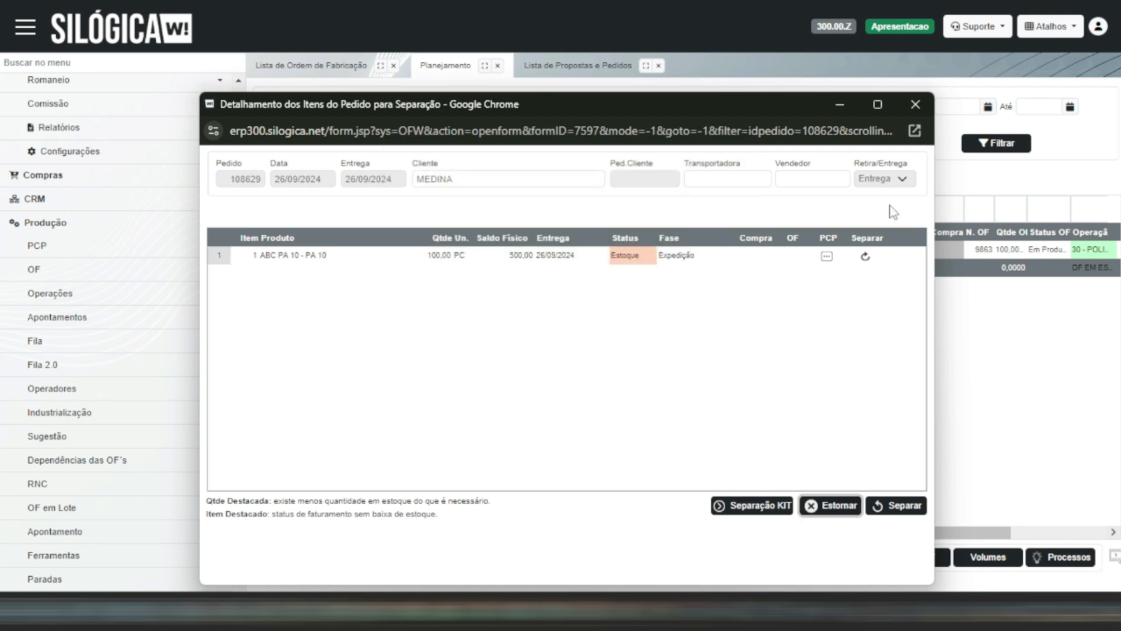
pyautogui.click(915, 106)
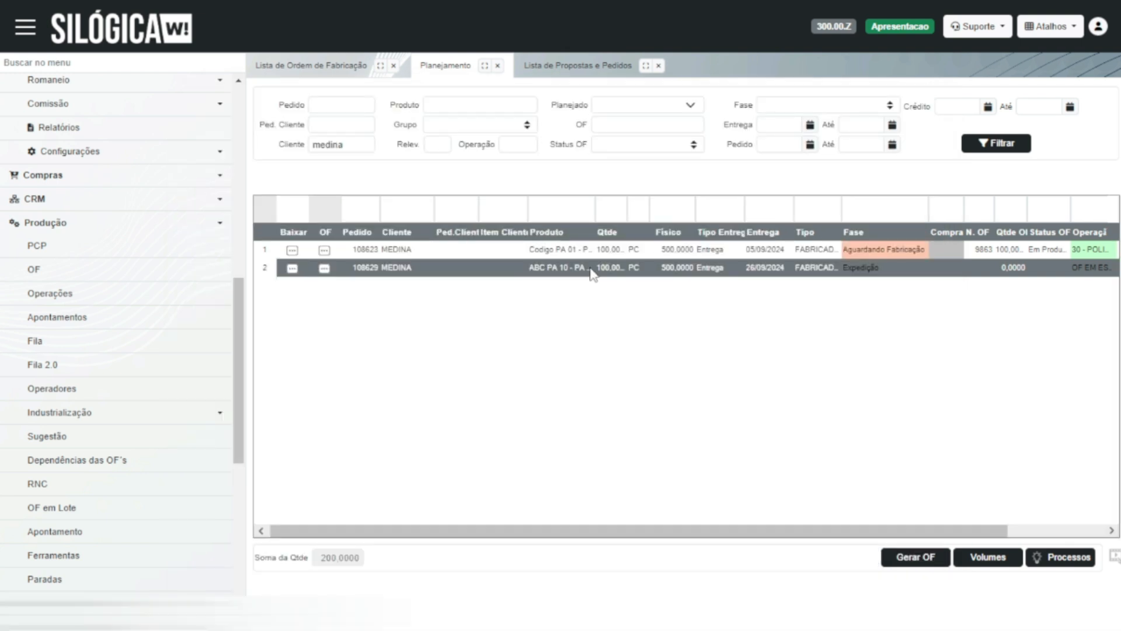
# - Set the phase of the ABC PA 10 order line to Aguardando Fabricação, save it and close the planning form
pyautogui.doubleClick(592, 271)
pyautogui.click(553, 307)
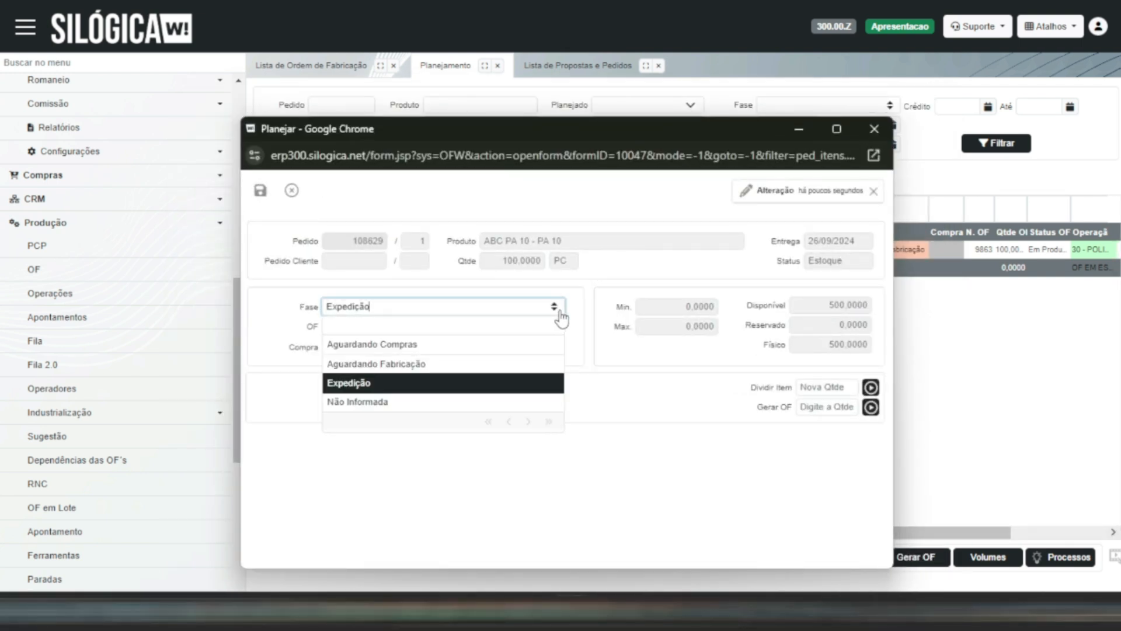
pyautogui.click(514, 362)
pyautogui.click(261, 190)
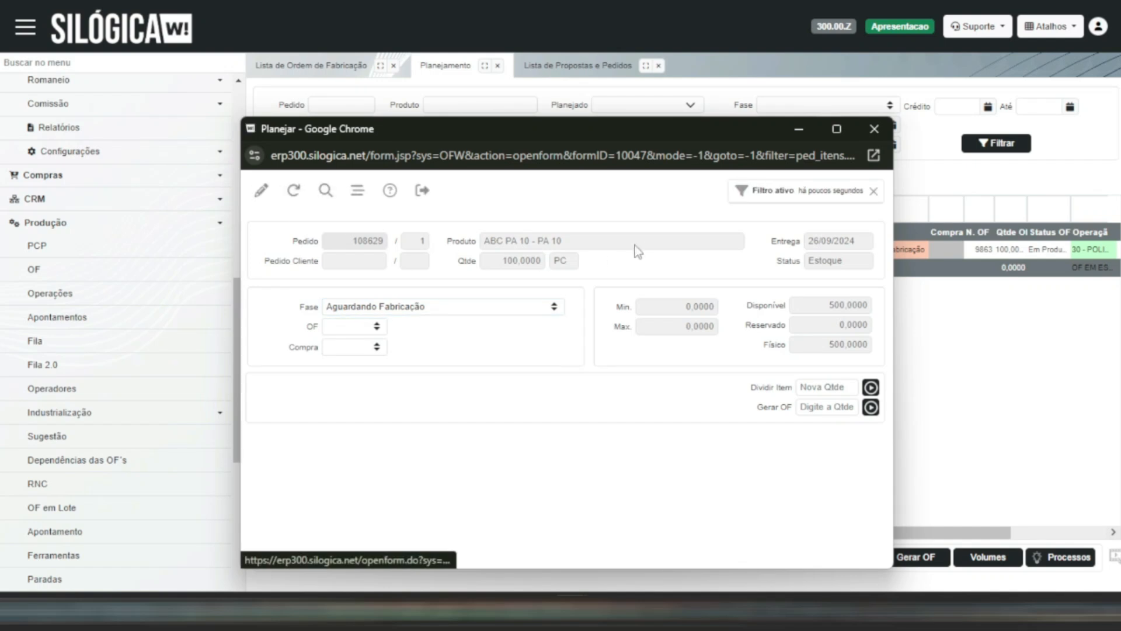
pyautogui.click(874, 129)
# - Refresh the filtered planning list and generate a production order (OF) for the ABC PA 10 line
pyautogui.click(1001, 145)
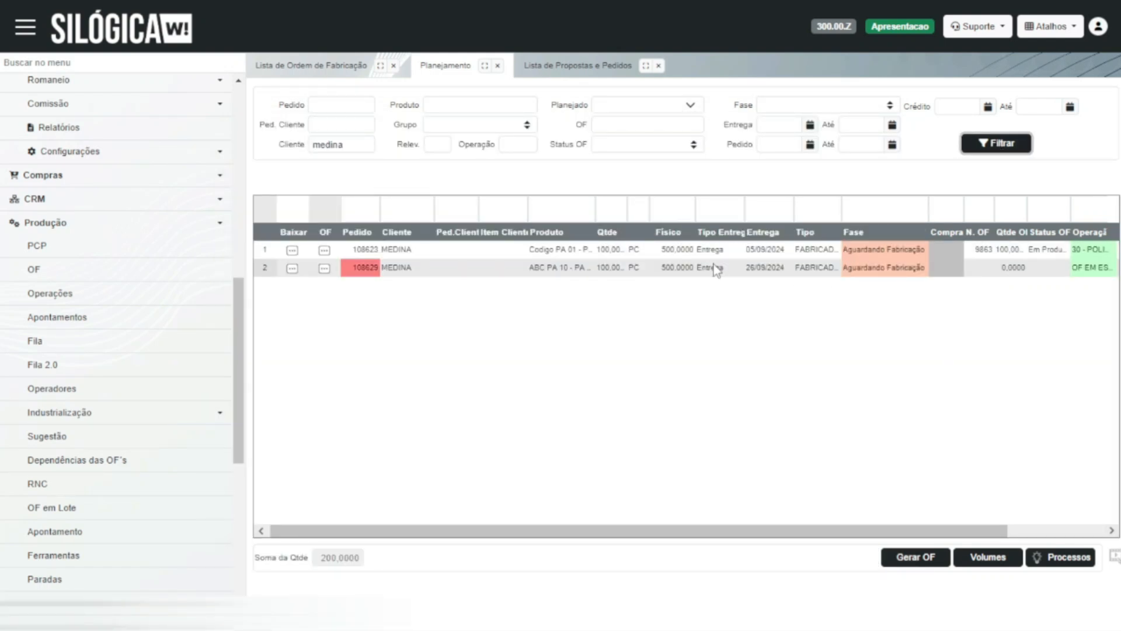
pyautogui.click(324, 269)
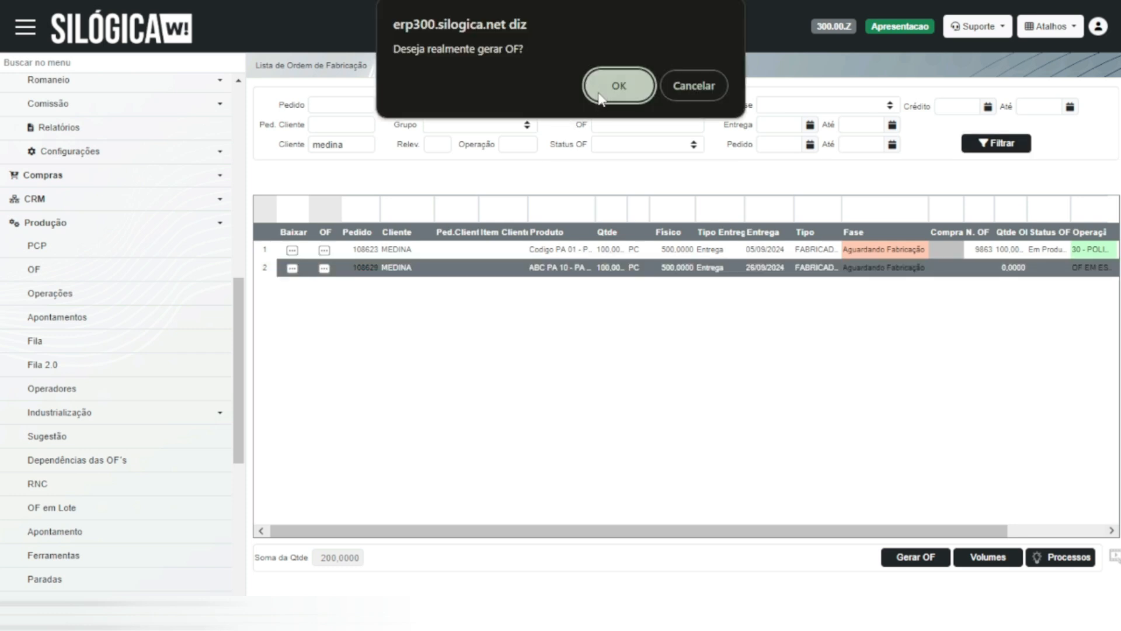
pyautogui.click(614, 85)
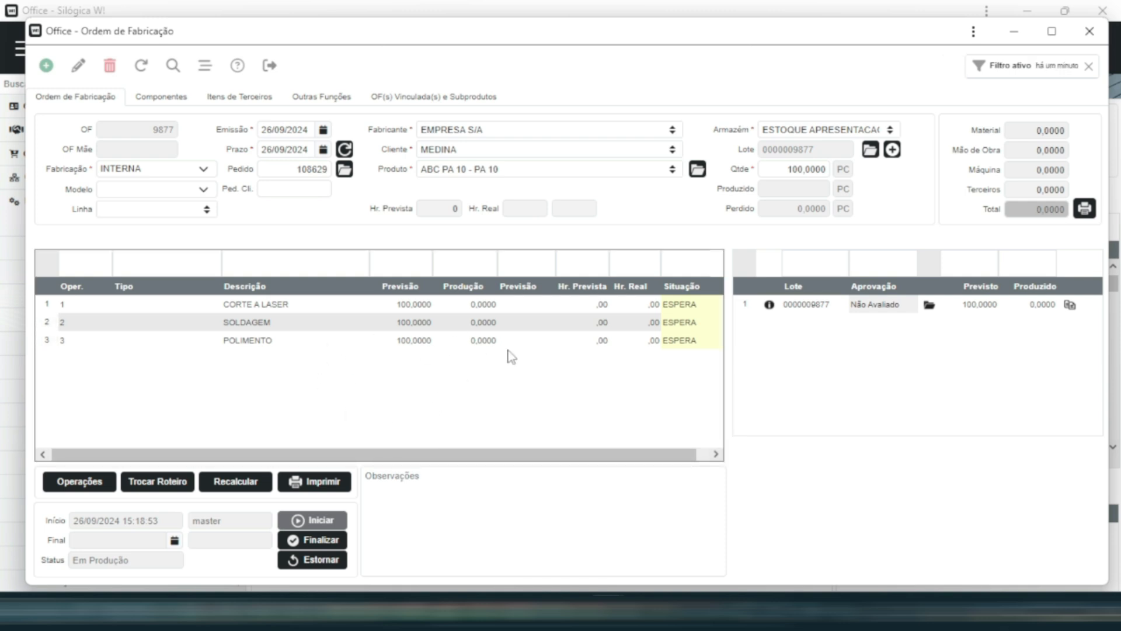
# - Finalize the CORTE A LASER, SOLDAGEM and POLIMENTO operations of the production order and refresh the order
pyautogui.doubleClick(493, 304)
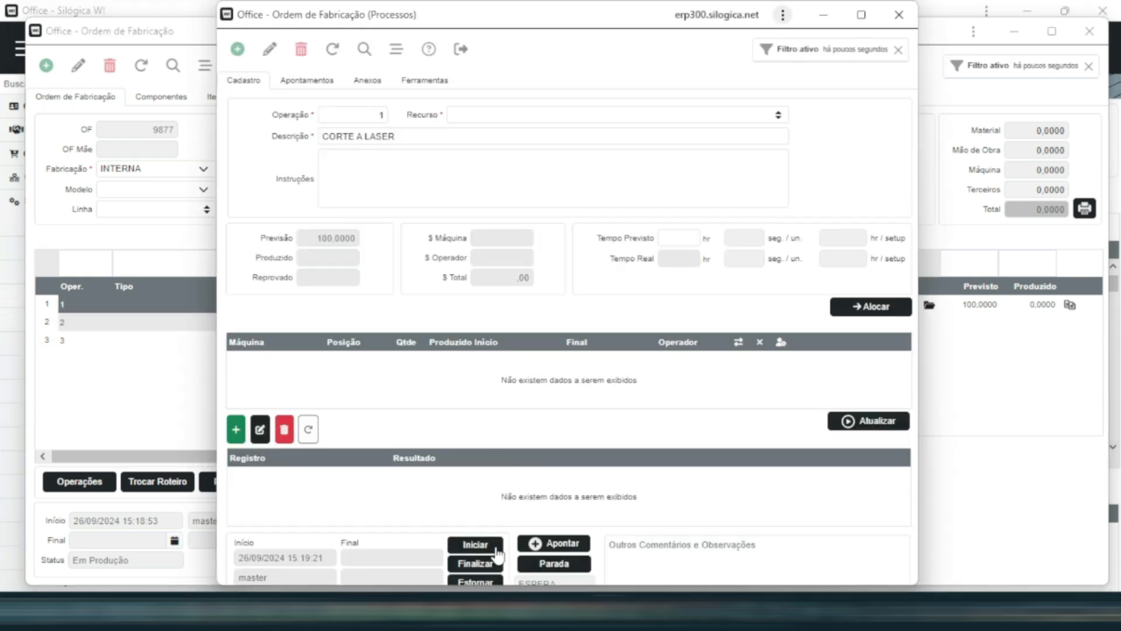
pyautogui.click(475, 563)
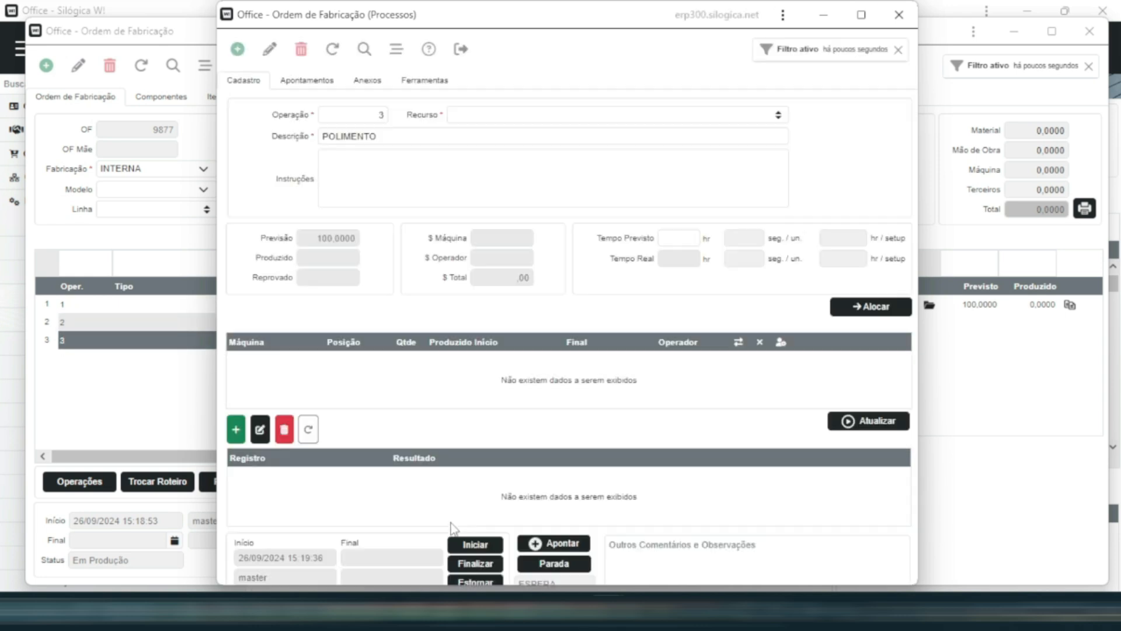
pyautogui.click(899, 15)
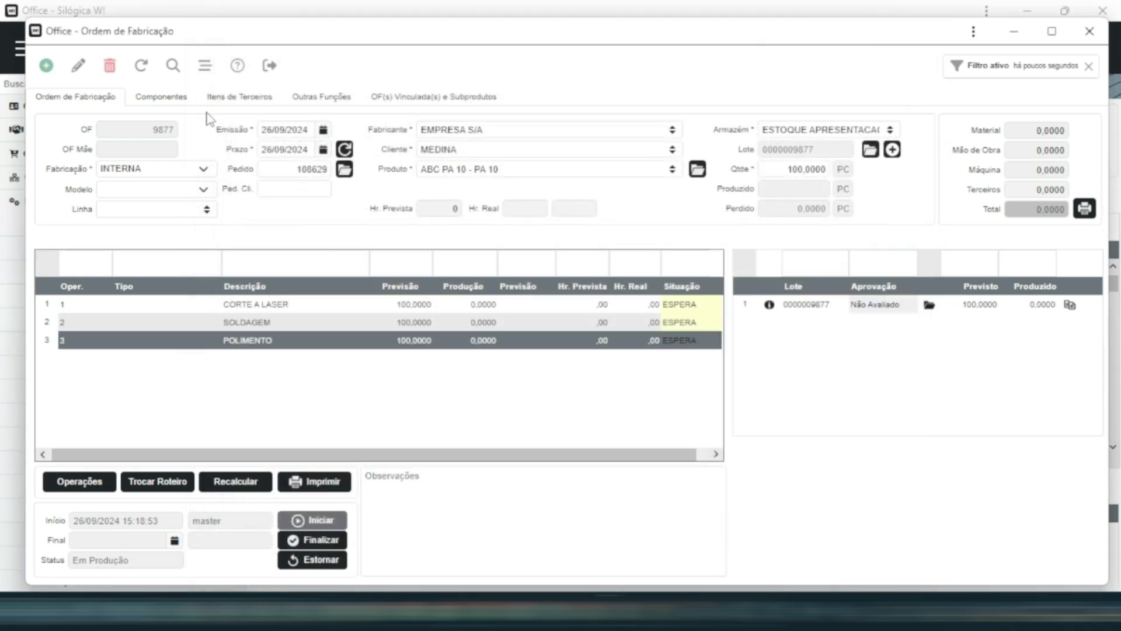
pyautogui.click(141, 65)
pyautogui.click(744, 360)
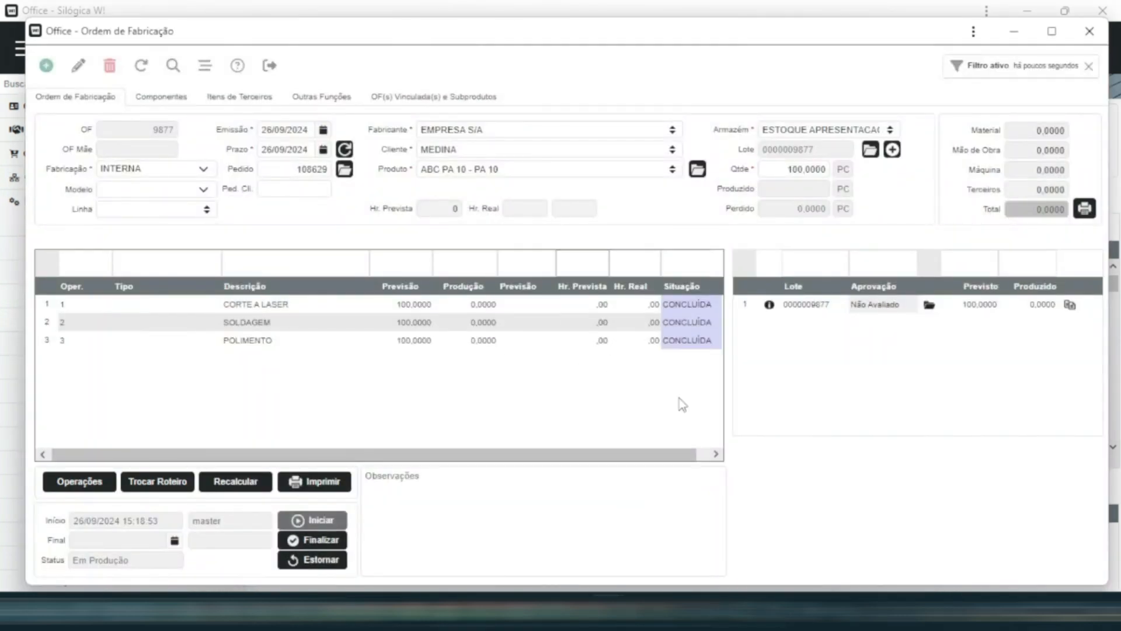
# - Perform the total write-off (Baixa Total) of all raw-material components of the production order
pyautogui.click(162, 98)
pyautogui.click(704, 175)
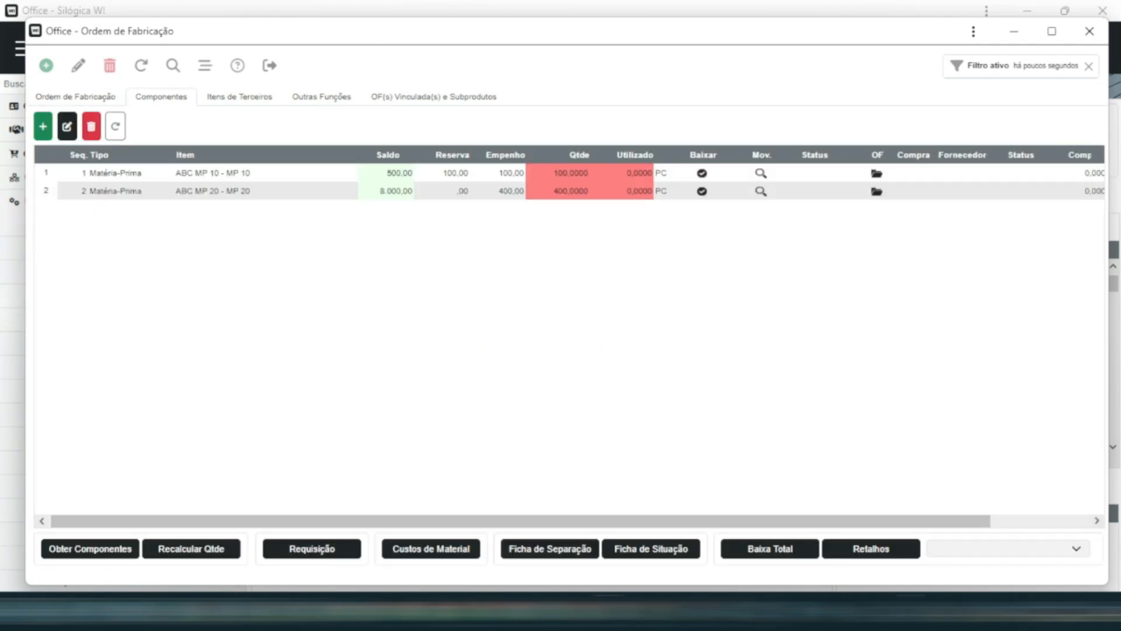
pyautogui.click(777, 552)
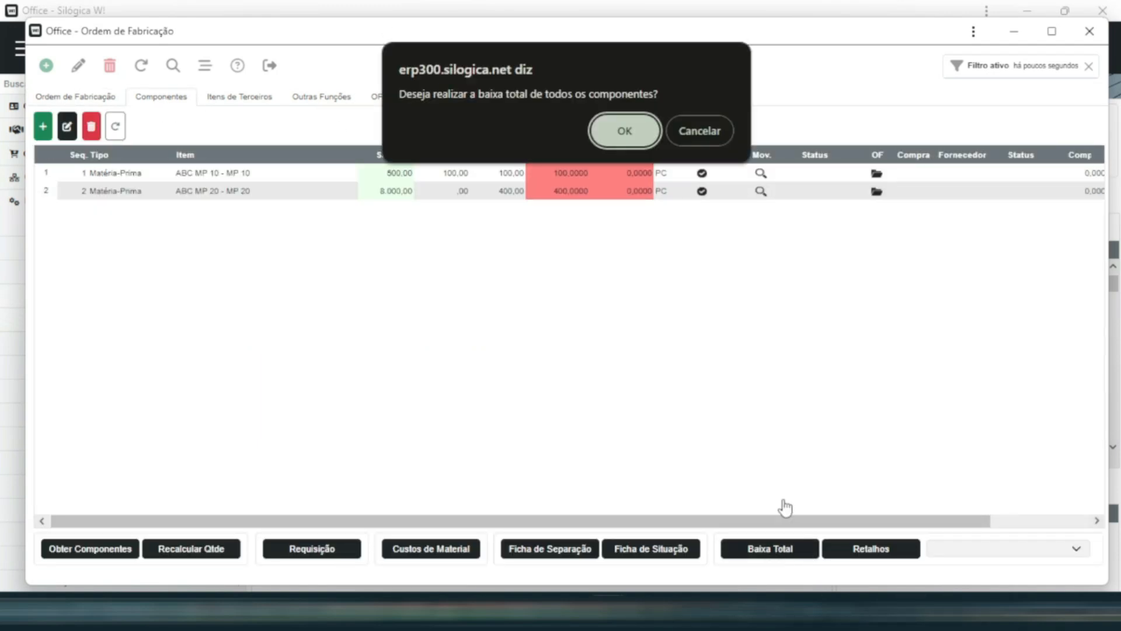
pyautogui.click(631, 135)
pyautogui.click(713, 123)
# - Record a produced quantity of 100 PC for the production order's lot and finalize the order
pyautogui.click(75, 97)
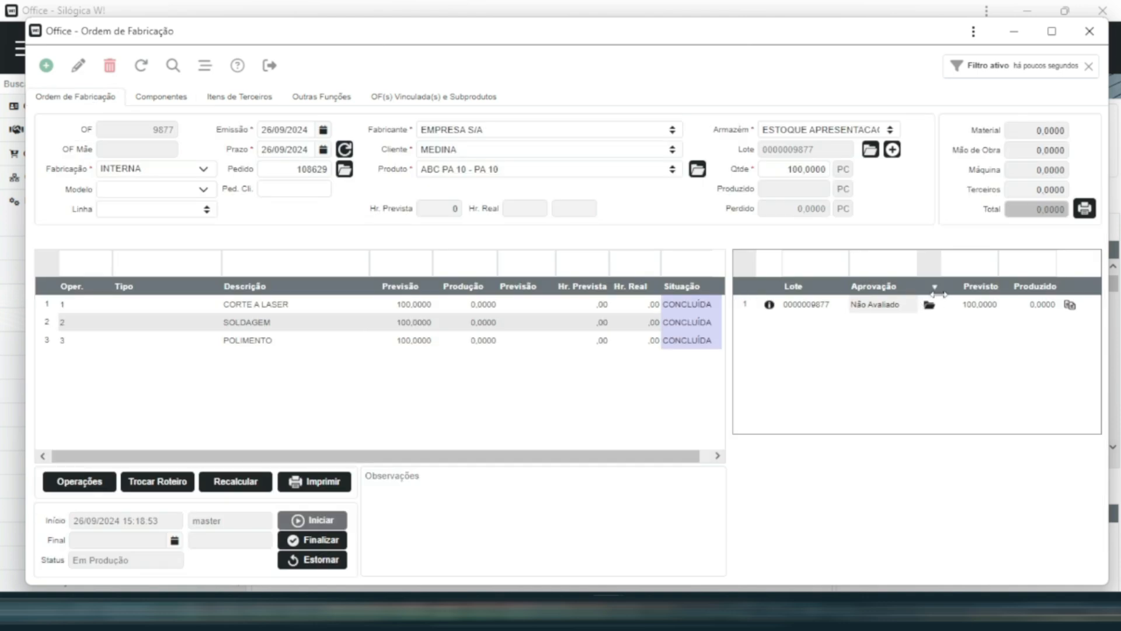
pyautogui.doubleClick(983, 308)
pyautogui.click(558, 328)
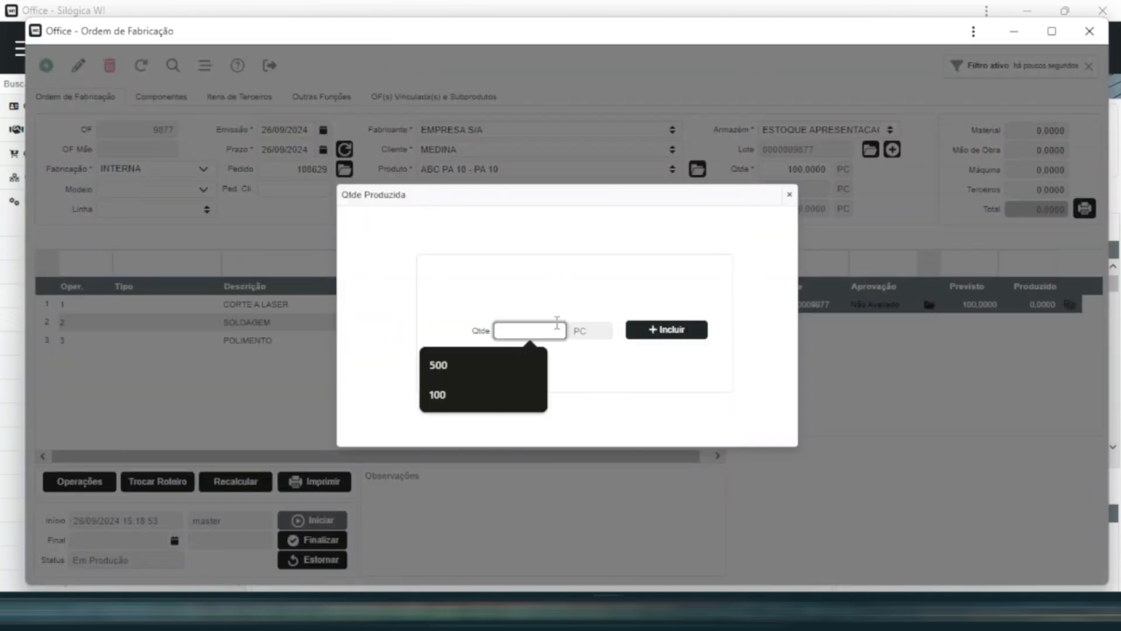
pyautogui.write('100')
pyautogui.press('Return')
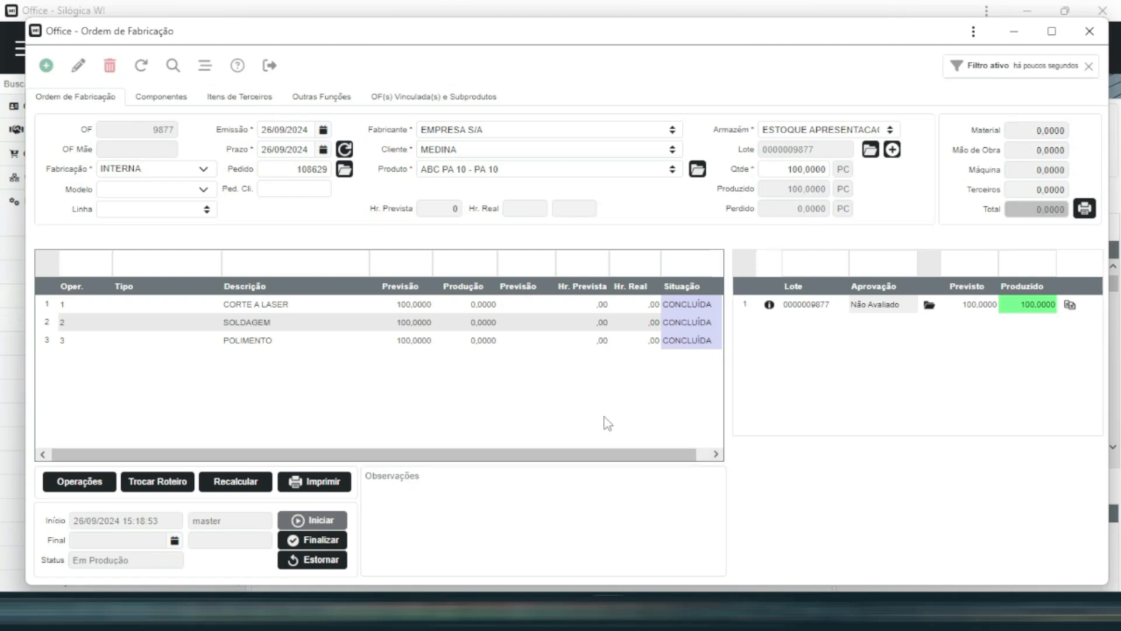
pyautogui.click(312, 543)
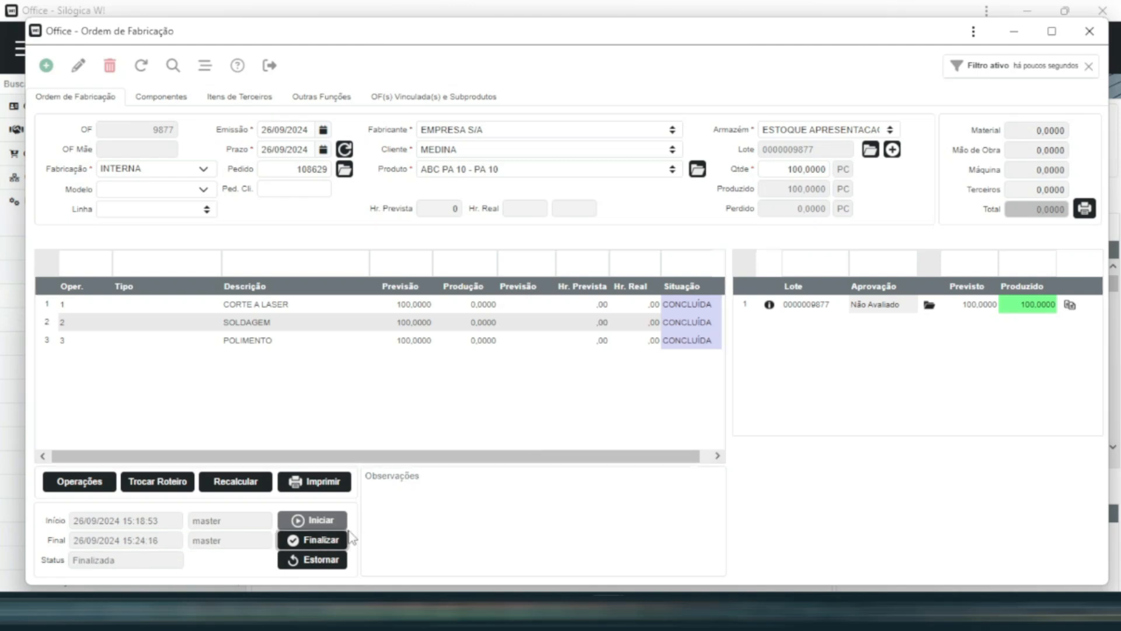